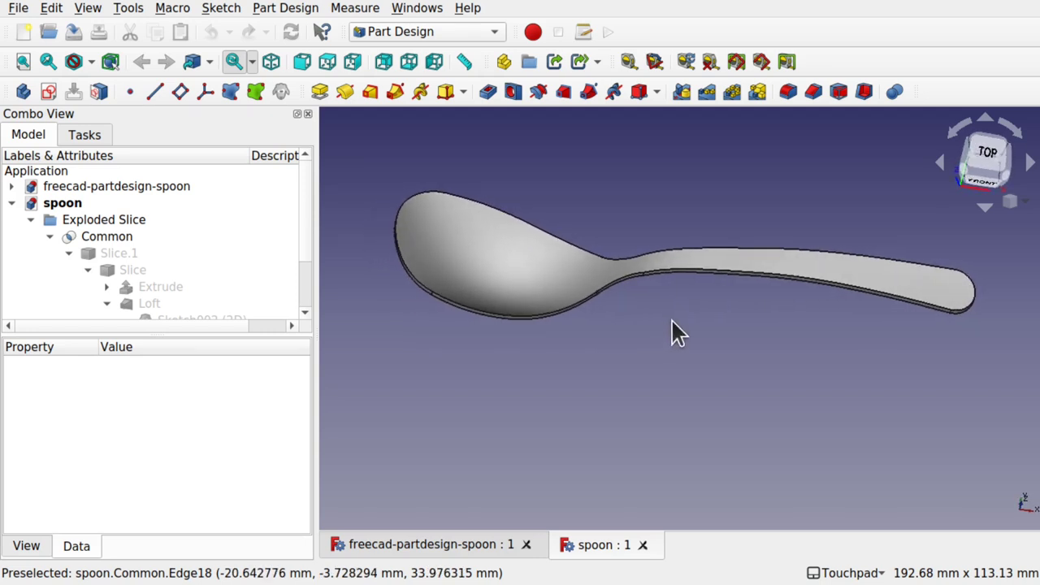
# Step: Examine the finished spoon models from several angles and inspect the Common feature of the spoon document
pyautogui.click(451, 546)
pyautogui.moveTo(600, 333)
pyautogui.keyDown('alt'); pyautogui.mouseDown()
pyautogui.moveTo(592, 302)
pyautogui.moveTo(590, 372)
pyautogui.moveTo(641, 303)
pyautogui.moveTo(650, 211)
pyautogui.moveTo(599, 332)
pyautogui.moveTo(578, 330)
pyautogui.moveTo(583, 342)
pyautogui.mouseUp(); pyautogui.keyUp('alt')
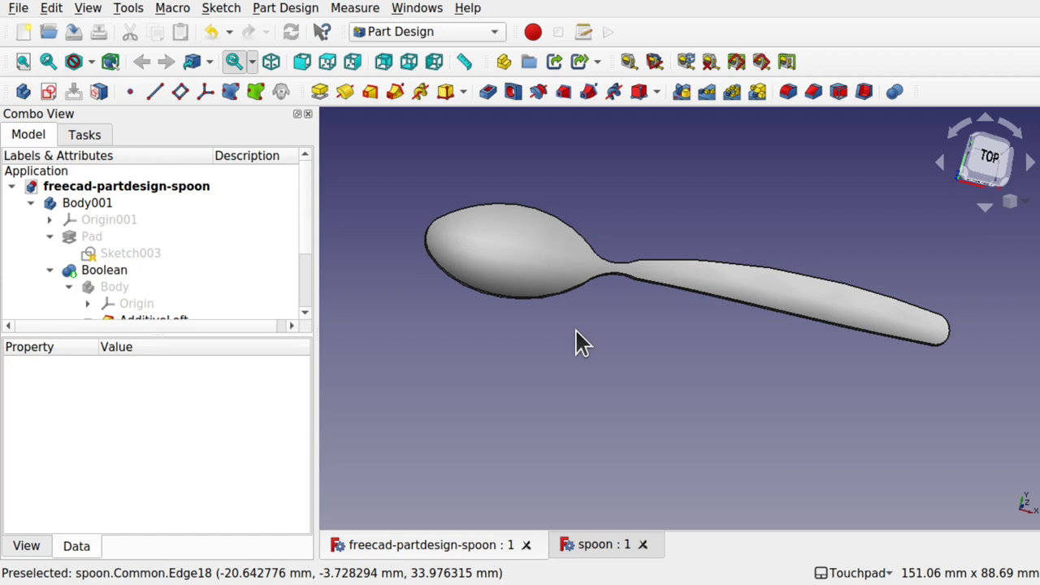
pyautogui.click(604, 546)
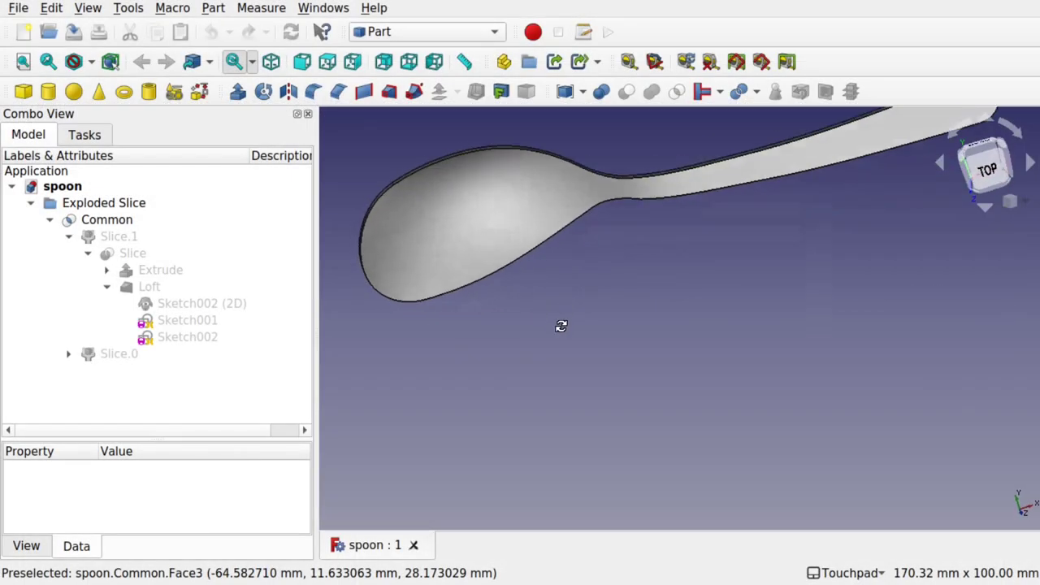
pyautogui.moveTo(560, 325); pyautogui.dragTo(590, 225)
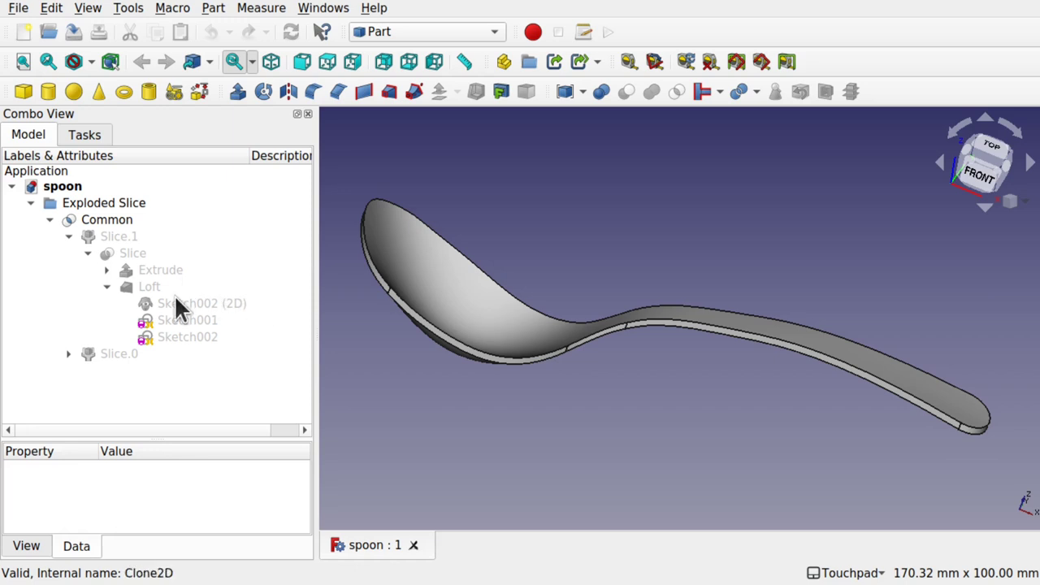
pyautogui.click(108, 226)
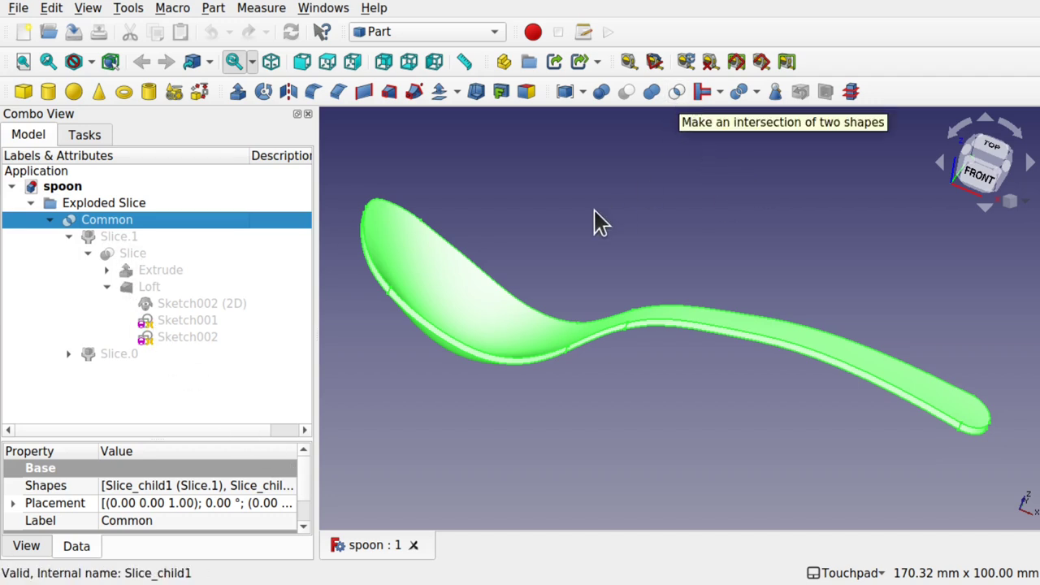
pyautogui.click(626, 227)
pyautogui.moveTo(727, 216); pyautogui.dragTo(752, 234)
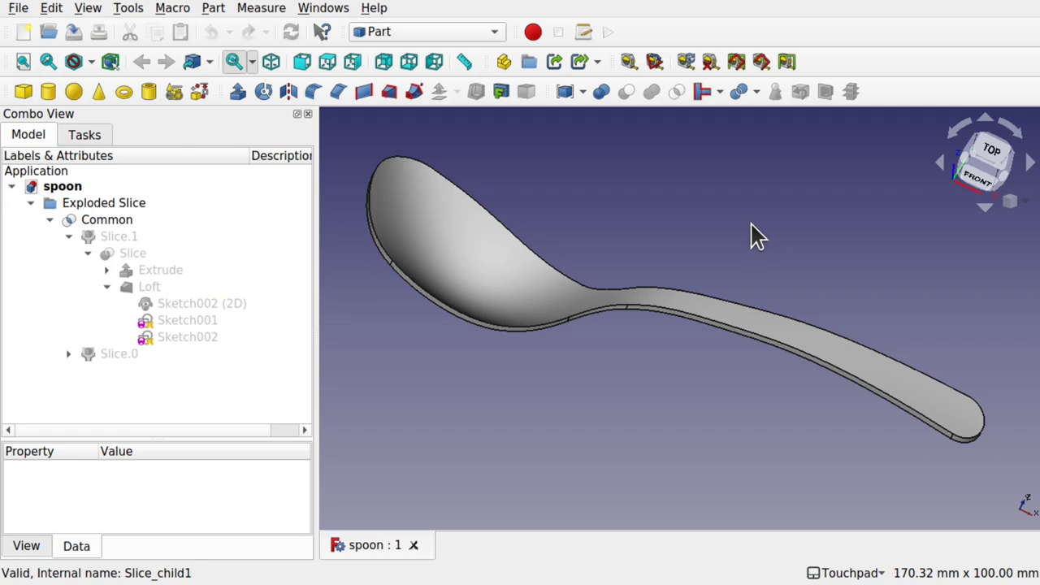
# Step: Switch to the Part Design workbench and close the finished spoon document
pyautogui.click(449, 34)
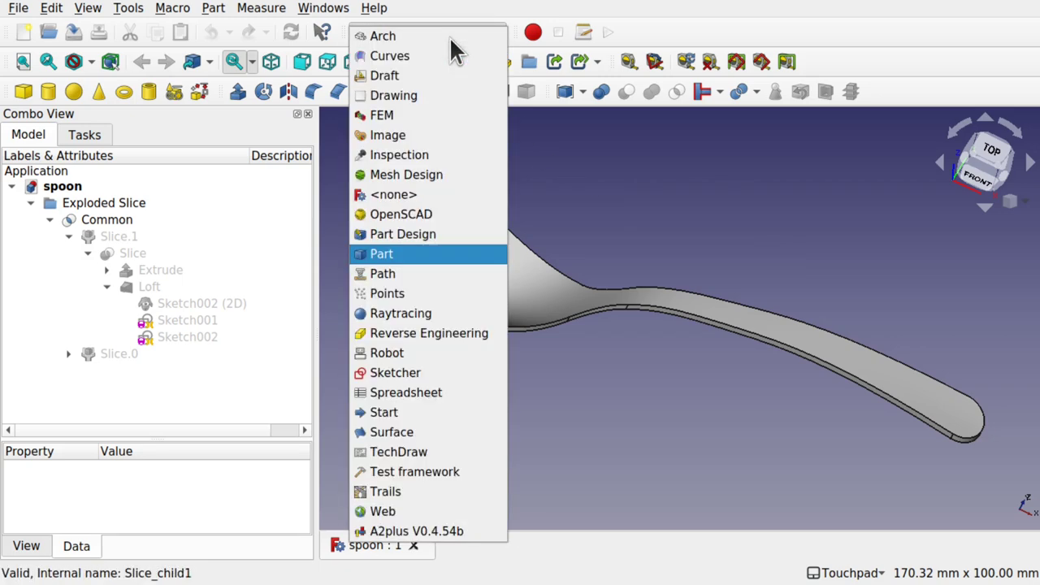
pyautogui.click(428, 235)
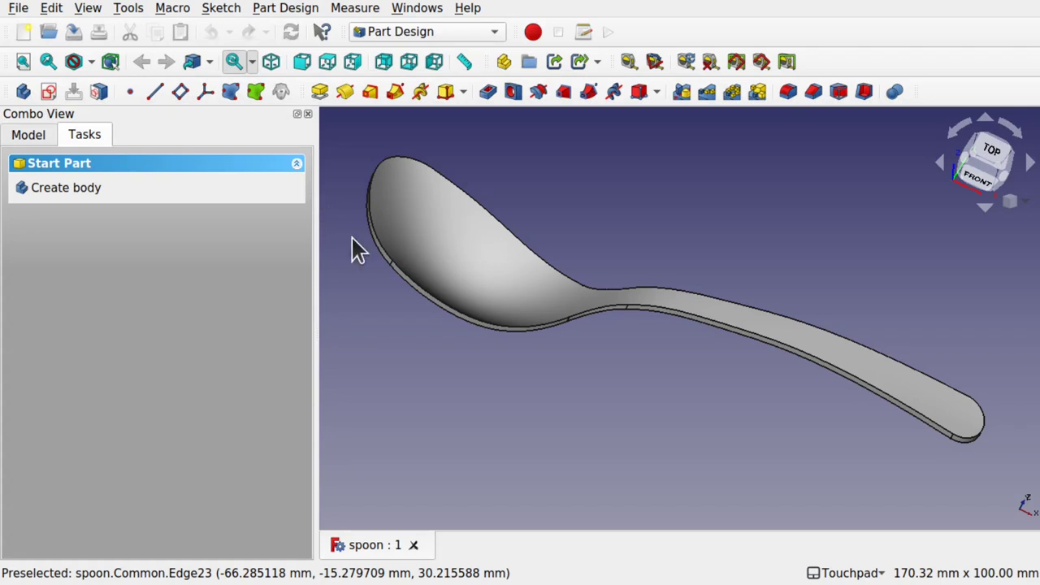
pyautogui.click(414, 545)
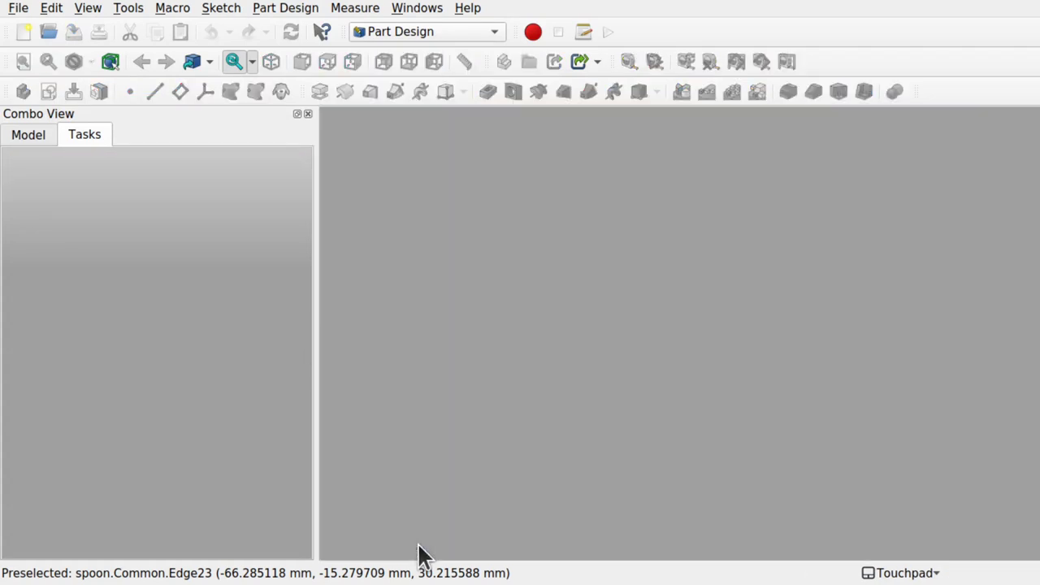
# Step: Create a new document with a body and start a sketch on the XZ plane
pyautogui.click(23, 32)
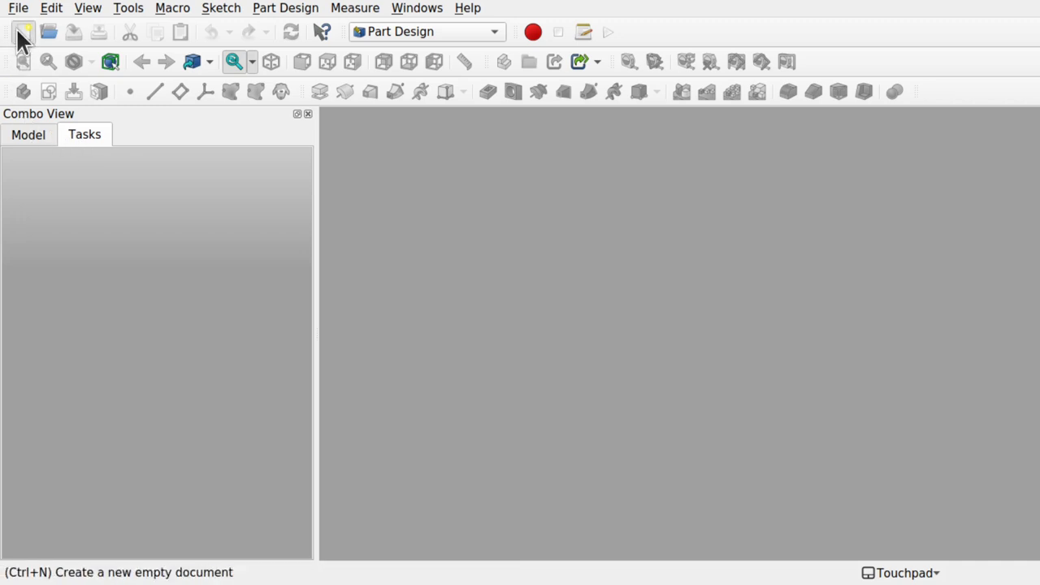
pyautogui.click(79, 188)
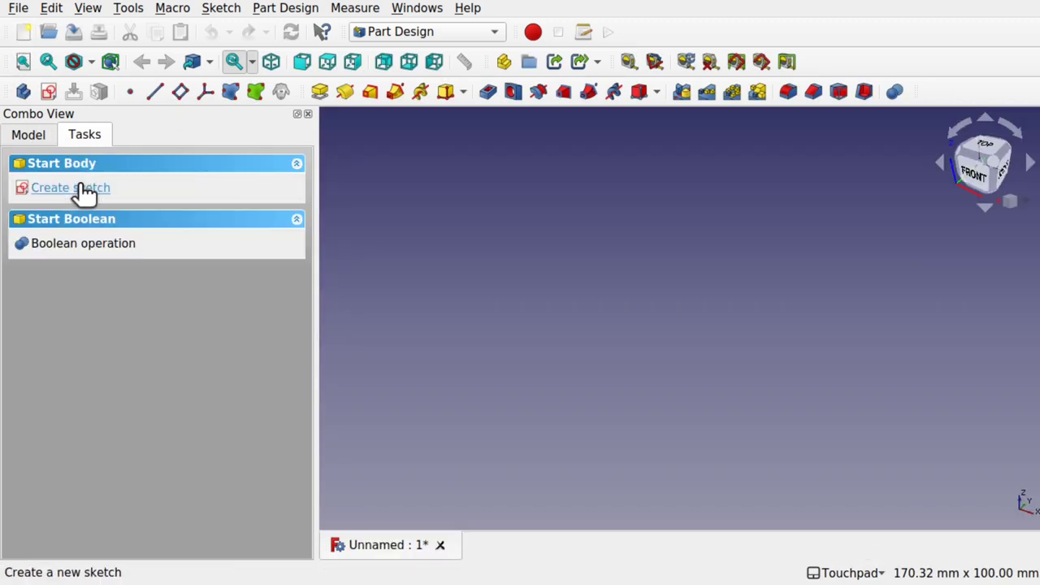
pyautogui.click(82, 188)
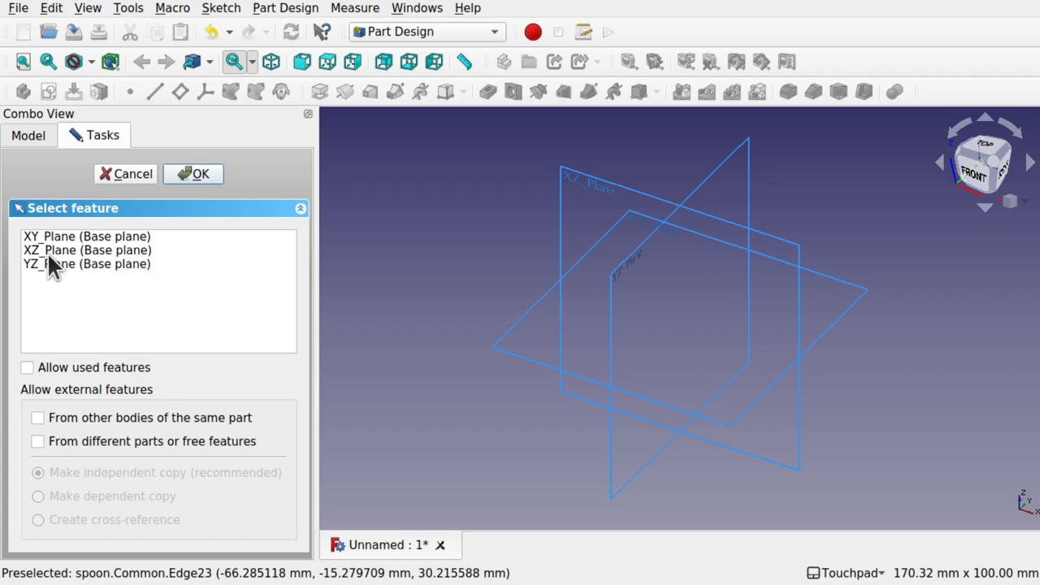
pyautogui.click(67, 237)
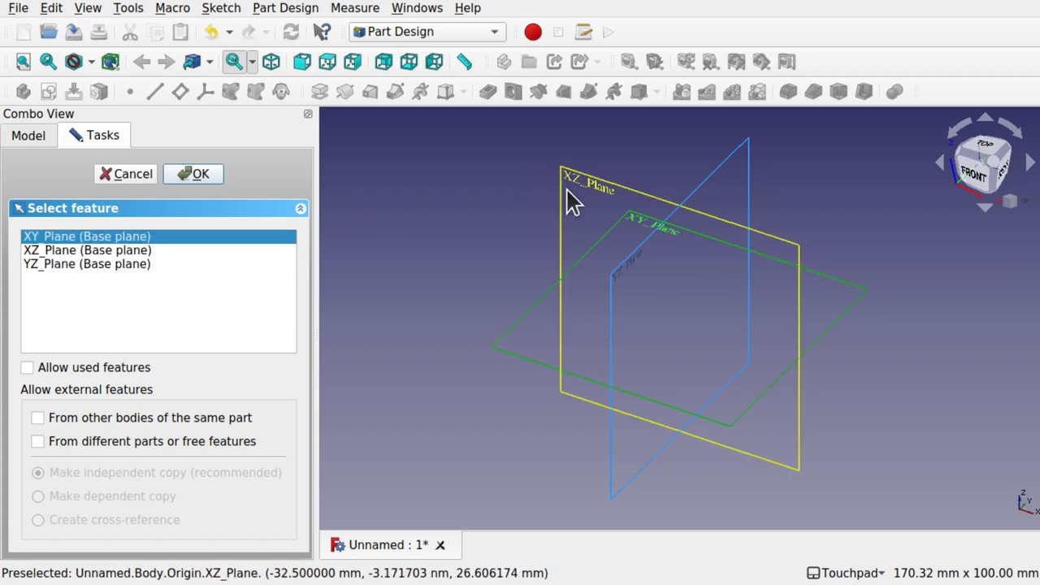
pyautogui.click(594, 195)
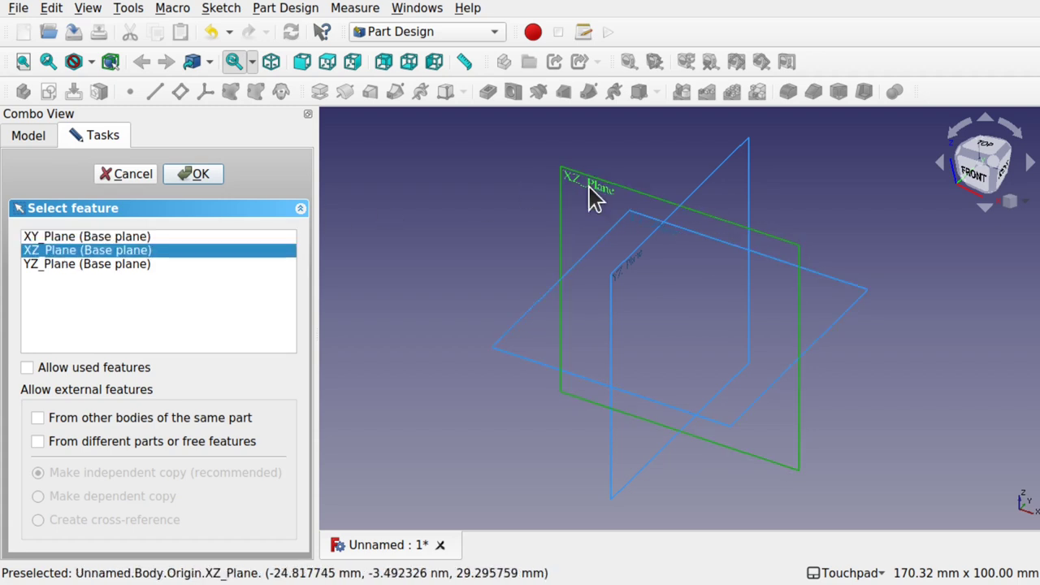
pyautogui.click(187, 175)
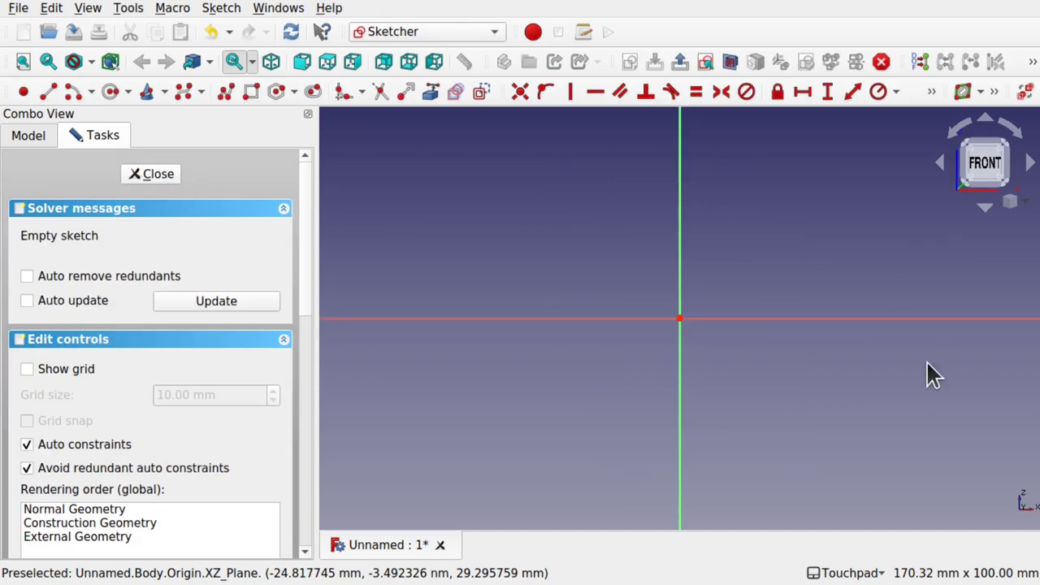
pyautogui.scroll(-5, 874, 335)
pyautogui.moveTo(874, 335)
pyautogui.mouseDown(button='middle')
pyautogui.moveTo(639, 366)
pyautogui.moveTo(707, 362)
pyautogui.mouseUp(button='middle')
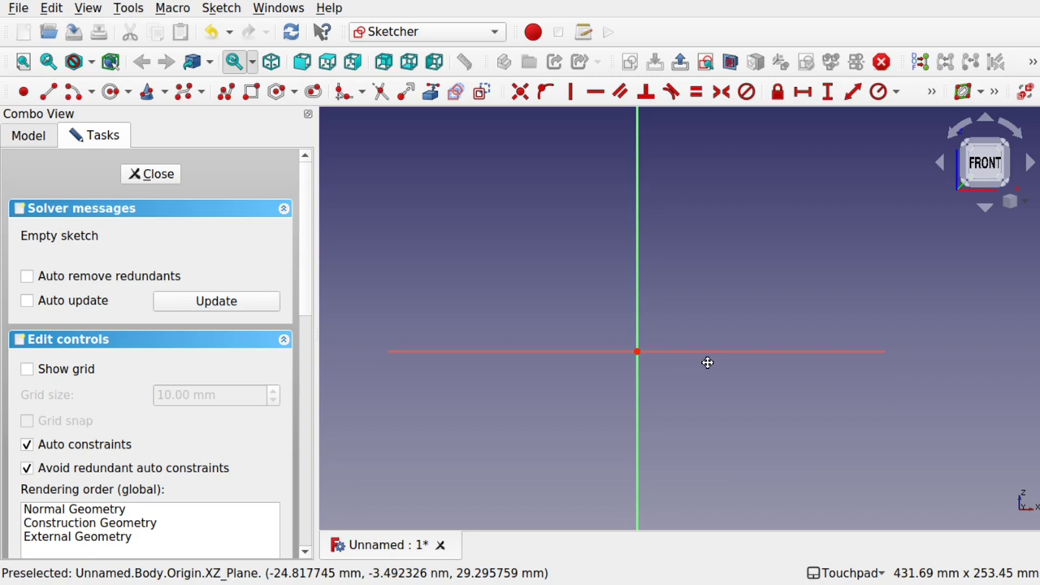
pyautogui.moveTo(727, 281)
pyautogui.mouseDown(button='middle')
pyautogui.moveTo(652, 337)
pyautogui.moveTo(731, 308)
pyautogui.mouseUp(button='middle')
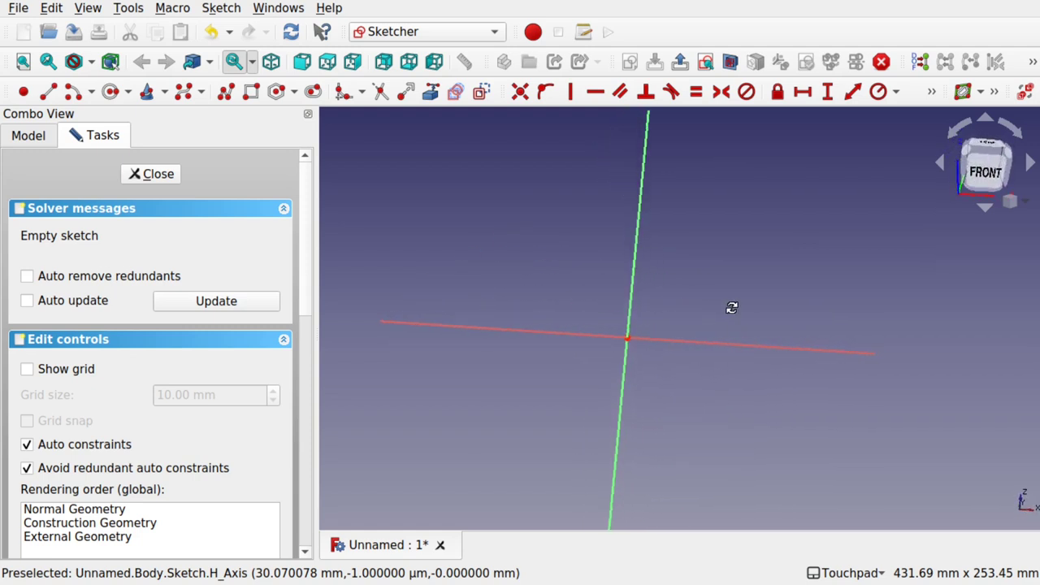
pyautogui.moveTo(731, 307)
pyautogui.mouseDown(button='middle')
pyautogui.moveTo(738, 297)
pyautogui.moveTo(718, 265)
pyautogui.mouseUp(button='middle')
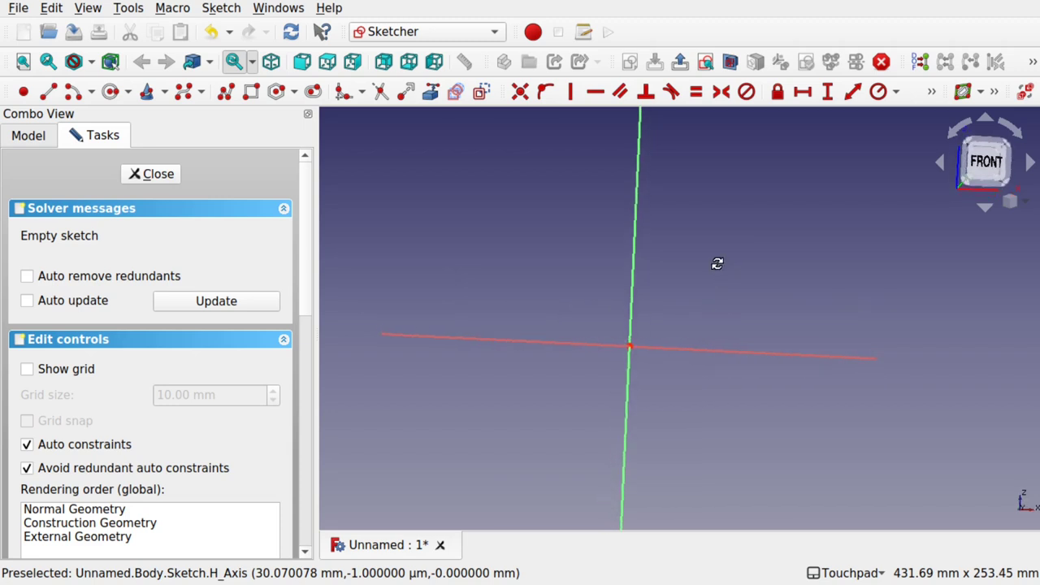
# Step: Sketch an open five-point B-spline as the spoon's side profile, dipping at the bowl and rising across the vertical axis to the handle end
pyautogui.click(980, 163)
pyautogui.scroll(3, 661, 357)
pyautogui.scroll(1, 661, 350)
pyautogui.moveTo(664, 349); pyautogui.dragTo(740, 351, button='middle')
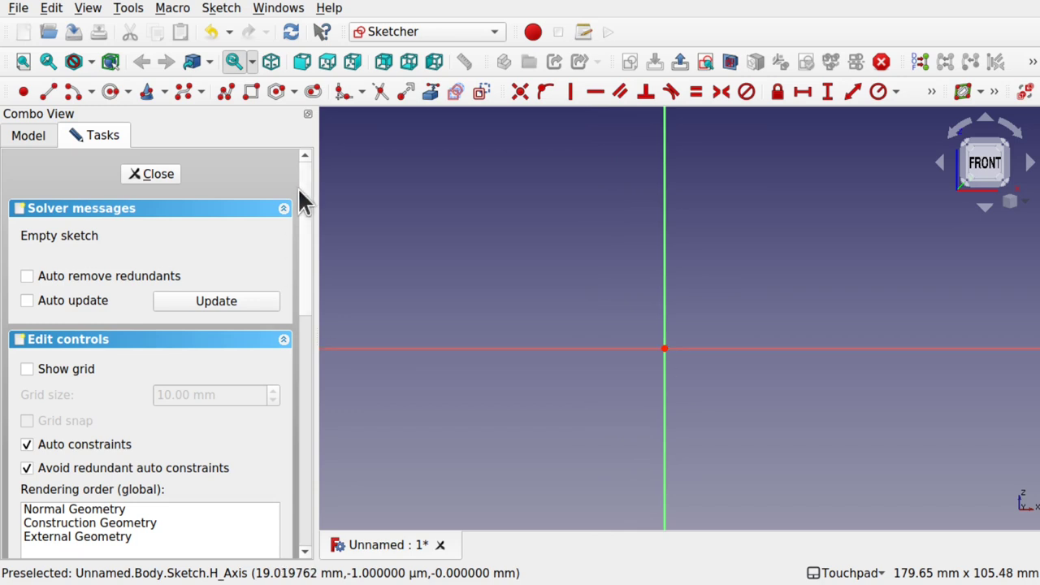
pyautogui.click(180, 93)
pyautogui.click(431, 302)
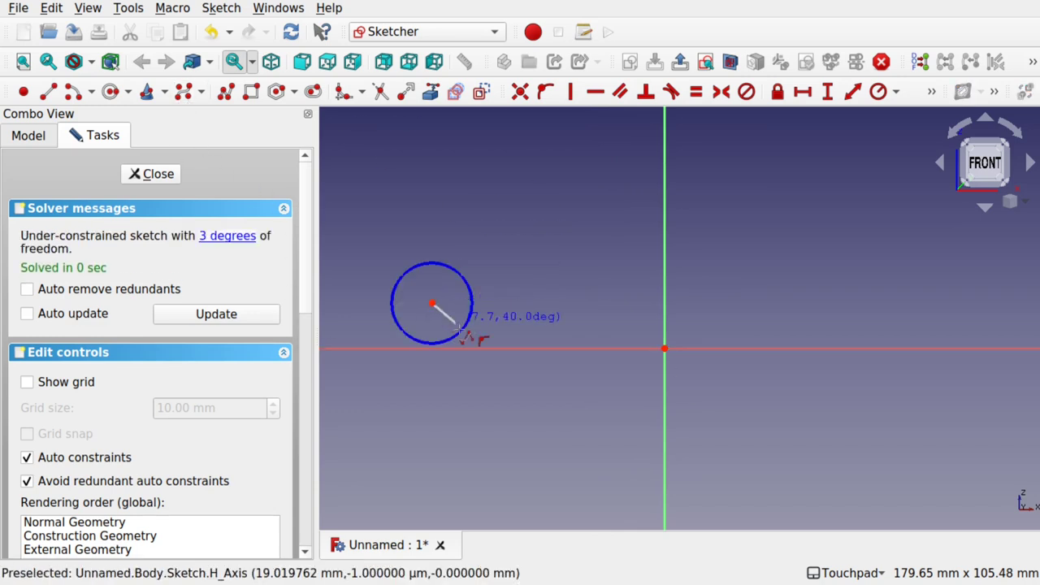
pyautogui.click(491, 382)
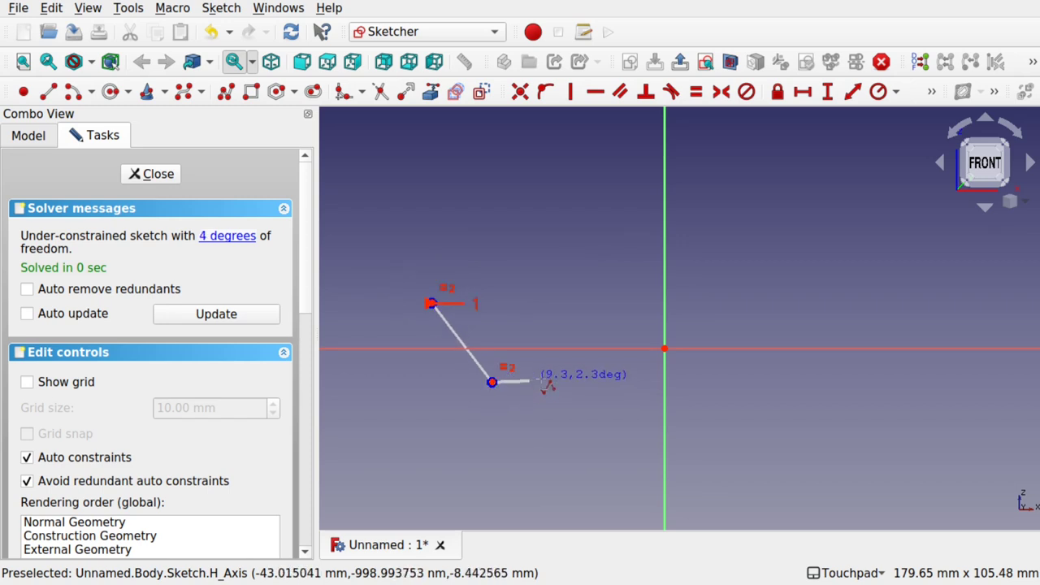
pyautogui.click(627, 334)
pyautogui.click(792, 225)
pyautogui.click(912, 212)
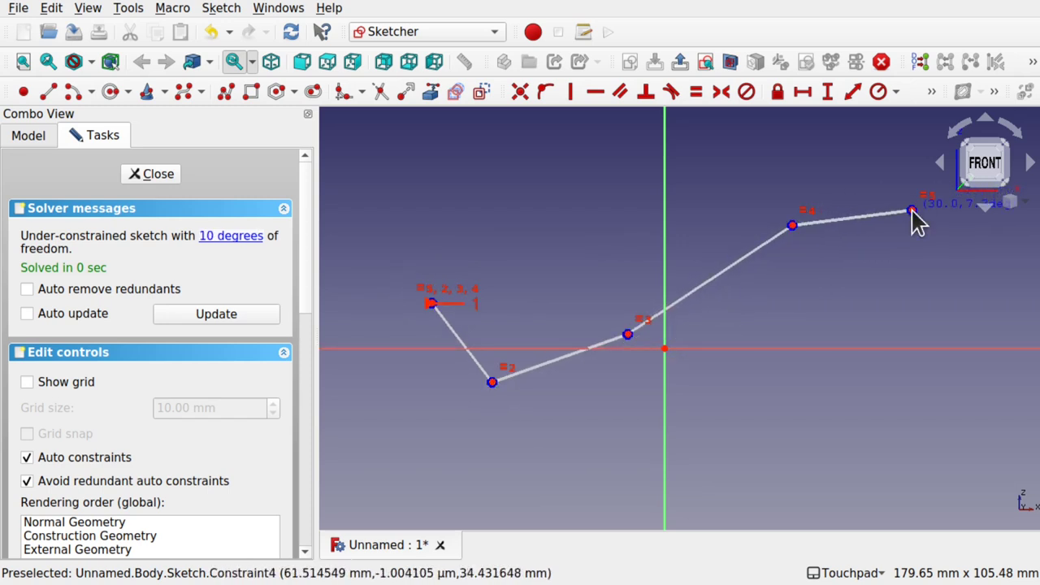
pyautogui.rightClick(911, 213)
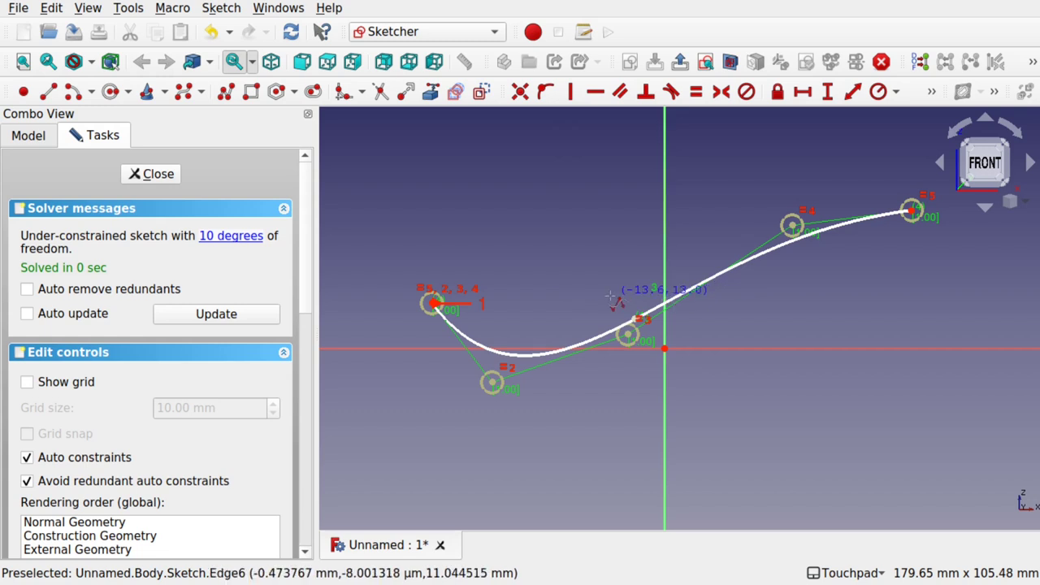
# Step: Reshape the B-spline by moving its third control point slightly up and left and its fourth left, level with the handle end
pyautogui.moveTo(628, 333); pyautogui.dragTo(598, 309)
pyautogui.moveTo(794, 229); pyautogui.dragTo(689, 209)
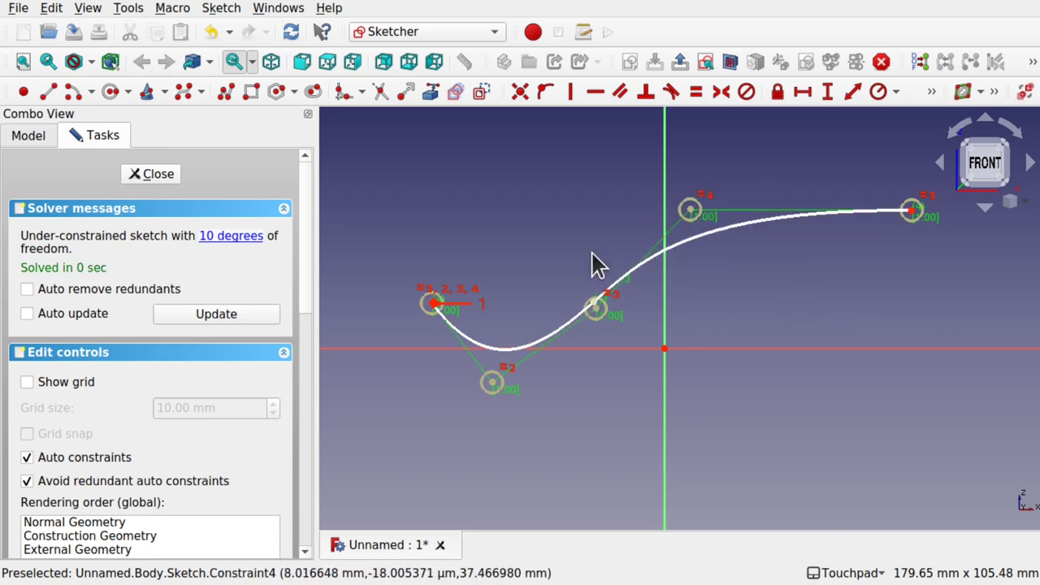
pyautogui.moveTo(561, 264)
pyautogui.keyDown('alt'); pyautogui.mouseDown()
pyautogui.moveTo(778, 292)
pyautogui.moveTo(792, 325)
pyautogui.moveTo(532, 235)
pyautogui.moveTo(552, 241)
pyautogui.mouseUp(); pyautogui.keyUp('alt')
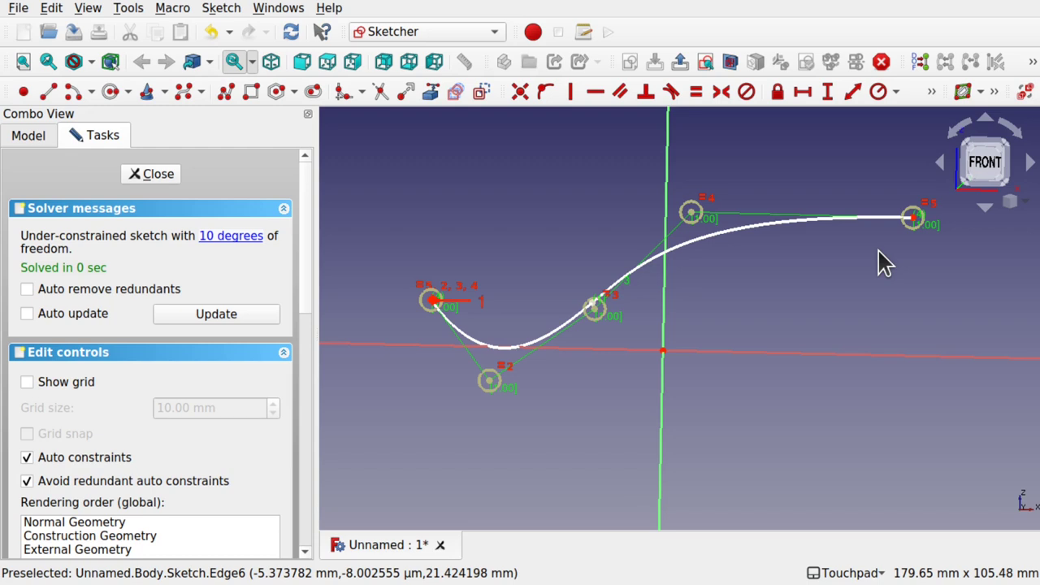
pyautogui.moveTo(730, 282)
pyautogui.keyDown('alt'); pyautogui.mouseDown()
pyautogui.moveTo(810, 295)
pyautogui.moveTo(748, 297)
pyautogui.mouseUp(); pyautogui.keyUp('alt')
pyautogui.scroll(3, 655, 278)
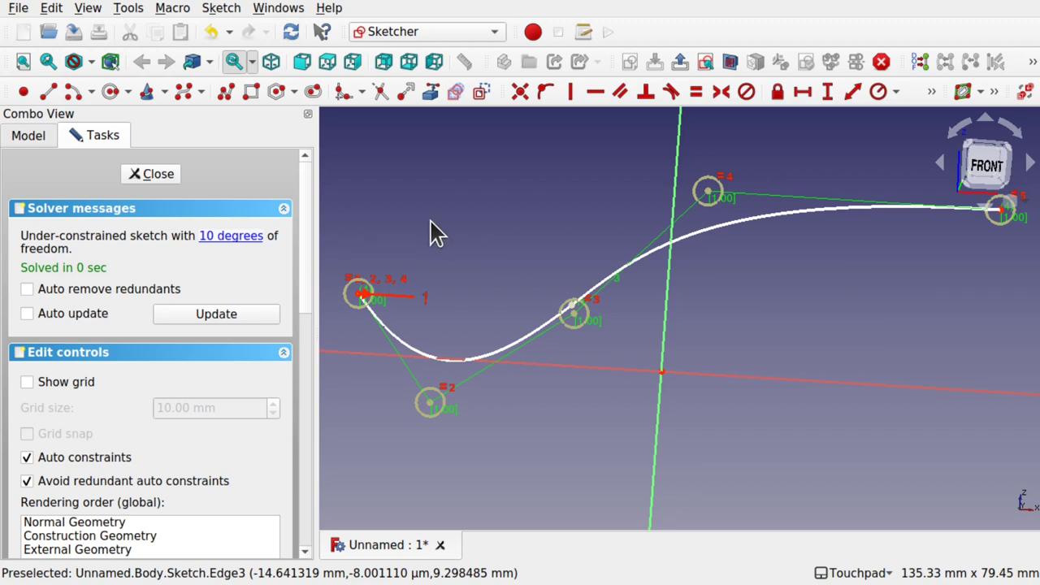
pyautogui.click(717, 236)
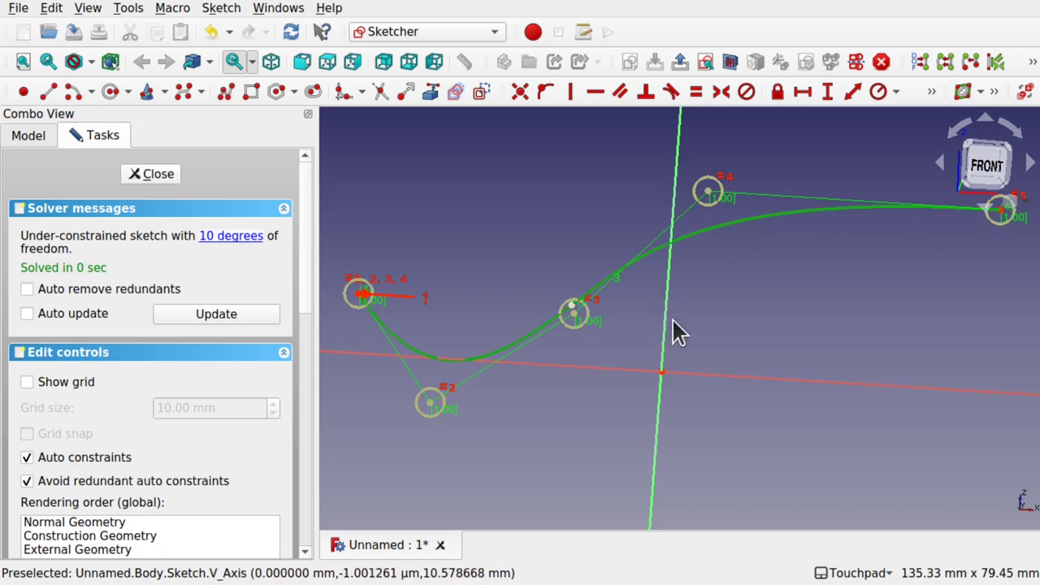
pyautogui.press('g')
pyautogui.press('l')
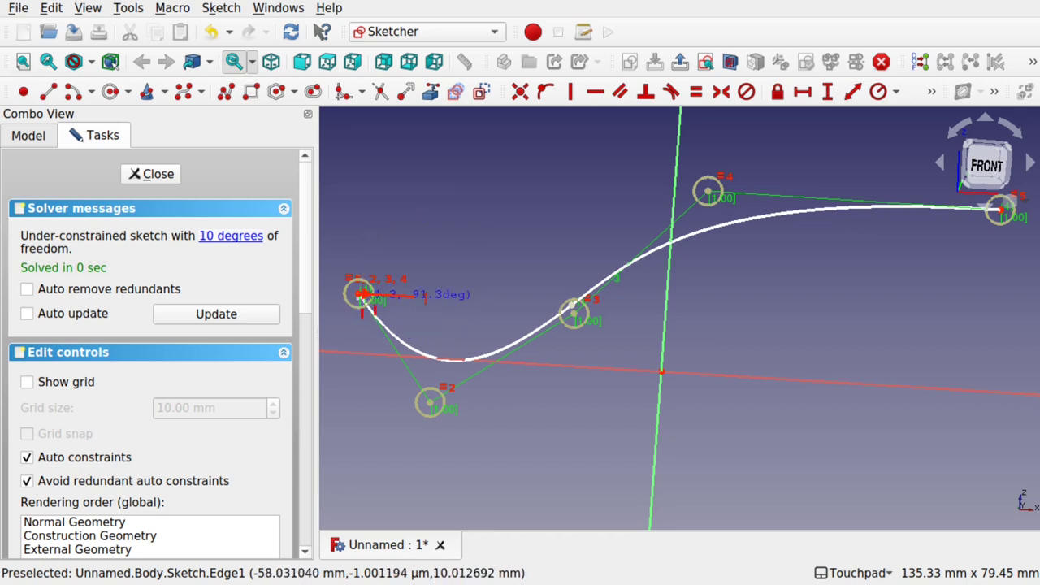
pyautogui.rightClick(387, 252)
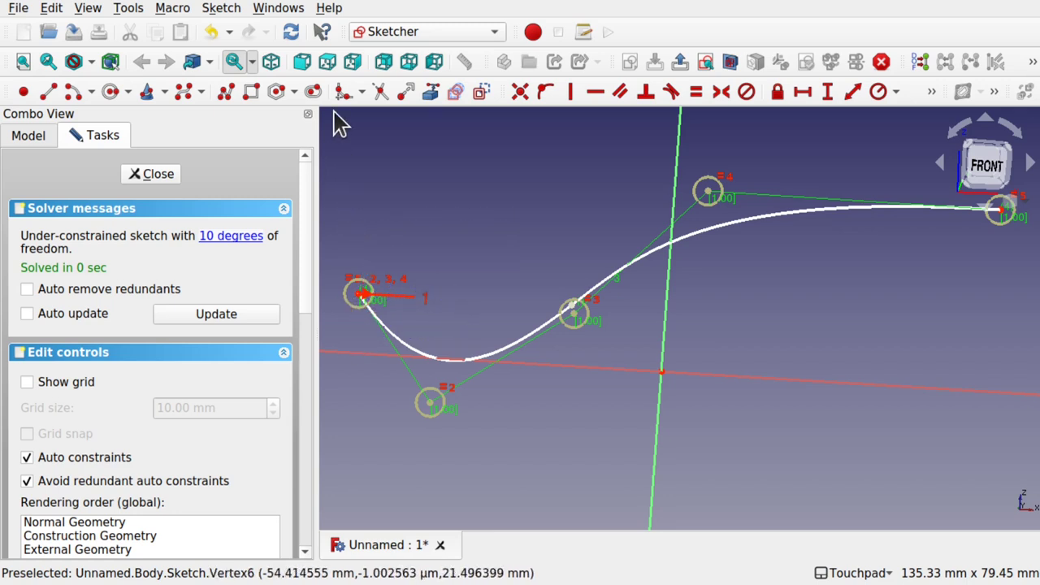
# Step: Copy the entire B-spline with its control points, using the handle end as base point, and place the copy slightly below the original
pyautogui.moveTo(336, 128); pyautogui.dragTo(1032, 443)
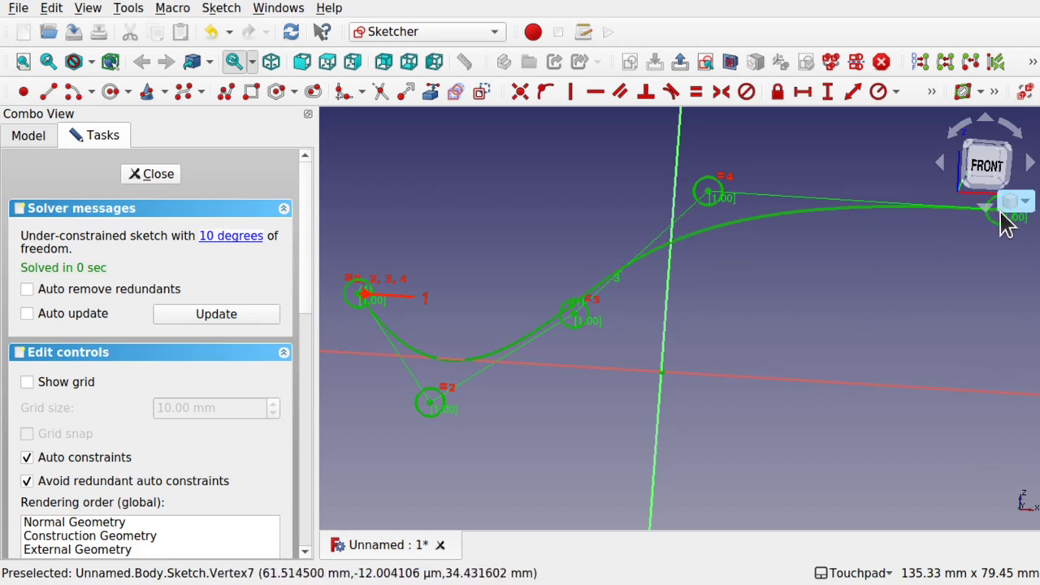
pyautogui.moveTo(1004, 228)
pyautogui.mouseDown(button='middle')
pyautogui.moveTo(913, 271)
pyautogui.moveTo(779, 357)
pyautogui.moveTo(853, 316)
pyautogui.mouseUp(button='middle')
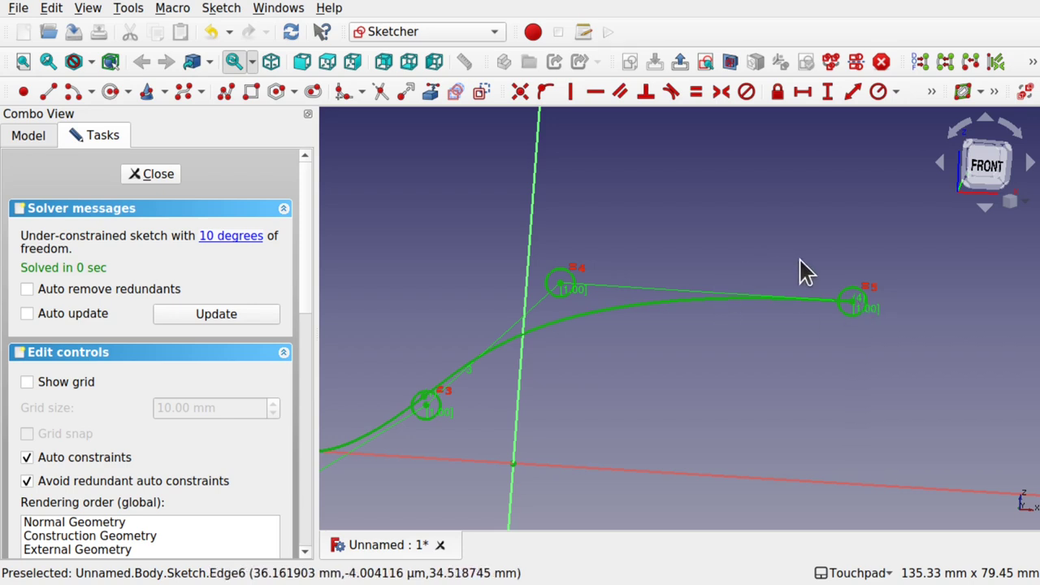
pyautogui.press('g')
pyautogui.press('l')
pyautogui.click(853, 300)
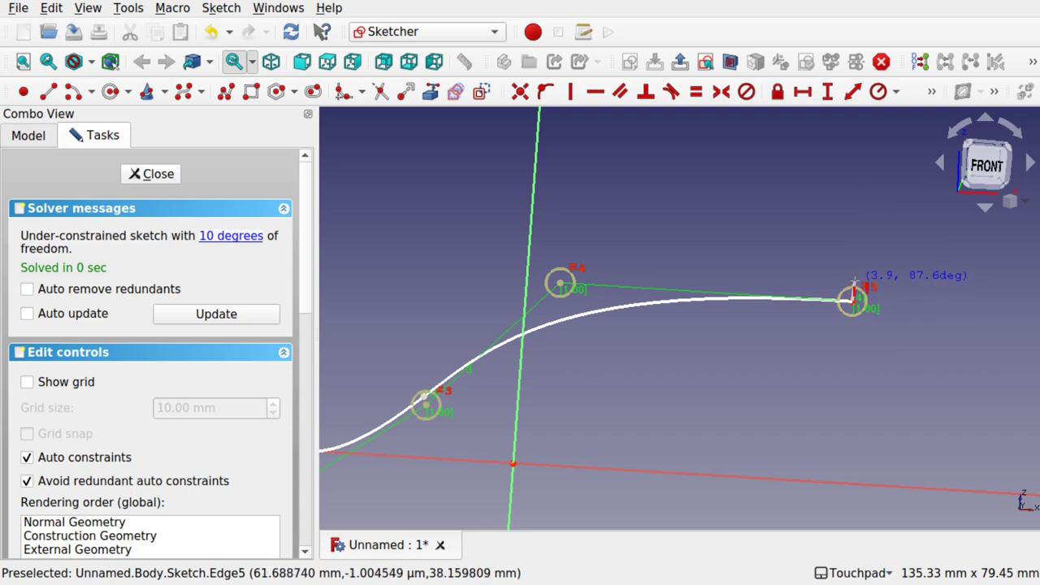
pyautogui.scroll(4, 853, 281)
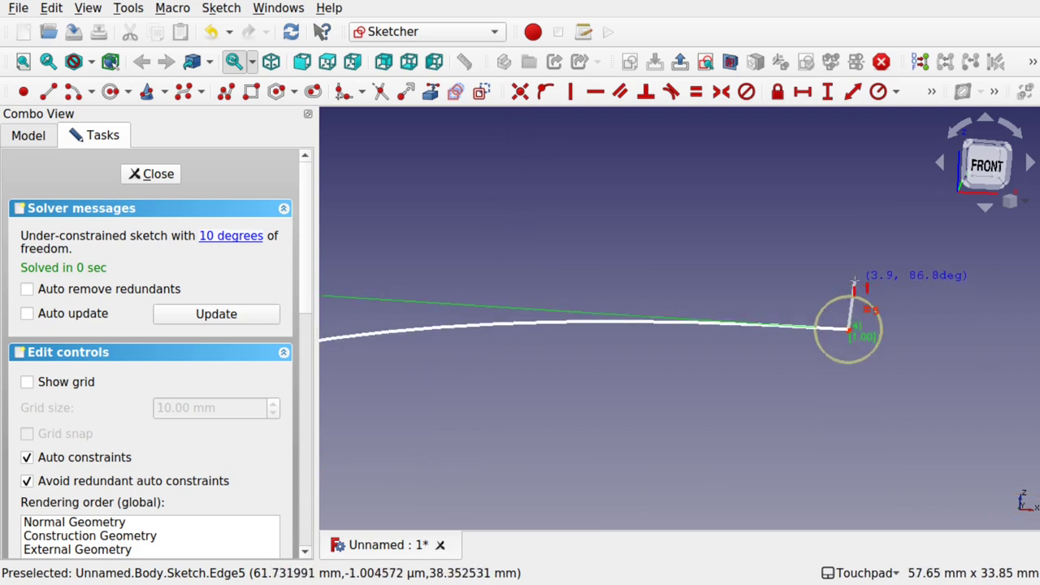
pyautogui.click(849, 329)
pyautogui.rightClick(849, 329)
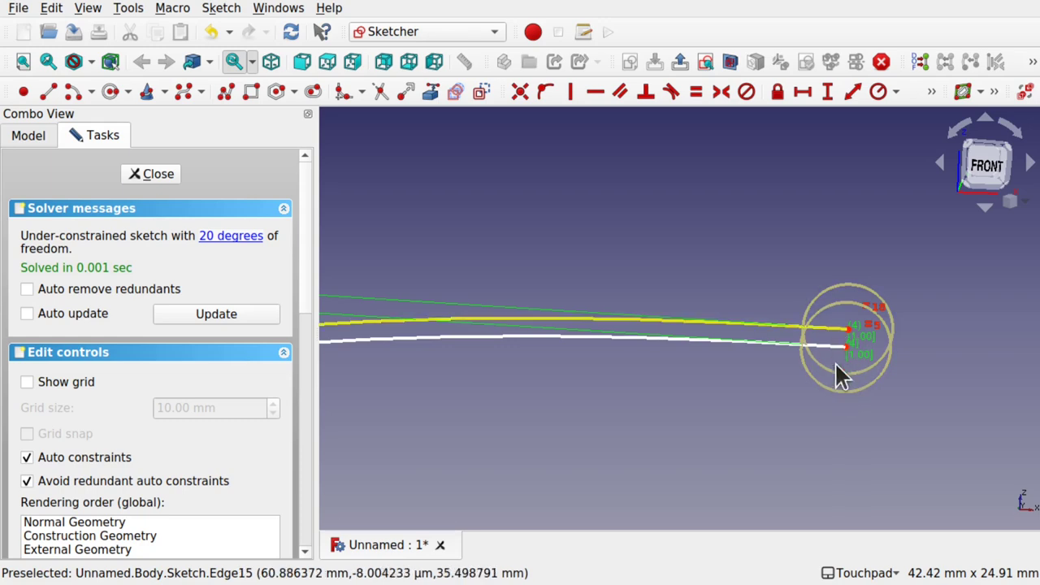
# Step: Close the handle end of the spoon profile with a straight line joining the end points of the two B-splines
pyautogui.scroll(-4, 842, 345)
pyautogui.scroll(-2, 843, 345)
pyautogui.scroll(8, 843, 344)
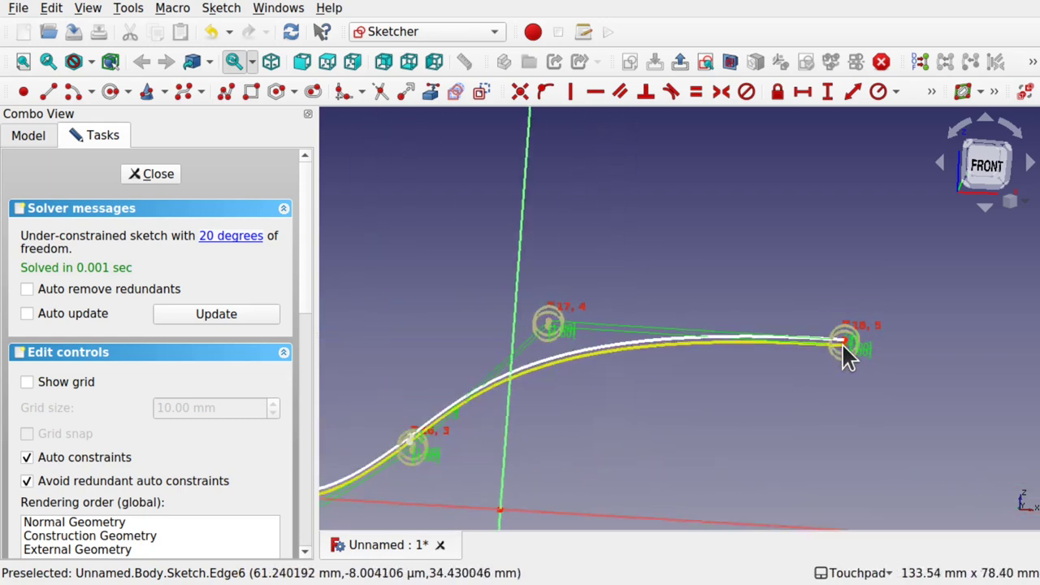
pyautogui.click(48, 91)
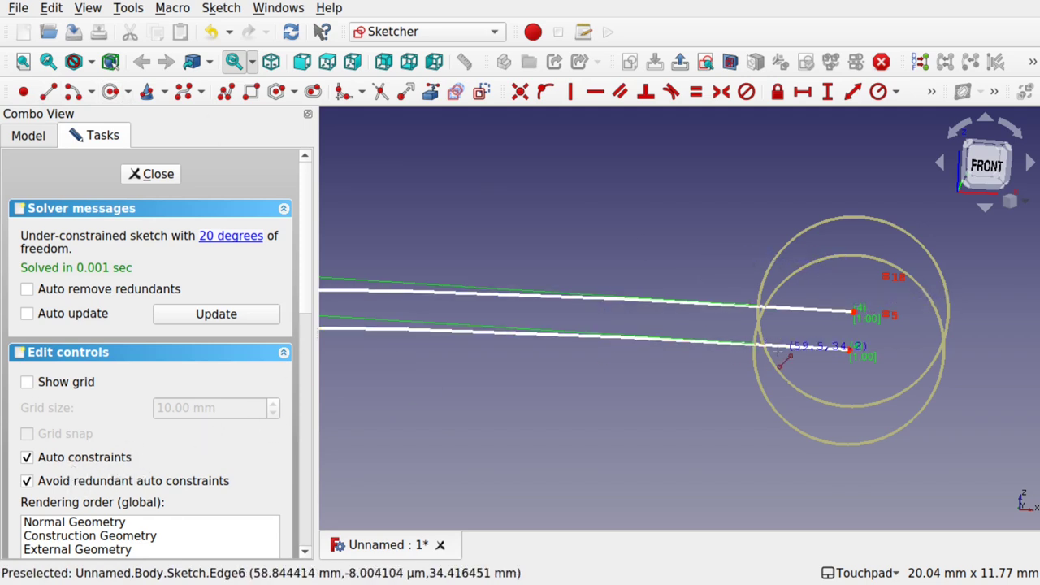
pyautogui.click(854, 312)
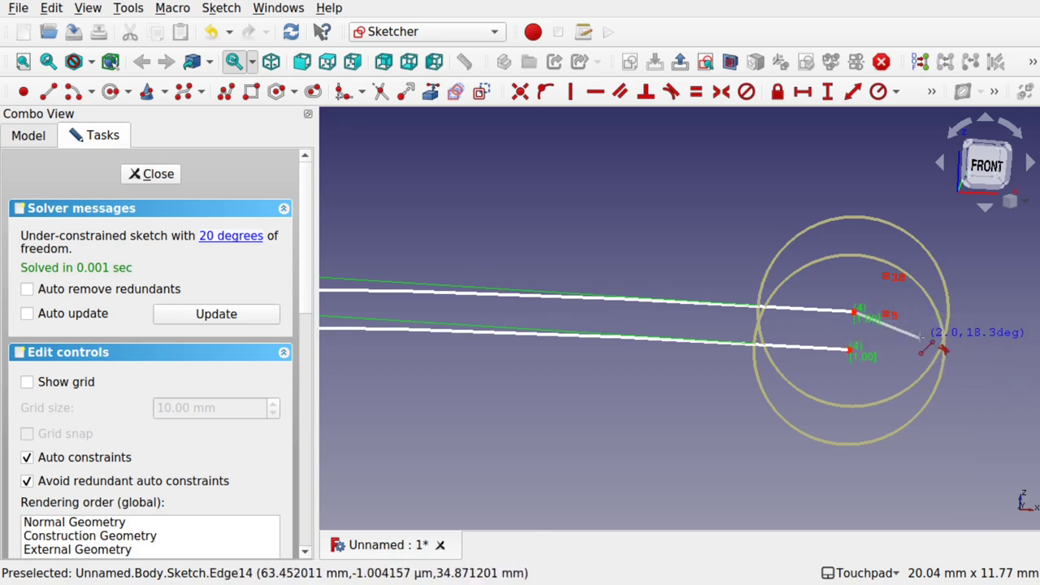
pyautogui.click(854, 351)
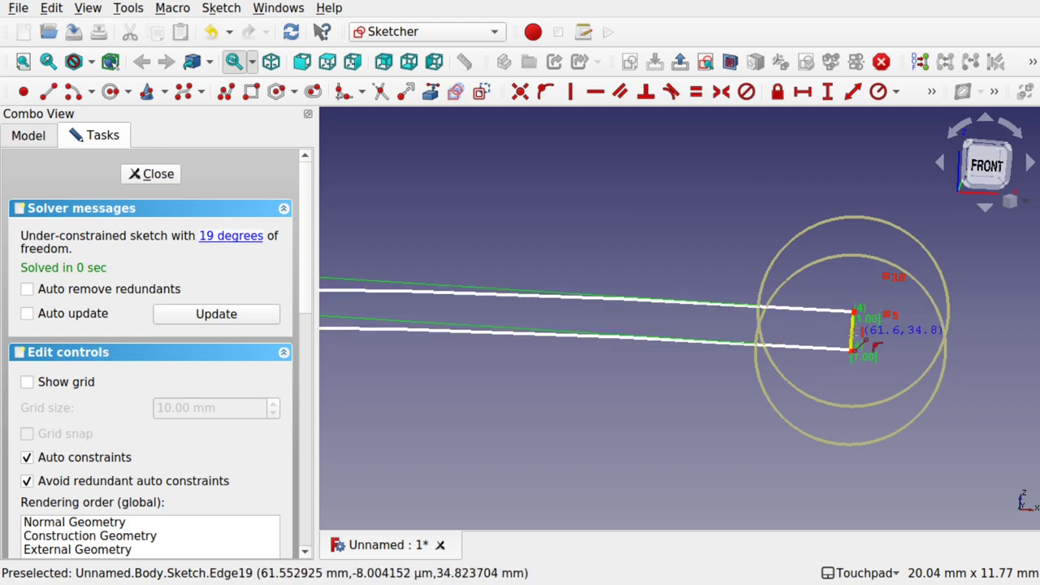
# Step: Join the two B-splines at the bowl end with a straight line, constrain it vertical, and leave the sketch
pyautogui.scroll(-4, 772, 308)
pyautogui.scroll(-1, 803, 313)
pyautogui.moveTo(804, 309)
pyautogui.mouseDown(button='middle')
pyautogui.moveTo(658, 350)
pyautogui.moveTo(942, 352)
pyautogui.moveTo(600, 380)
pyautogui.moveTo(791, 365)
pyautogui.moveTo(661, 313)
pyautogui.mouseUp(button='middle')
pyautogui.scroll(-6, 661, 313)
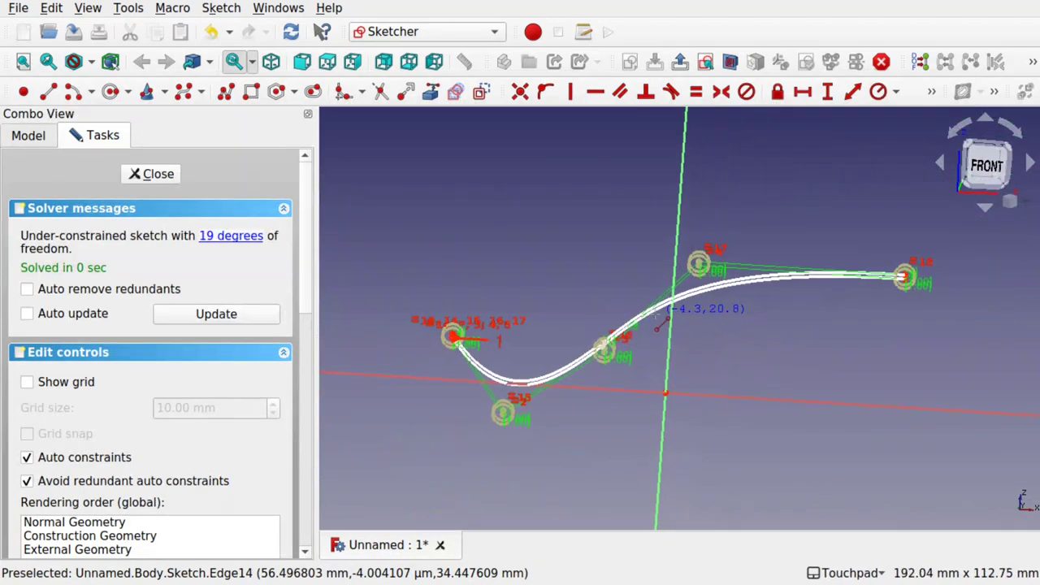
pyautogui.scroll(10, 459, 258)
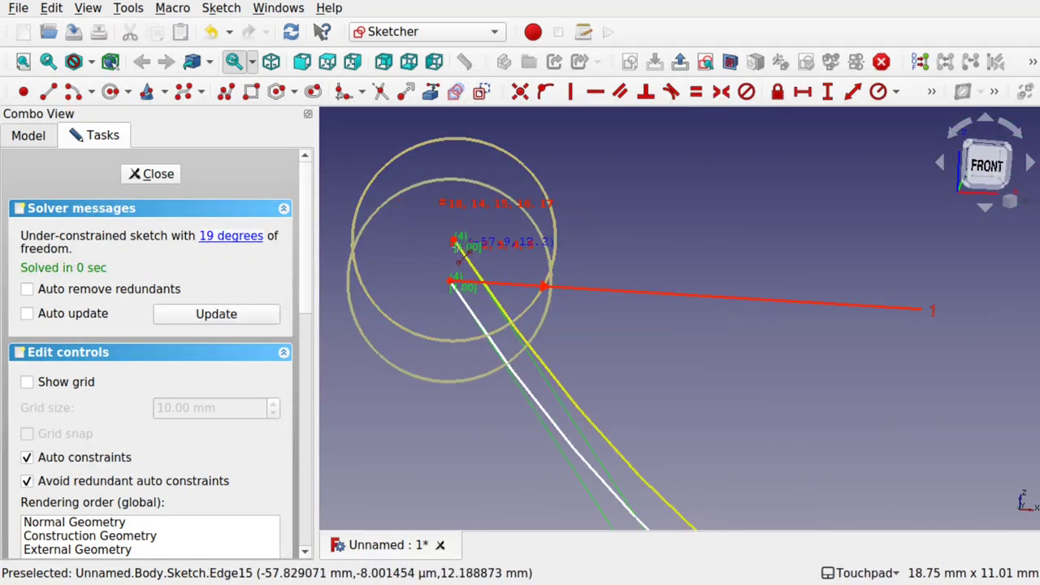
pyautogui.click(455, 240)
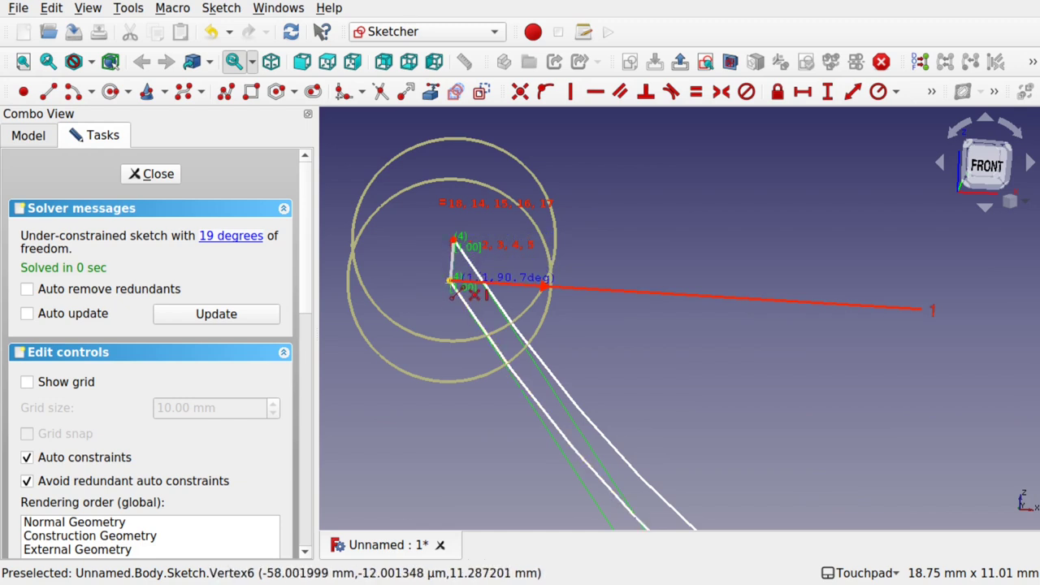
pyautogui.click(451, 283)
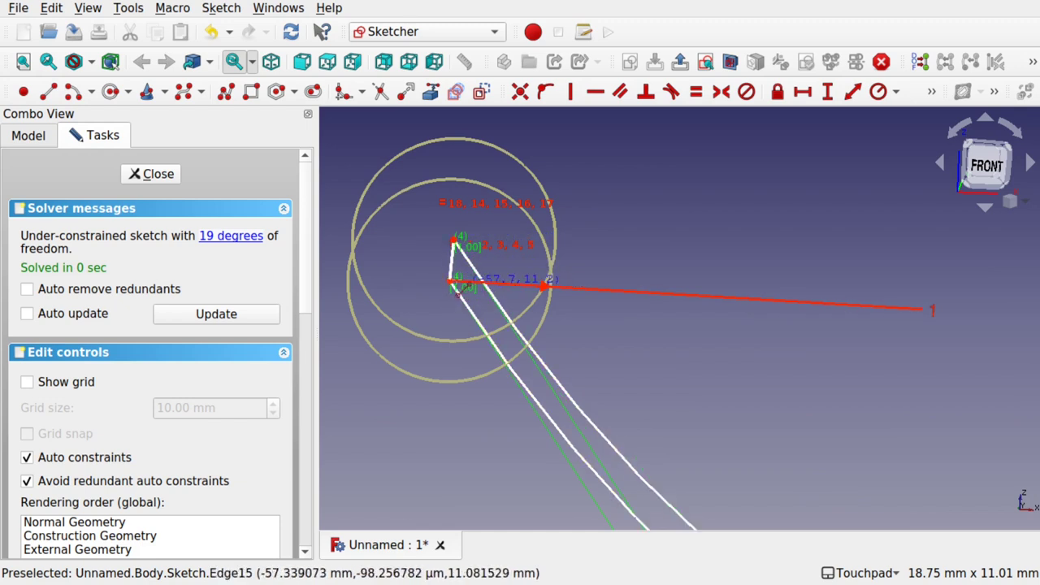
pyautogui.click(569, 92)
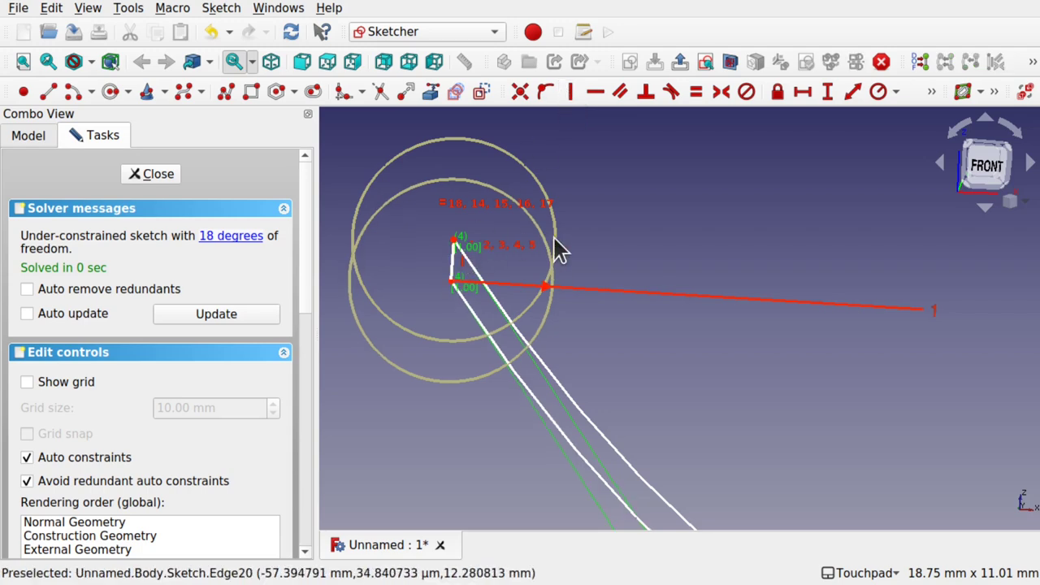
pyautogui.scroll(-8, 631, 318)
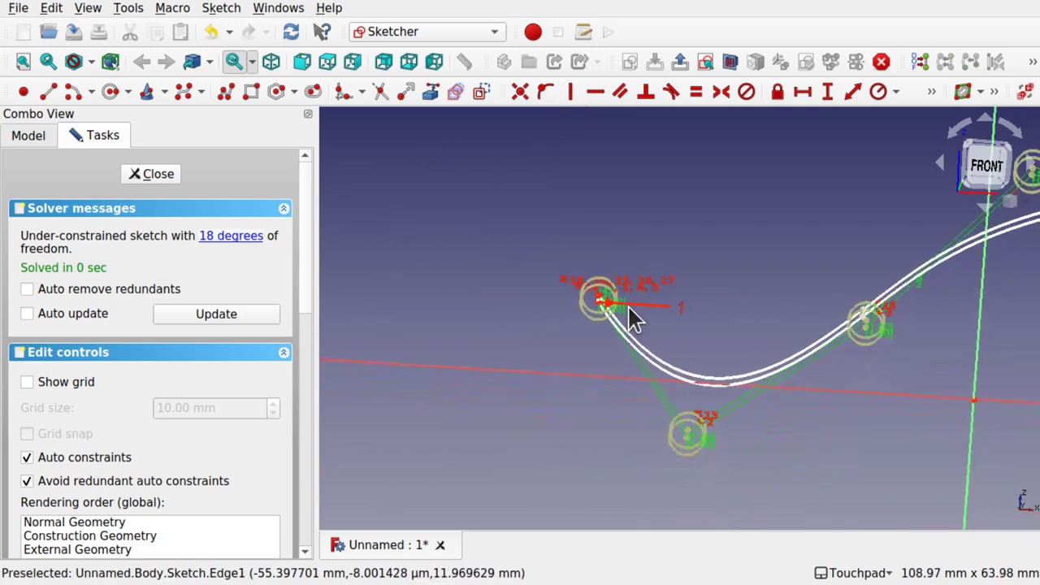
pyautogui.scroll(-1, 627, 304)
pyautogui.moveTo(627, 305)
pyautogui.mouseDown(button='middle')
pyautogui.moveTo(720, 320)
pyautogui.moveTo(431, 383)
pyautogui.moveTo(539, 327)
pyautogui.mouseUp(button='middle')
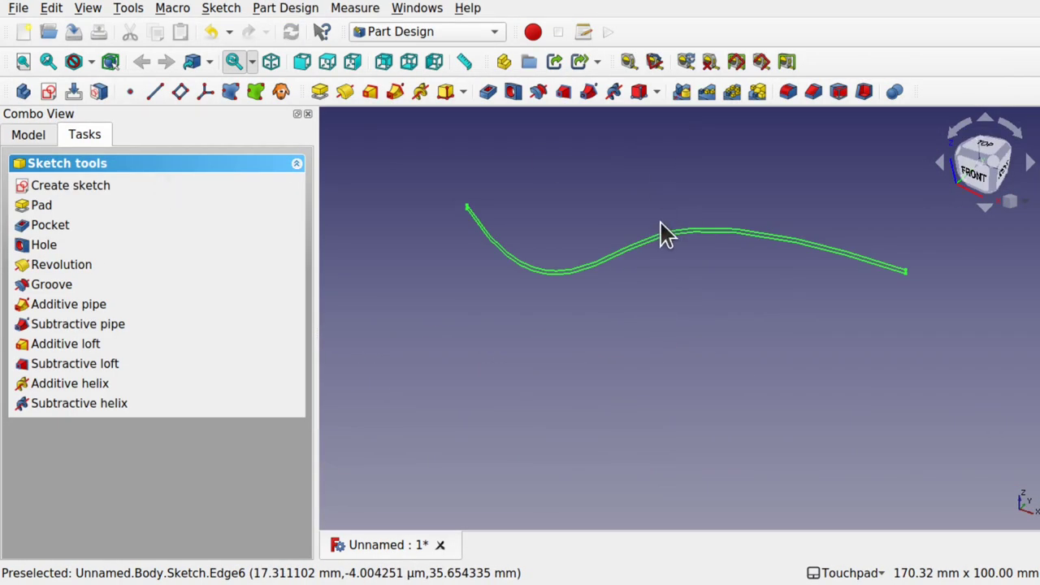
pyautogui.click(319, 93)
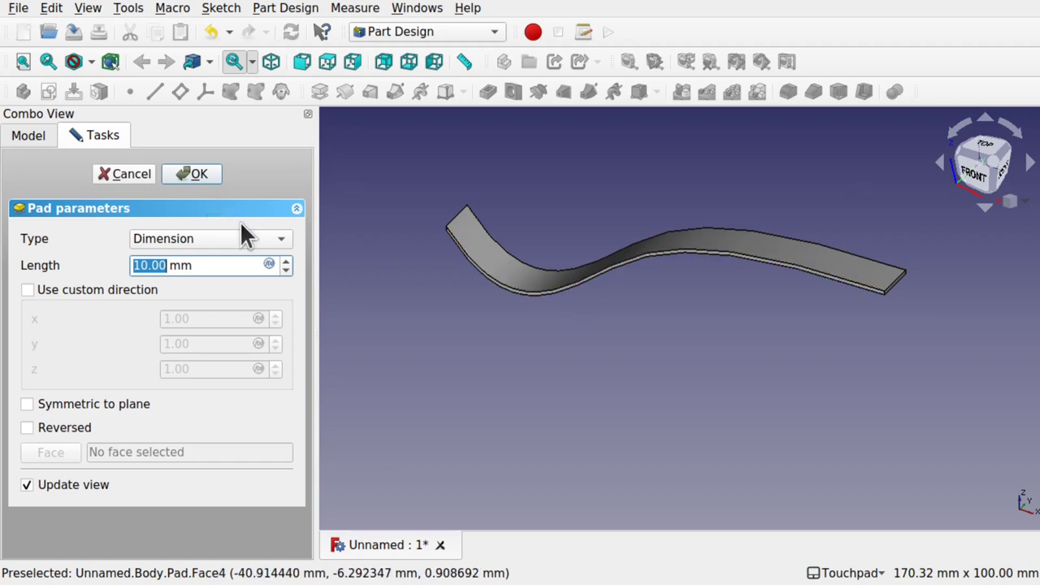
pyautogui.write('50')
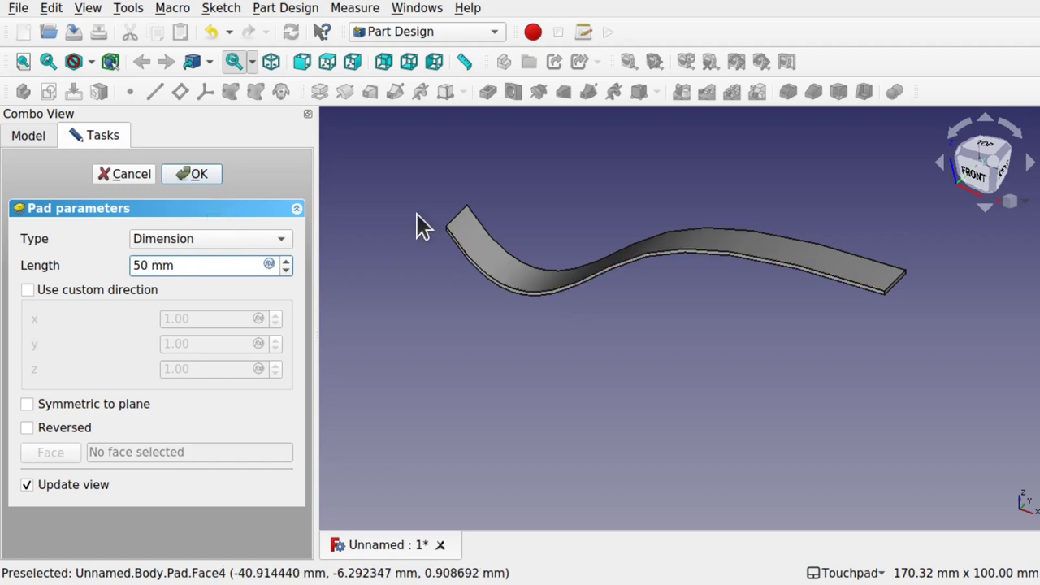
pyautogui.moveTo(502, 317); pyautogui.dragTo(617, 398)
pyautogui.moveTo(754, 362); pyautogui.dragTo(502, 329)
pyautogui.moveTo(524, 390); pyautogui.dragTo(480, 330)
pyautogui.moveTo(511, 403); pyautogui.dragTo(391, 308)
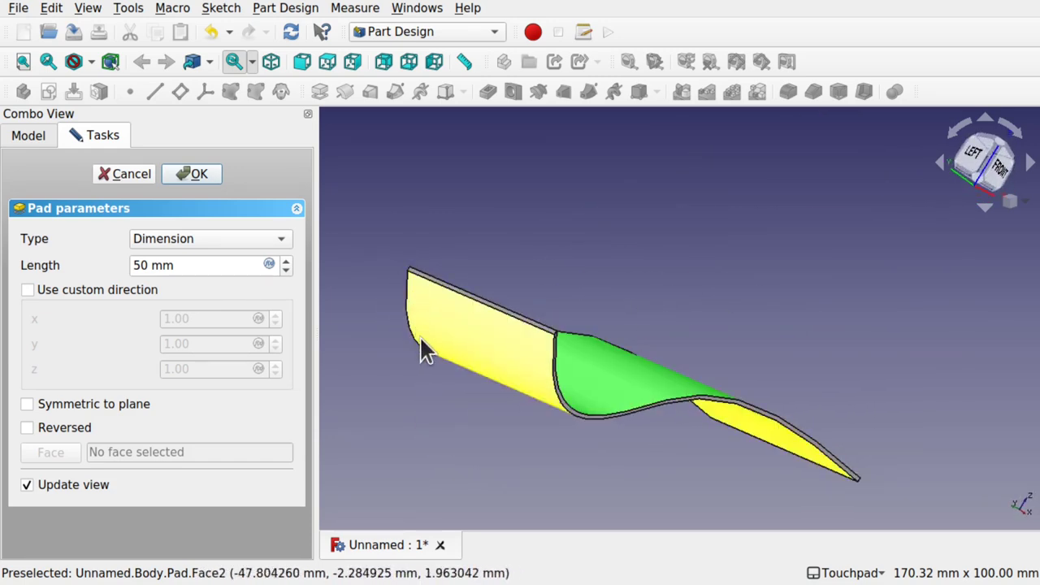
pyautogui.click(126, 174)
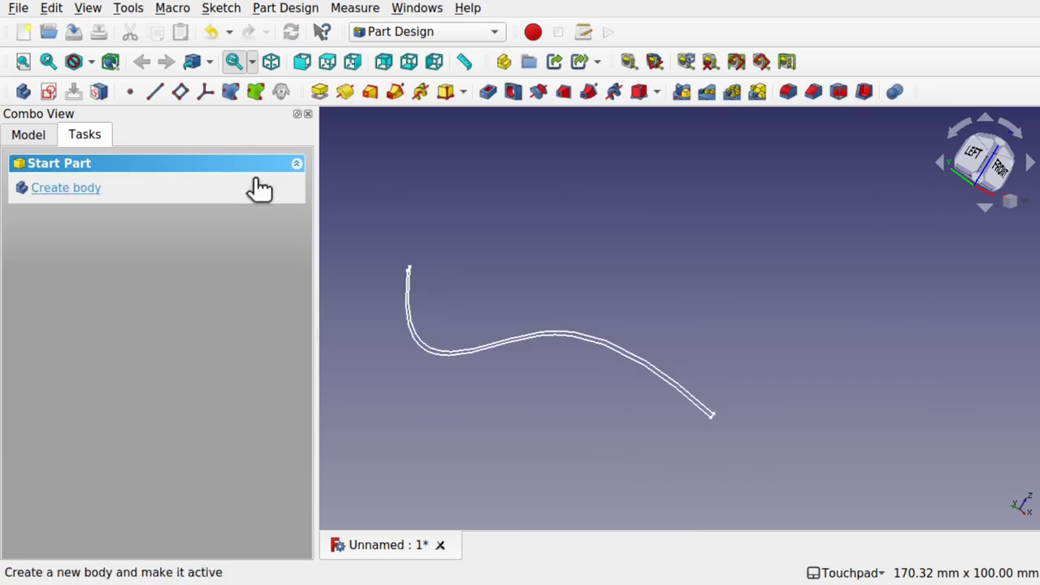
# Step: Duplicate the side profile sketch within the body, excluding its XZ_Plane dependency from the copy
pyautogui.press('1')
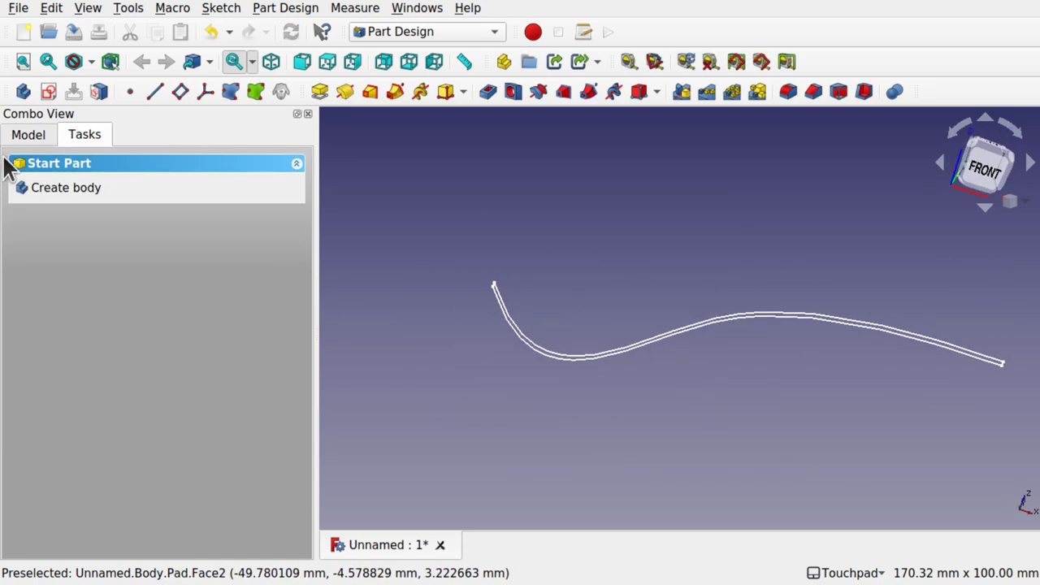
pyautogui.click(26, 136)
pyautogui.moveTo(581, 328); pyautogui.dragTo(533, 320, button='middle')
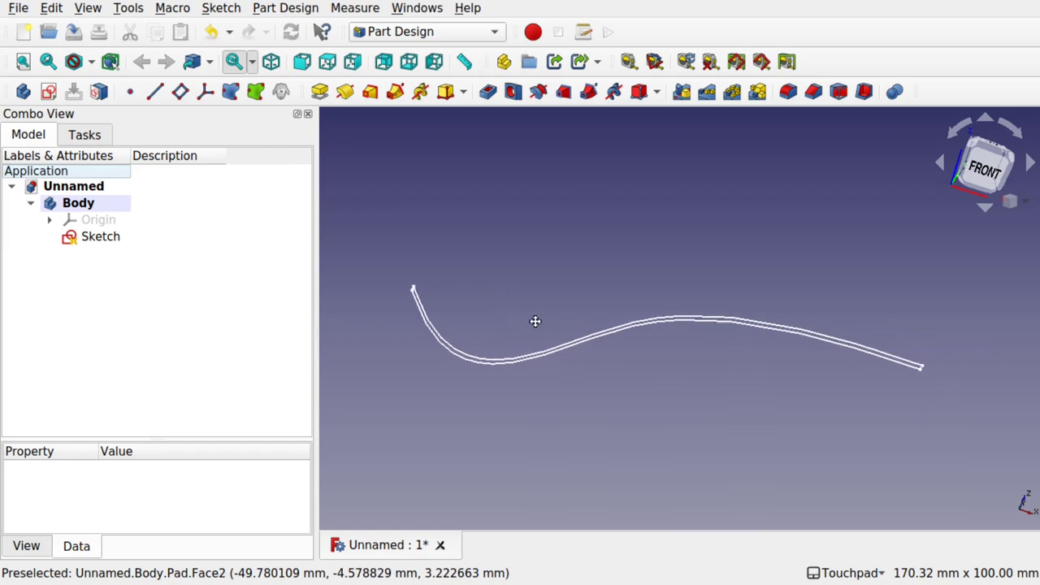
pyautogui.click(96, 242)
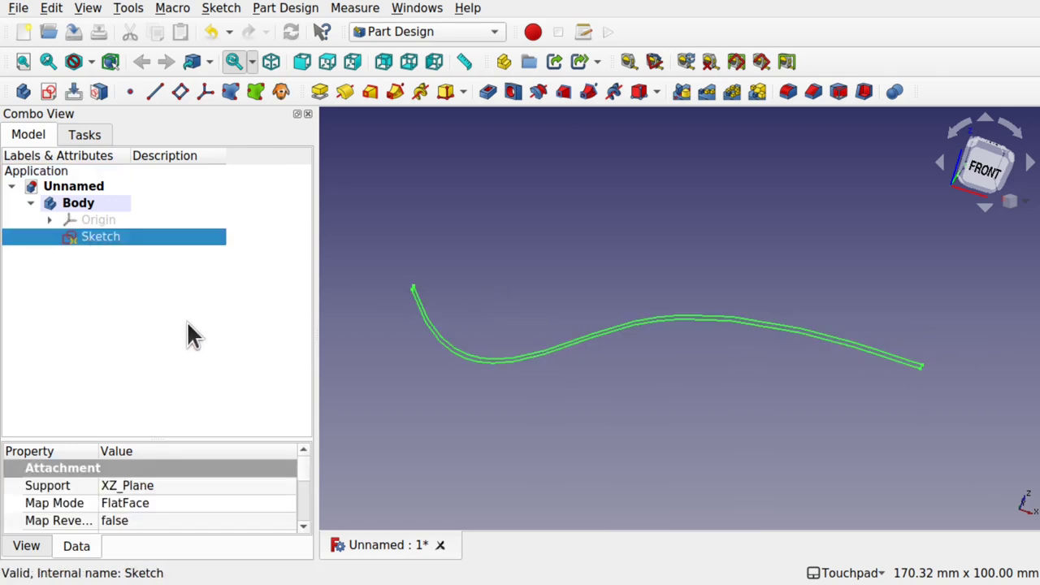
pyautogui.click(59, 11)
pyautogui.click(112, 135)
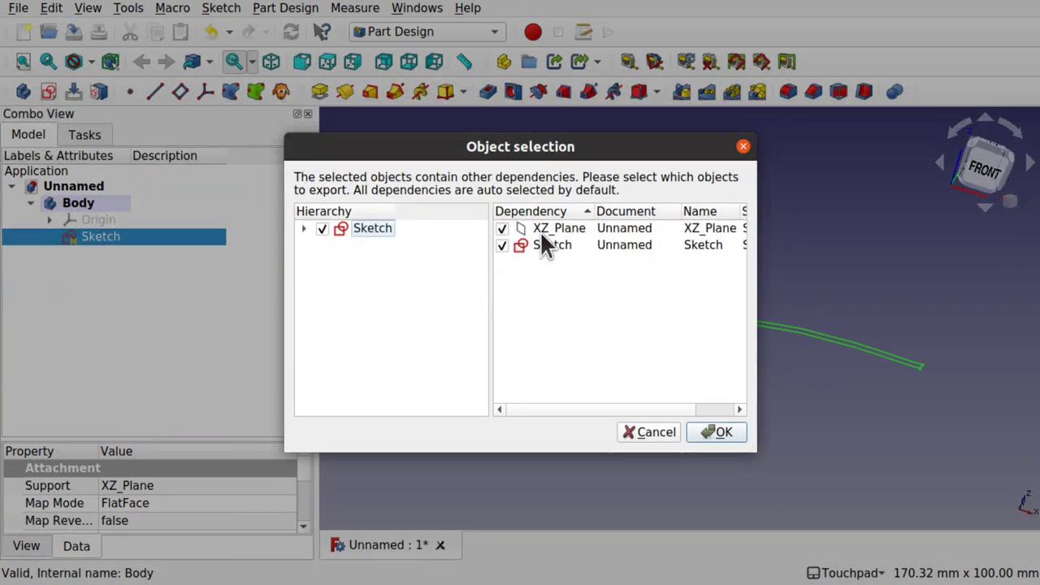
pyautogui.click(504, 228)
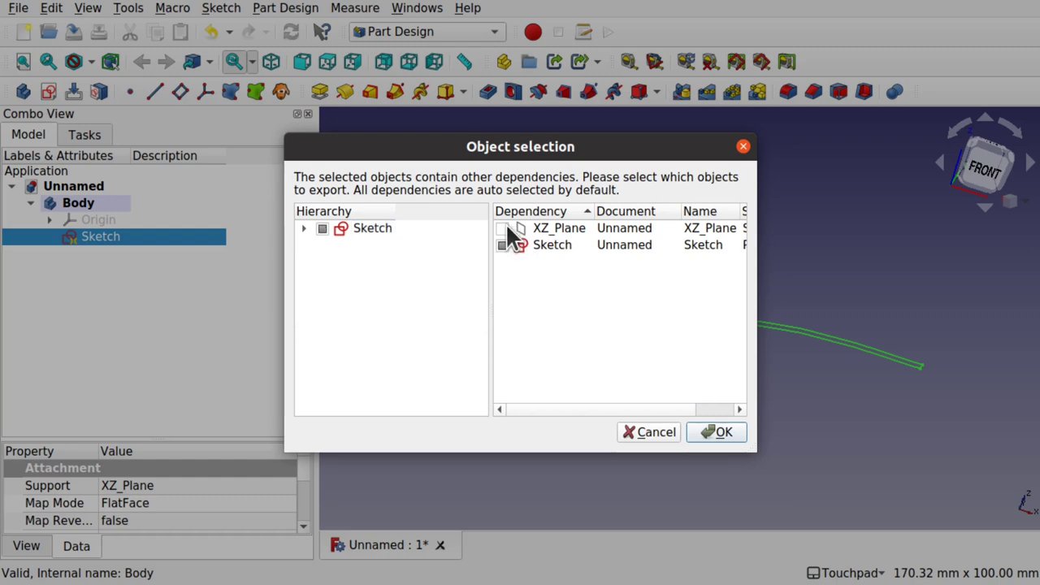
pyautogui.click(722, 432)
pyautogui.hotkey('ctrl', 'v')
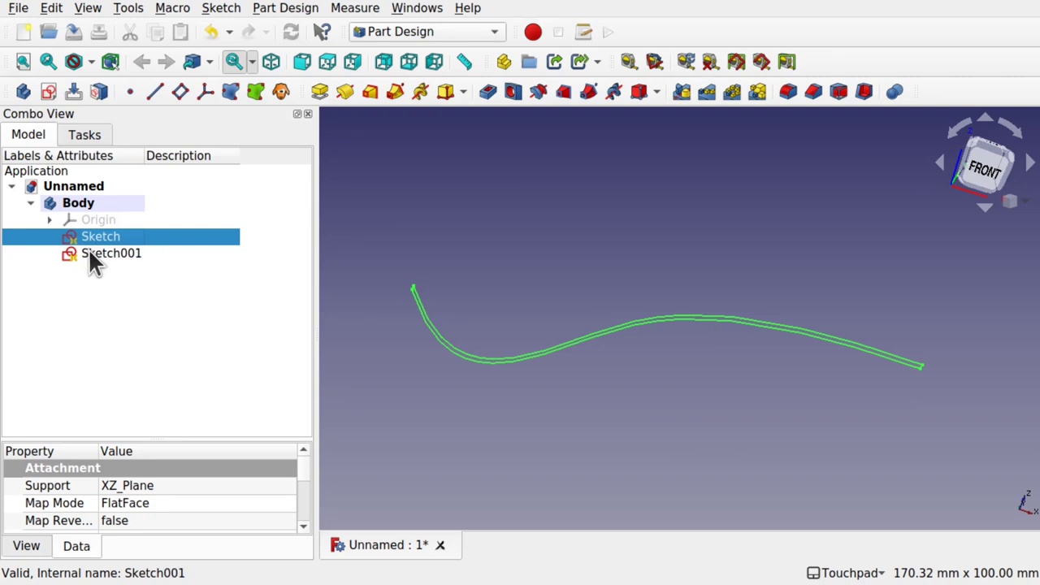
# Step: Examine the duplicated sketch's placement and its attachment offset position in its properties
pyautogui.click(116, 254)
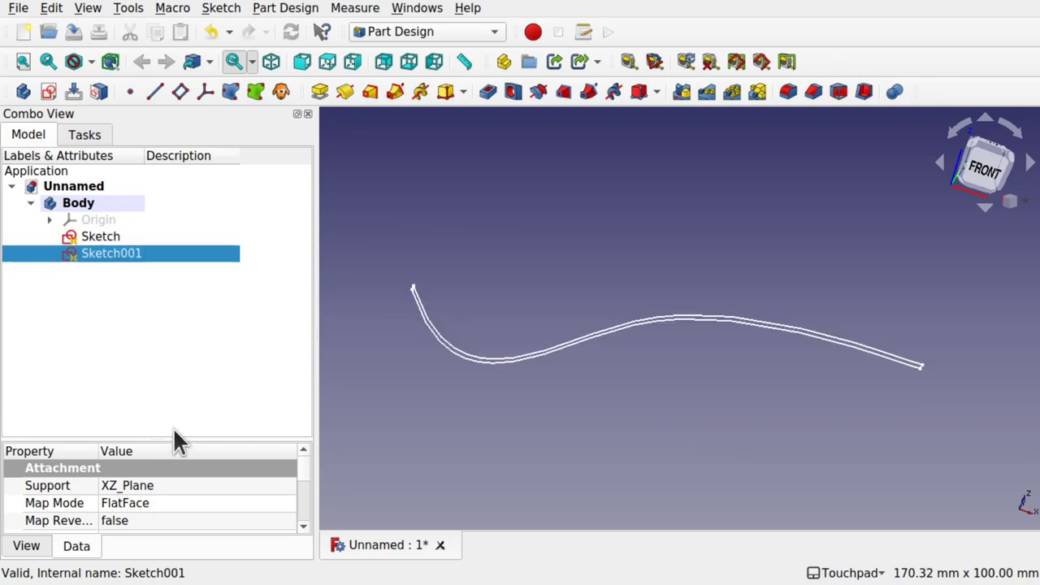
pyautogui.moveTo(191, 438); pyautogui.dragTo(195, 308)
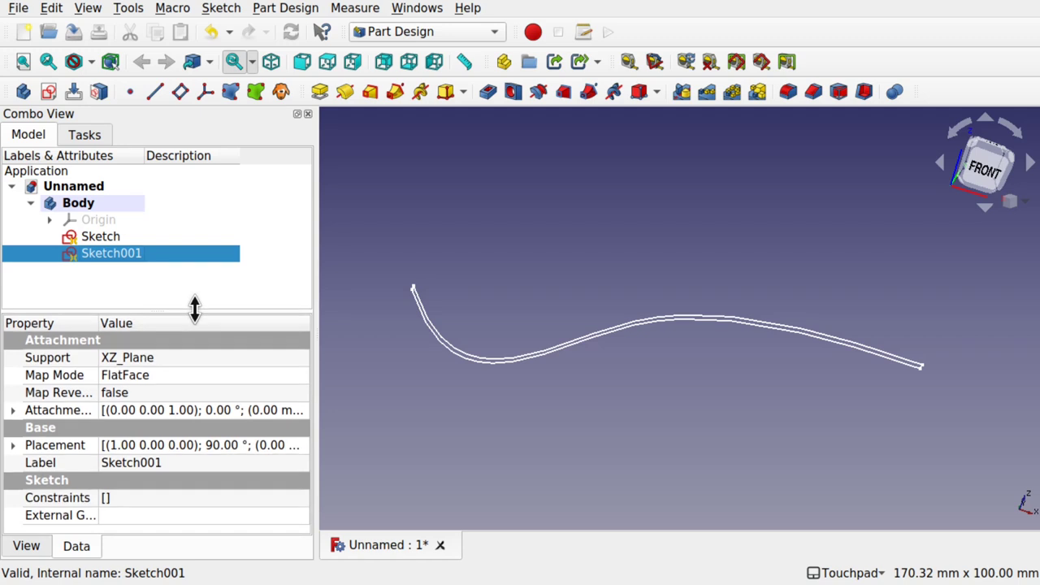
pyautogui.click(12, 445)
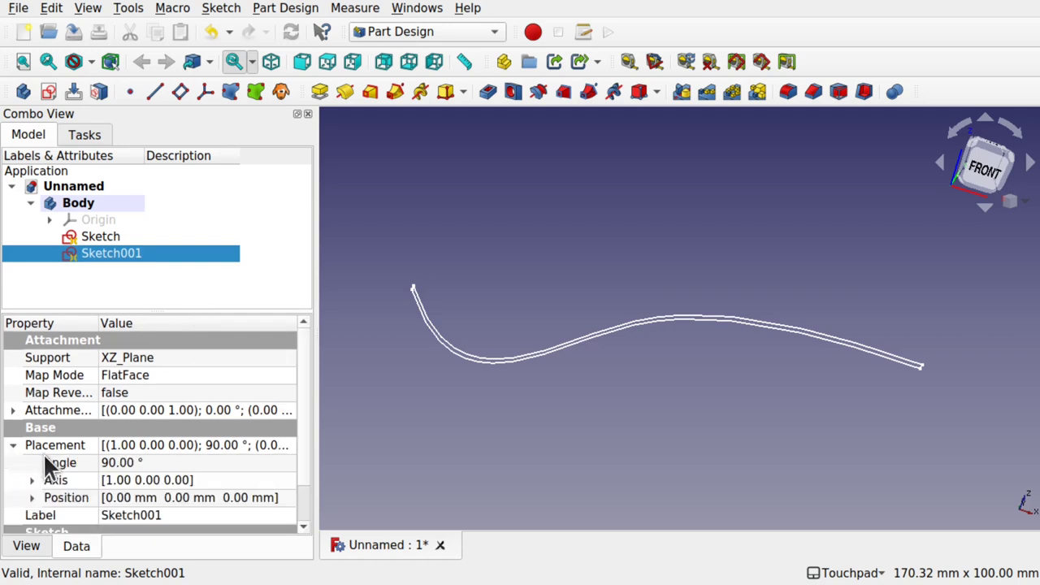
pyautogui.click(14, 410)
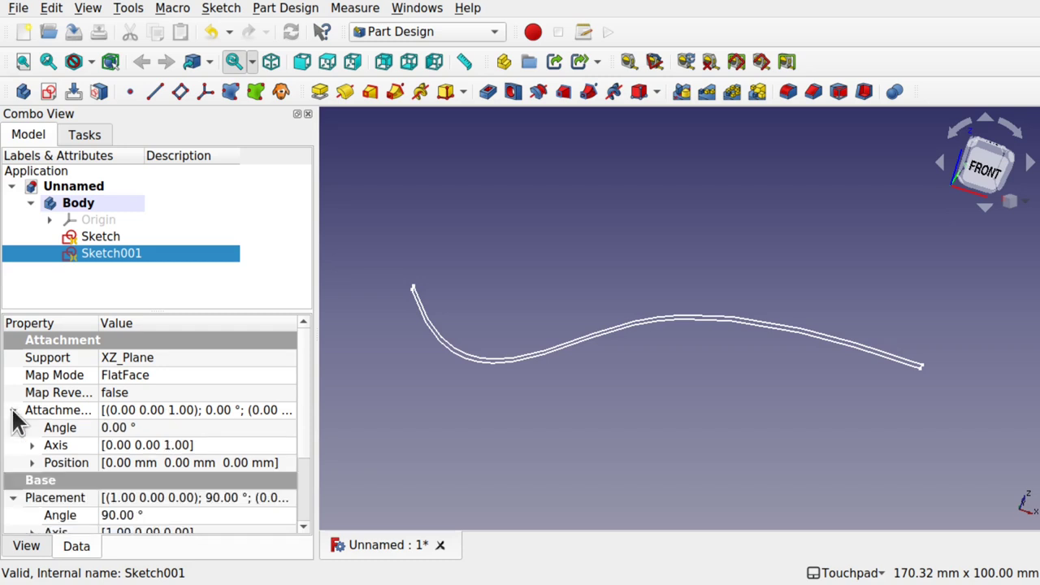
pyautogui.click(32, 462)
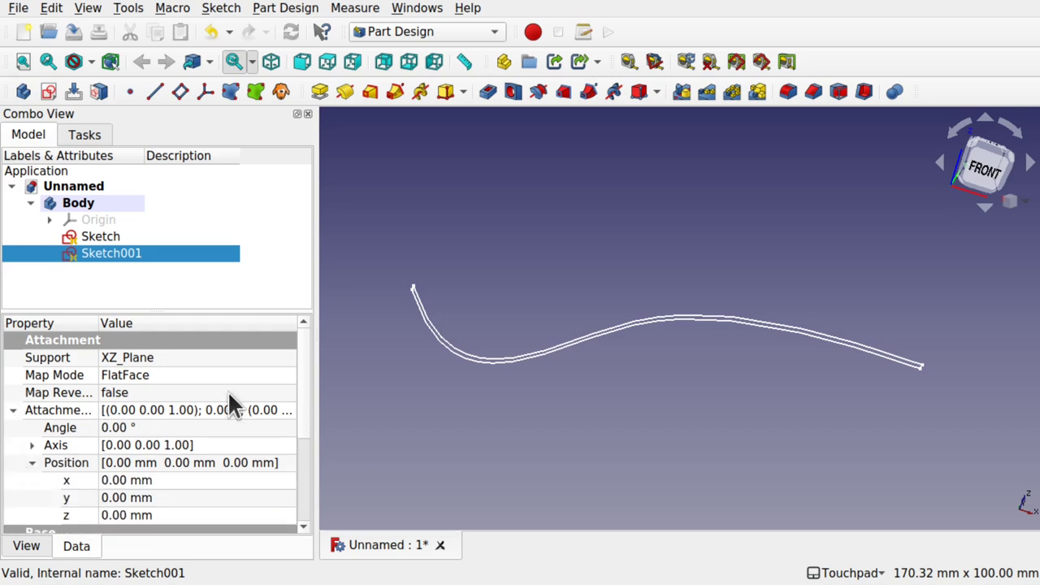
pyautogui.moveTo(305, 409); pyautogui.dragTo(315, 459)
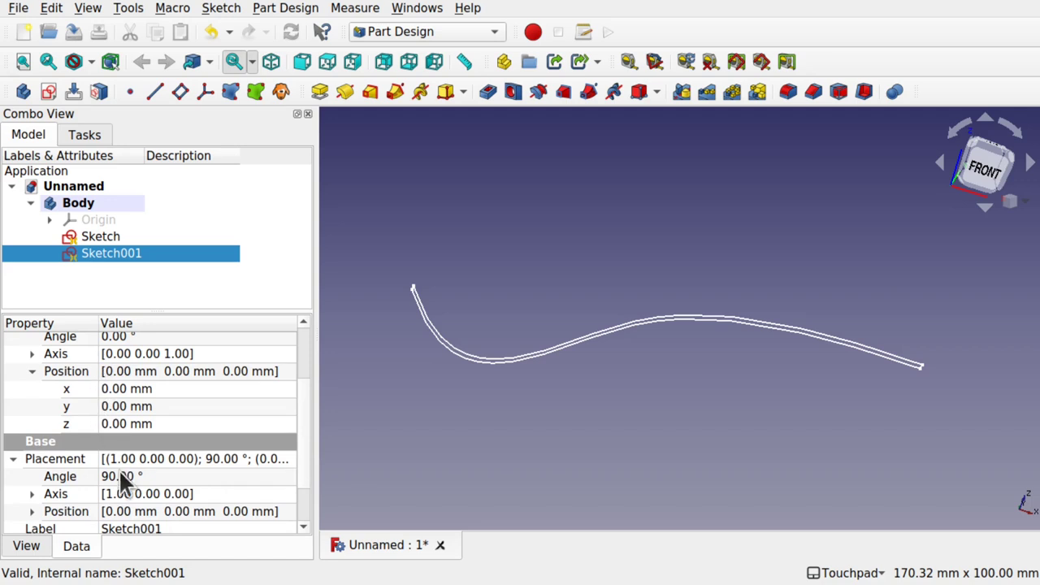
pyautogui.moveTo(307, 453); pyautogui.dragTo(310, 411)
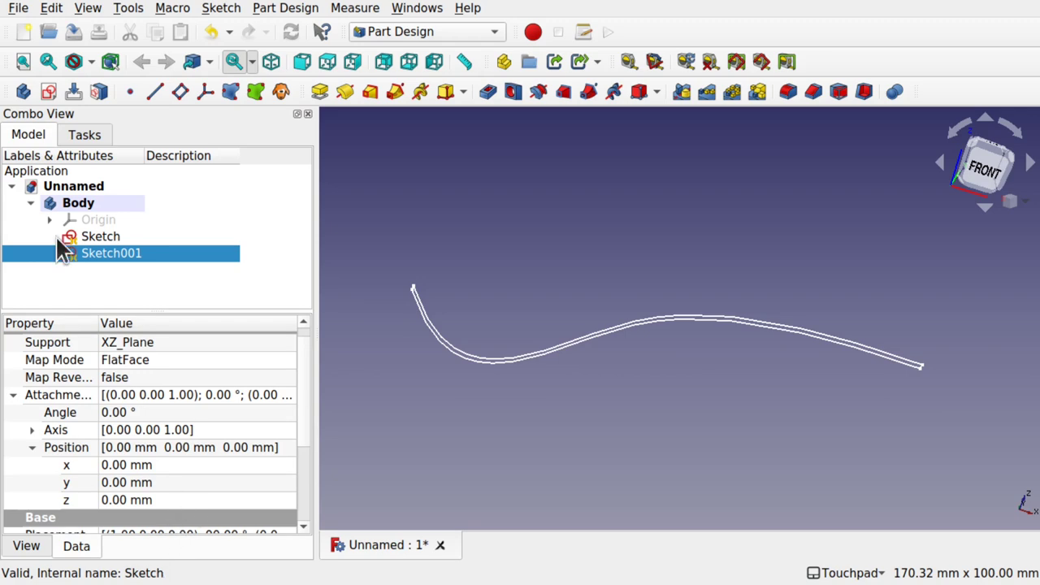
# Step: Open the duplicated sketch, examine its profile from an angle against the sketch and global axes, and close it
pyautogui.doubleClick(114, 260)
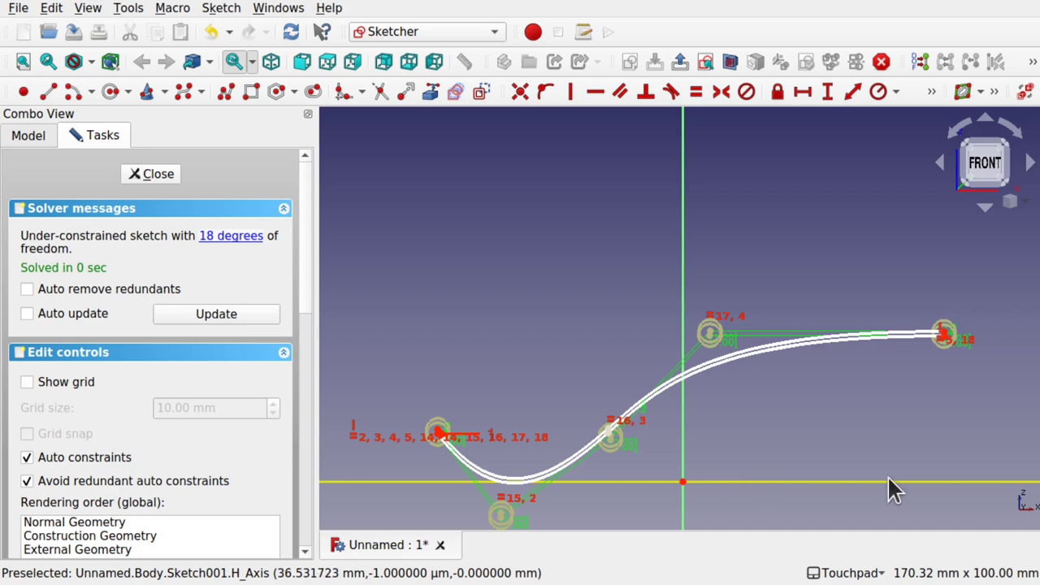
pyautogui.moveTo(892, 367)
pyautogui.keyDown('alt'); pyautogui.mouseDown()
pyautogui.moveTo(805, 393)
pyautogui.moveTo(804, 450)
pyautogui.moveTo(842, 411)
pyautogui.moveTo(874, 330)
pyautogui.moveTo(785, 353)
pyautogui.moveTo(877, 323)
pyautogui.moveTo(658, 289)
pyautogui.mouseUp(); pyautogui.keyUp('alt')
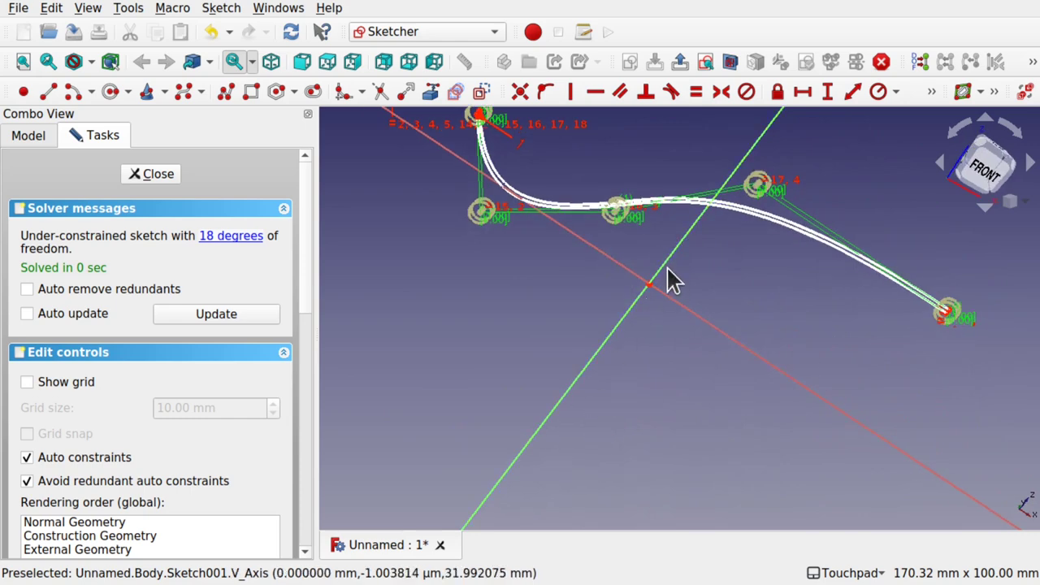
pyautogui.moveTo(928, 371)
pyautogui.keyDown('alt'); pyautogui.mouseDown()
pyautogui.moveTo(870, 325)
pyautogui.moveTo(763, 388)
pyautogui.mouseUp(); pyautogui.keyUp('alt')
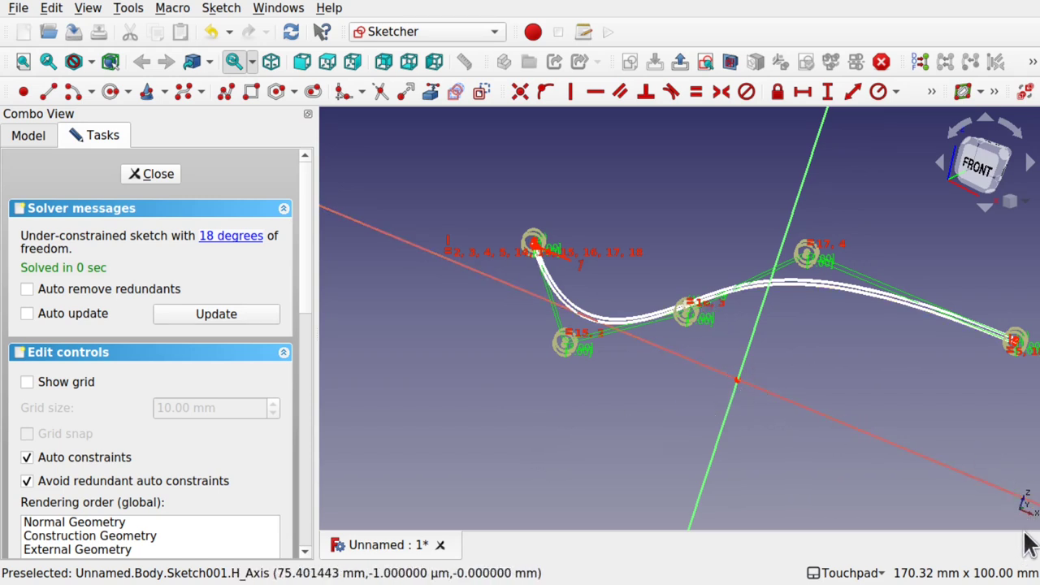
pyautogui.moveTo(1028, 545); pyautogui.dragTo(1026, 499, button='middle')
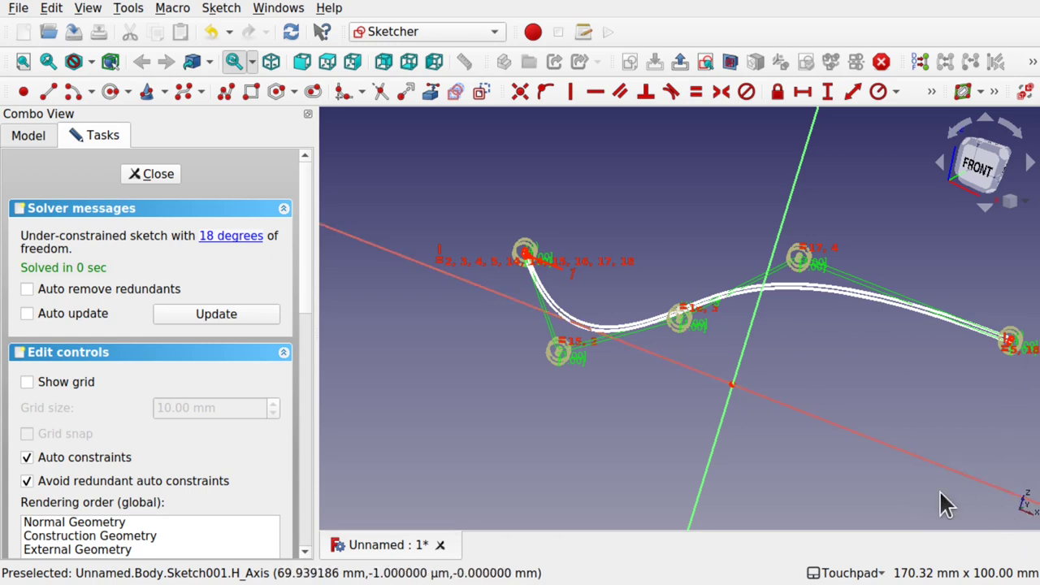
pyautogui.moveTo(785, 390)
pyautogui.mouseDown(button='middle')
pyautogui.moveTo(847, 325)
pyautogui.moveTo(748, 365)
pyautogui.moveTo(780, 358)
pyautogui.moveTo(820, 320)
pyautogui.moveTo(823, 334)
pyautogui.moveTo(703, 439)
pyautogui.mouseUp(button='middle')
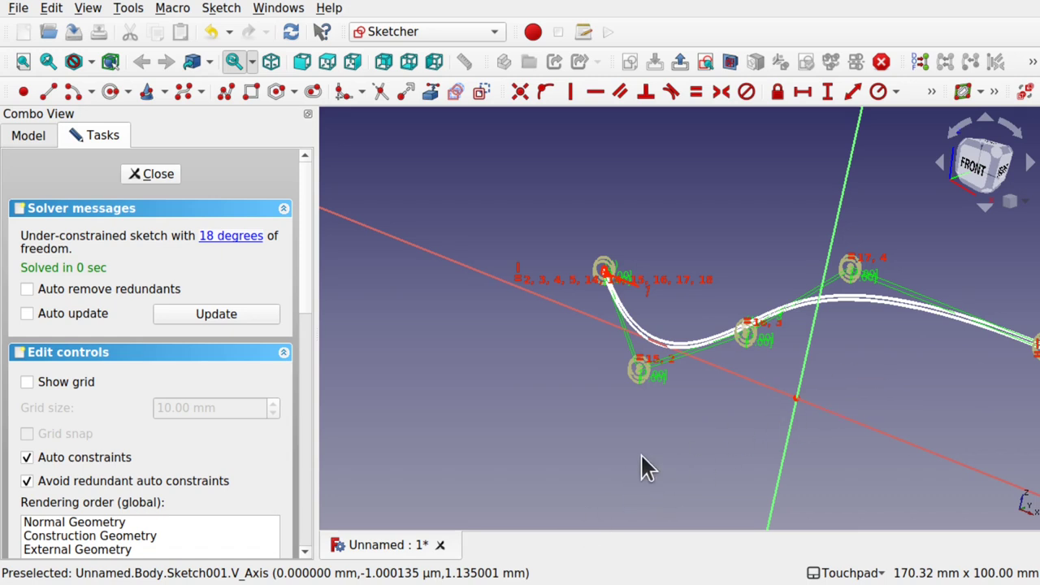
pyautogui.click(151, 174)
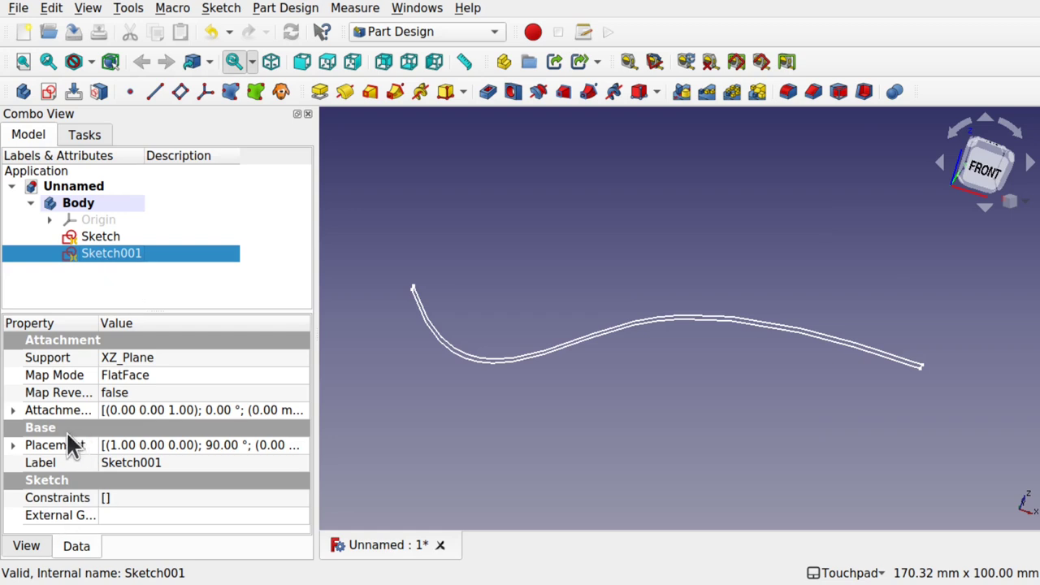
# Step: Set the duplicated sketch's attachment offset position z to 28 mm
pyautogui.click(13, 410)
pyautogui.click(31, 463)
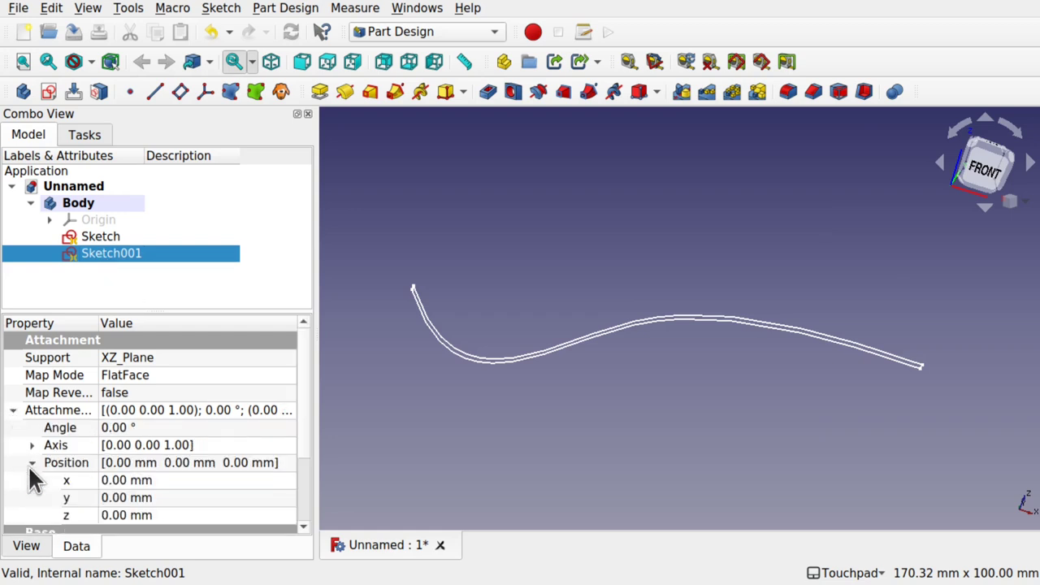
pyautogui.click(192, 513)
pyautogui.write('26')
pyautogui.scroll(20, 192, 514)
pyautogui.moveTo(341, 438)
pyautogui.mouseDown()
pyautogui.moveTo(668, 379)
pyautogui.moveTo(597, 385)
pyautogui.moveTo(764, 367)
pyautogui.moveTo(764, 390)
pyautogui.moveTo(813, 382)
pyautogui.mouseUp()
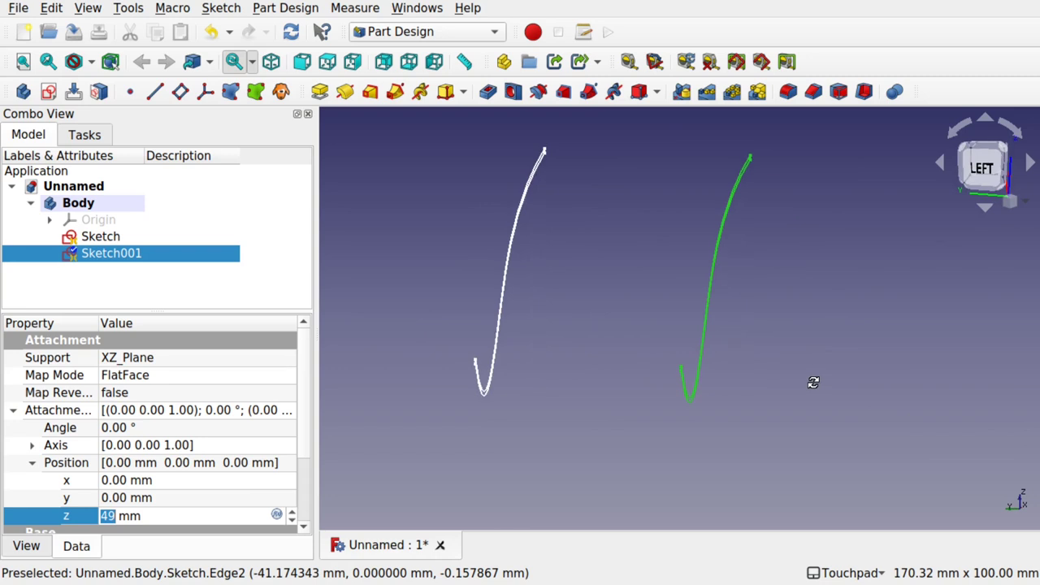
pyautogui.press('Down')
pyautogui.press('Down')
pyautogui.press('Down')
pyautogui.press('Down')
pyautogui.press('Down')
pyautogui.press('Down')
pyautogui.press('Down')
pyautogui.press('Down')
pyautogui.press('Down')
pyautogui.press('Down')
pyautogui.press('Down')
pyautogui.press('Down')
pyautogui.press('Down')
pyautogui.press('Down')
pyautogui.press('Down')
pyautogui.press('Down')
pyautogui.press('Down')
pyautogui.press('Down')
pyautogui.press('Down')
pyautogui.press('Down')
pyautogui.press('Up')
pyautogui.press('Up')
pyautogui.press('Up')
pyautogui.press('Up')
pyautogui.moveTo(812, 382)
pyautogui.mouseDown()
pyautogui.moveTo(736, 278)
pyautogui.moveTo(748, 391)
pyautogui.moveTo(754, 365)
pyautogui.moveTo(662, 273)
pyautogui.moveTo(643, 186)
pyautogui.moveTo(529, 282)
pyautogui.mouseUp()
pyautogui.press('Down')
pyautogui.press('Down')
pyautogui.press('Down')
pyautogui.press('Down')
pyautogui.press('Down')
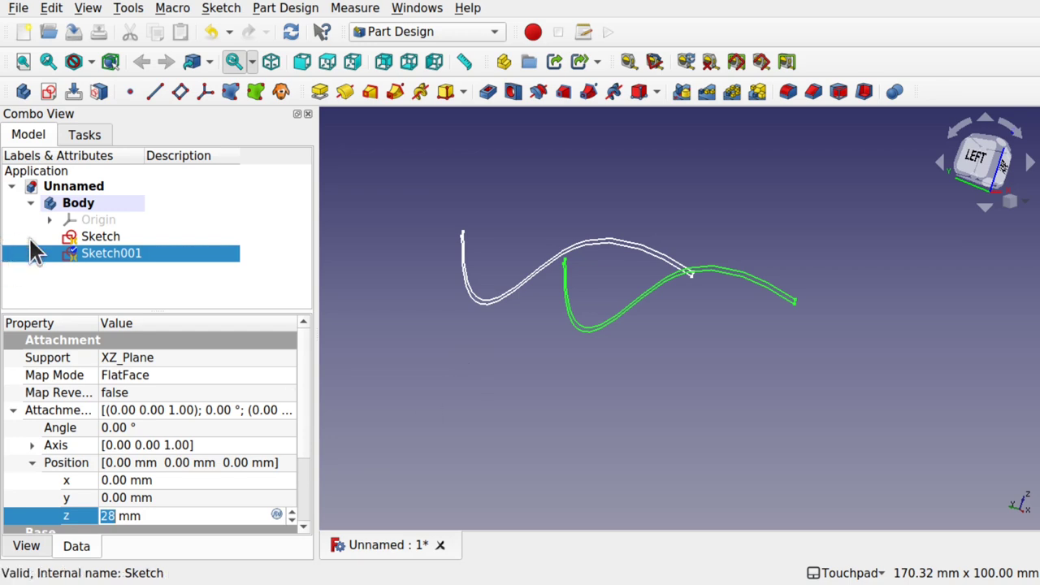
pyautogui.click(47, 274)
# Step: Duplicate the offset sketch Sketch001 within the body to get a third side profile
pyautogui.click(114, 258)
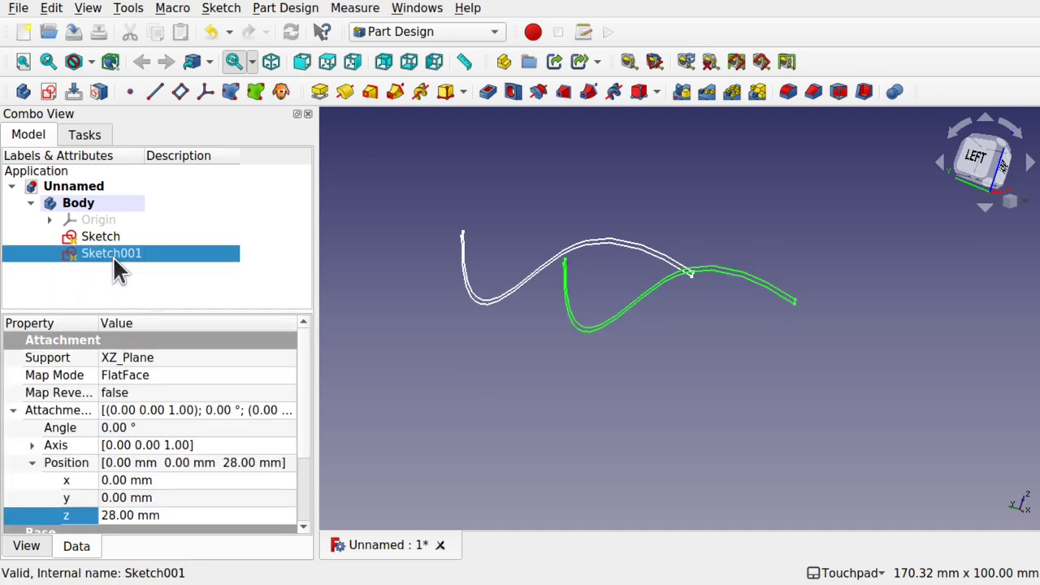
pyautogui.click(50, 8)
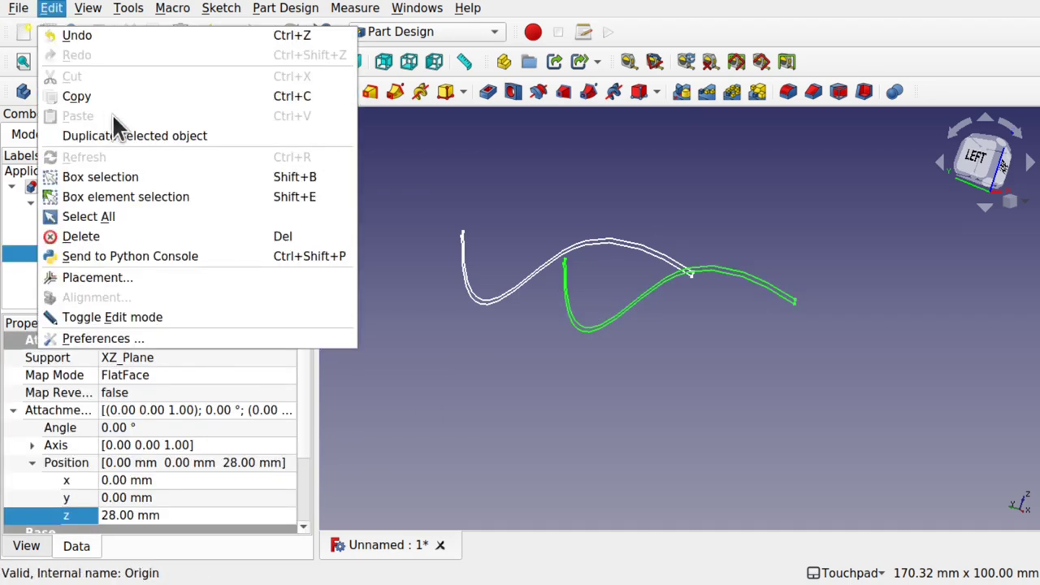
pyautogui.click(139, 135)
pyautogui.click(501, 228)
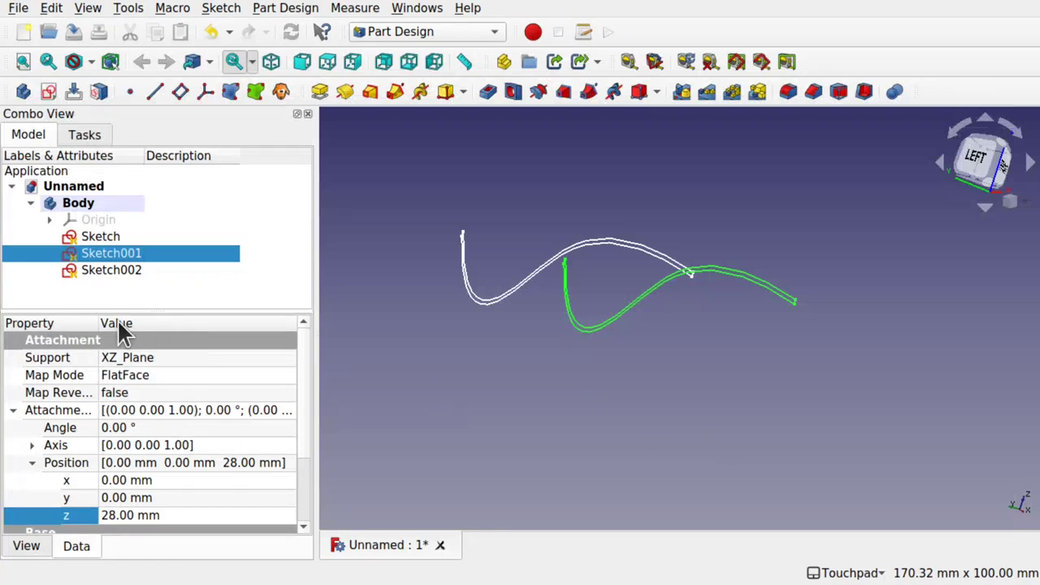
# Step: Lower the third profile sketch by setting its attachment offset position y to -14 mm
pyautogui.click(103, 271)
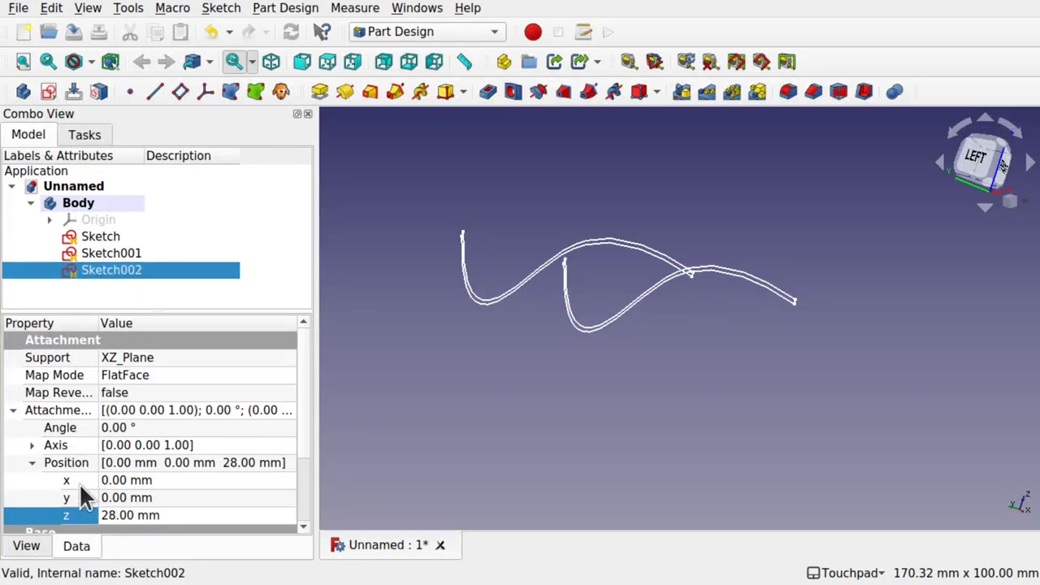
pyautogui.click(169, 479)
pyautogui.write('0')
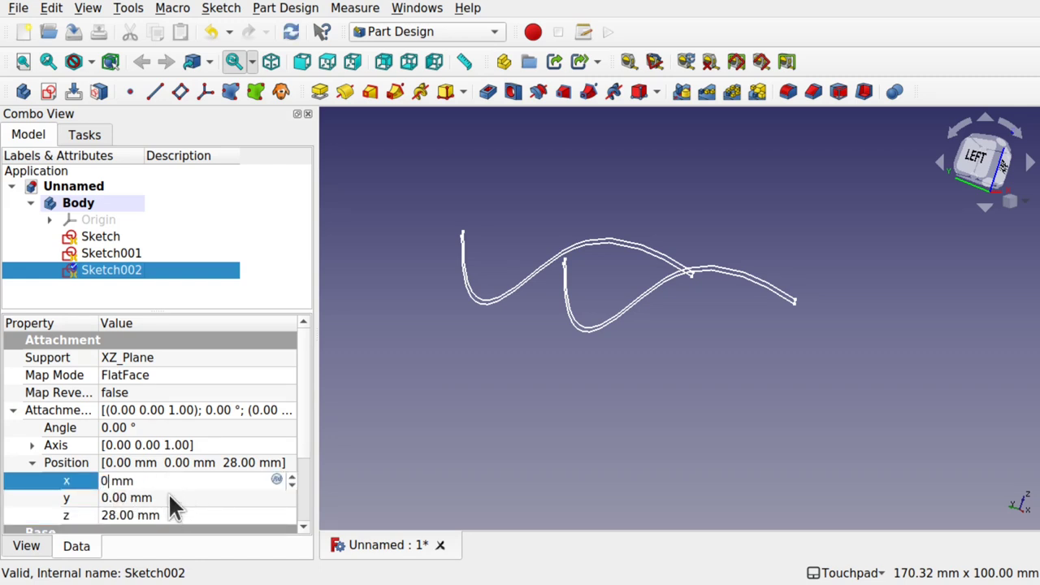
pyautogui.click(143, 497)
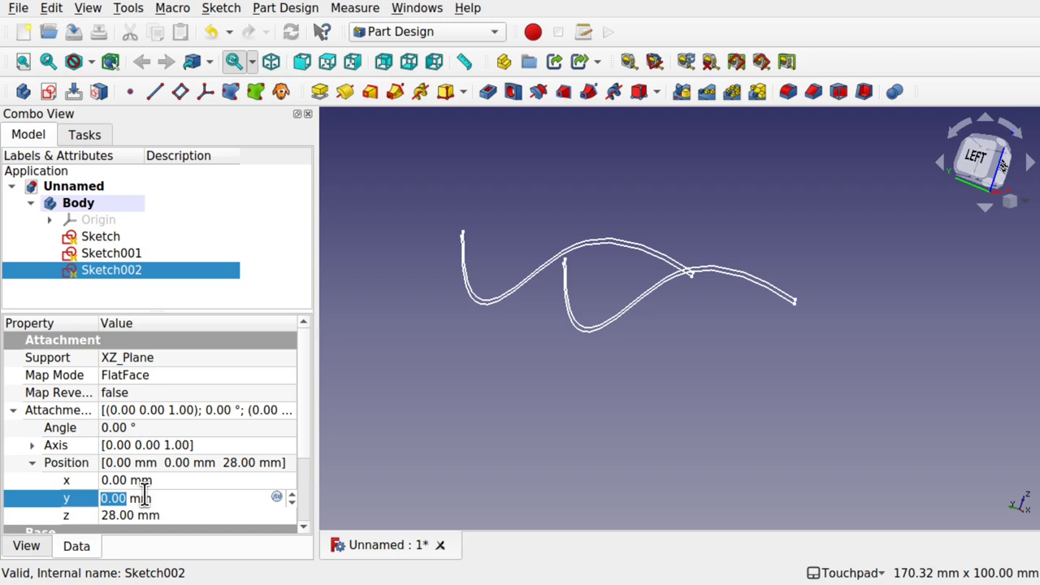
pyautogui.scroll(-18, 144, 497)
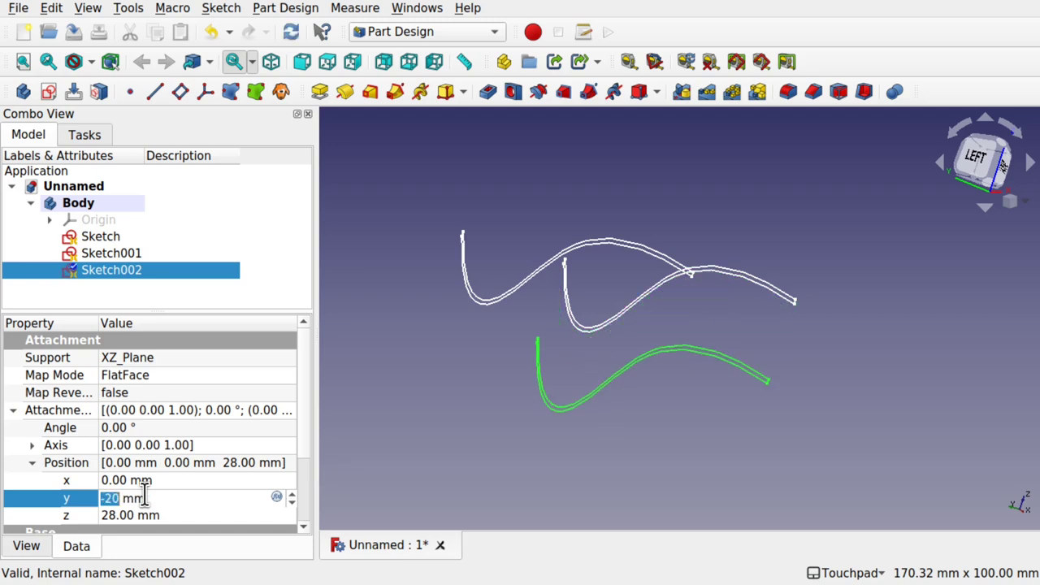
pyautogui.scroll(4, 144, 497)
pyautogui.moveTo(325, 479)
pyautogui.mouseDown()
pyautogui.moveTo(479, 425)
pyautogui.moveTo(486, 452)
pyautogui.mouseUp()
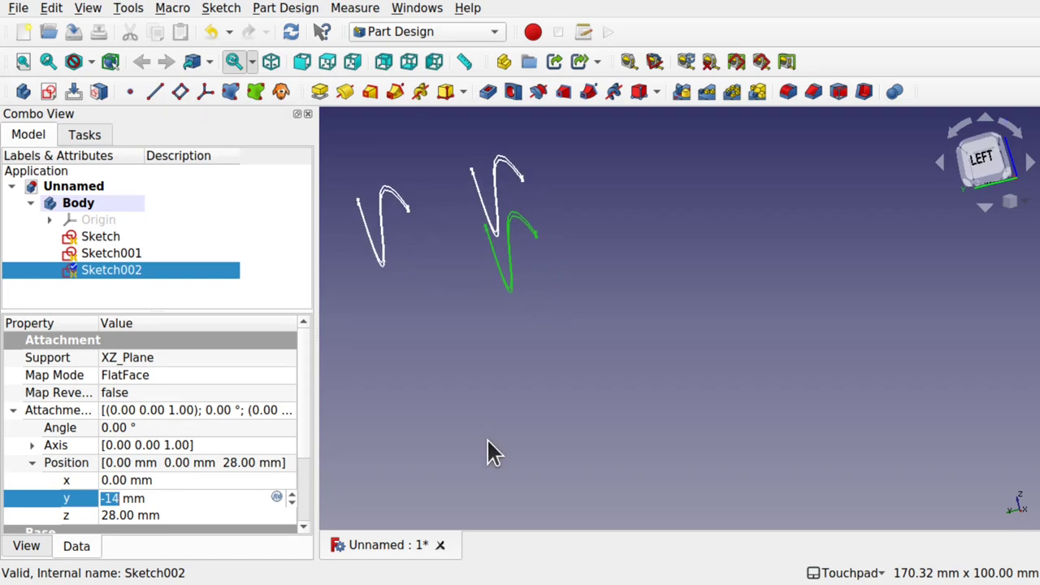
# Step: Center the third profile sketch between the other two by setting its attachment offset position z to 14 mm
pyautogui.click(187, 515)
pyautogui.scroll(-16, 187, 515)
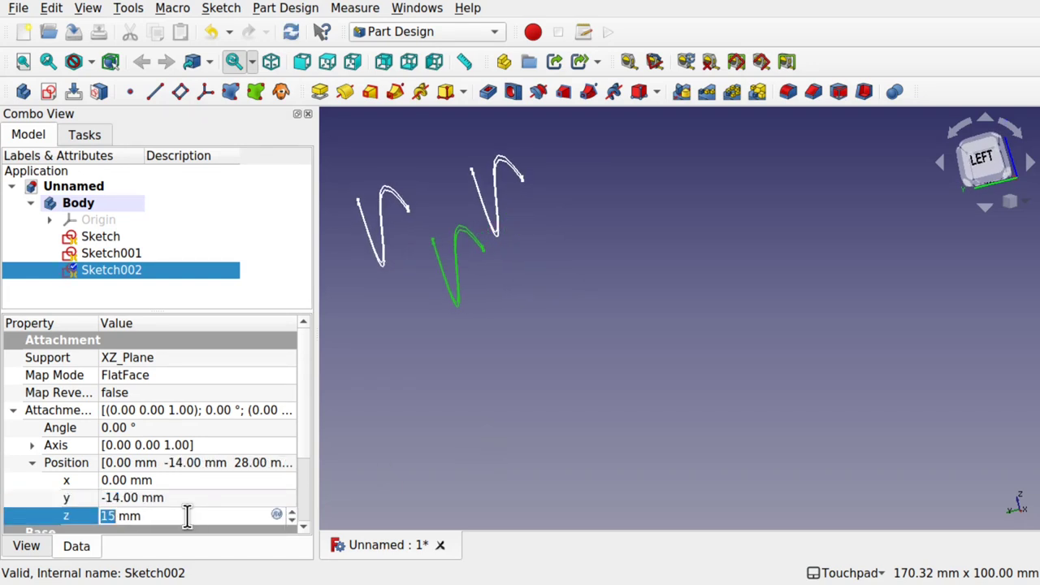
pyautogui.scroll(1, 187, 515)
pyautogui.moveTo(361, 346)
pyautogui.mouseDown()
pyautogui.moveTo(395, 313)
pyautogui.moveTo(358, 328)
pyautogui.mouseUp()
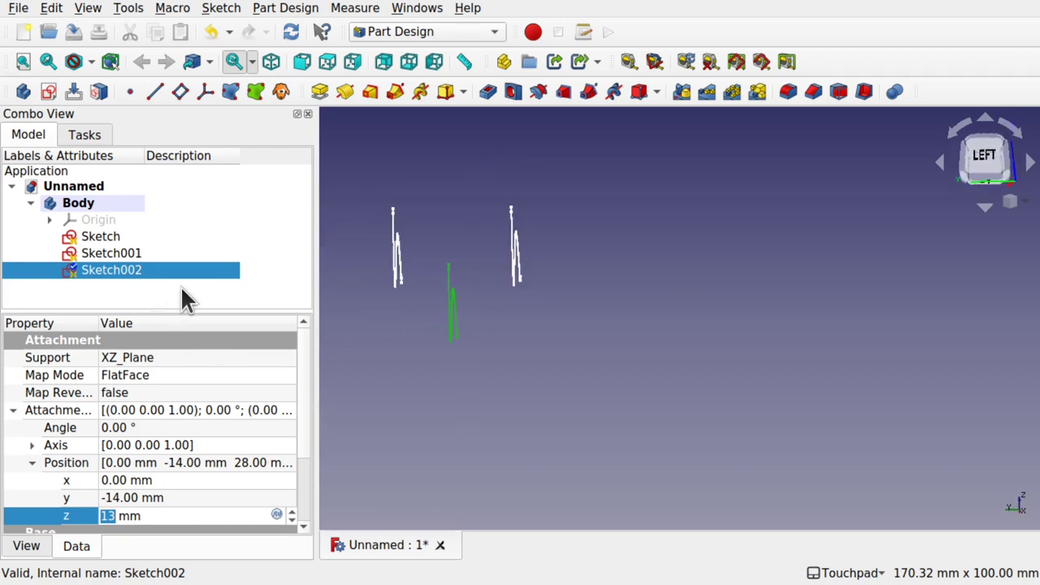
pyautogui.click(129, 253)
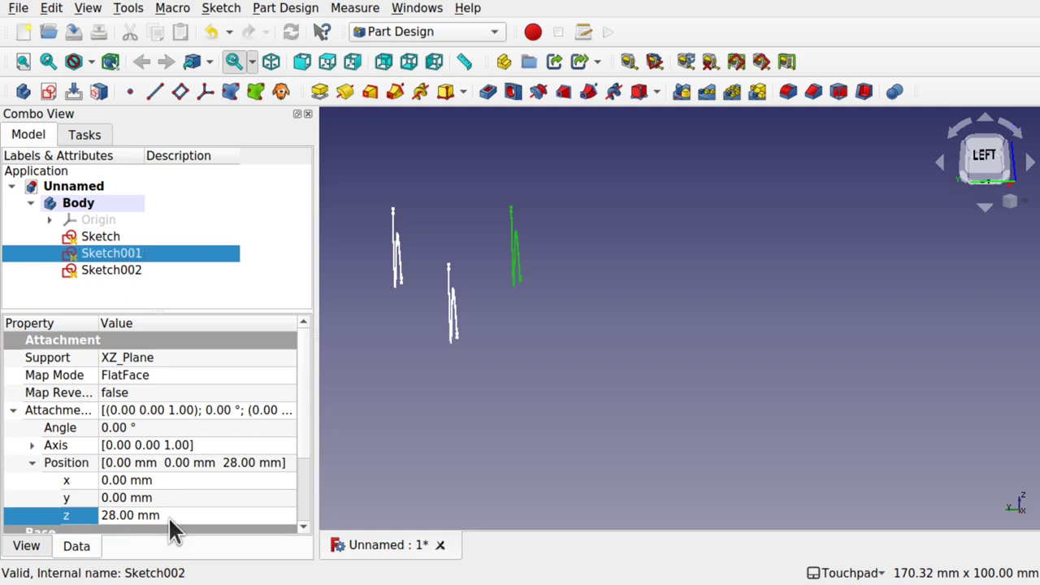
pyautogui.click(110, 270)
pyautogui.click(108, 517)
pyautogui.click(108, 518)
pyautogui.write('4')
pyautogui.press('Delete')
pyautogui.press('Return')
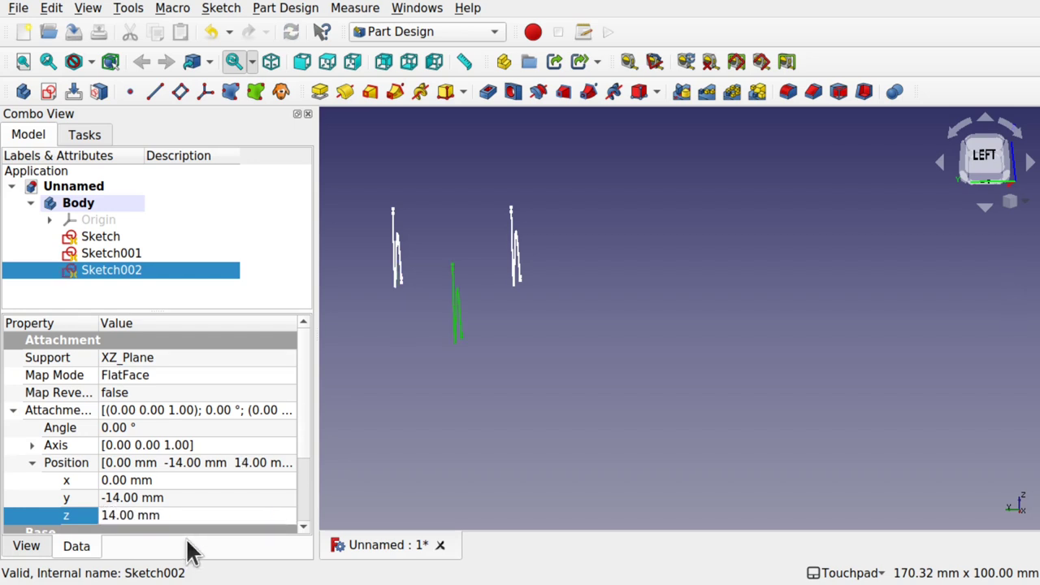
# Step: Examine the arrangement of the three profile sketches from an angle, highlighting each one in turn
pyautogui.click(453, 414)
pyautogui.moveTo(572, 313)
pyautogui.mouseDown()
pyautogui.moveTo(366, 325)
pyautogui.moveTo(571, 327)
pyautogui.moveTo(685, 370)
pyautogui.moveTo(693, 388)
pyautogui.mouseUp()
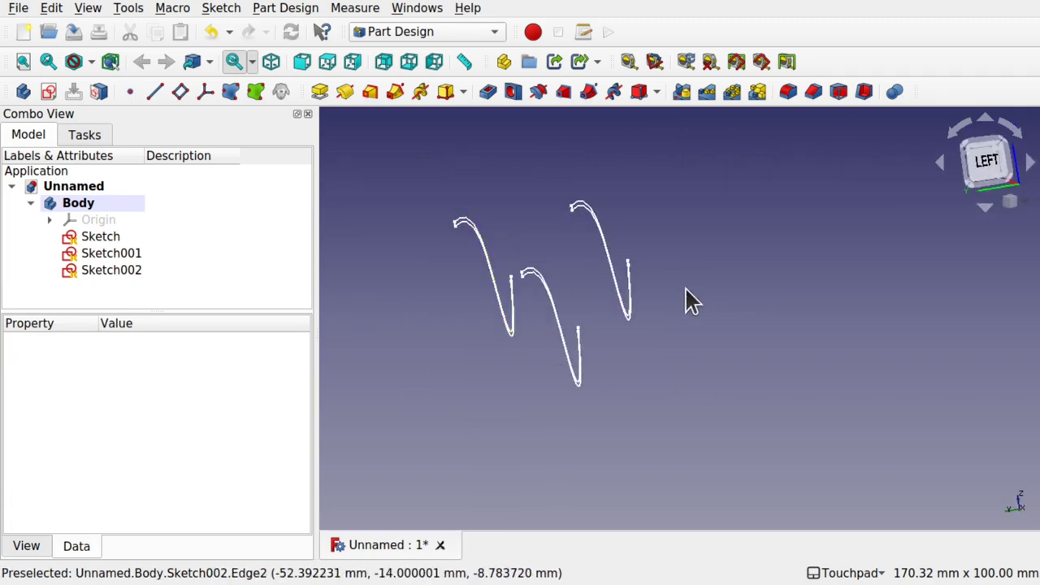
pyautogui.moveTo(700, 303)
pyautogui.mouseDown()
pyautogui.moveTo(564, 304)
pyautogui.moveTo(736, 311)
pyautogui.moveTo(731, 299)
pyautogui.moveTo(707, 301)
pyautogui.mouseUp()
pyautogui.click(109, 233)
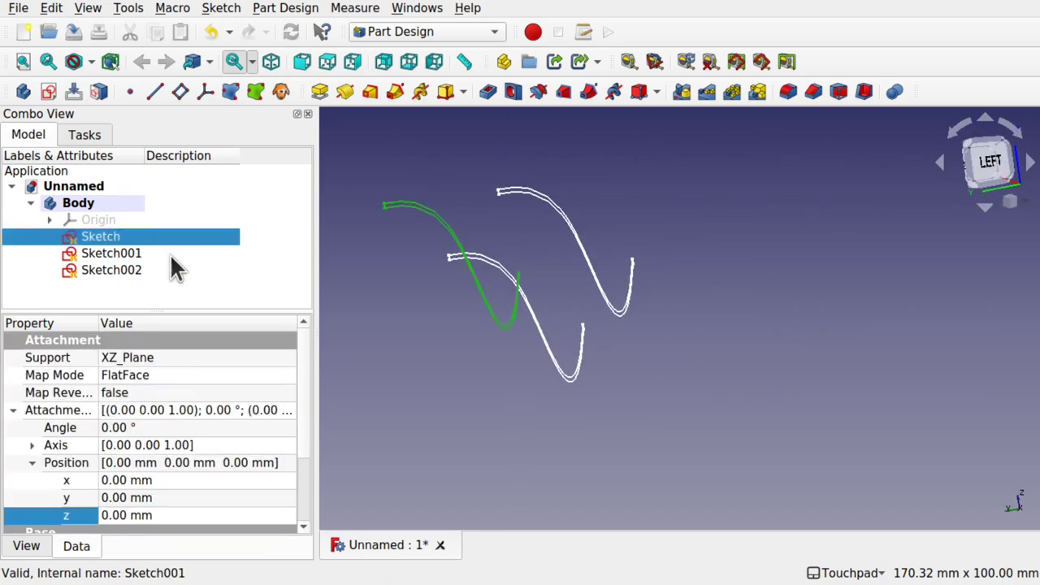
pyautogui.click(119, 255)
pyautogui.click(125, 271)
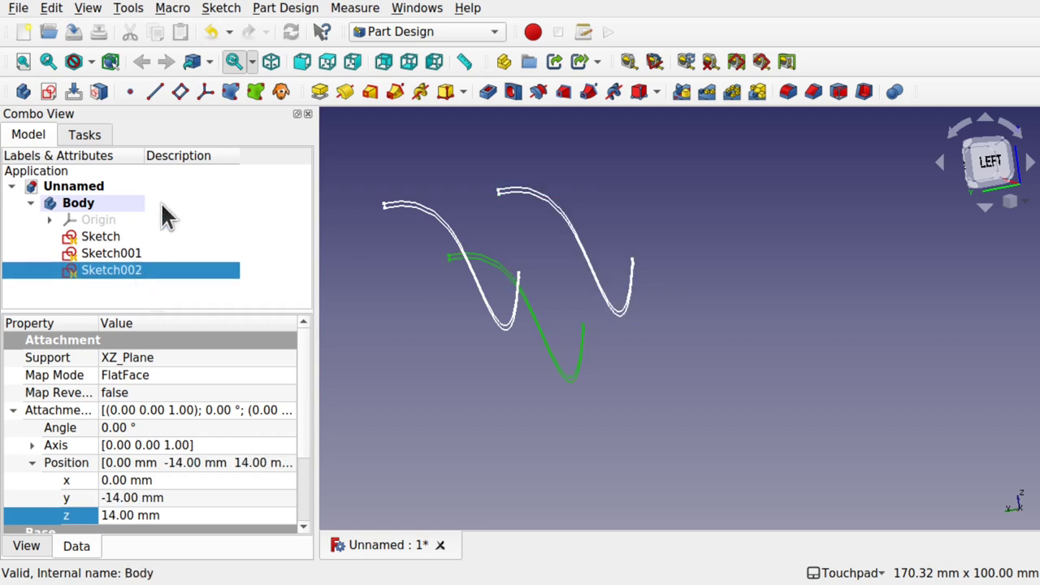
pyautogui.click(98, 237)
pyautogui.click(359, 294)
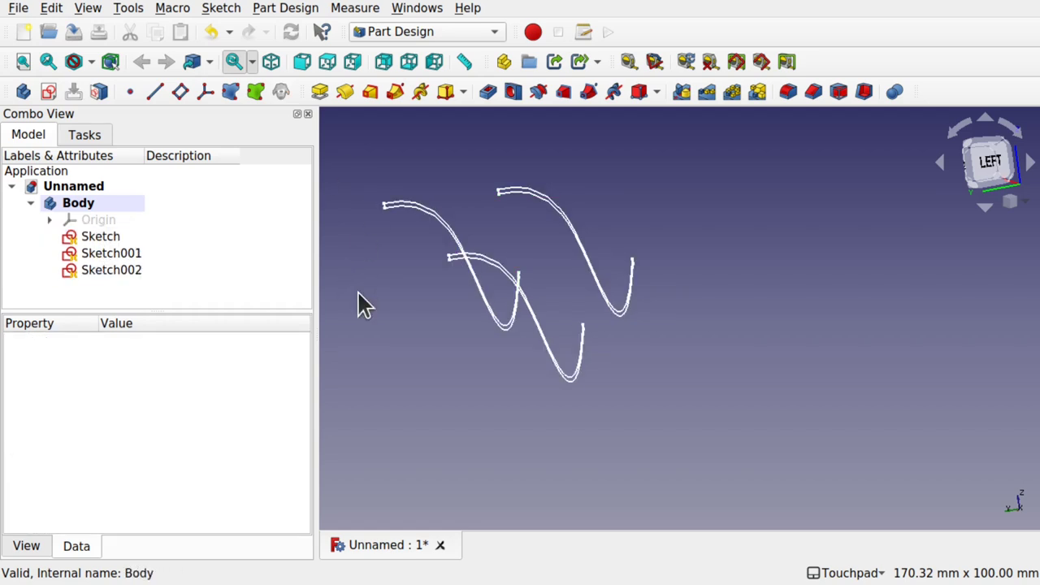
# Step: Create an additive loft from Sketch through Sketch002 and Sketch001, with Closed enabled and Ruled surface off
pyautogui.click(109, 236)
pyautogui.moveTo(431, 264); pyautogui.dragTo(481, 300)
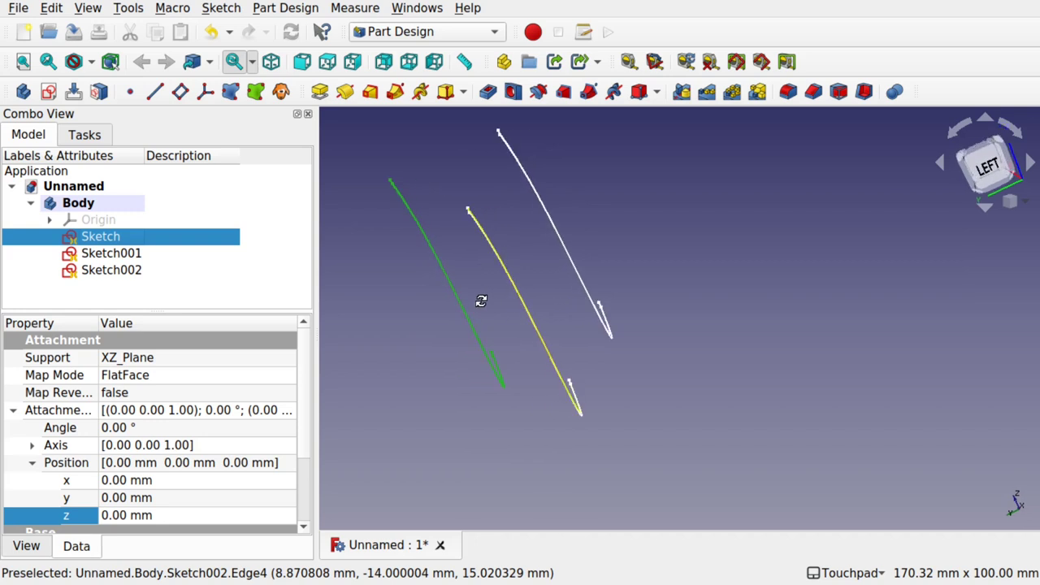
pyautogui.keyDown('ctrl'); pyautogui.click(133, 271); pyautogui.keyUp('ctrl')
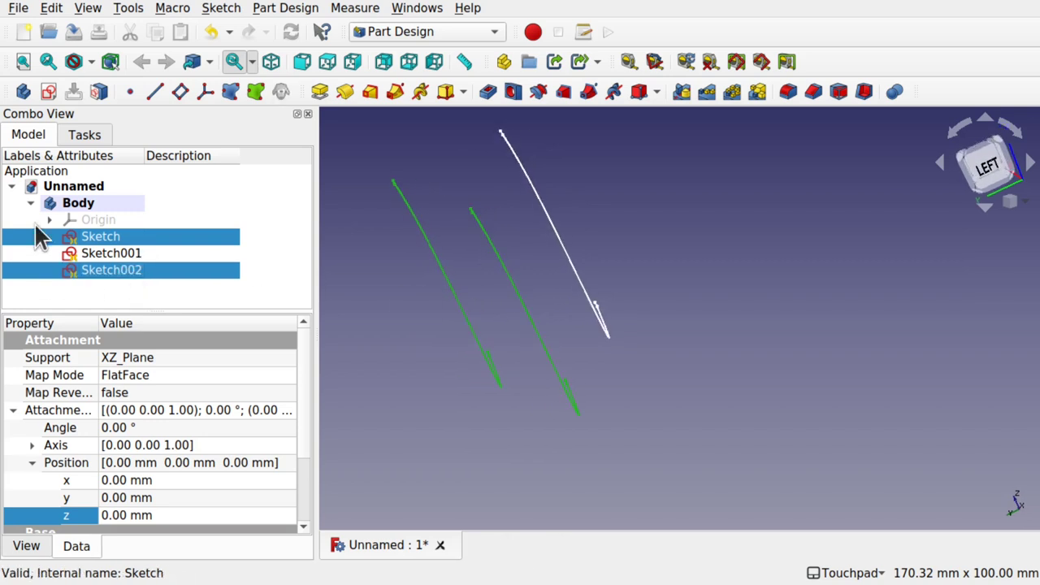
pyautogui.keyDown('ctrl'); pyautogui.click(122, 252); pyautogui.keyUp('ctrl')
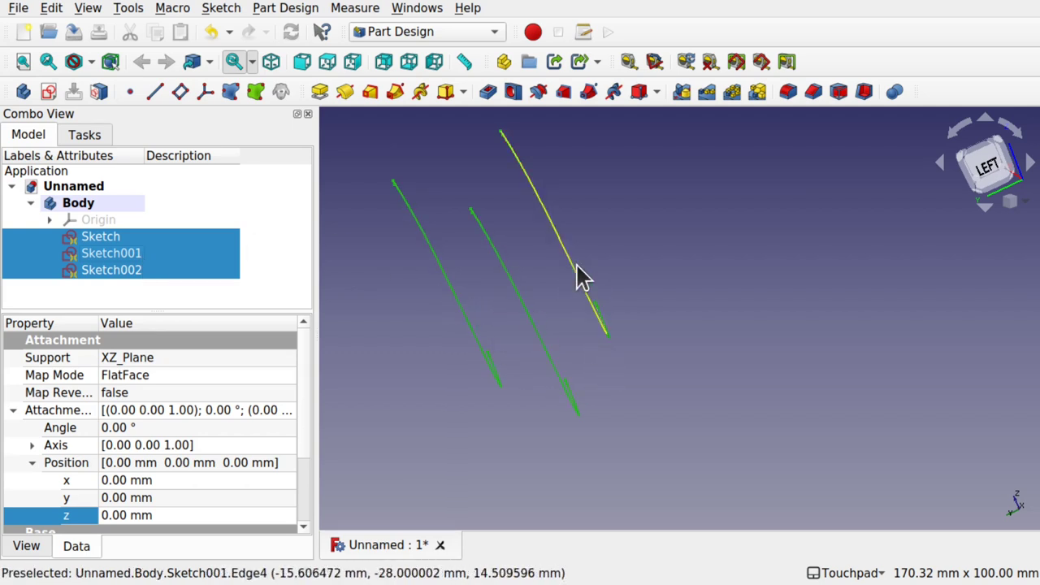
pyautogui.click(370, 94)
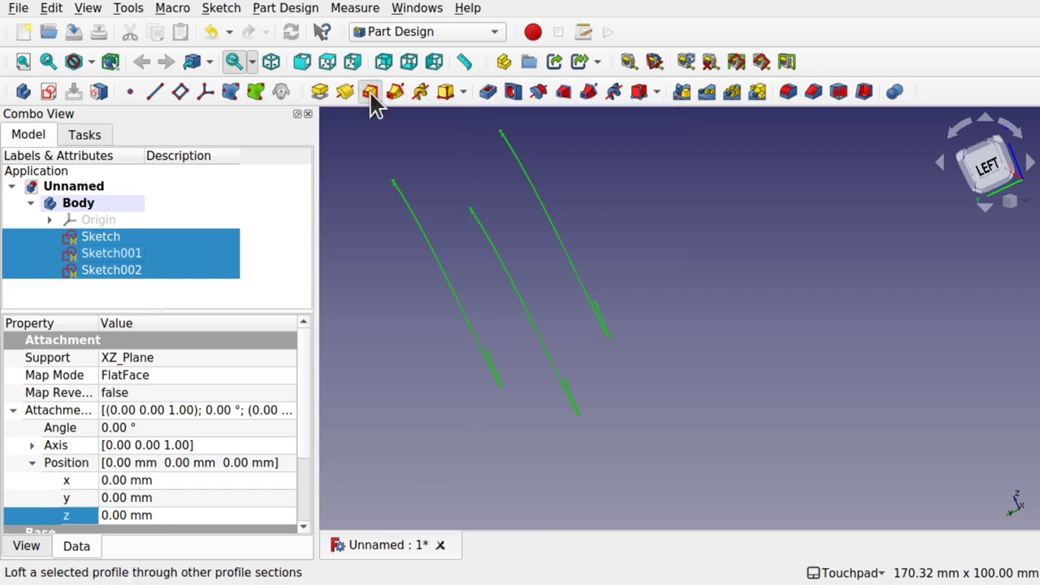
pyautogui.moveTo(574, 337)
pyautogui.keyDown('alt'); pyautogui.mouseDown()
pyautogui.moveTo(574, 313)
pyautogui.moveTo(628, 259)
pyautogui.moveTo(655, 260)
pyautogui.moveTo(585, 333)
pyautogui.mouseUp(); pyautogui.keyUp('alt')
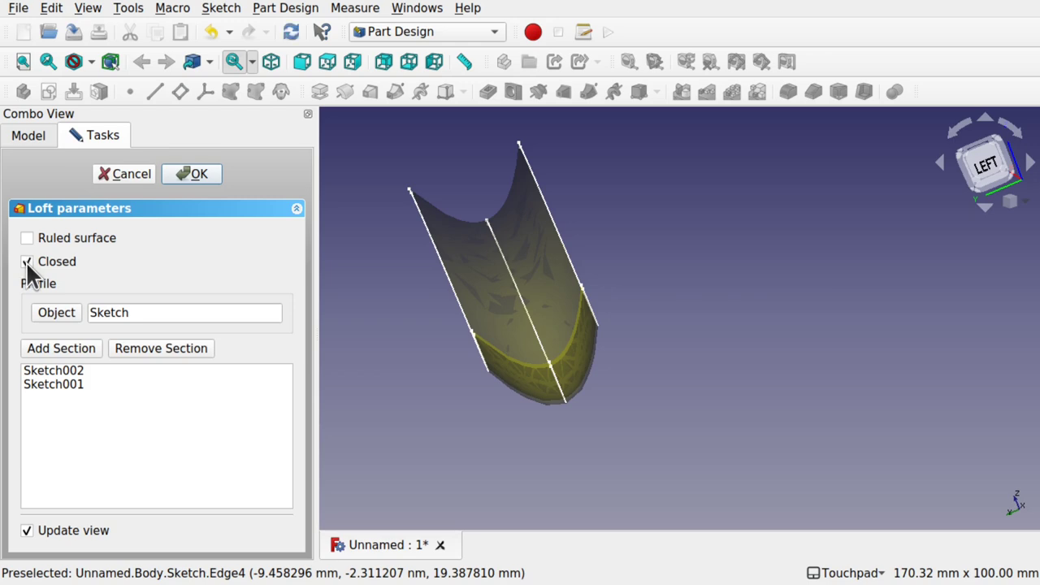
pyautogui.keyDown('alt'); pyautogui.moveTo(389, 317); pyautogui.dragTo(376, 347); pyautogui.keyUp('alt')
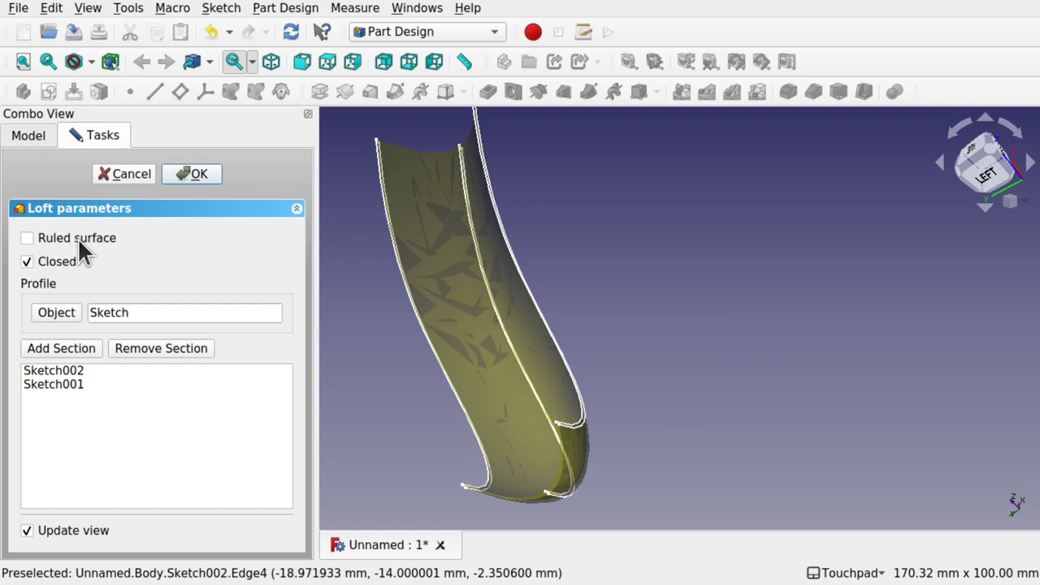
pyautogui.click(26, 239)
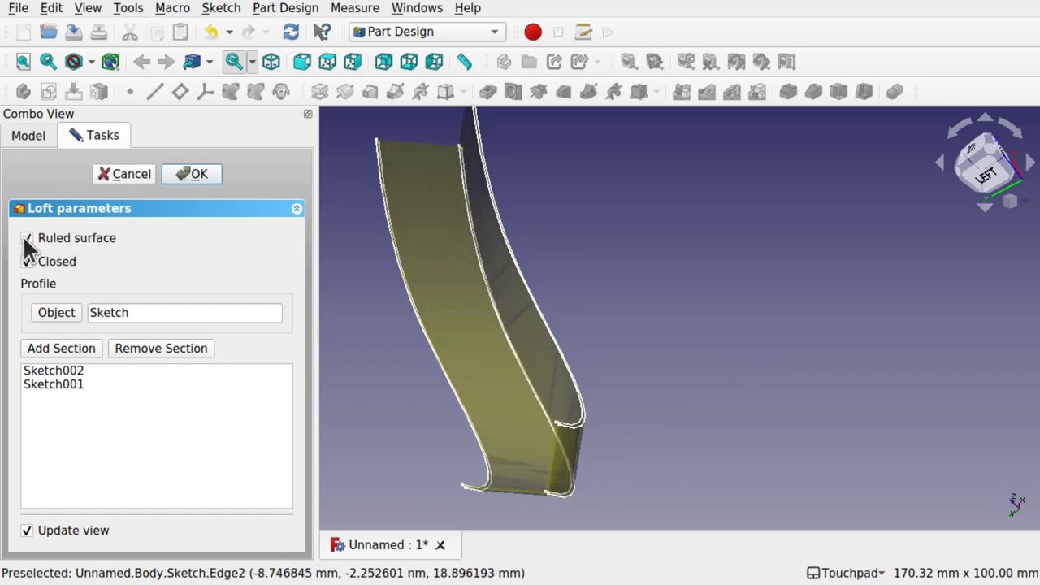
pyautogui.click(27, 239)
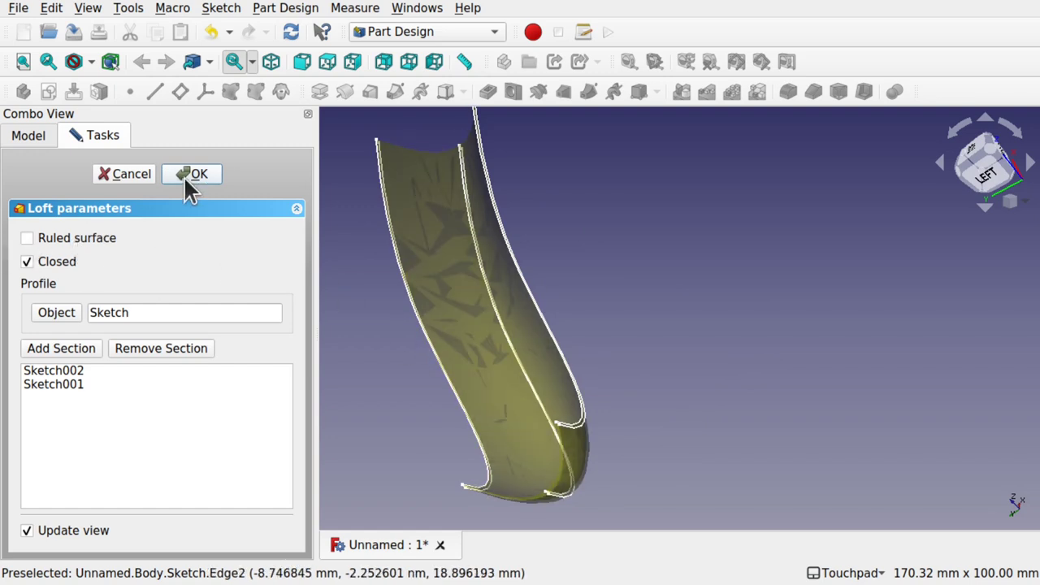
pyautogui.click(199, 174)
# Step: Examine the lofted spoon blank's curvature from several angles and from the top
pyautogui.keyDown('alt'); pyautogui.moveTo(417, 247); pyautogui.dragTo(634, 230); pyautogui.keyUp('alt')
pyautogui.scroll(-3, 562, 345)
pyautogui.keyDown('alt'); pyautogui.moveTo(560, 345); pyautogui.dragTo(610, 364); pyautogui.keyUp('alt')
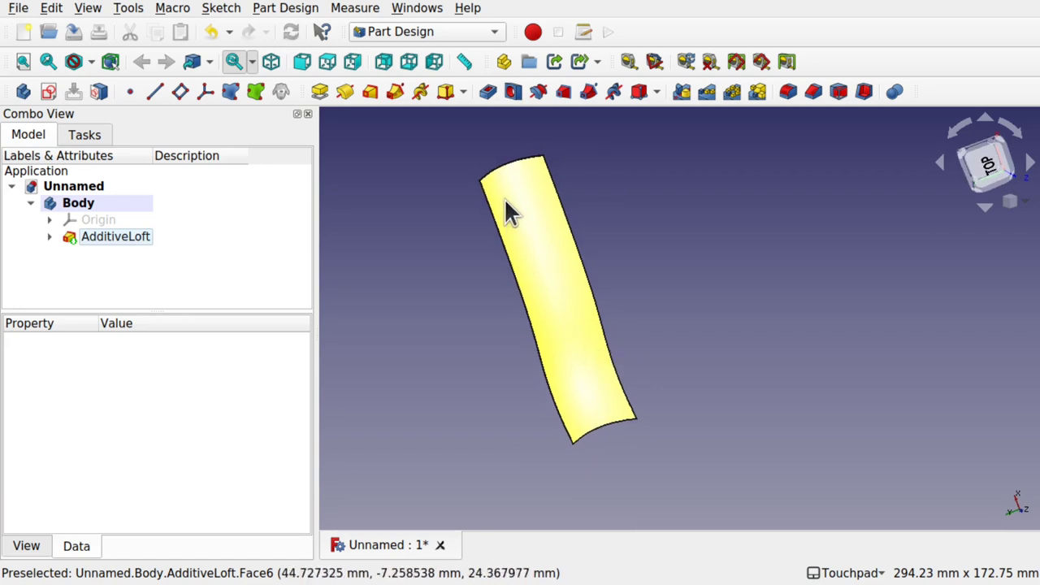
pyautogui.keyDown('alt'); pyautogui.moveTo(676, 395); pyautogui.dragTo(605, 402); pyautogui.keyUp('alt')
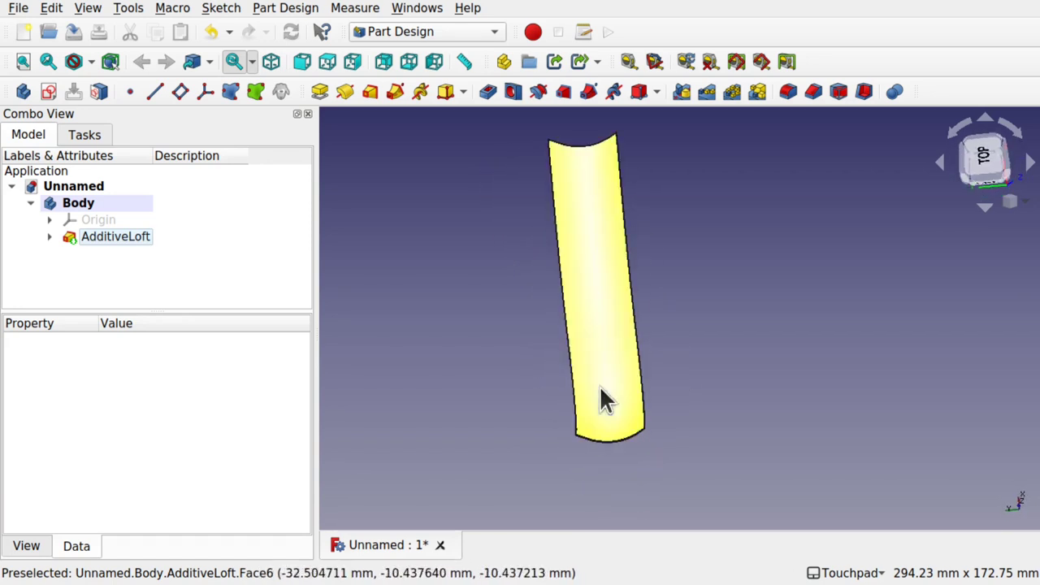
pyautogui.keyDown('alt'); pyautogui.moveTo(631, 348); pyautogui.dragTo(956, 181); pyautogui.keyUp('alt')
pyautogui.click(979, 163)
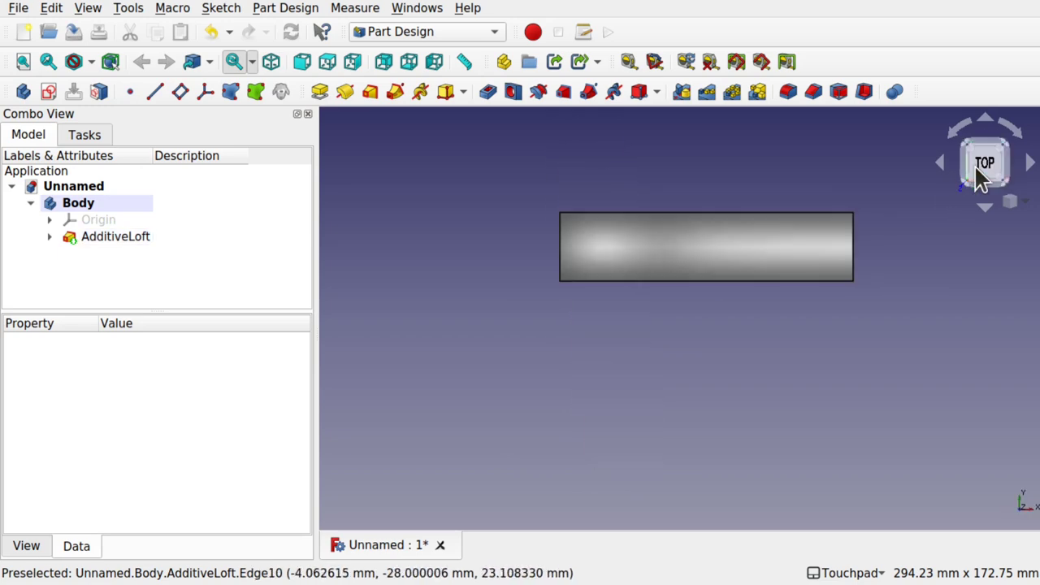
# Step: Save the document as freecad-partdesign-spoon
pyautogui.hotkey('ctrl', 's')
pyautogui.write('frreecad-partdesign-spoon')
pyautogui.press('Return')
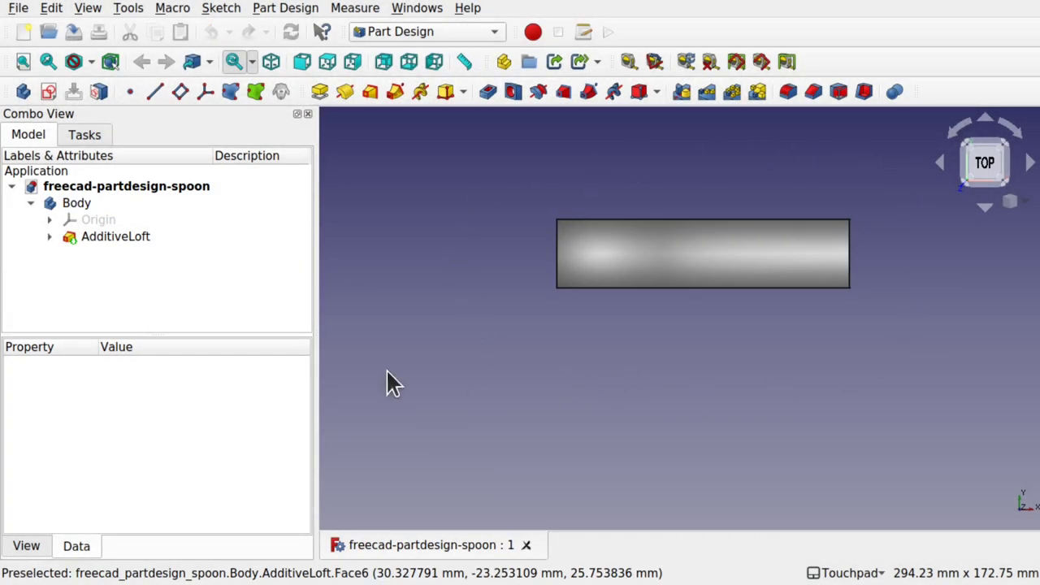
# Step: Create a new sketch on the XY plane in the Body holding the lofted blank
pyautogui.keyDown('alt'); pyautogui.moveTo(601, 323); pyautogui.dragTo(566, 290); pyautogui.keyUp('alt')
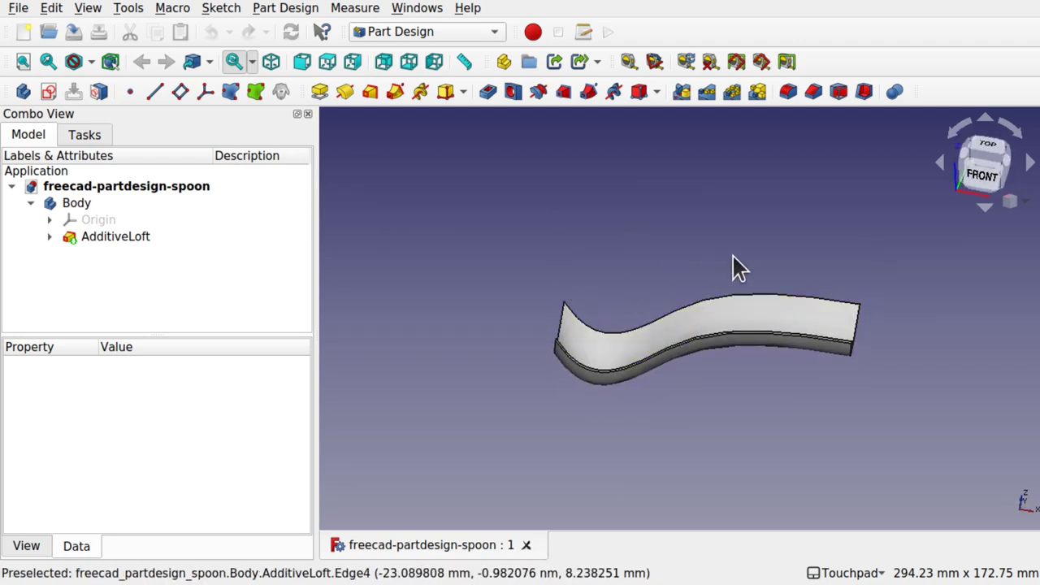
pyautogui.keyDown('alt'); pyautogui.moveTo(665, 279); pyautogui.dragTo(667, 351); pyautogui.keyUp('alt')
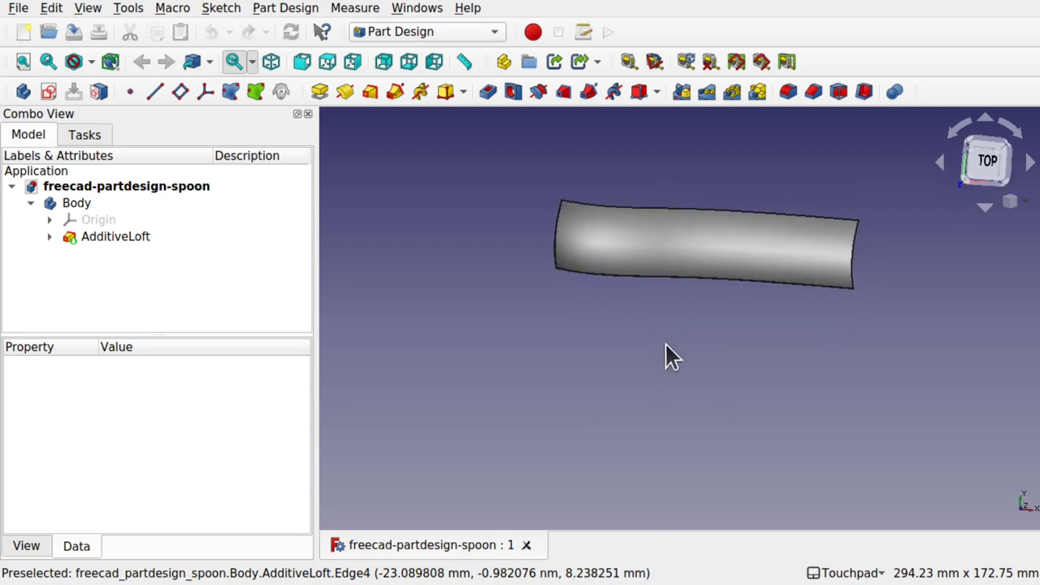
pyautogui.click(985, 162)
pyautogui.keyDown('shift'); pyautogui.moveTo(823, 167); pyautogui.dragTo(726, 255); pyautogui.keyUp('shift')
pyautogui.scroll(3, 715, 251)
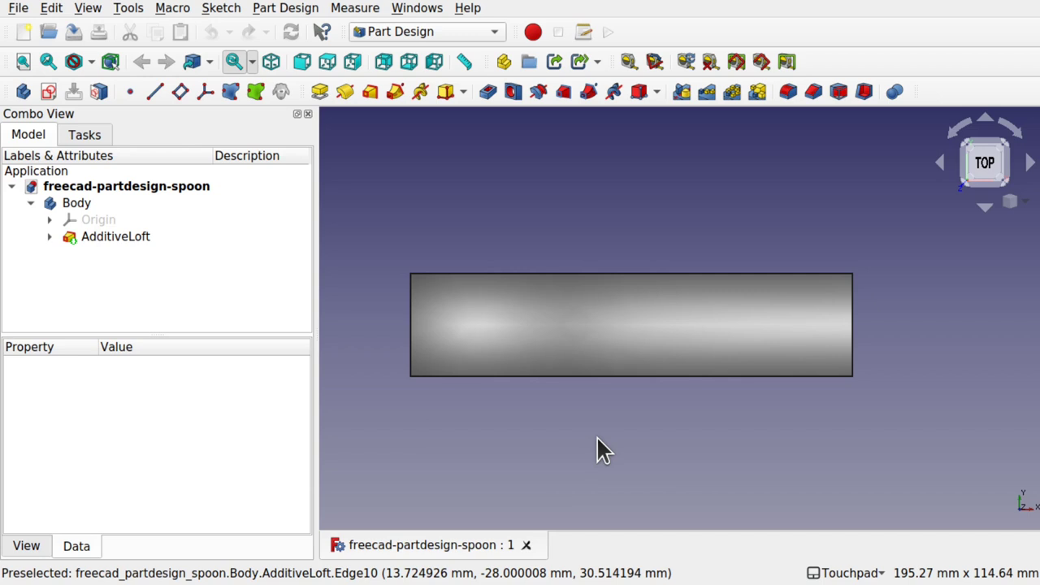
pyautogui.click(76, 204)
pyautogui.click(47, 91)
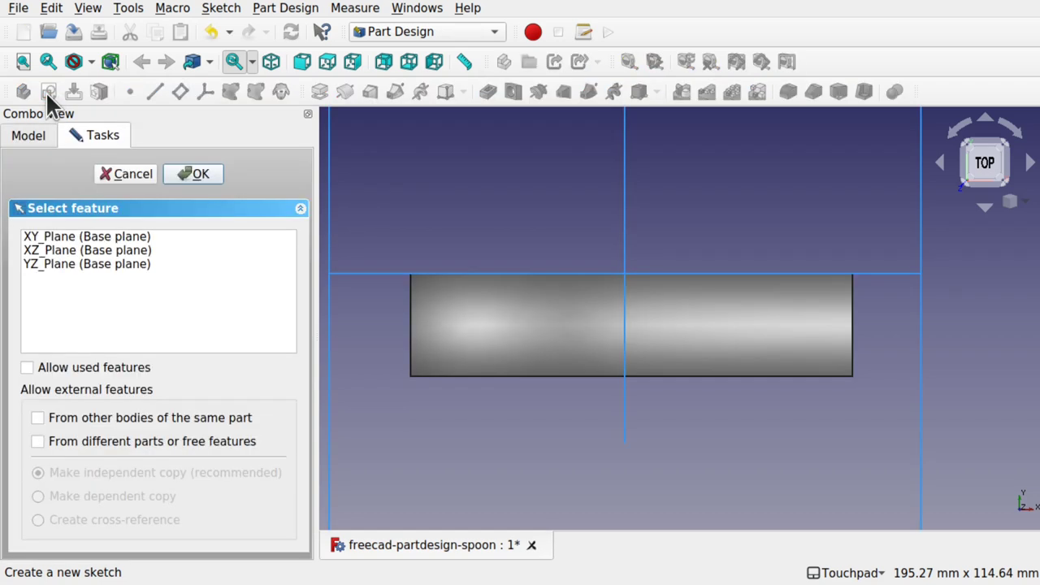
pyautogui.click(87, 236)
pyautogui.scroll(-5, 557, 214)
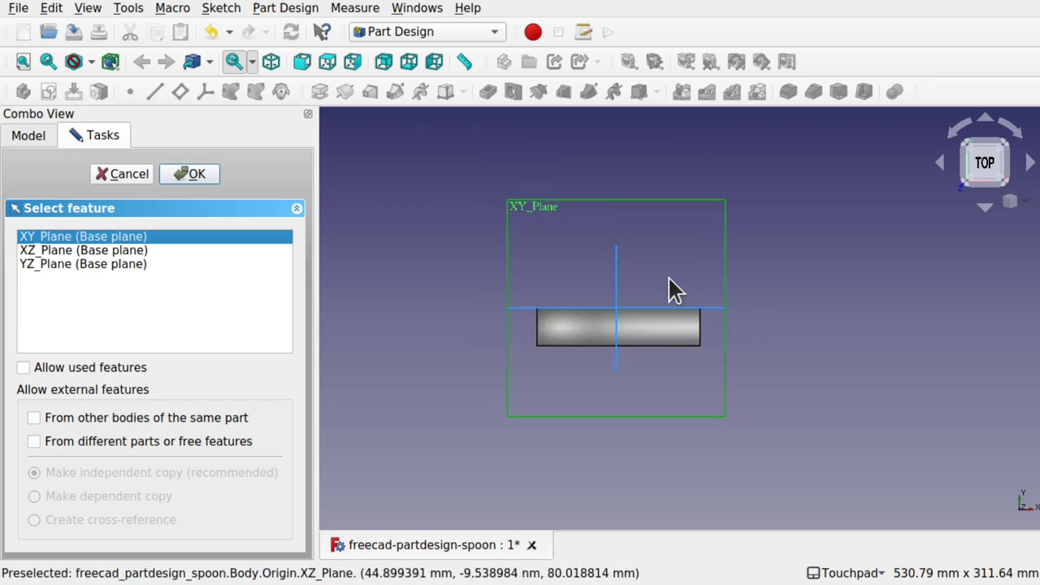
pyautogui.click(177, 173)
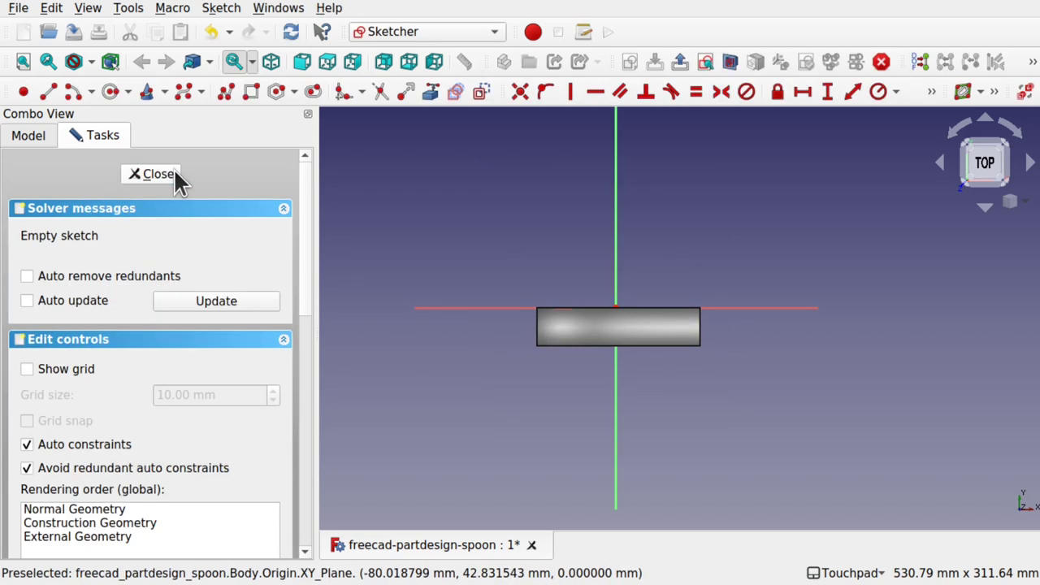
# Step: Raise the new sketch above the blank by setting its attachment position z to 68 mm
pyautogui.moveTo(526, 413)
pyautogui.keyDown('alt'); pyautogui.mouseDown()
pyautogui.moveTo(613, 292)
pyautogui.moveTo(630, 332)
pyautogui.moveTo(667, 294)
pyautogui.mouseUp(); pyautogui.keyUp('alt')
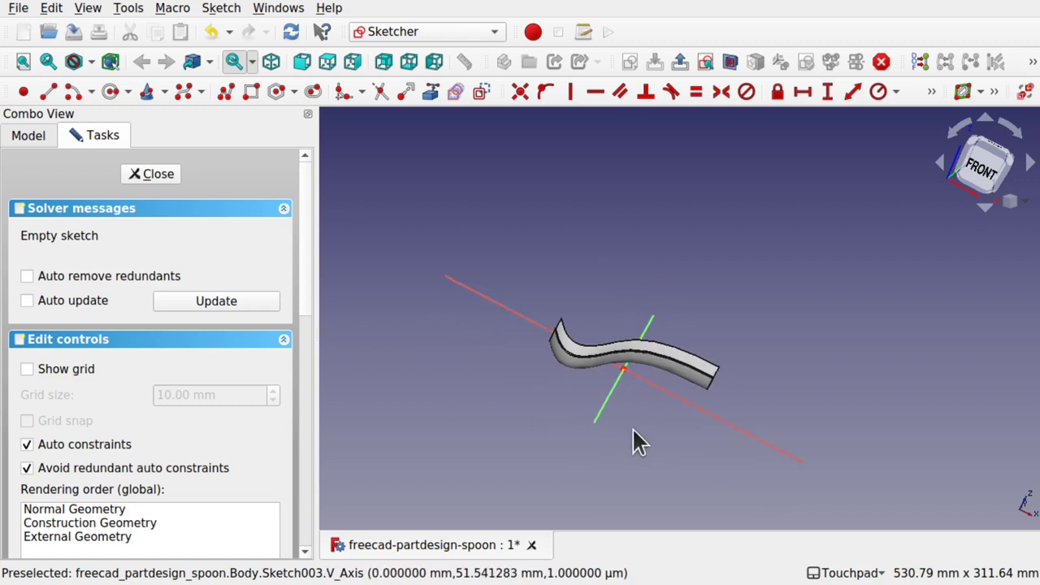
pyautogui.click(30, 135)
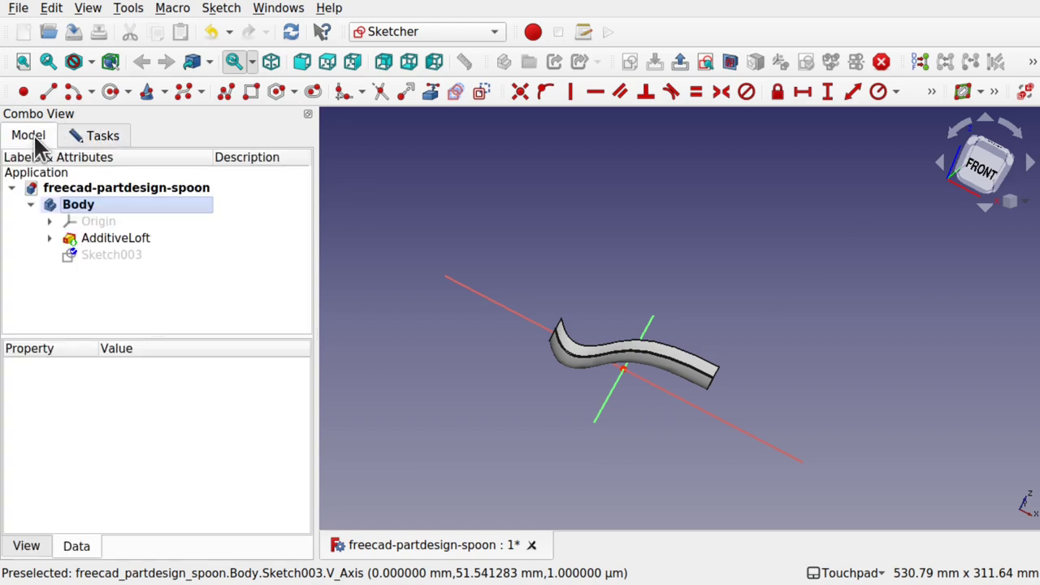
pyautogui.click(104, 258)
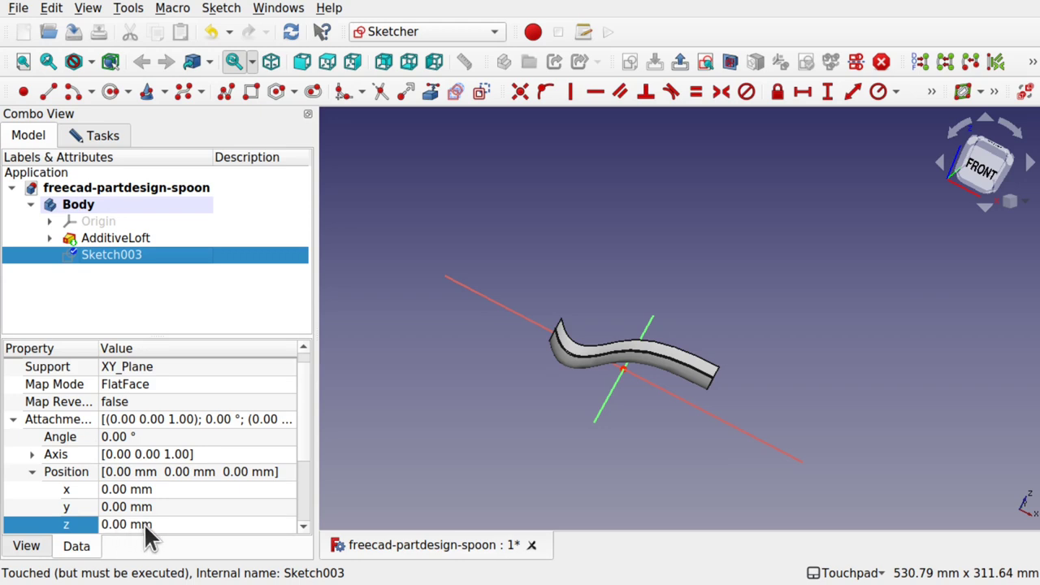
pyautogui.click(13, 419)
pyautogui.click(13, 420)
pyautogui.click(166, 530)
pyautogui.scroll(20, 166, 530)
pyautogui.scroll(10, 165, 530)
pyautogui.press('2')
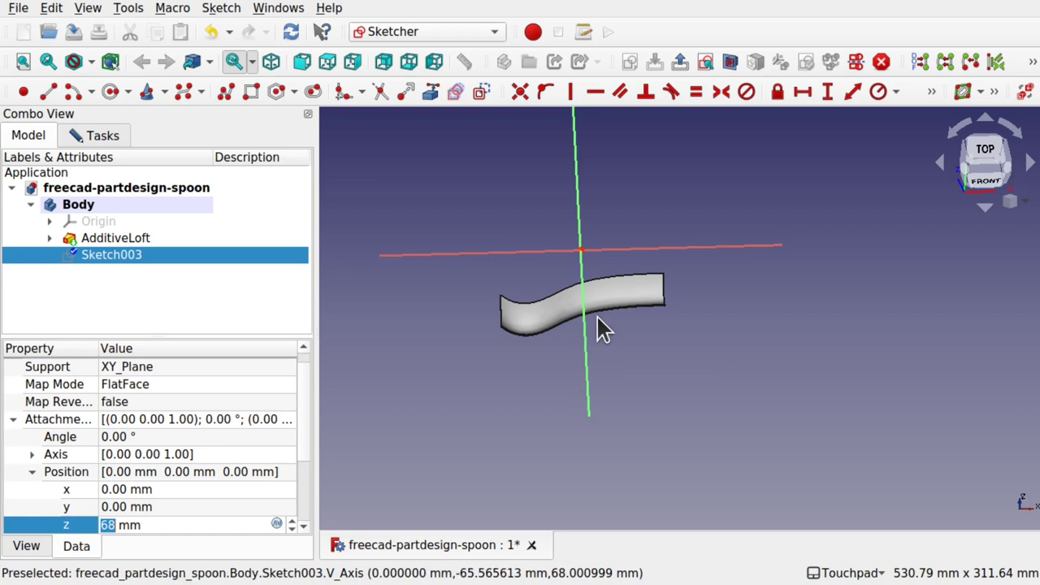
# Step: Draw an upward-bulging arc by end points and rim point over the bowl area as the upper half of the spoon's outline
pyautogui.click(985, 162)
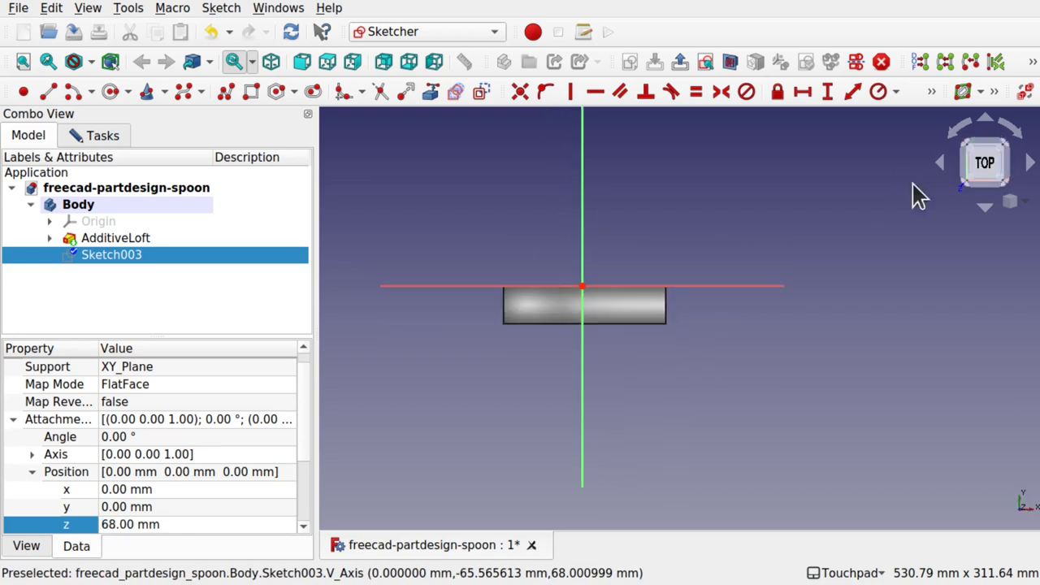
pyautogui.scroll(5, 564, 300)
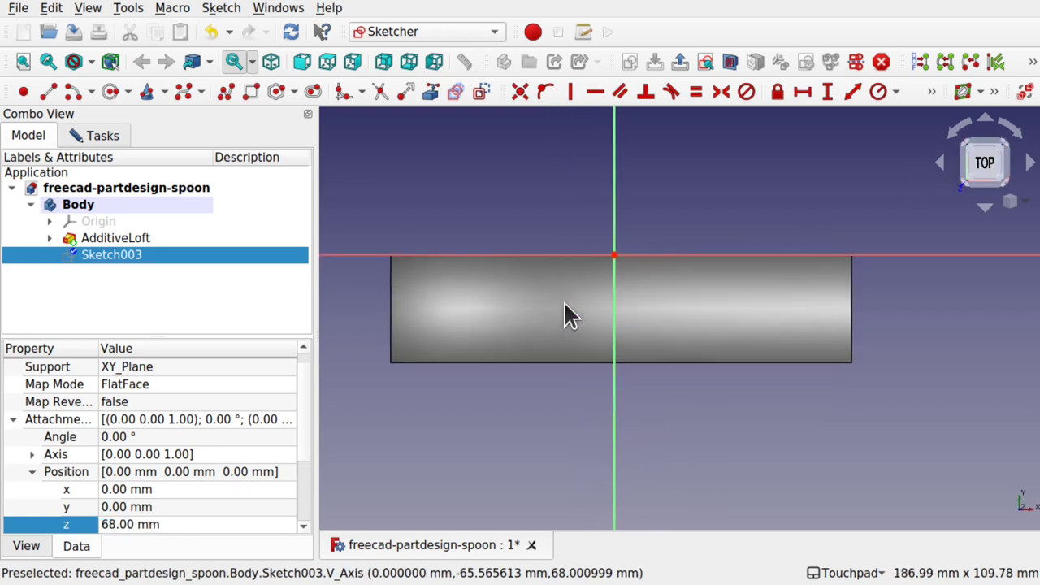
pyautogui.scroll(1, 563, 301)
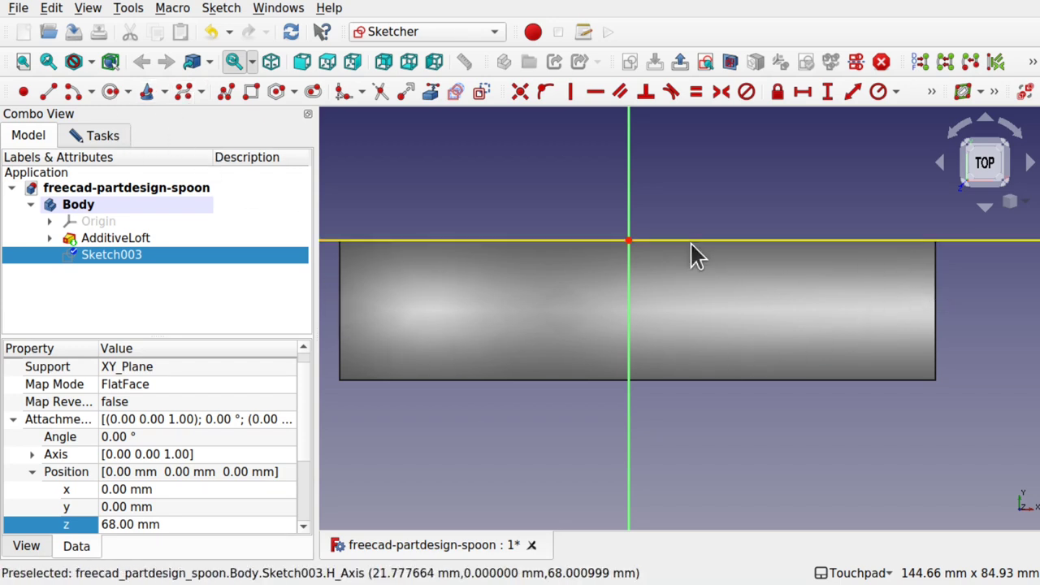
pyautogui.click(92, 91)
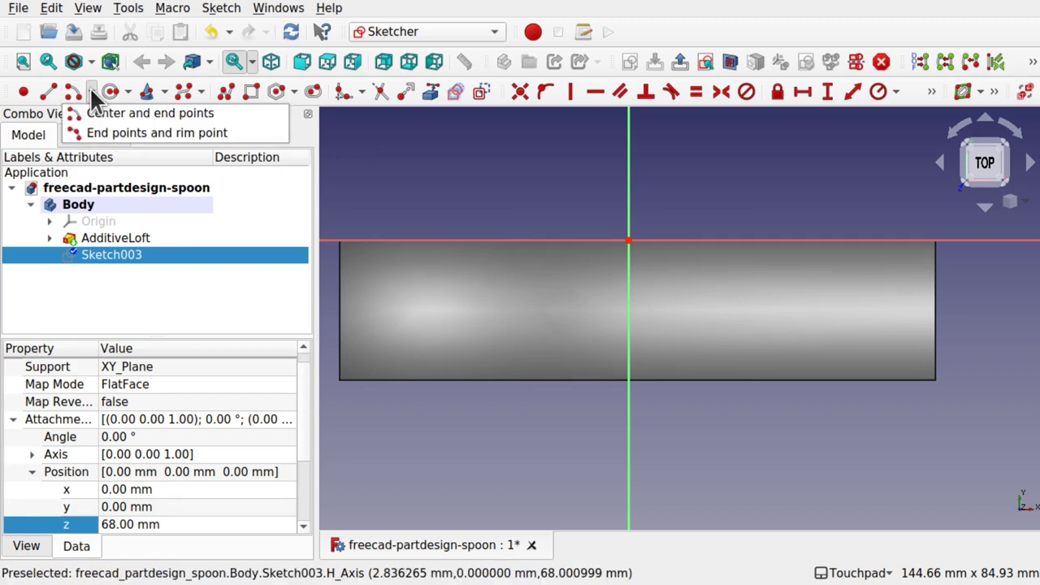
pyautogui.click(128, 133)
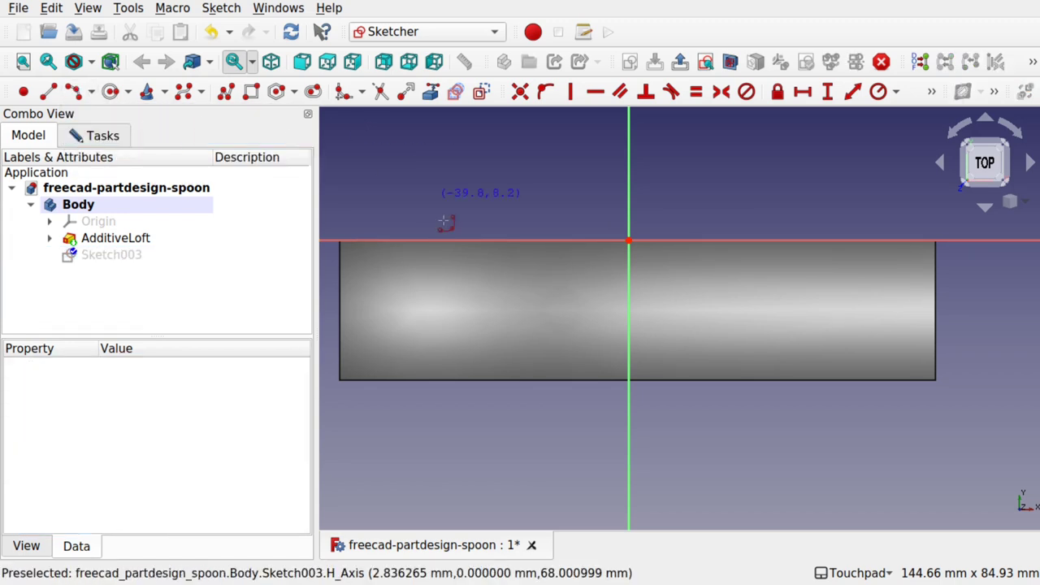
pyautogui.click(380, 287)
pyautogui.click(543, 292)
pyautogui.click(494, 265)
# Step: Examine from several angles how the bowl arc lies above the lofted blank, ending in the top view
pyautogui.moveTo(541, 330); pyautogui.dragTo(546, 258, button='middle')
pyautogui.press('2')
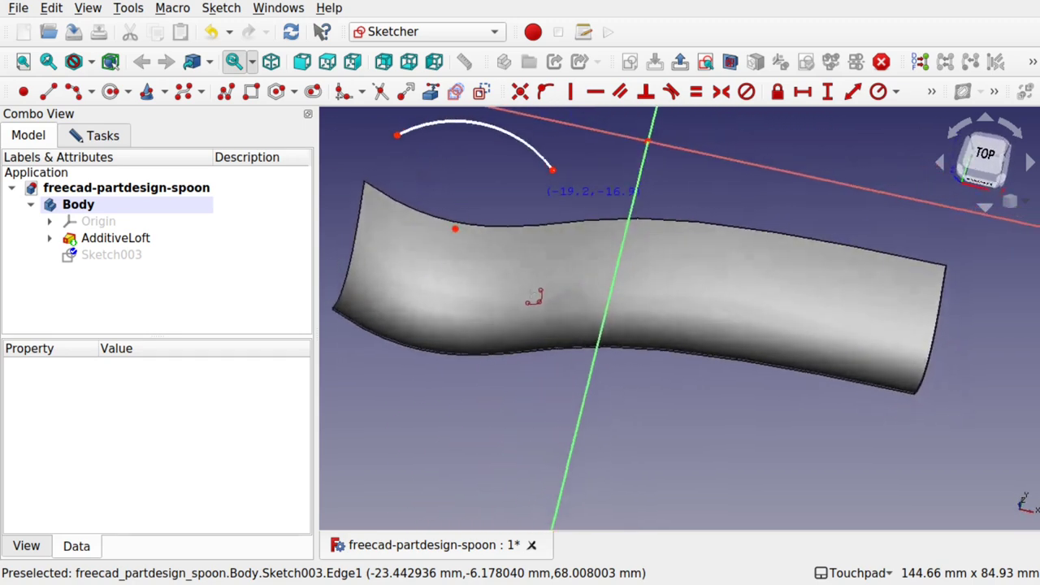
pyautogui.moveTo(526, 320); pyautogui.dragTo(390, 351, button='middle')
pyautogui.scroll(-5, 532, 197)
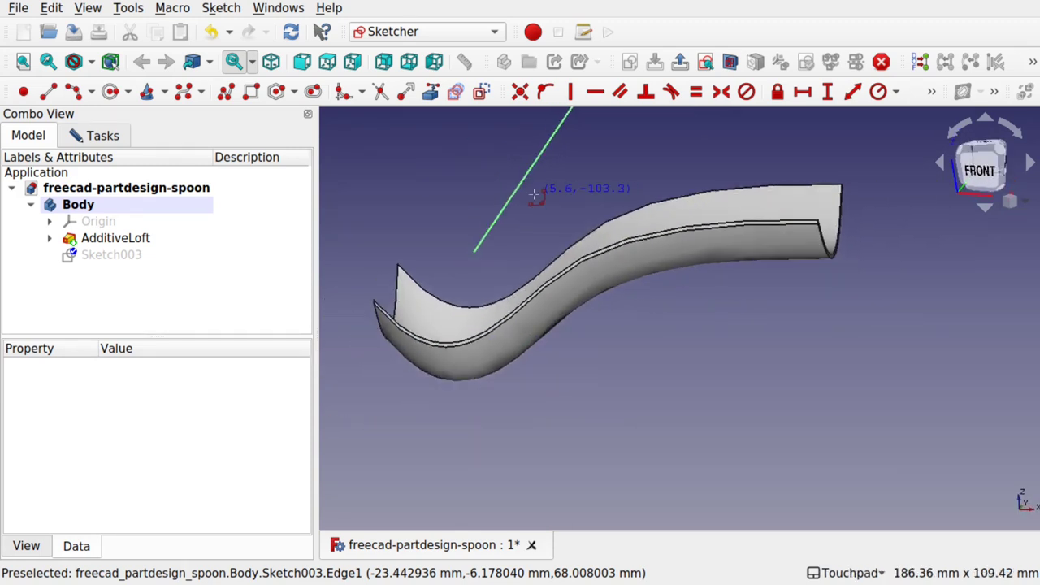
pyautogui.scroll(3, 529, 226)
pyautogui.moveTo(530, 230); pyautogui.dragTo(548, 289, button='middle')
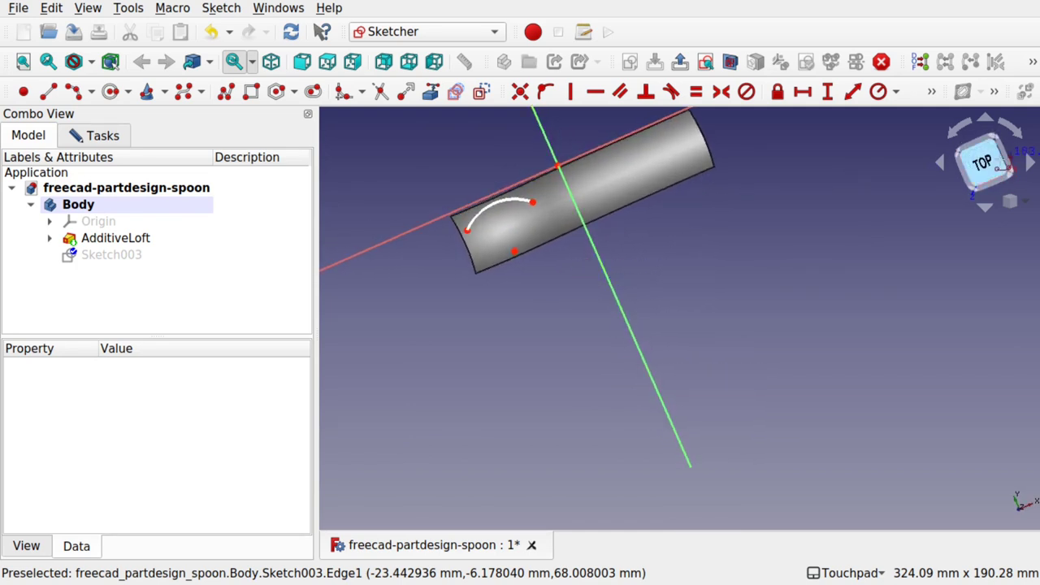
pyautogui.click(981, 162)
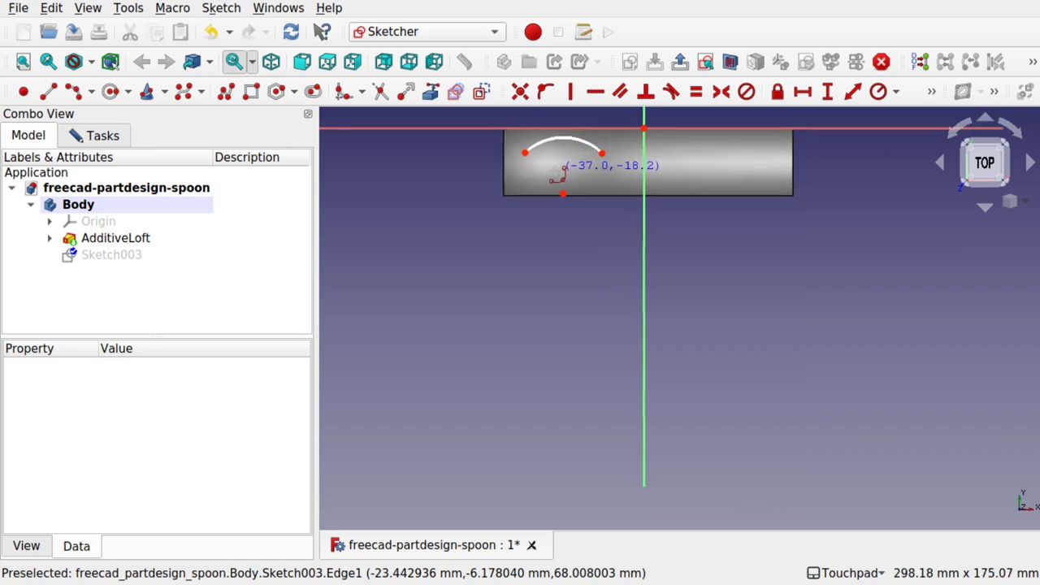
pyautogui.scroll(5, 557, 166)
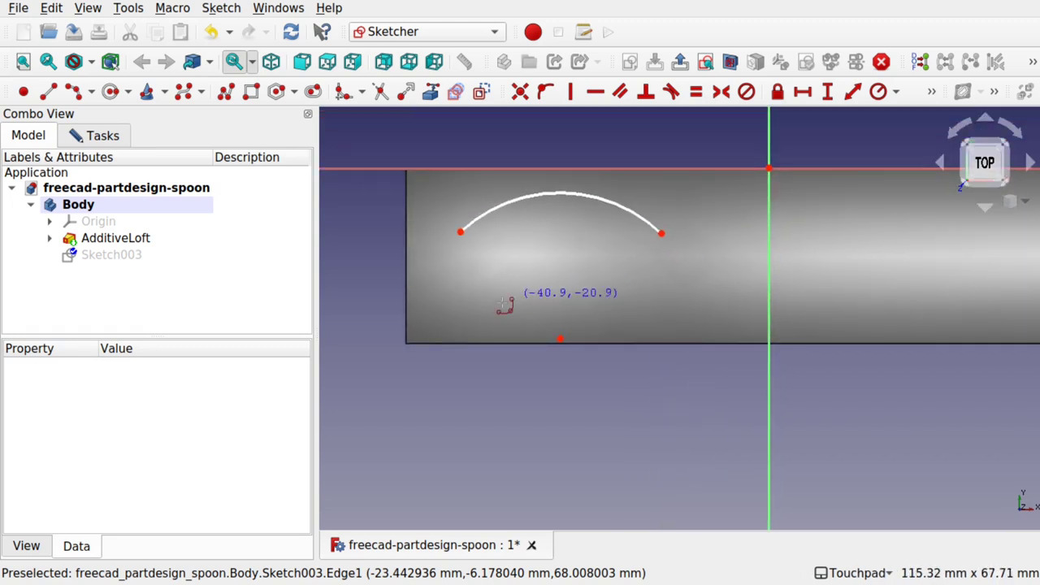
# Step: Continue the outline from the bowl arc with a small downward-curving neck arc and a long, shallow handle arc joined end to end
pyautogui.click(661, 234)
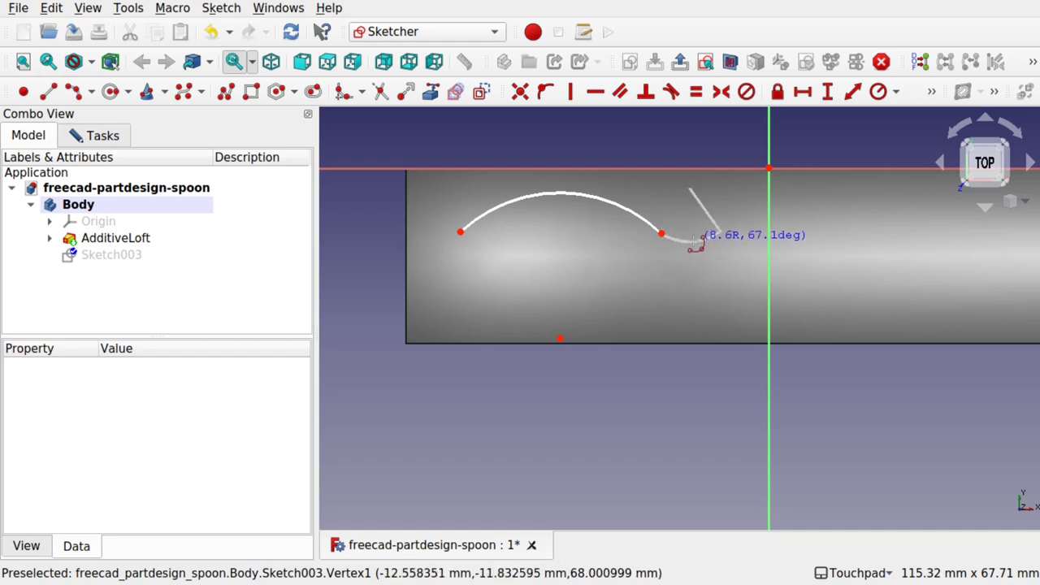
pyautogui.click(720, 233)
pyautogui.hscroll(5, 717, 268)
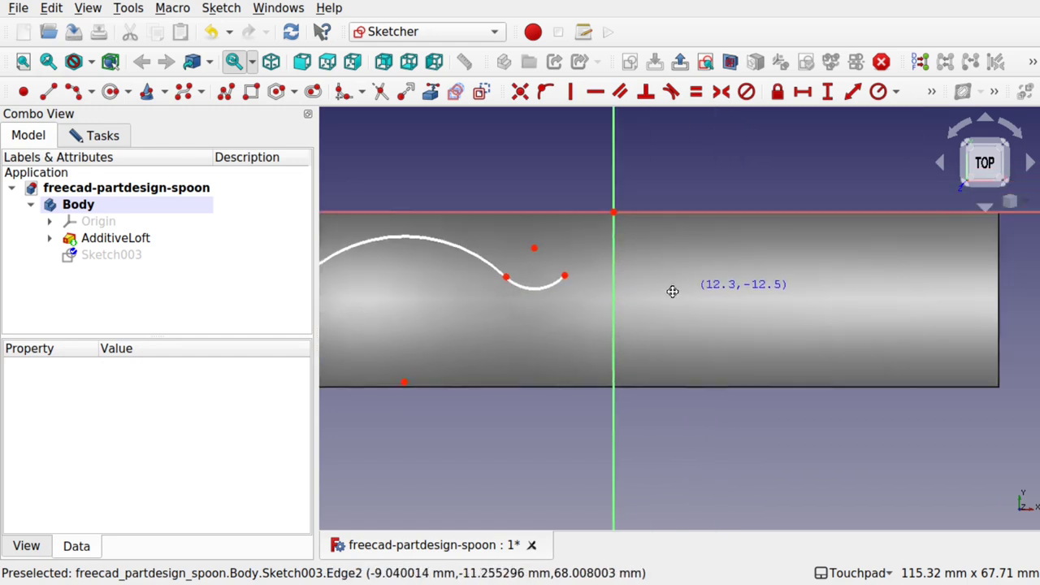
pyautogui.click(538, 277)
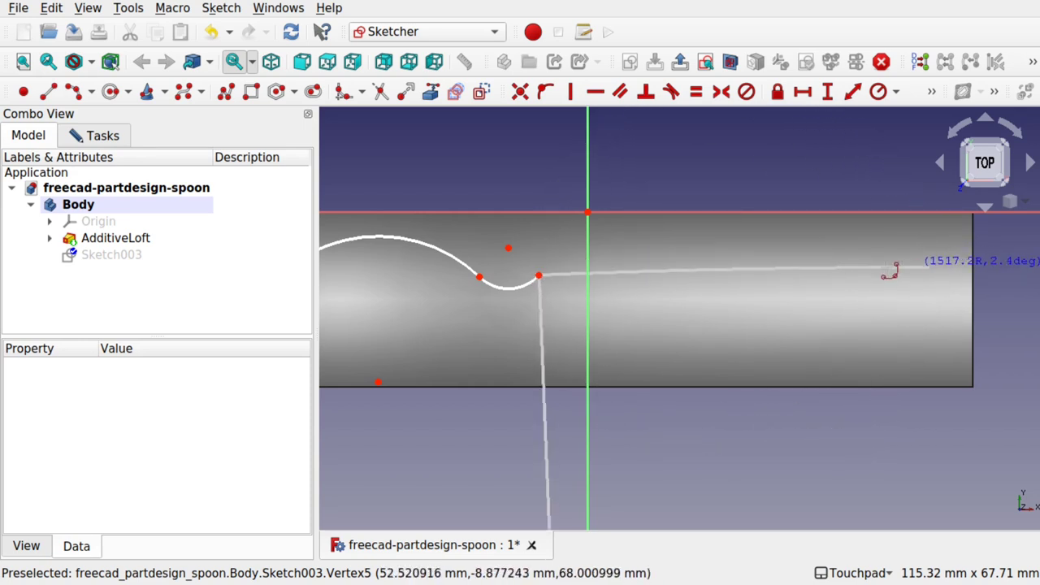
pyautogui.click(843, 263)
pyautogui.moveTo(839, 318)
pyautogui.mouseDown(button='middle')
pyautogui.moveTo(889, 295)
pyautogui.moveTo(866, 277)
pyautogui.moveTo(975, 295)
pyautogui.moveTo(831, 301)
pyautogui.moveTo(947, 291)
pyautogui.mouseUp(button='middle')
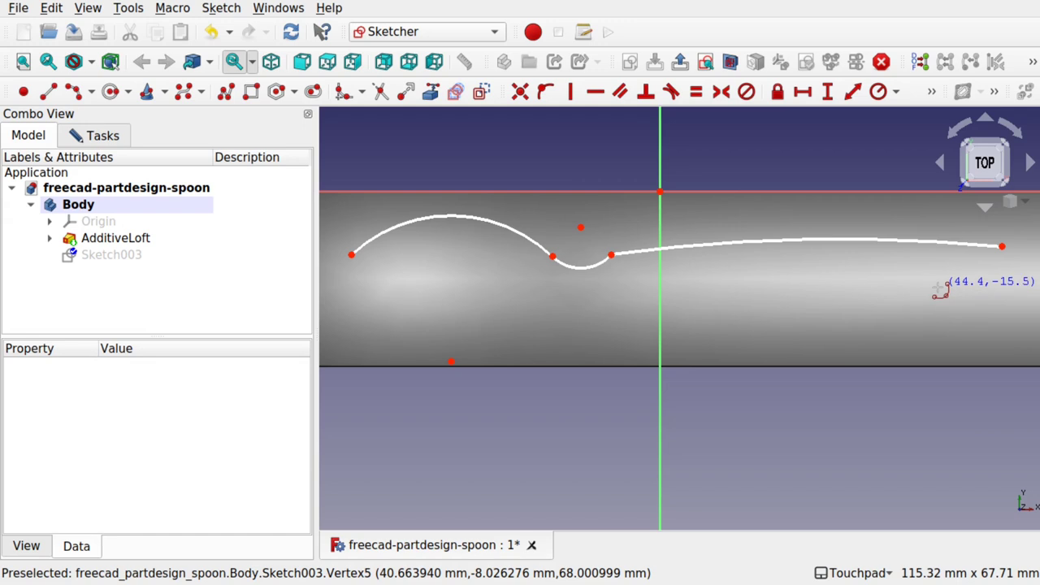
pyautogui.moveTo(332, 144)
pyautogui.mouseDown()
pyautogui.moveTo(854, 313)
pyautogui.moveTo(952, 318)
pyautogui.moveTo(942, 349)
pyautogui.moveTo(1021, 342)
pyautogui.mouseUp()
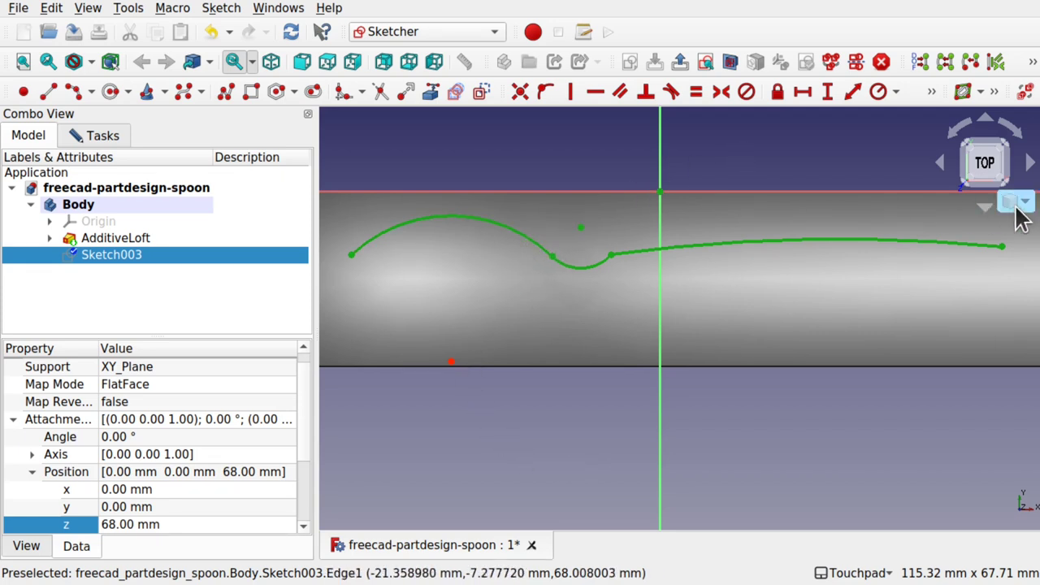
pyautogui.click(520, 154)
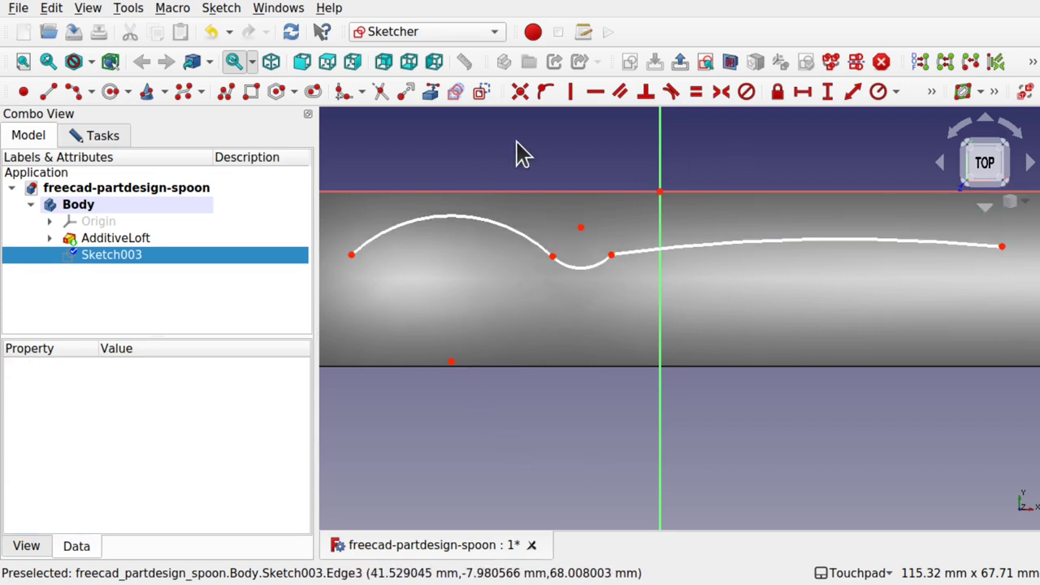
# Step: Draw a horizontal construction centreline just below the arcs across their full length, and lower the handle arc towards it
pyautogui.click(48, 91)
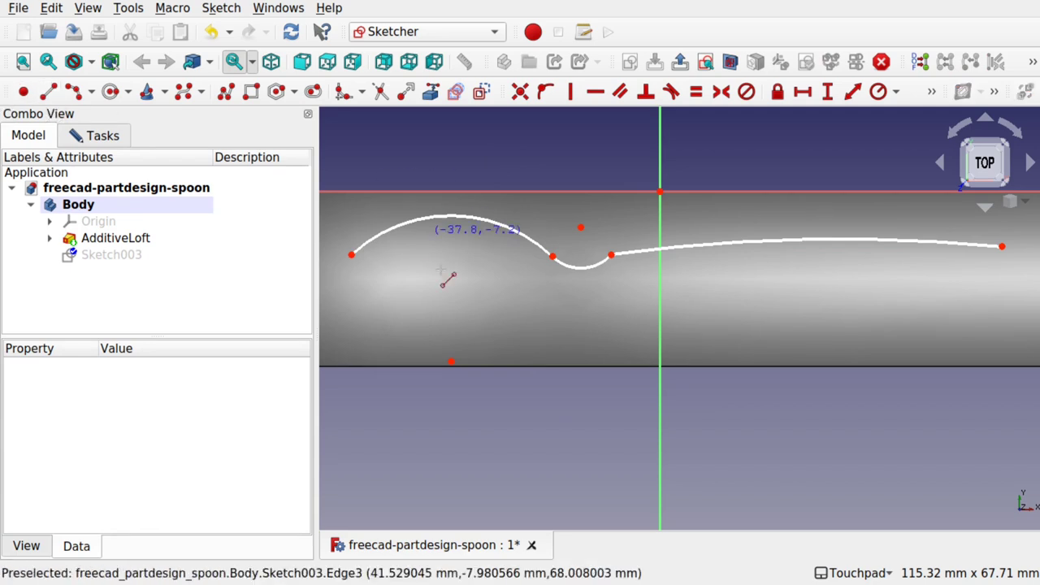
pyautogui.click(356, 293)
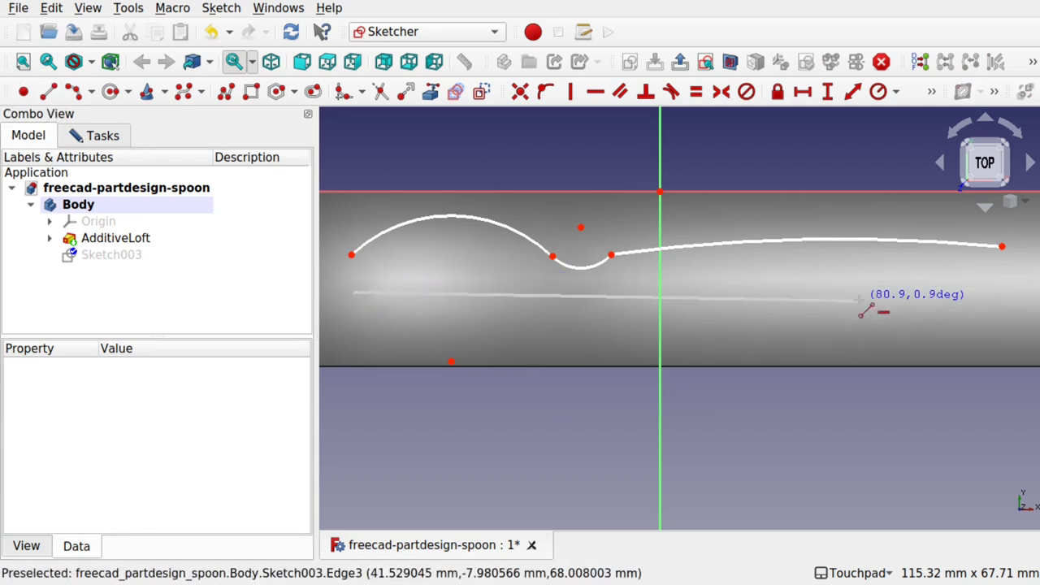
pyautogui.click(997, 292)
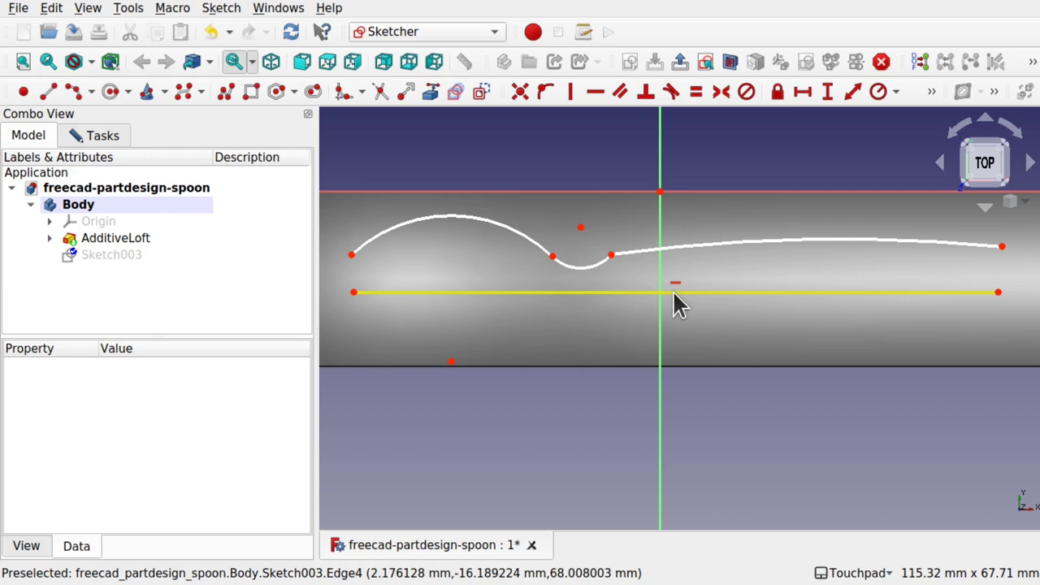
pyautogui.moveTo(678, 298); pyautogui.dragTo(673, 284)
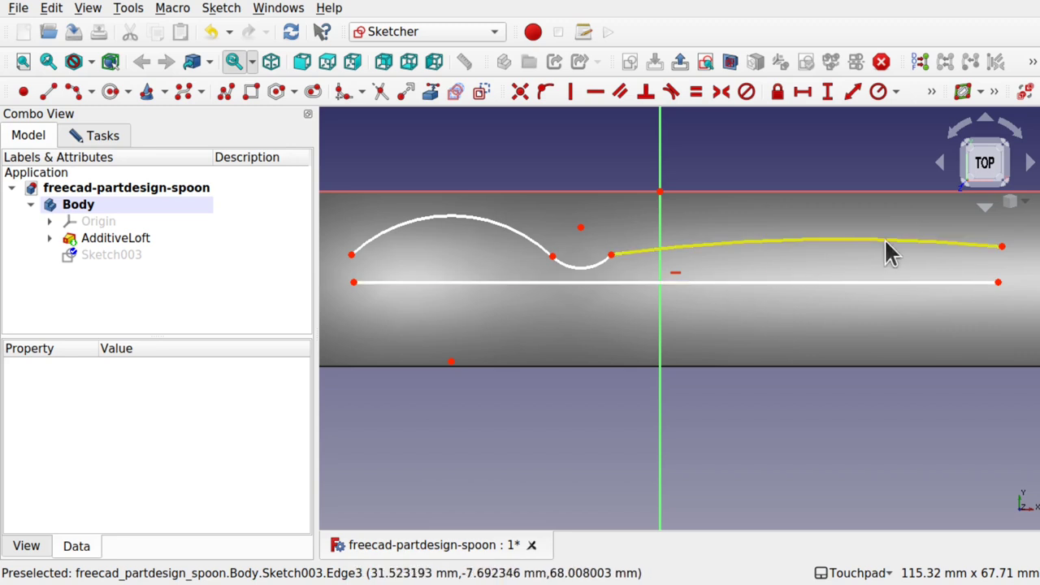
pyautogui.moveTo(1007, 258); pyautogui.dragTo(1008, 270)
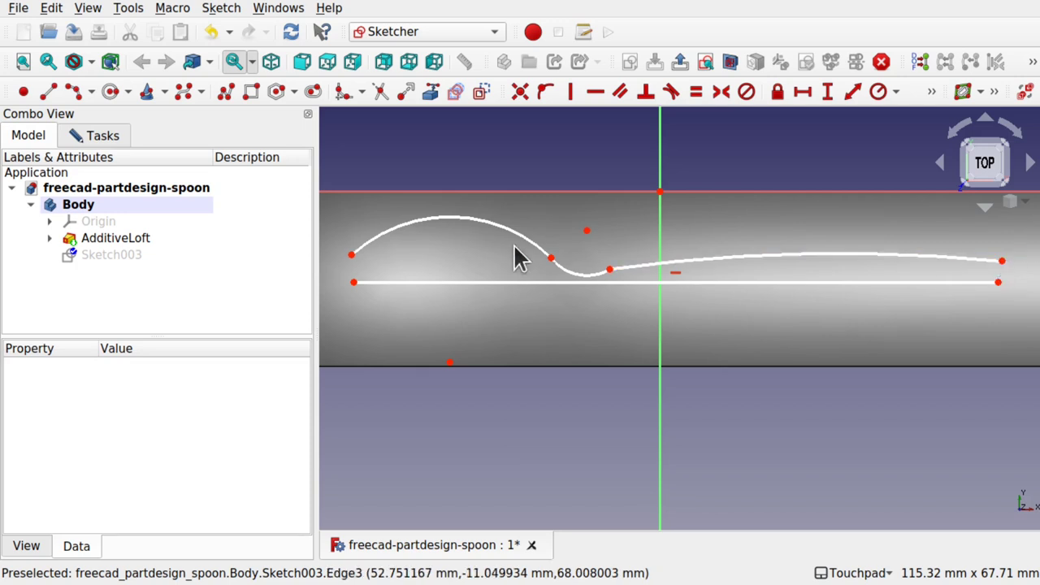
pyautogui.click(643, 282)
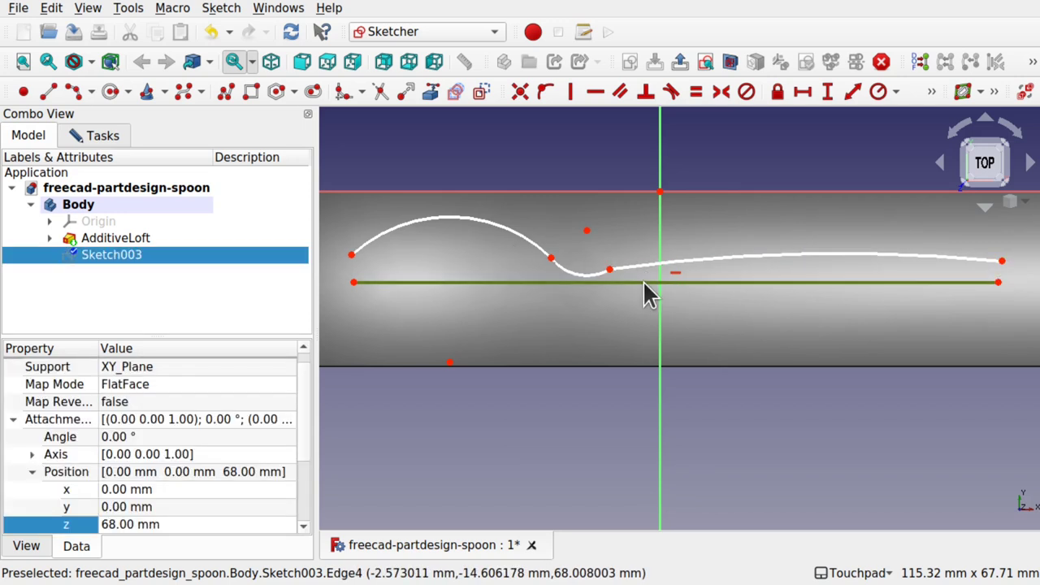
pyautogui.click(481, 92)
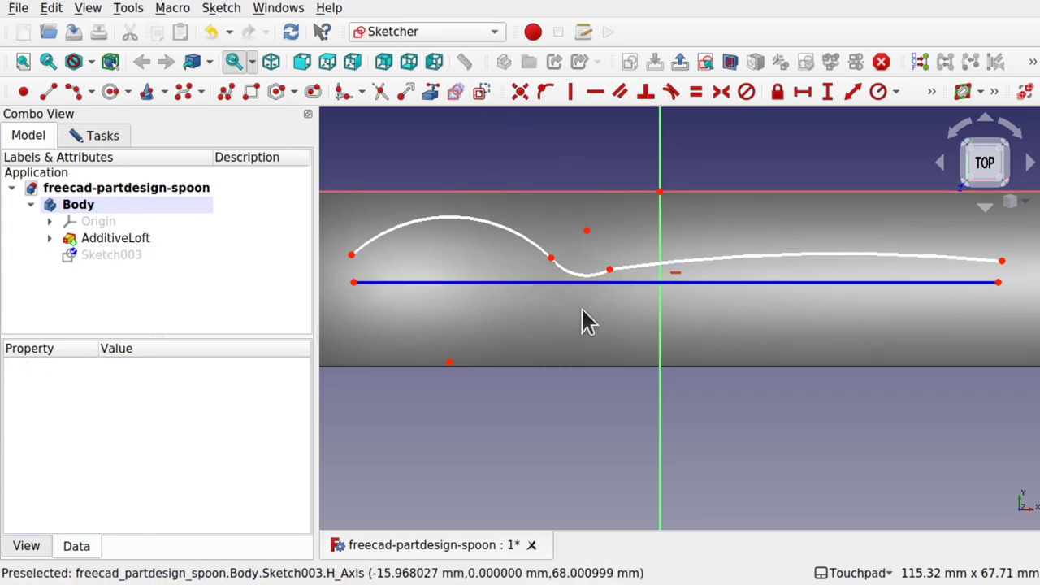
# Step: Mirror the bowl, neck and handle arcs across the horizontal construction centreline to complete the opposite half of the spoon outline
pyautogui.moveTo(340, 135)
pyautogui.mouseDown()
pyautogui.moveTo(866, 290)
pyautogui.moveTo(975, 190)
pyautogui.moveTo(1019, 257)
pyautogui.moveTo(1024, 290)
pyautogui.mouseUp()
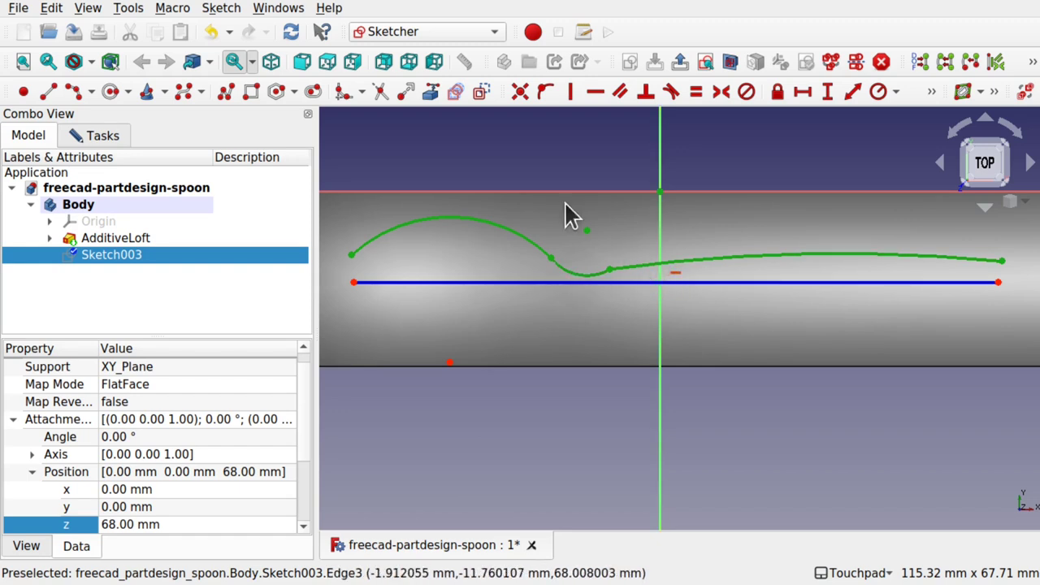
pyautogui.click(579, 282)
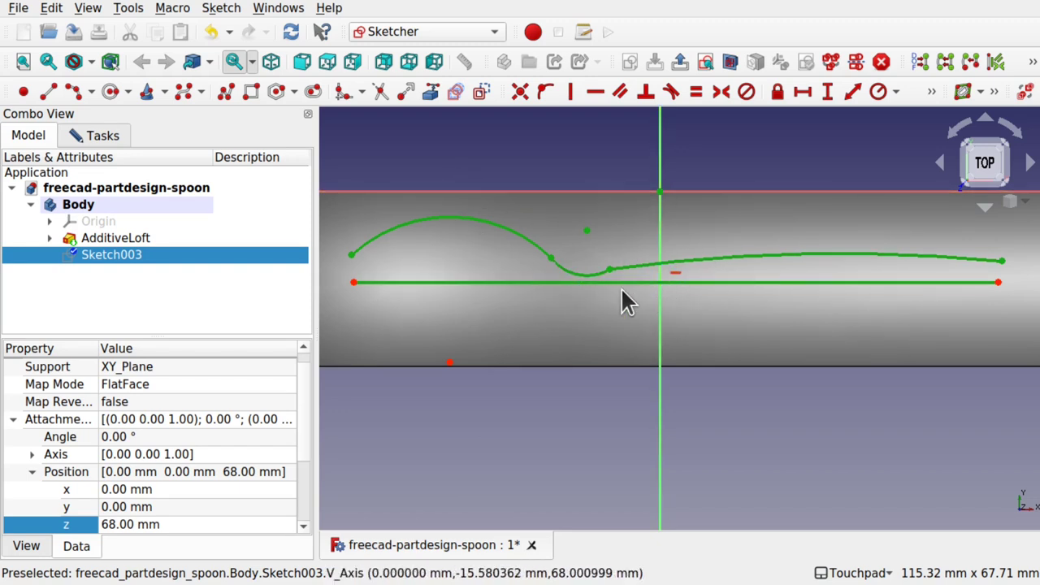
pyautogui.click(1032, 63)
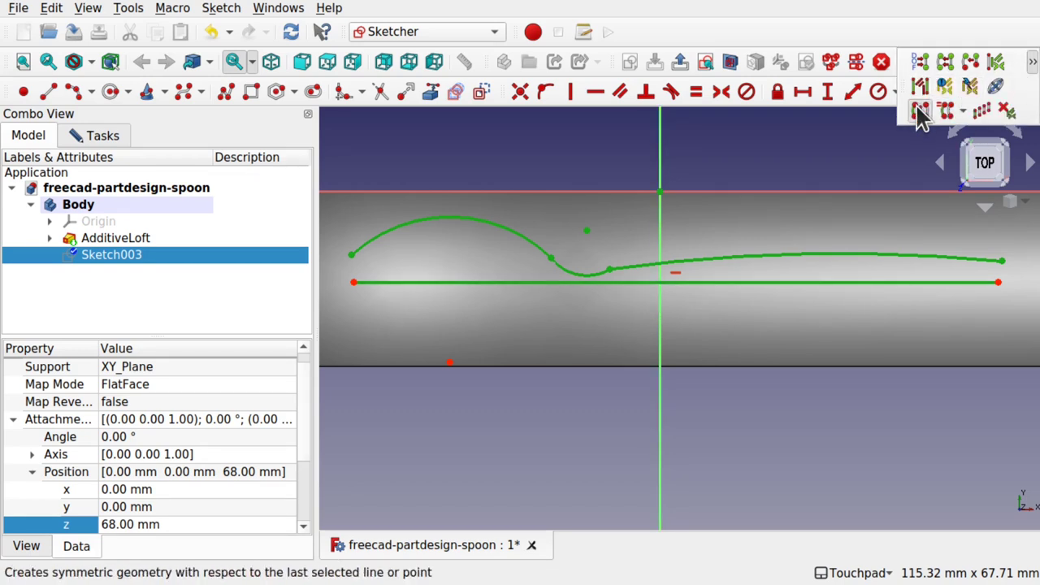
pyautogui.click(918, 114)
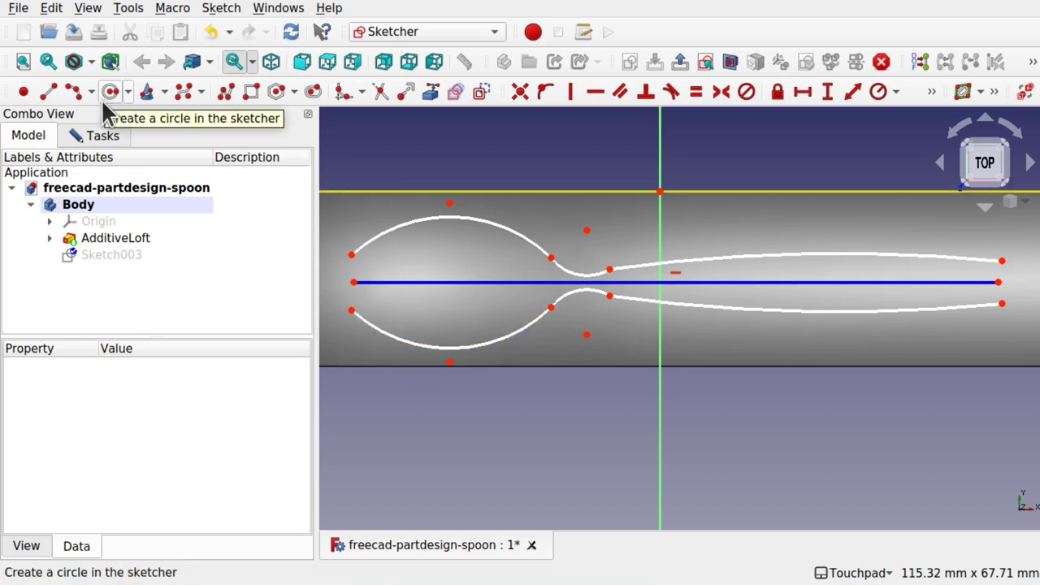
# Step: Close the spoon outline with arcs centred on the centreline, joining the open ends at the bowl tip and the handle end
pyautogui.click(78, 95)
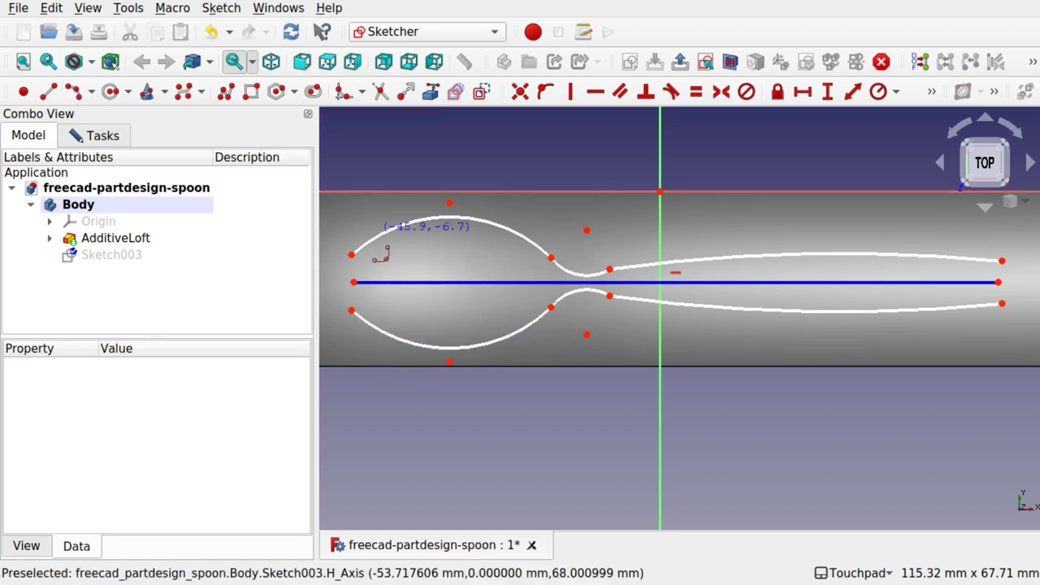
pyautogui.click(353, 282)
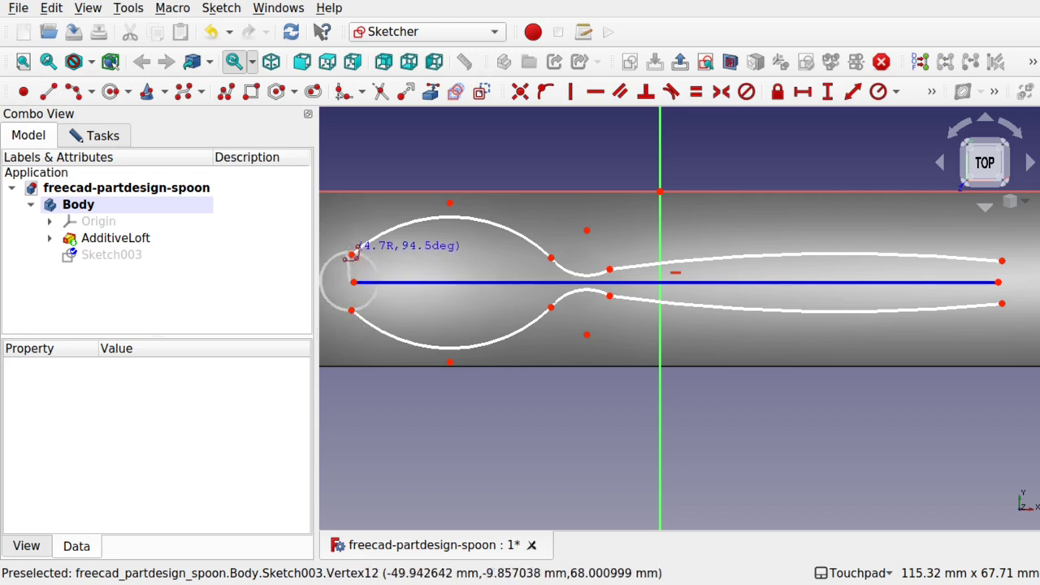
pyautogui.click(352, 257)
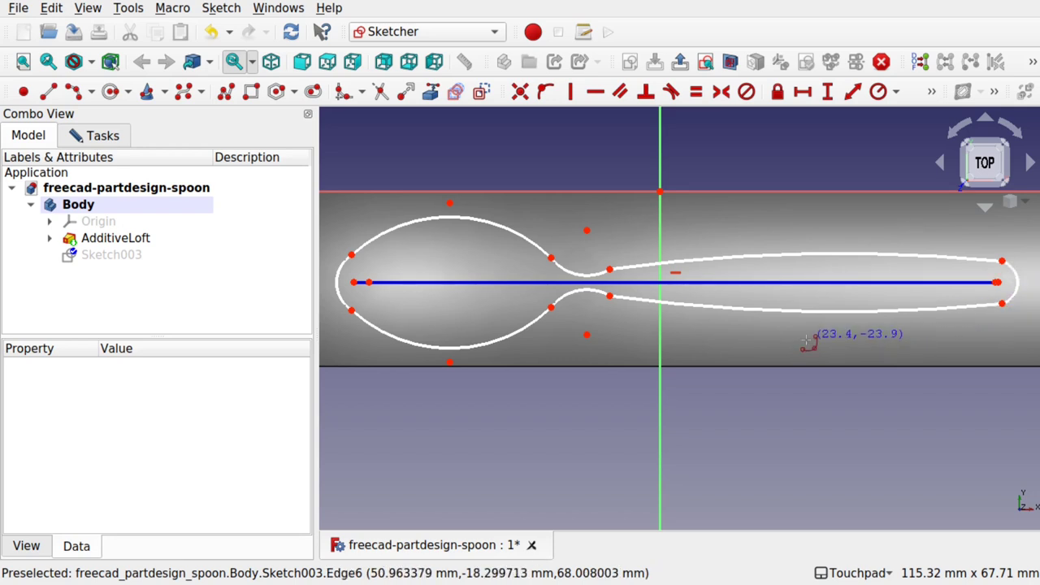
# Step: Vertically align the two end points at the bowl tip and the centres of the two bowl arcs
pyautogui.click(352, 255)
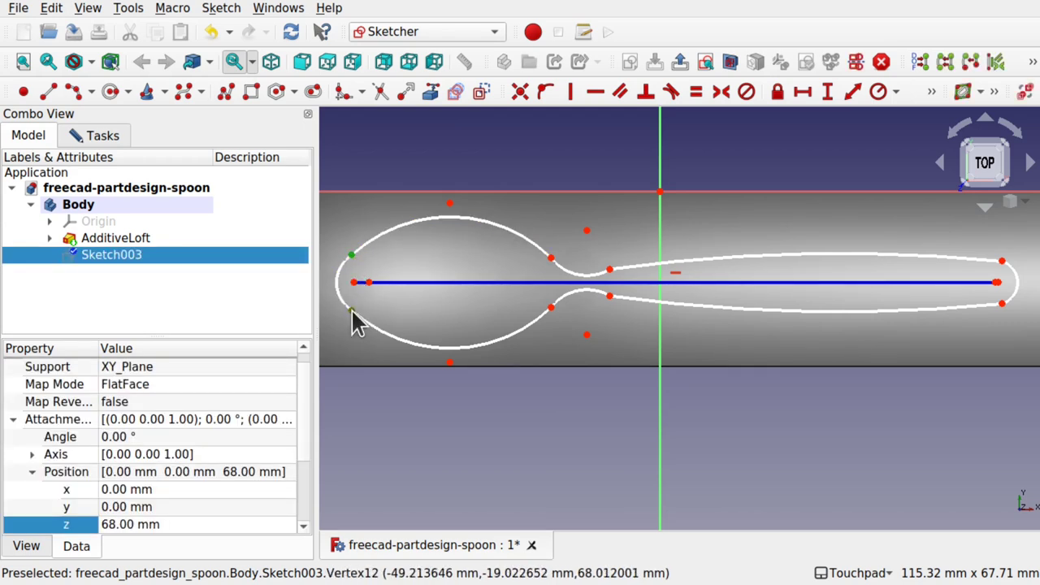
pyautogui.click(571, 91)
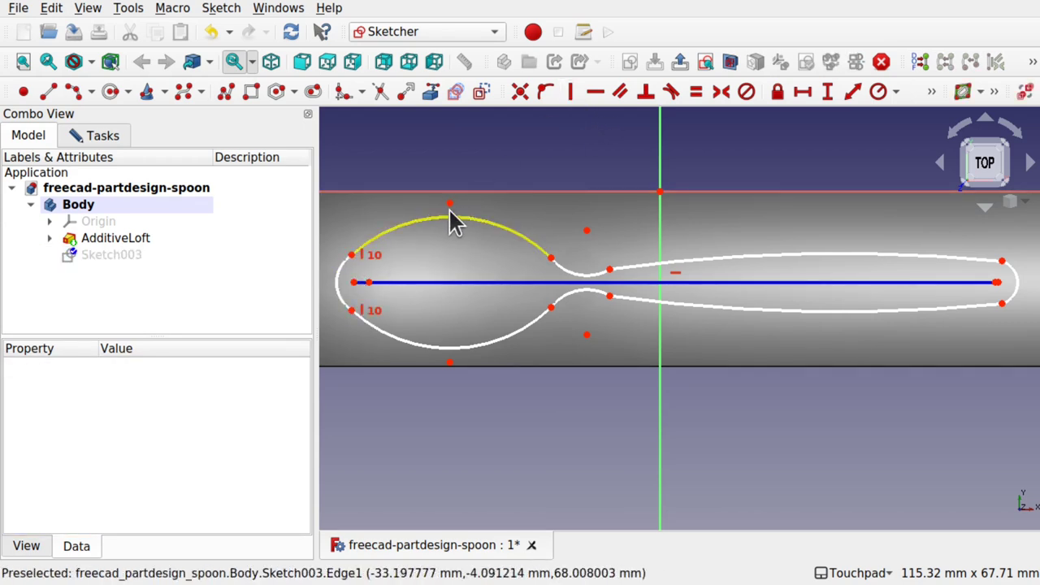
pyautogui.click(450, 202)
pyautogui.click(450, 362)
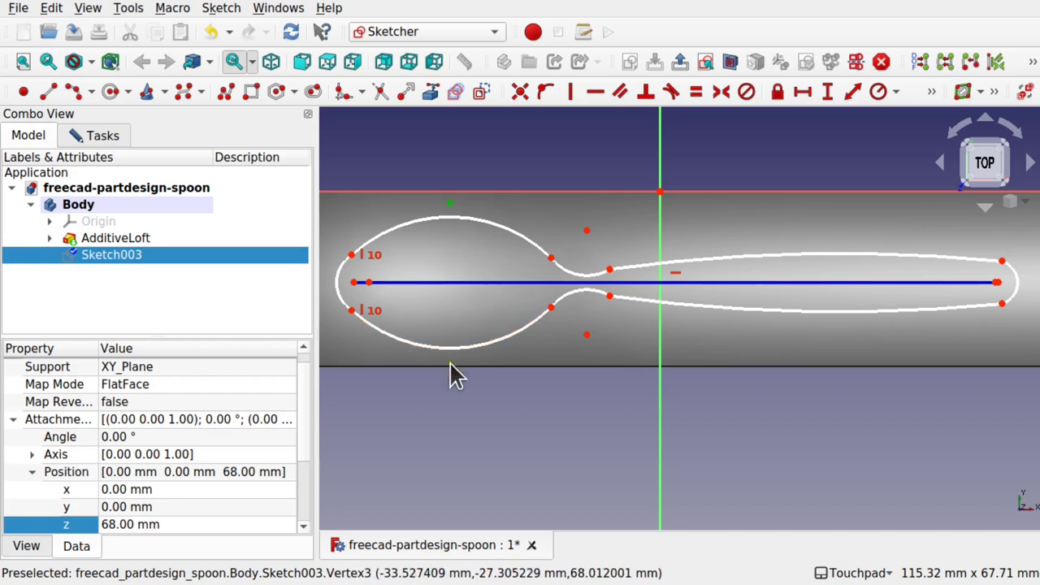
pyautogui.click(570, 91)
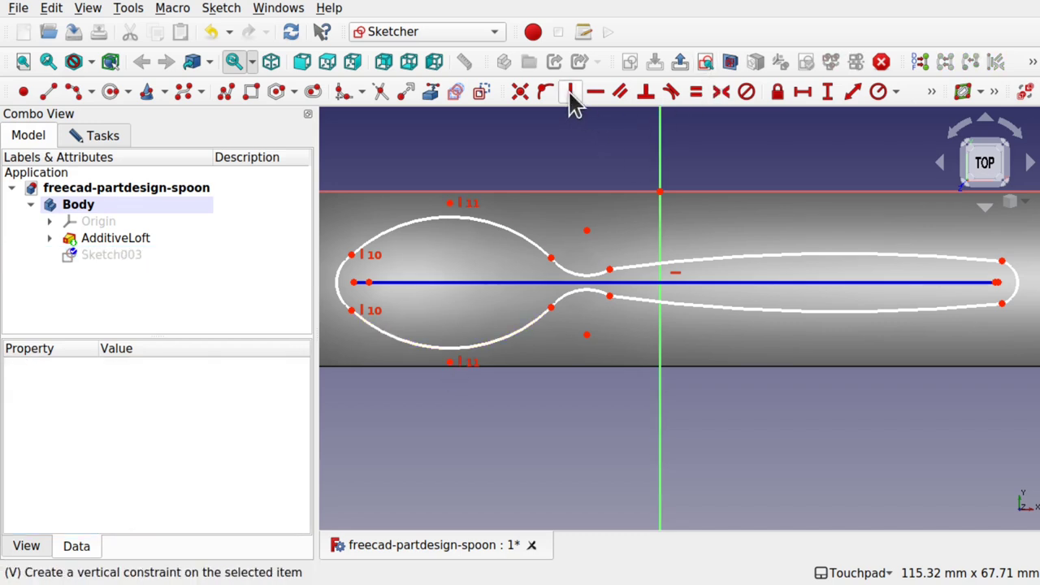
# Step: Vertically align the paired outline end points at both sides of the neck and at the handle end
pyautogui.click(551, 259)
pyautogui.click(551, 308)
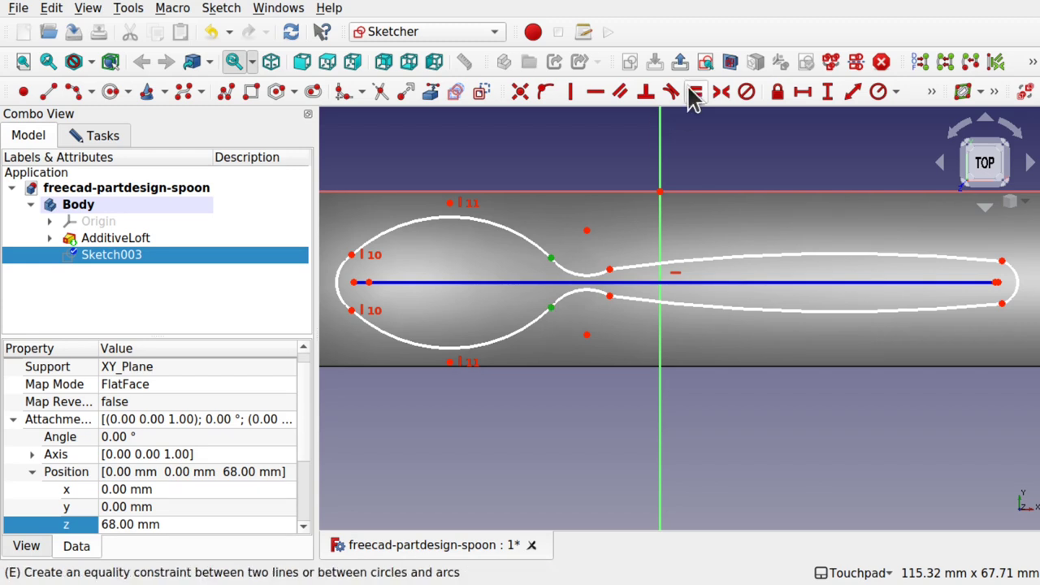
pyautogui.click(570, 91)
pyautogui.click(609, 270)
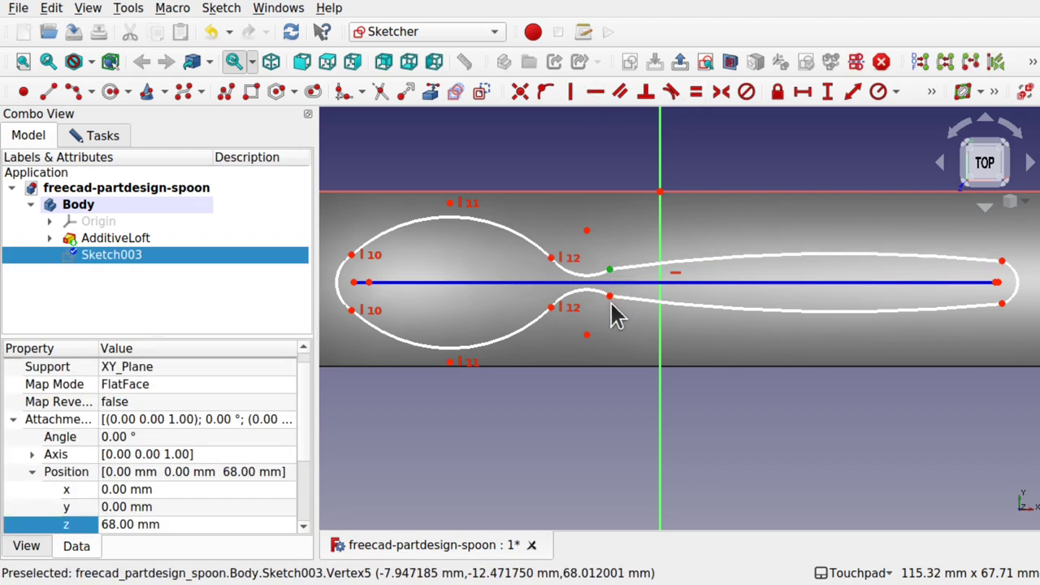
pyautogui.click(609, 294)
pyautogui.click(570, 91)
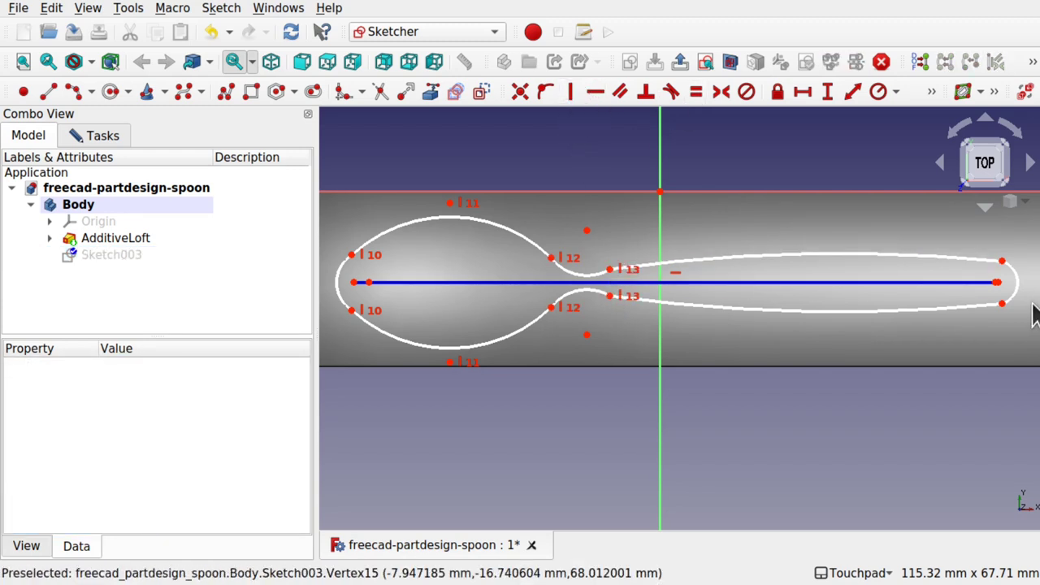
pyautogui.click(1004, 262)
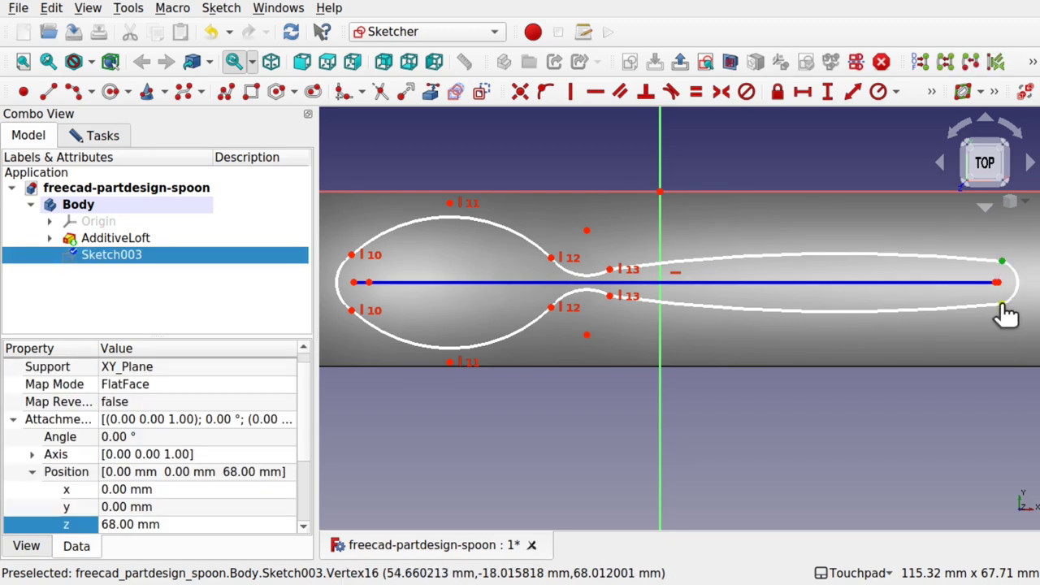
pyautogui.click(570, 91)
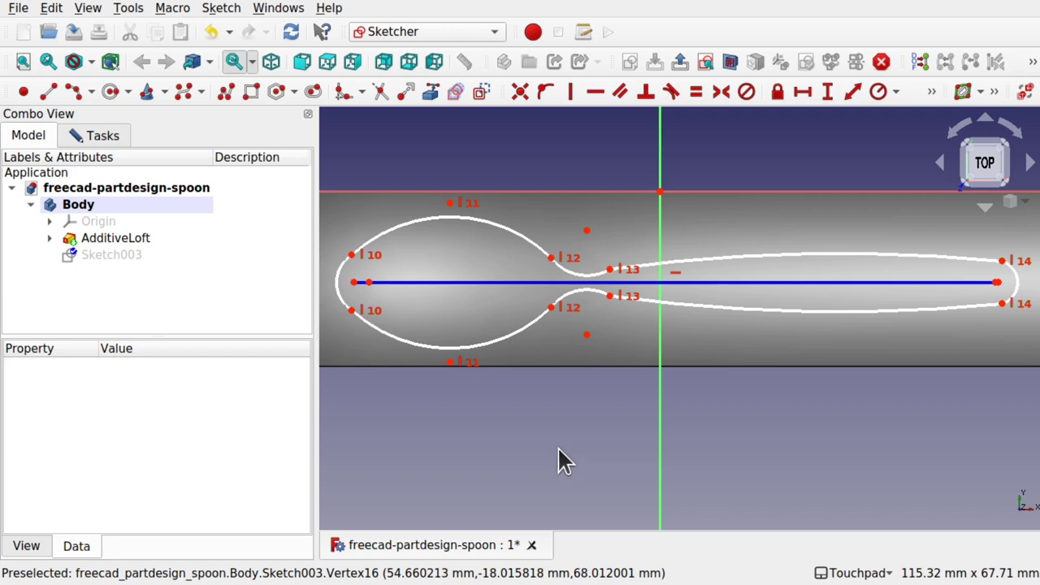
# Step: Undo a trial shift of the lower neck arc's centre, and vertically align the centres of the two neck arcs
pyautogui.moveTo(584, 337)
pyautogui.mouseDown()
pyautogui.moveTo(515, 374)
pyautogui.moveTo(637, 345)
pyautogui.moveTo(585, 369)
pyautogui.mouseUp()
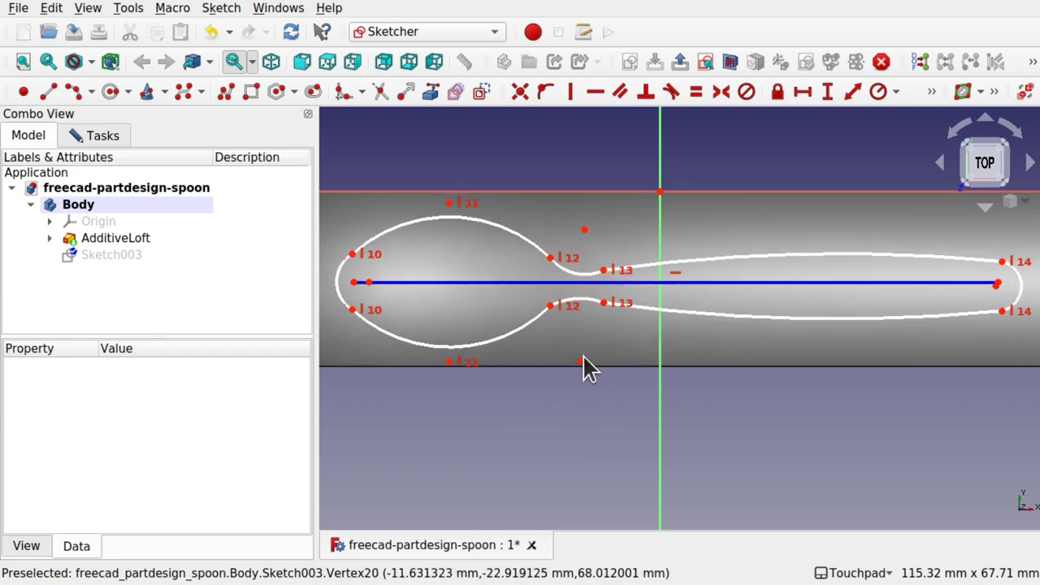
pyautogui.hotkey('ctrl', 'z')
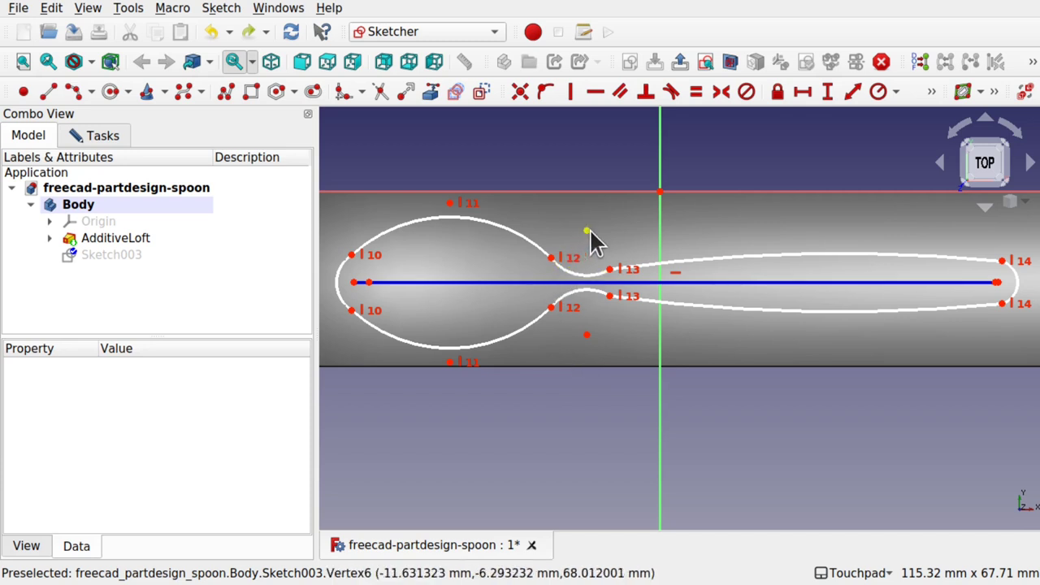
pyautogui.click(588, 233)
pyautogui.click(587, 335)
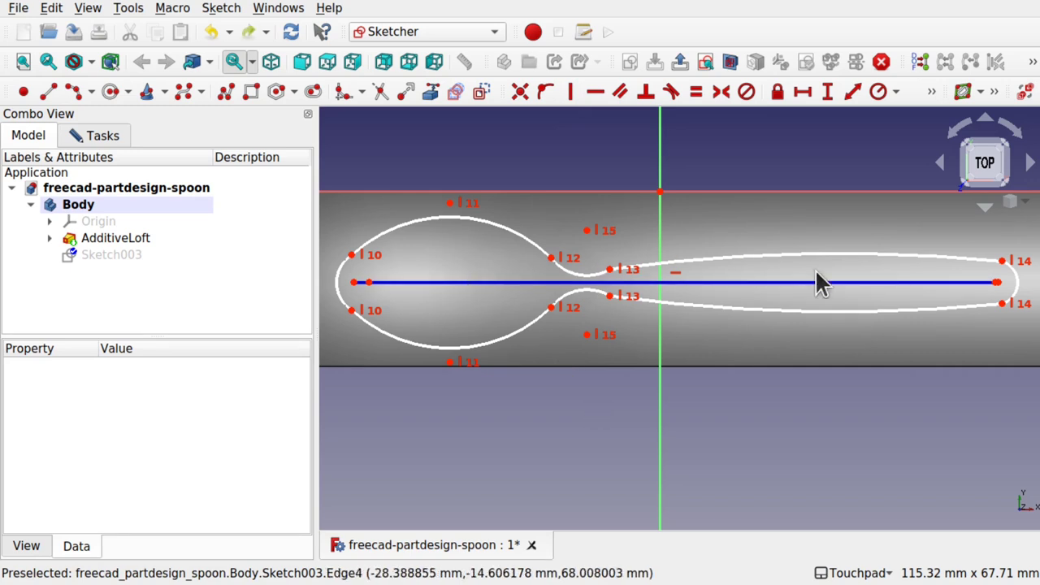
# Step: Draw a large rectangle enclosing both the spoon outline and the whole lofted blank, and close the sketch
pyautogui.scroll(-3, 638, 353)
pyautogui.scroll(1, 639, 353)
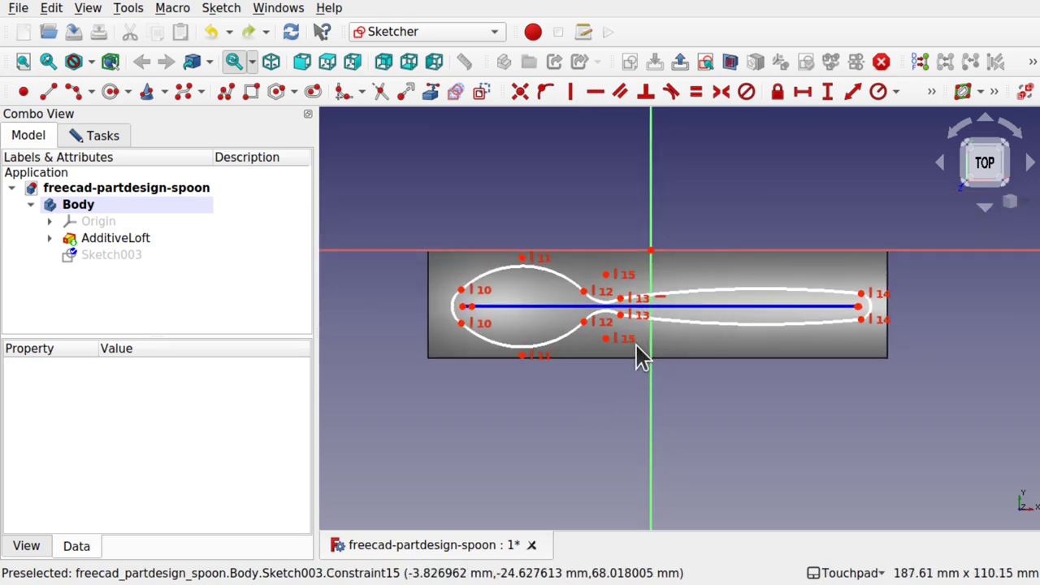
pyautogui.keyDown('alt'); pyautogui.moveTo(639, 352); pyautogui.dragTo(617, 268); pyautogui.keyUp('alt')
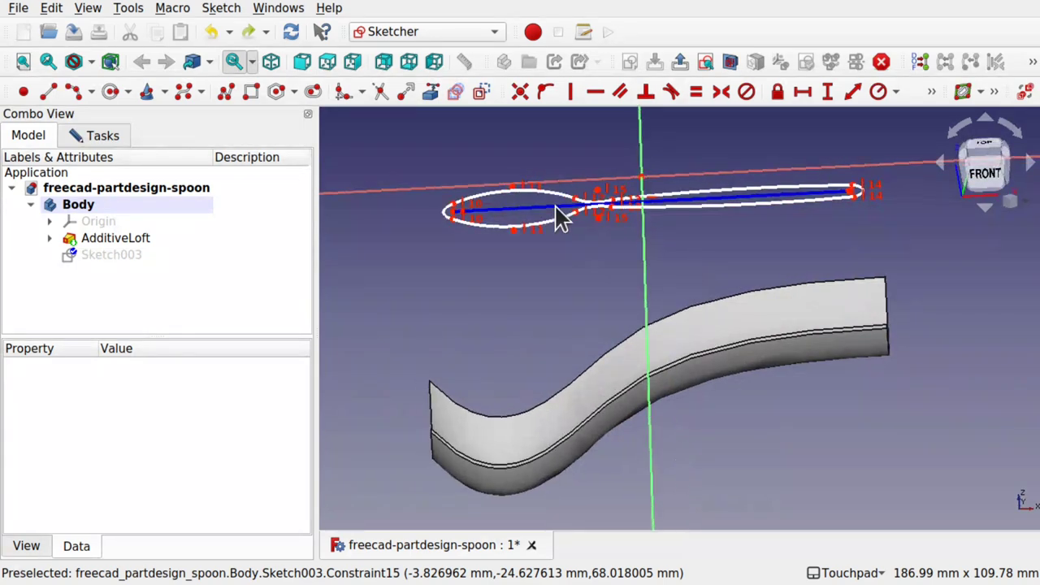
pyautogui.moveTo(615, 222)
pyautogui.keyDown('alt'); pyautogui.mouseDown()
pyautogui.moveTo(641, 260)
pyautogui.moveTo(613, 162)
pyautogui.moveTo(601, 240)
pyautogui.mouseUp(); pyautogui.keyUp('alt')
pyautogui.moveTo(845, 388)
pyautogui.keyDown('alt'); pyautogui.mouseDown()
pyautogui.moveTo(670, 389)
pyautogui.moveTo(690, 381)
pyautogui.mouseUp(); pyautogui.keyUp('alt')
pyautogui.click(997, 168)
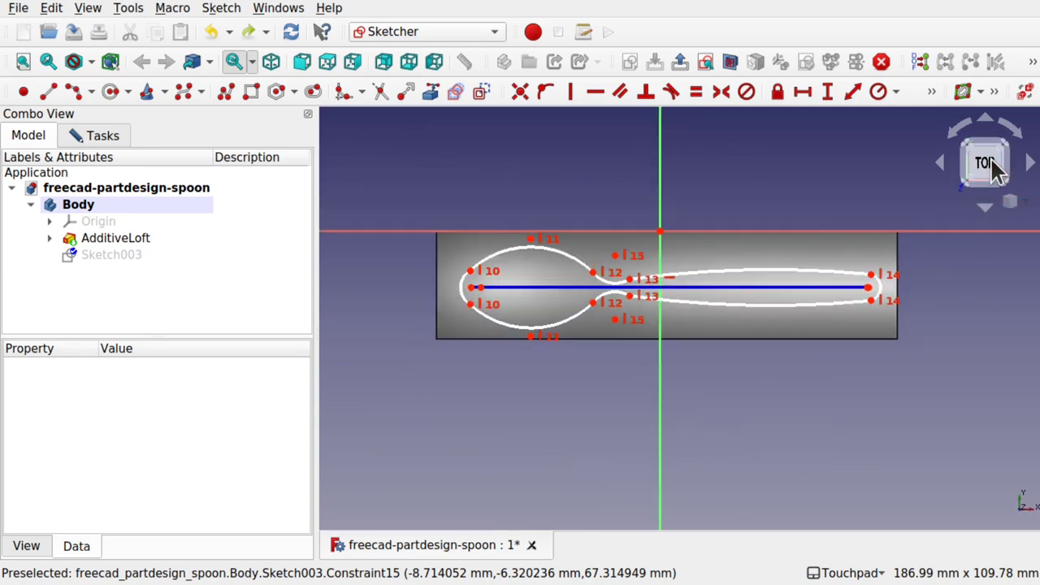
pyautogui.click(251, 91)
pyautogui.click(393, 159)
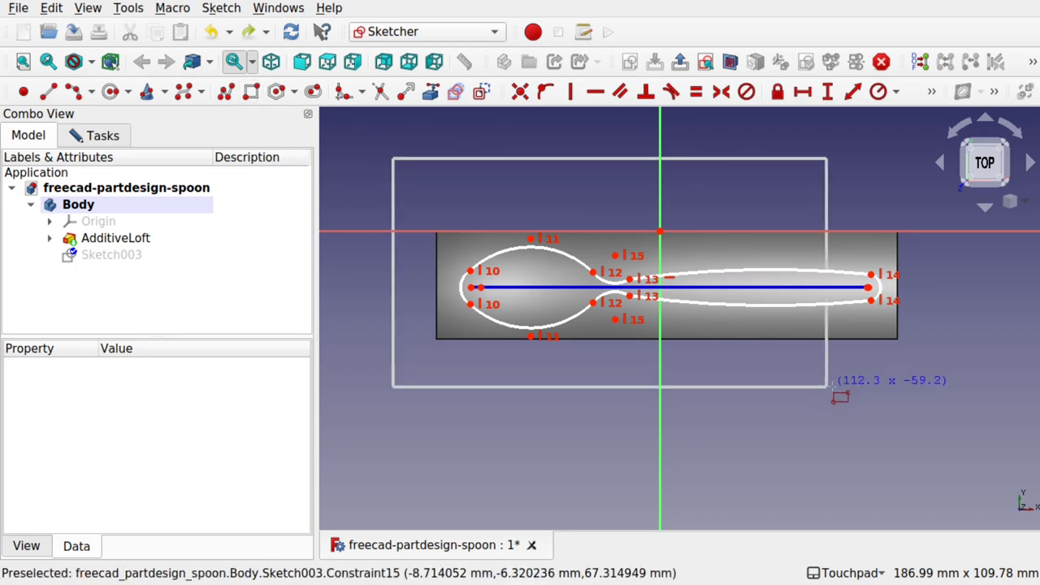
pyautogui.click(938, 414)
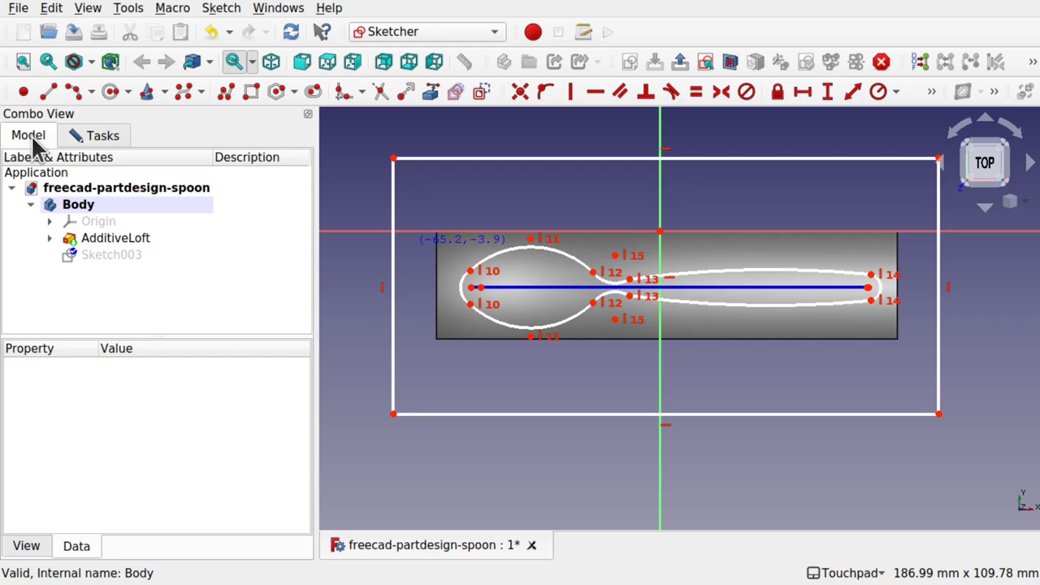
pyautogui.click(71, 137)
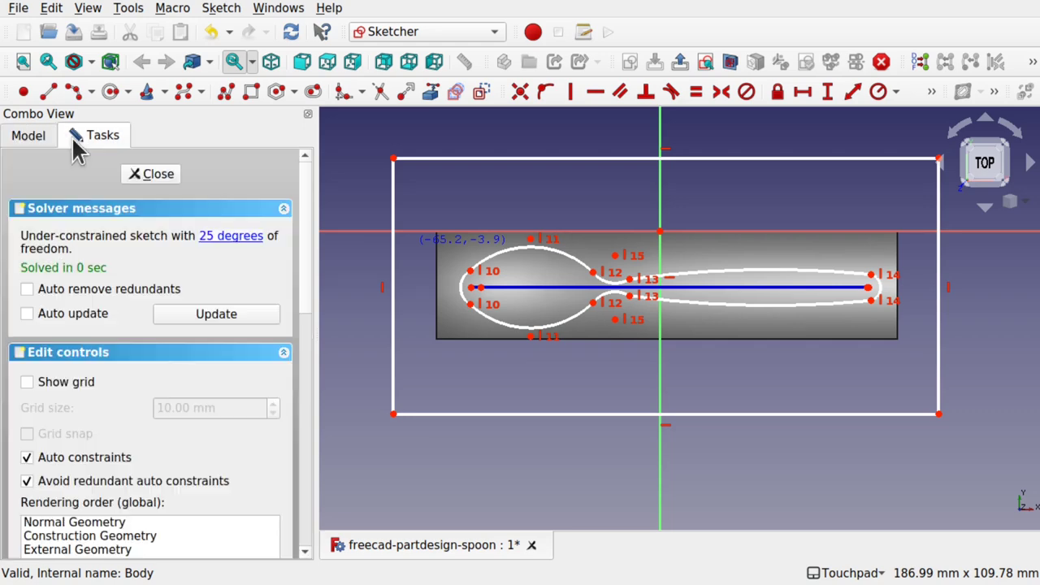
pyautogui.click(152, 173)
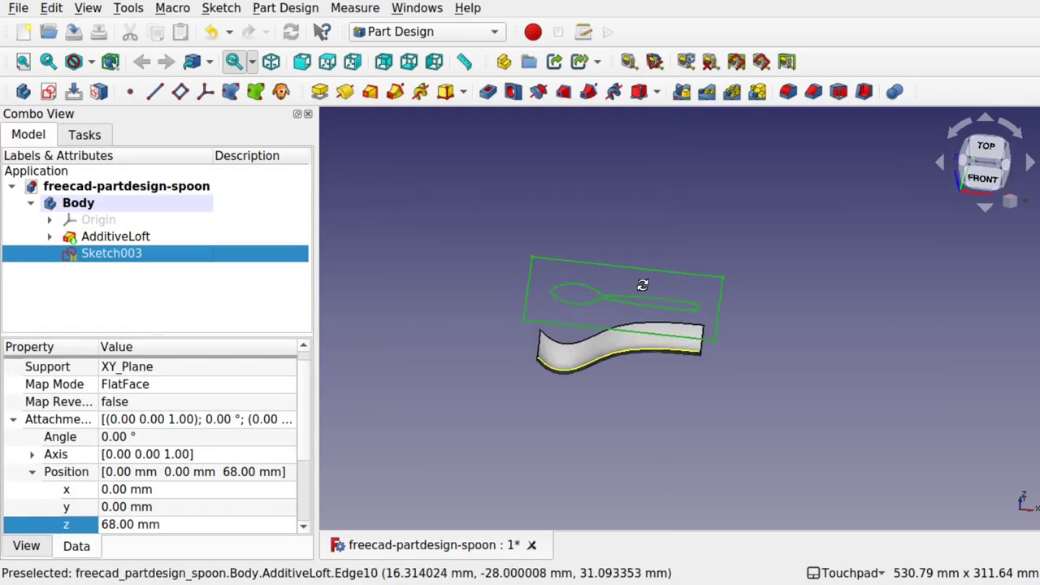
# Step: Examine from above and from several tilted angles how the spoon outline and its surrounding rectangle lie over the lofted blank
pyautogui.scroll(5, 632, 297)
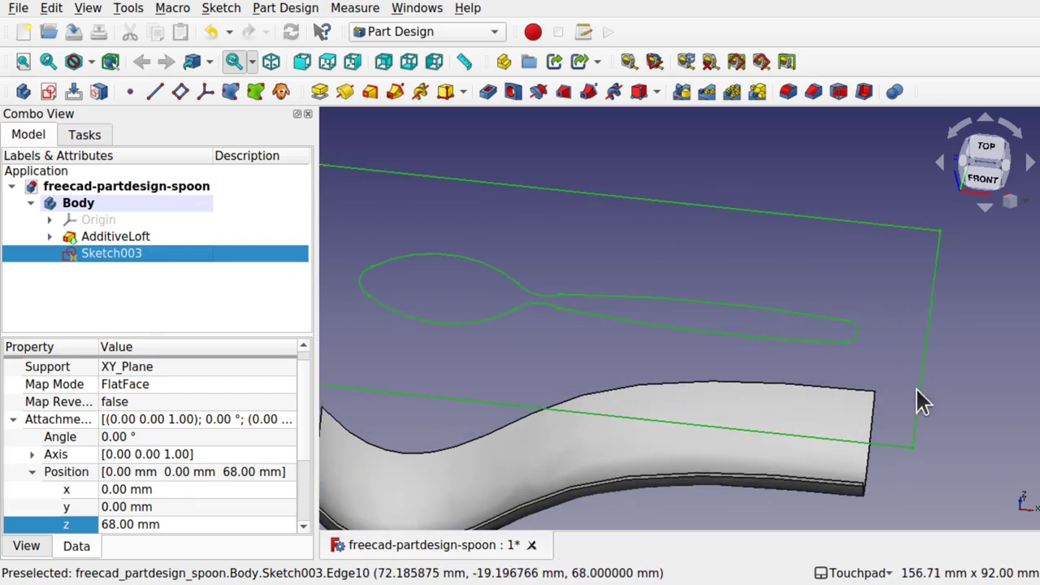
pyautogui.keyDown('alt'); pyautogui.moveTo(708, 318); pyautogui.dragTo(924, 213); pyautogui.keyUp('alt')
pyautogui.click(986, 162)
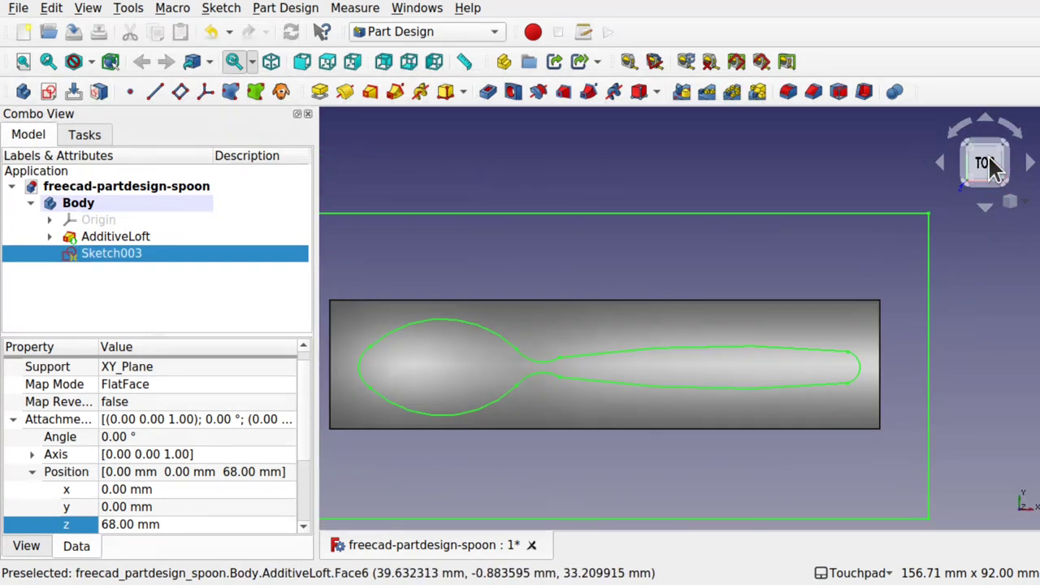
pyautogui.scroll(-4, 700, 299)
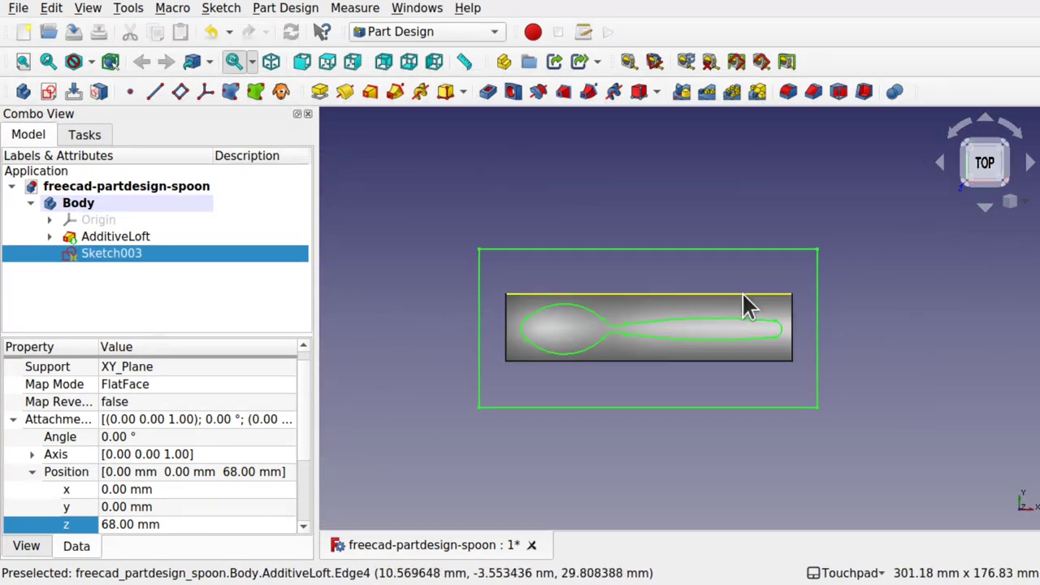
pyautogui.keyDown('alt'); pyautogui.moveTo(685, 411); pyautogui.dragTo(693, 345); pyautogui.keyUp('alt')
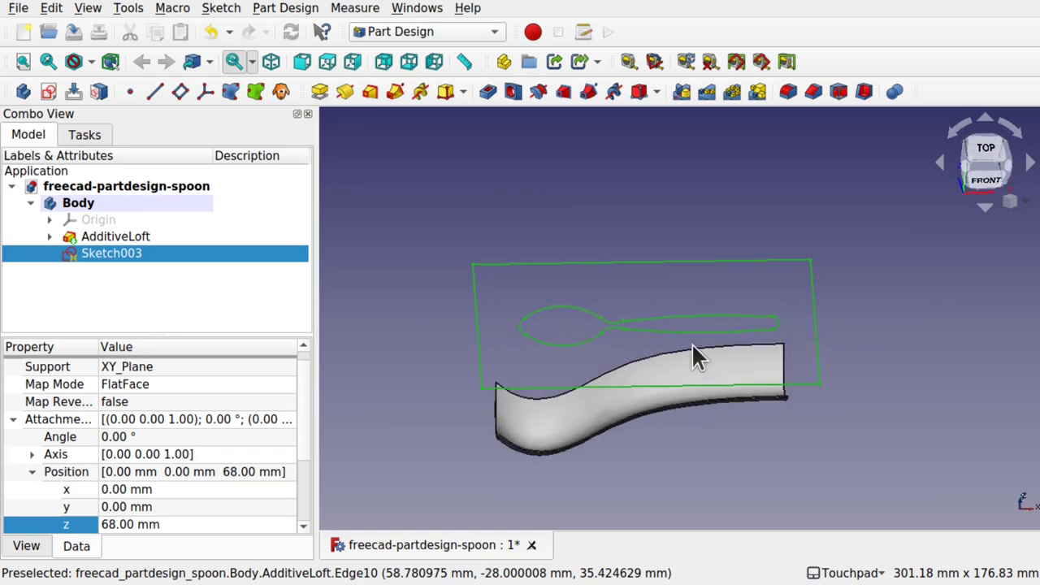
pyautogui.moveTo(641, 262)
pyautogui.keyDown('alt'); pyautogui.mouseDown()
pyautogui.moveTo(641, 307)
pyautogui.moveTo(652, 239)
pyautogui.mouseUp(); pyautogui.keyUp('alt')
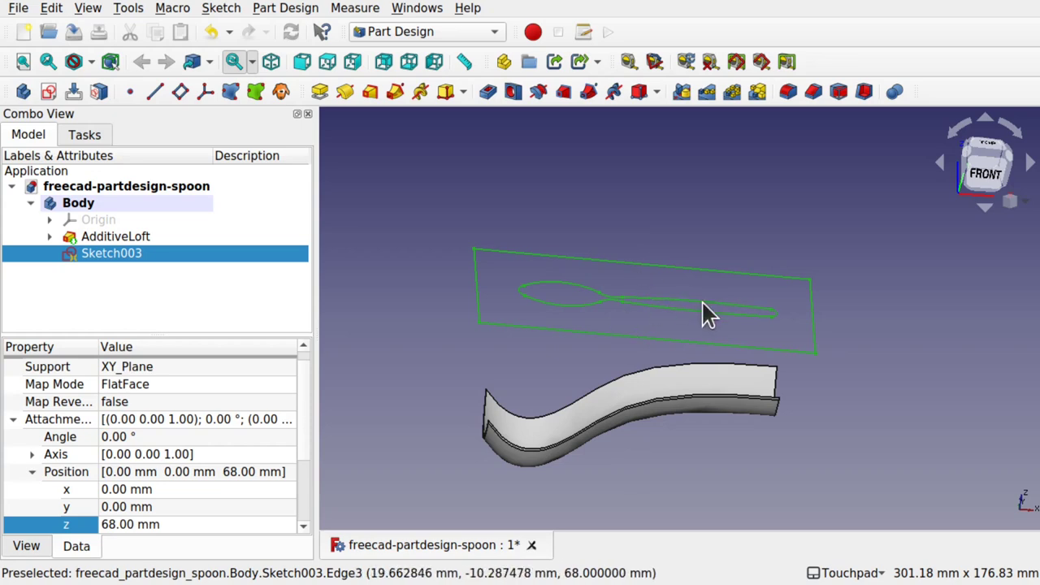
pyautogui.keyDown('alt'); pyautogui.moveTo(708, 321); pyautogui.dragTo(687, 366); pyautogui.keyUp('alt')
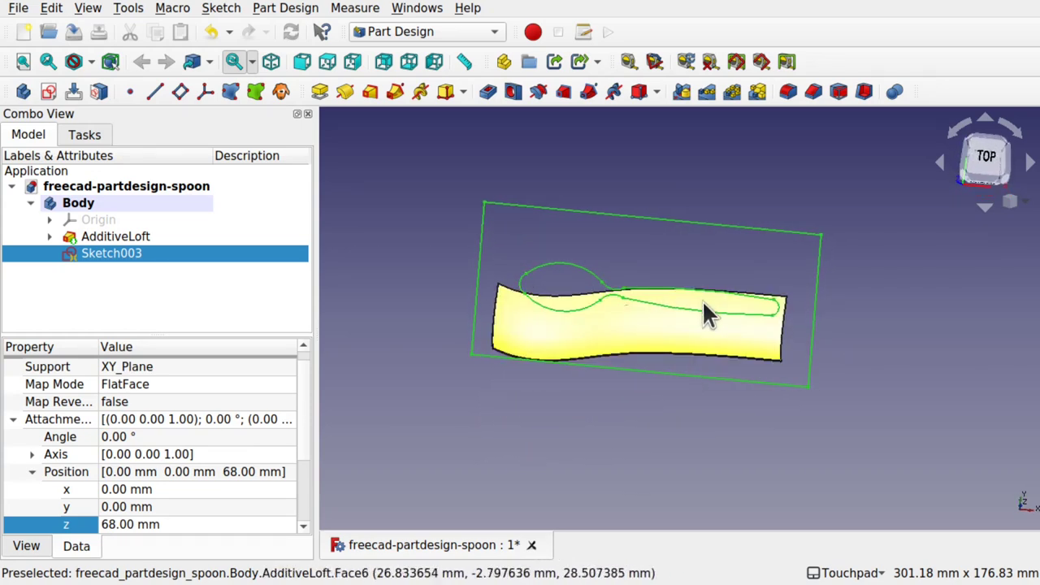
pyautogui.keyDown('alt'); pyautogui.moveTo(601, 428); pyautogui.dragTo(573, 372); pyautogui.keyUp('alt')
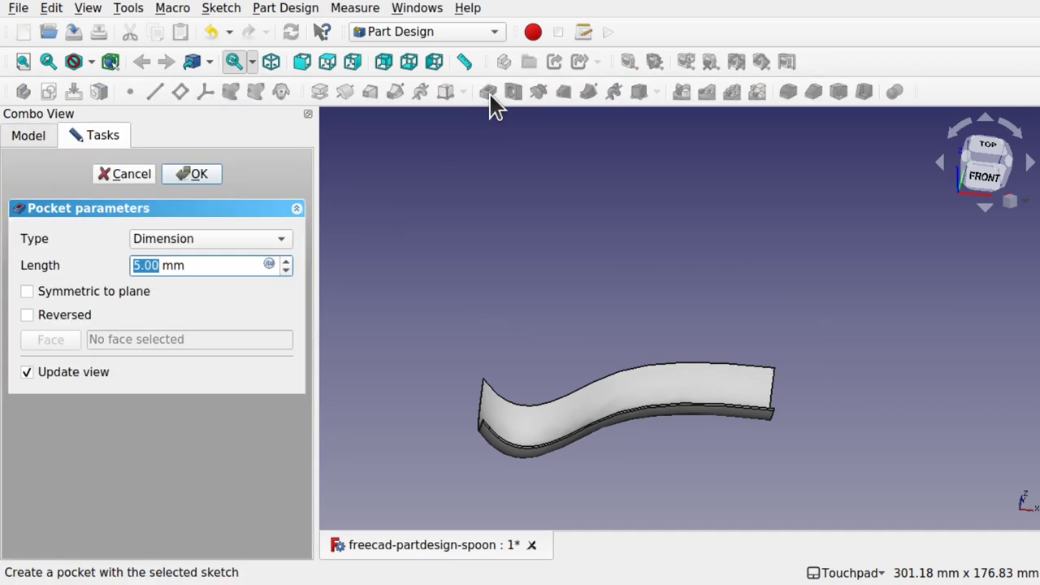
# Step: Cut the lofted blank to the spoon outline with a pocket of type Through all, and accept it
pyautogui.click(178, 238)
pyautogui.click(178, 242)
pyautogui.press('Down')
pyautogui.moveTo(455, 301); pyautogui.dragTo(541, 283, button='middle')
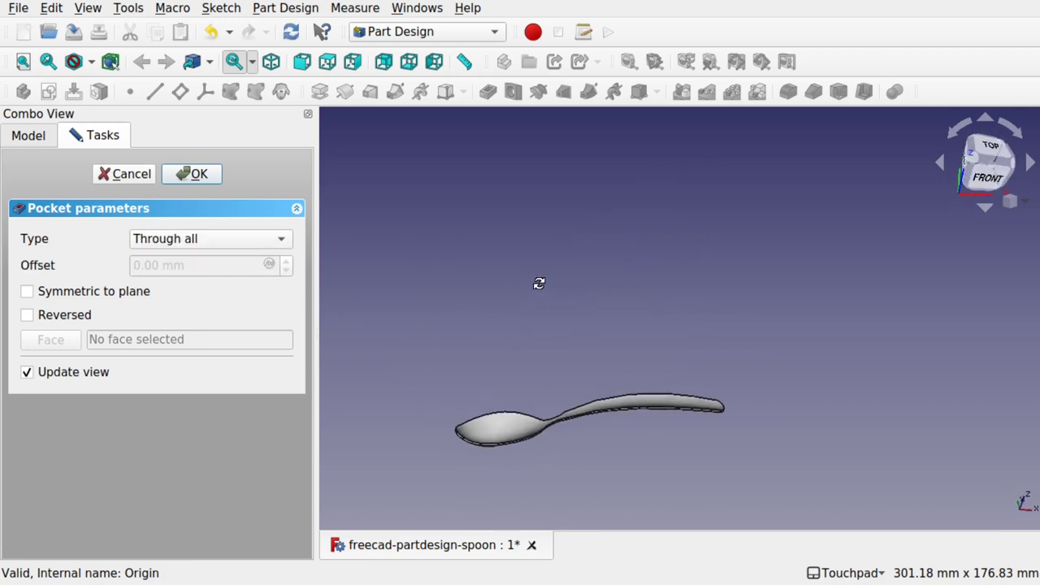
pyautogui.scroll(5, 598, 391)
pyautogui.moveTo(597, 390); pyautogui.dragTo(706, 369, button='middle')
pyautogui.moveTo(690, 355); pyautogui.dragTo(690, 395, button='middle')
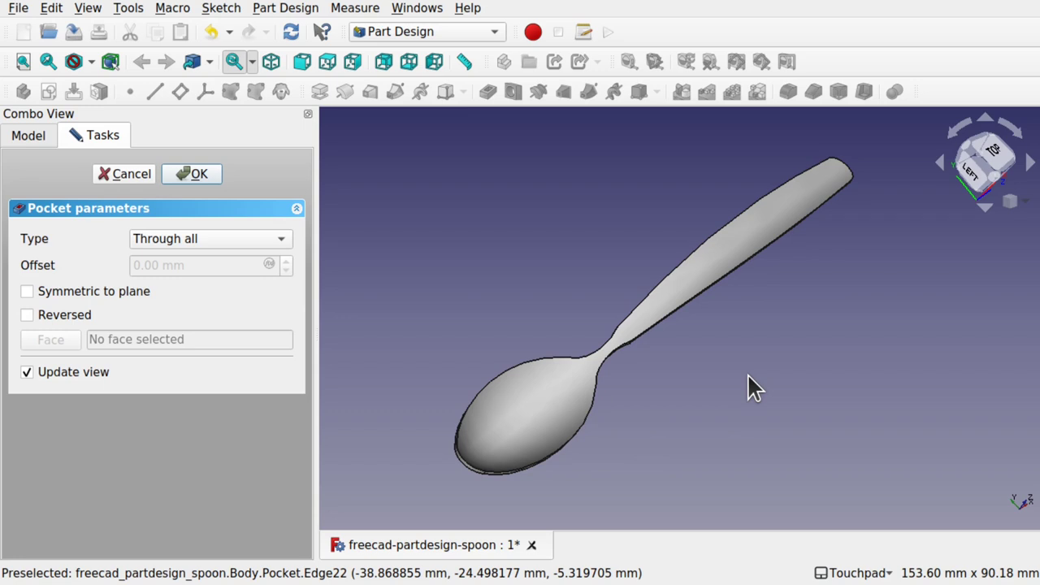
pyautogui.click(190, 174)
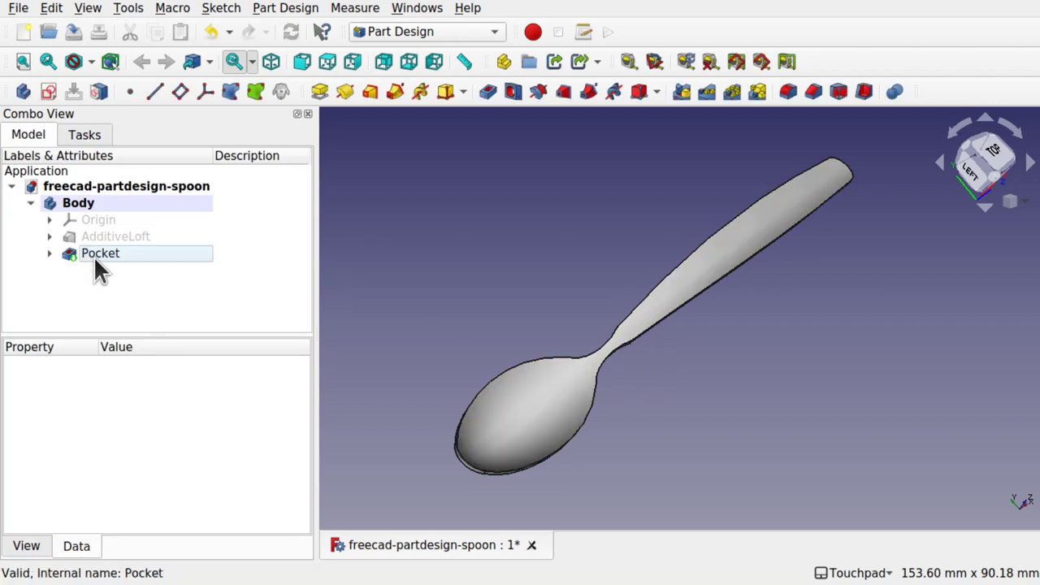
# Step: Lower the body's display deviation so that the spoon's curved surfaces and edges are drawn more smoothly
pyautogui.click(85, 210)
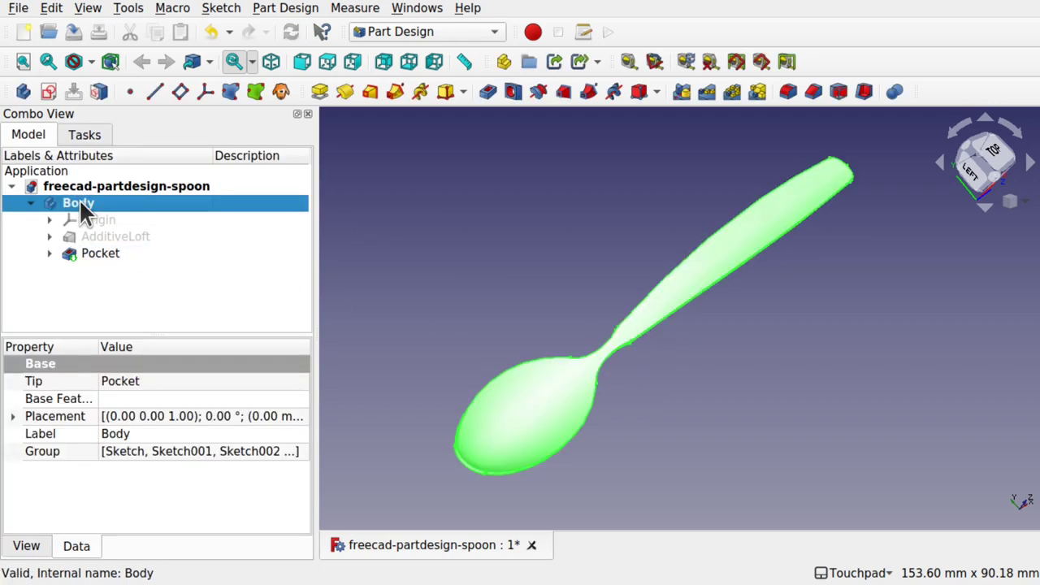
pyautogui.click(28, 547)
pyautogui.click(147, 521)
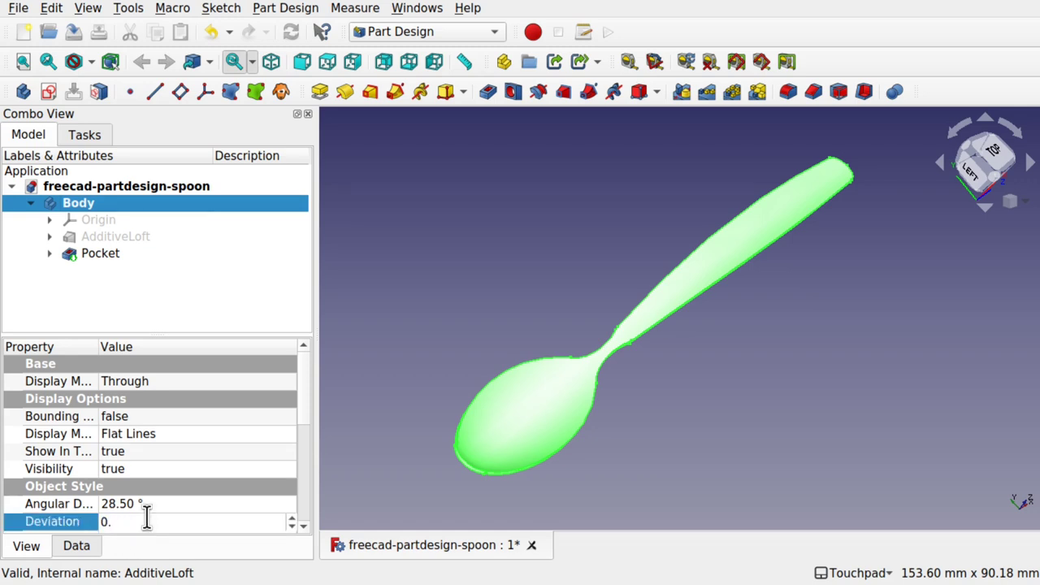
pyautogui.click(190, 503)
pyautogui.click(566, 299)
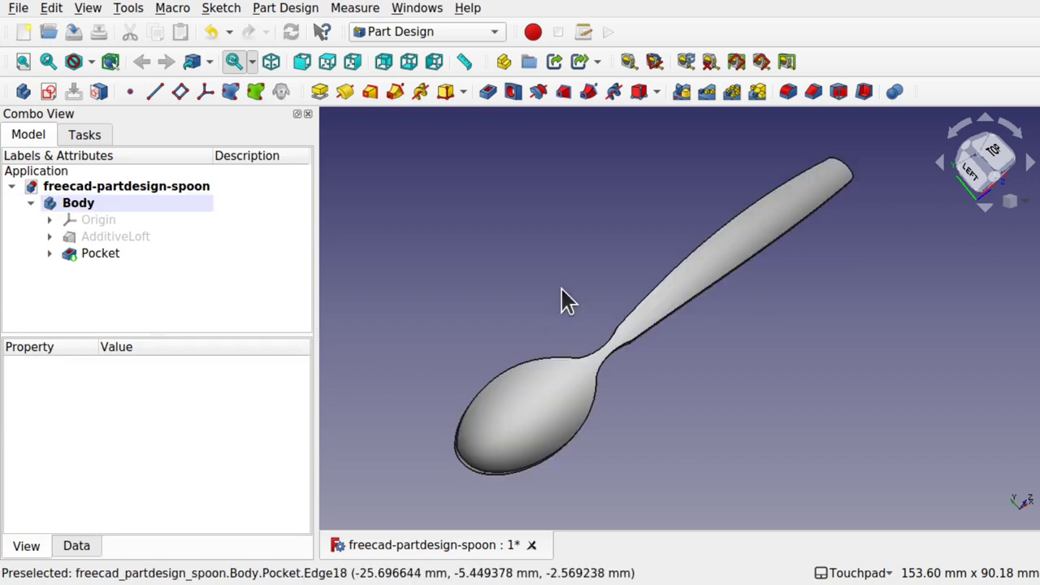
pyautogui.moveTo(706, 404)
pyautogui.keyDown('alt'); pyautogui.mouseDown()
pyautogui.moveTo(727, 323)
pyautogui.moveTo(699, 222)
pyautogui.moveTo(690, 295)
pyautogui.moveTo(678, 281)
pyautogui.moveTo(808, 256)
pyautogui.moveTo(842, 267)
pyautogui.moveTo(689, 283)
pyautogui.moveTo(622, 208)
pyautogui.moveTo(626, 160)
pyautogui.moveTo(625, 230)
pyautogui.moveTo(735, 305)
pyautogui.moveTo(768, 299)
pyautogui.moveTo(707, 309)
pyautogui.mouseUp(); pyautogui.keyUp('alt')
# Step: Expand the pocket and the additive loft in the model tree, and show the loft's three profile sketches with the spoon
pyautogui.click(49, 254)
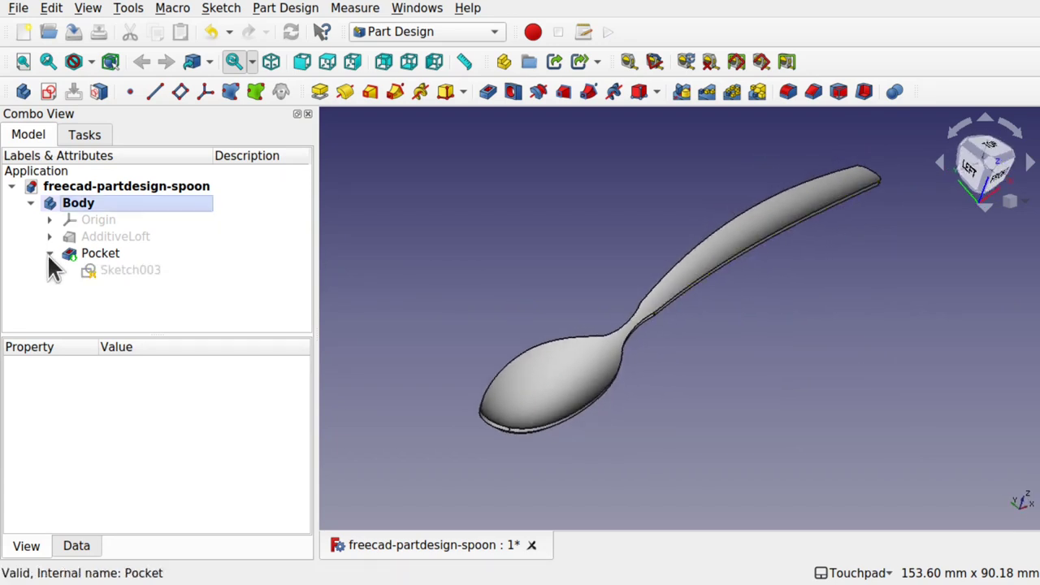
pyautogui.click(69, 268)
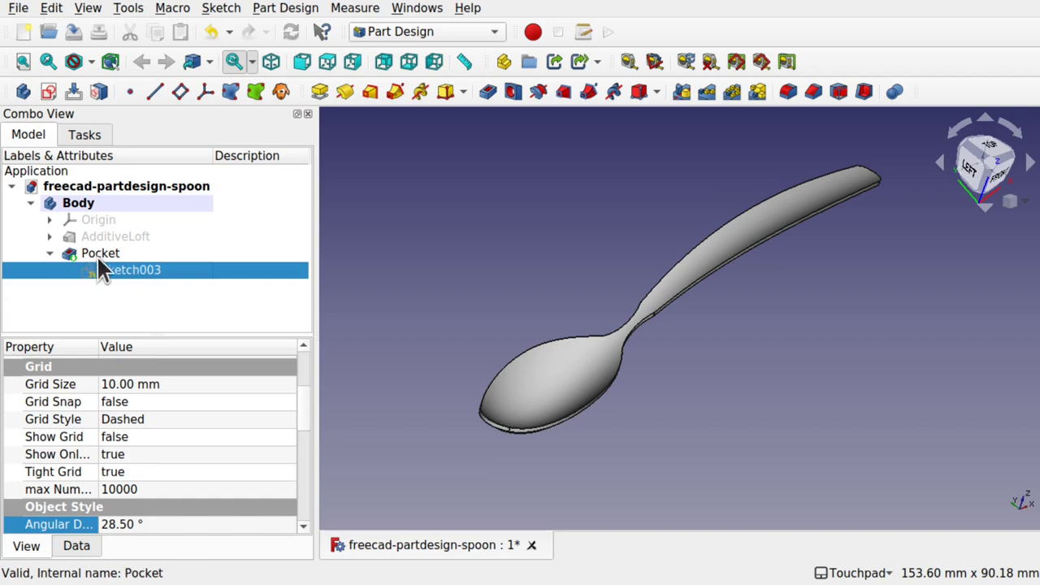
pyautogui.click(49, 237)
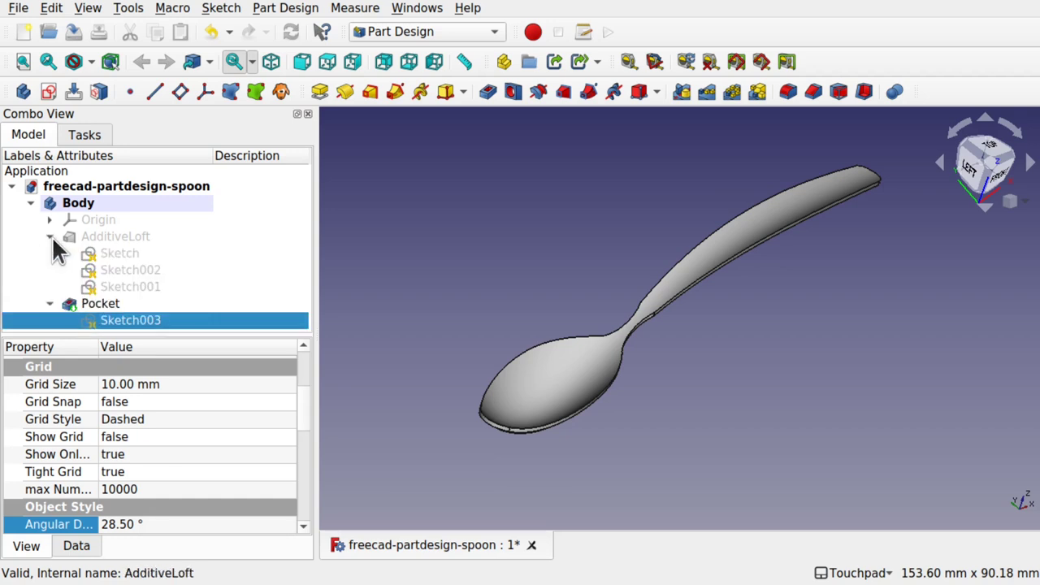
pyautogui.click(128, 253)
pyautogui.click(136, 270)
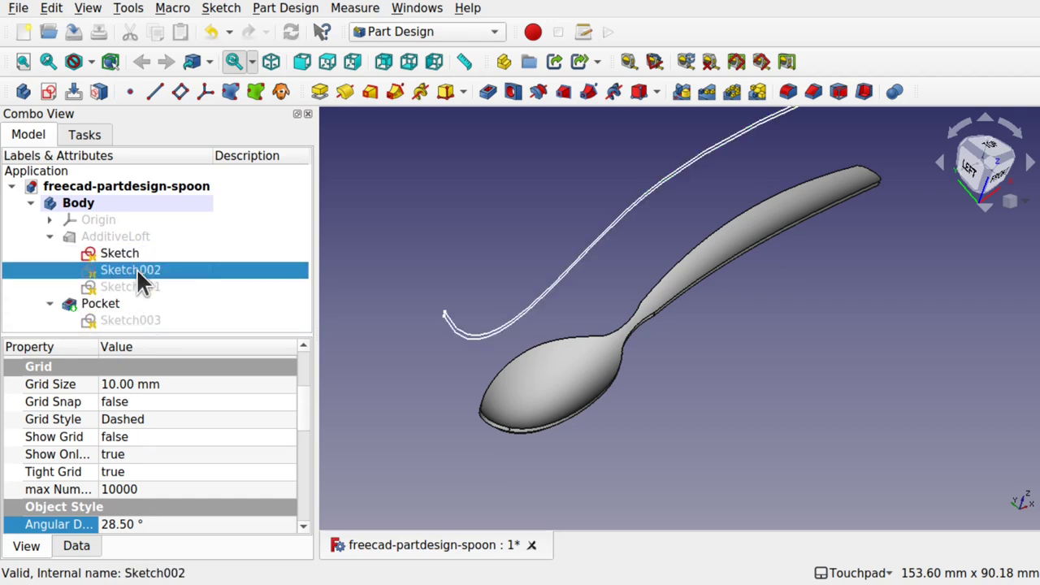
pyautogui.click(136, 287)
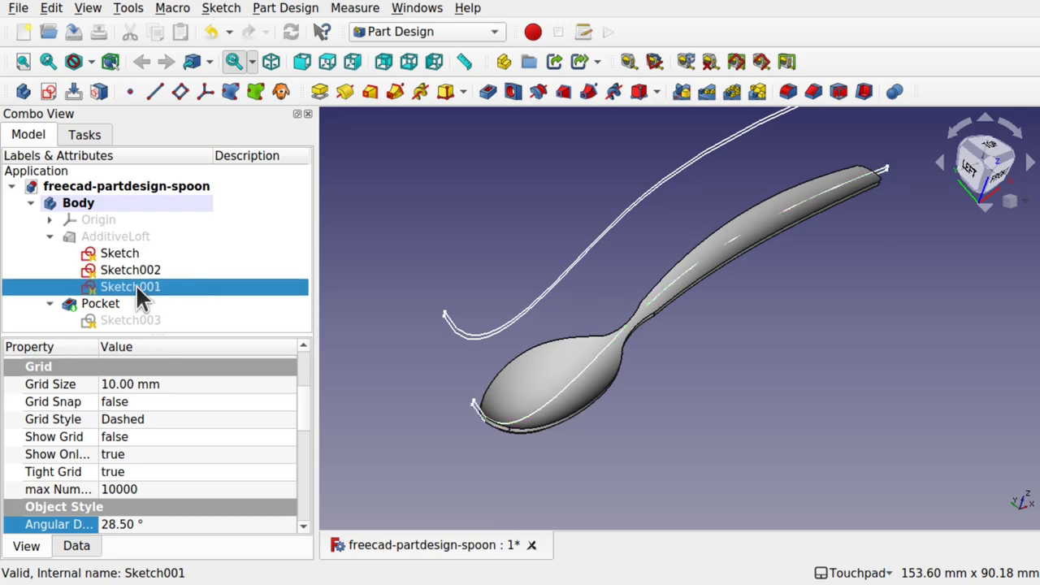
# Step: Examine from the front, from both ends and from tilted angles how the three profile sketches relate to the spoon's curvature
pyautogui.moveTo(446, 290)
pyautogui.mouseDown()
pyautogui.moveTo(663, 262)
pyautogui.moveTo(573, 297)
pyautogui.moveTo(639, 318)
pyautogui.moveTo(550, 246)
pyautogui.moveTo(587, 269)
pyautogui.mouseUp()
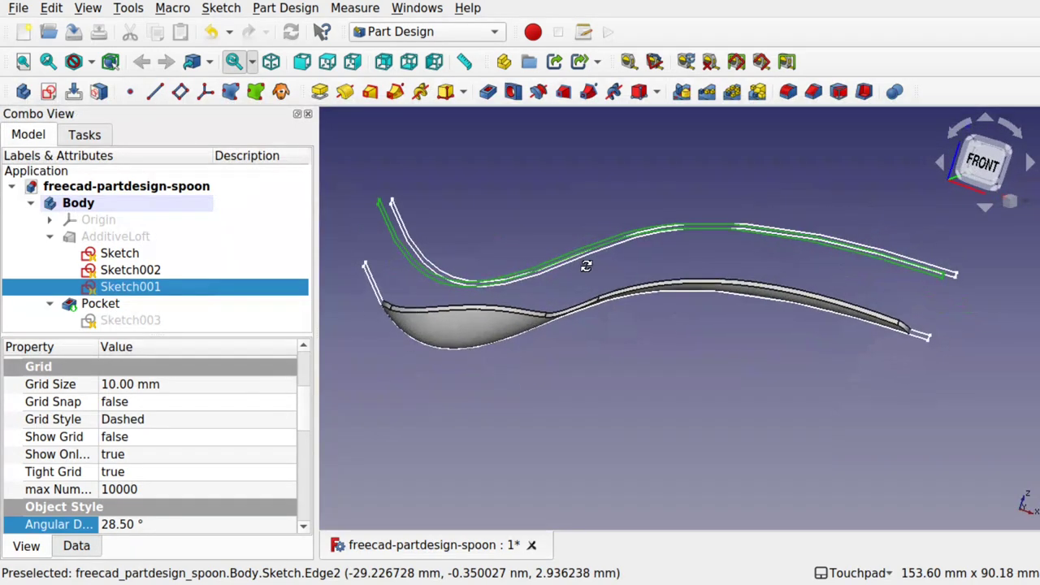
pyautogui.click(975, 176)
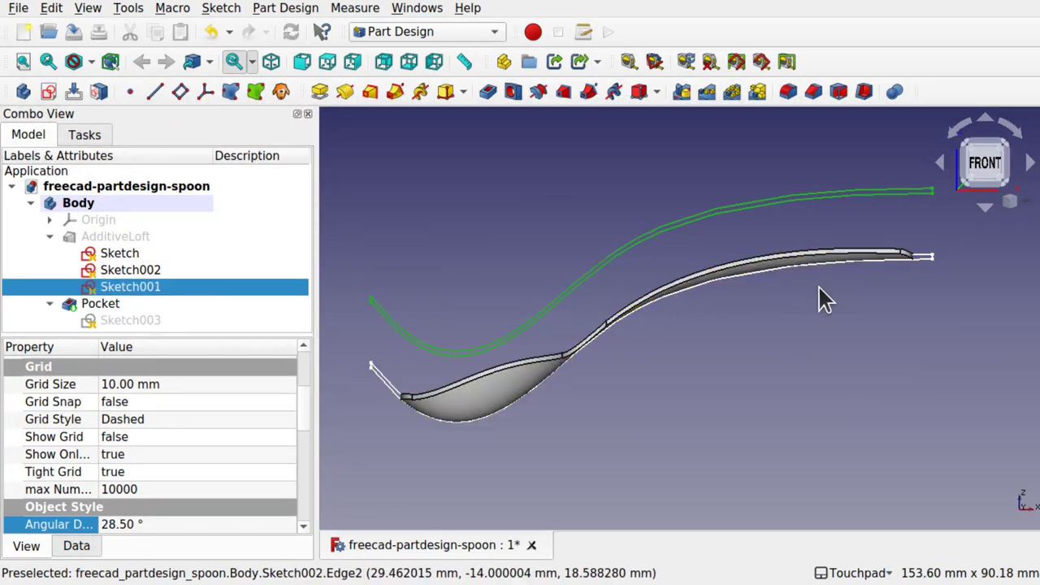
pyautogui.moveTo(922, 268); pyautogui.dragTo(835, 262)
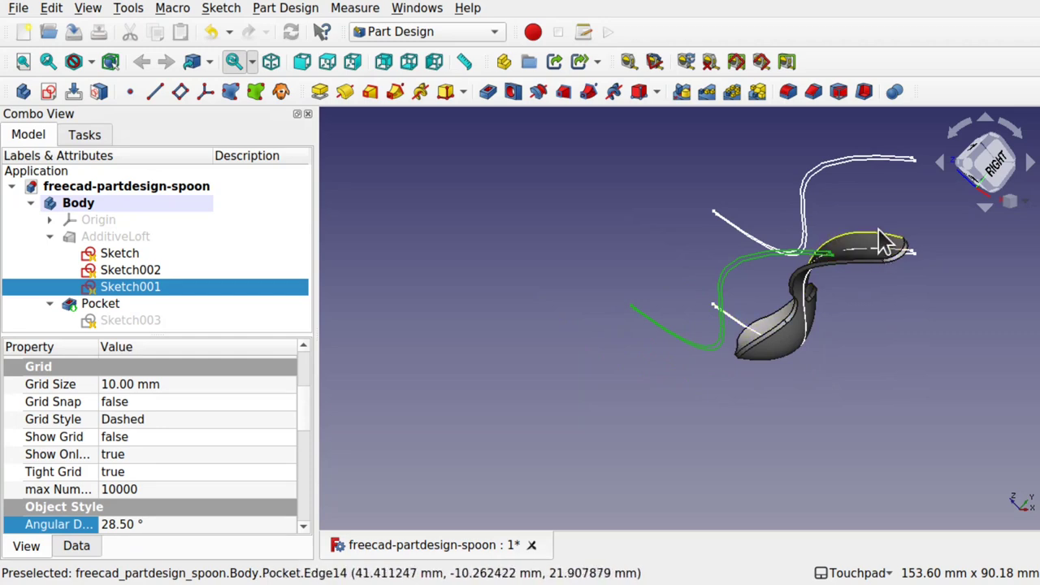
pyautogui.press('1')
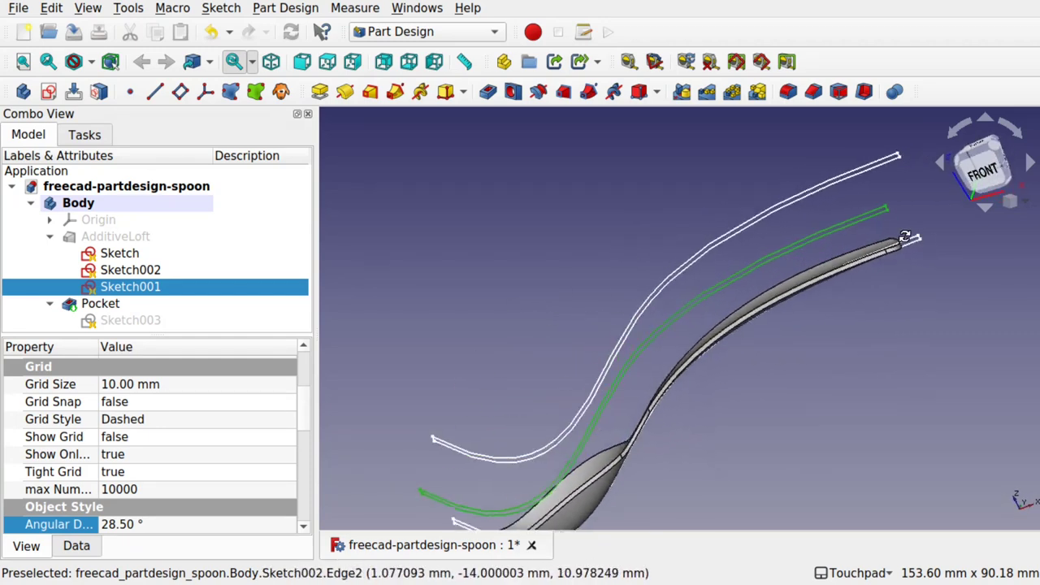
pyautogui.press('0')
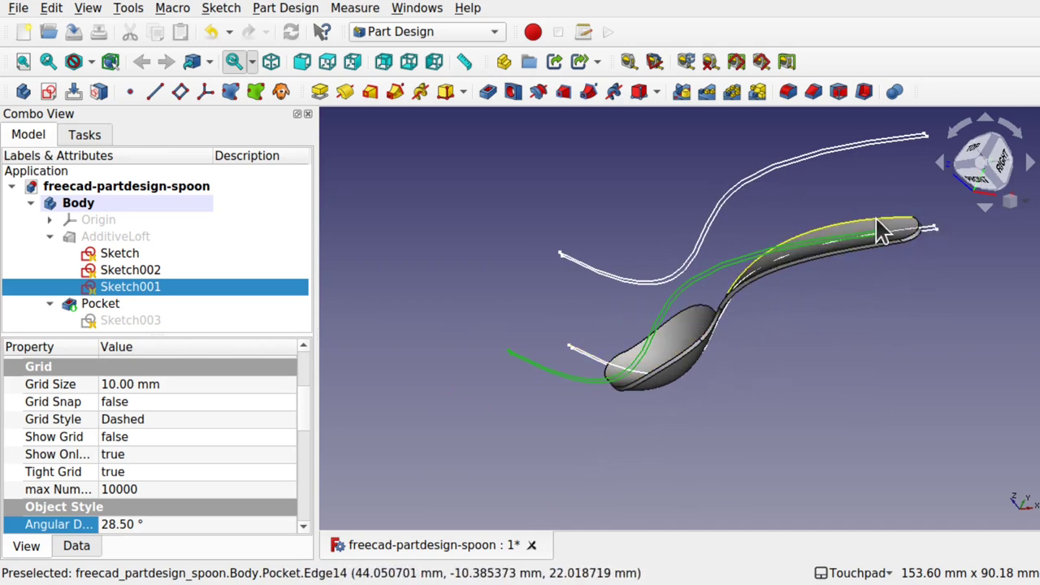
pyautogui.press('1')
pyautogui.keyDown('alt'); pyautogui.moveTo(830, 215); pyautogui.dragTo(459, 447); pyautogui.keyUp('alt')
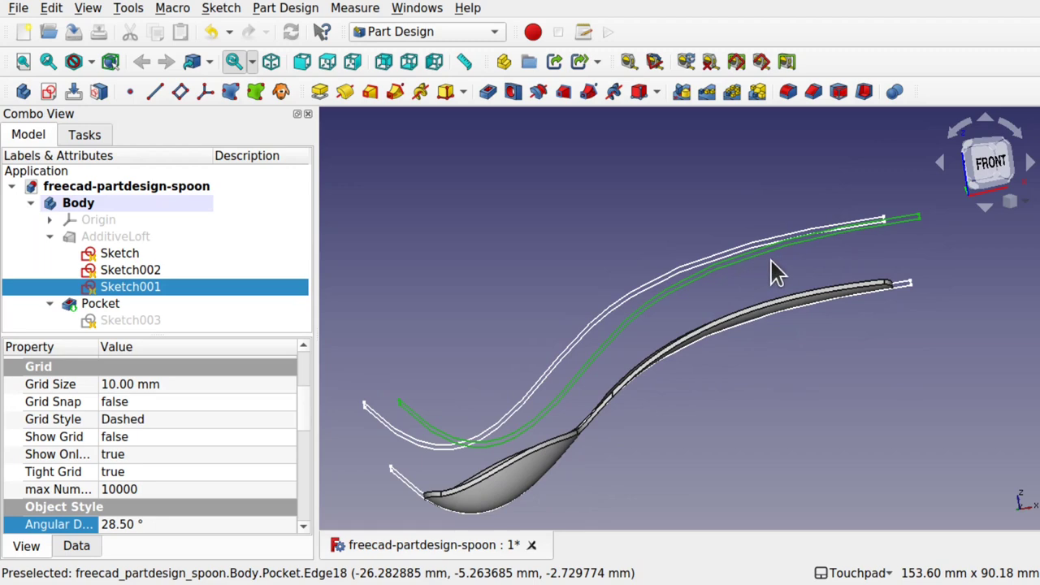
pyautogui.keyDown('alt'); pyautogui.moveTo(850, 239); pyautogui.dragTo(648, 302); pyautogui.keyUp('alt')
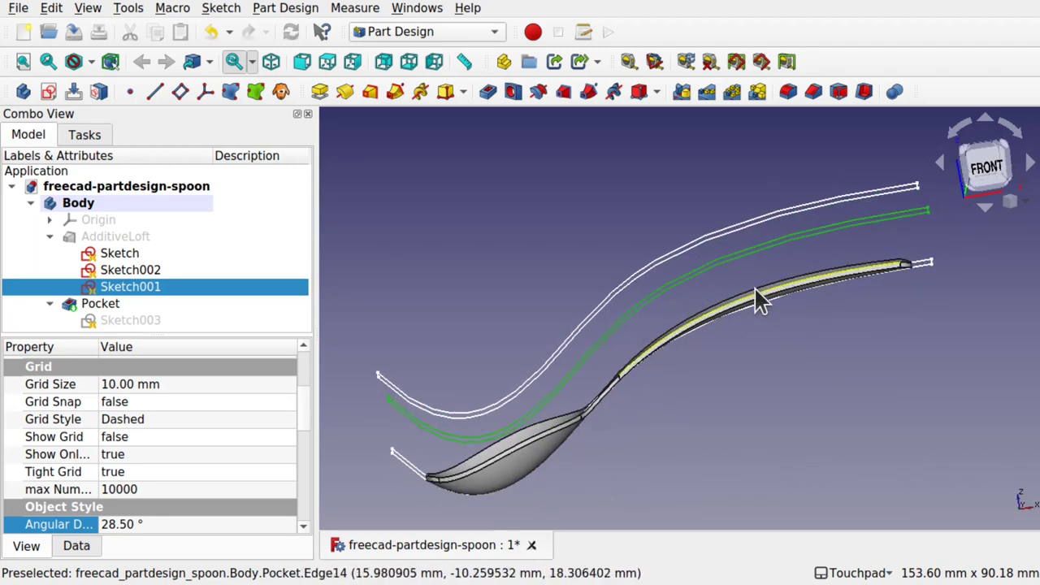
pyautogui.moveTo(853, 267)
pyautogui.keyDown('alt'); pyautogui.mouseDown()
pyautogui.moveTo(759, 181)
pyautogui.moveTo(545, 297)
pyautogui.mouseUp(); pyautogui.keyUp('alt')
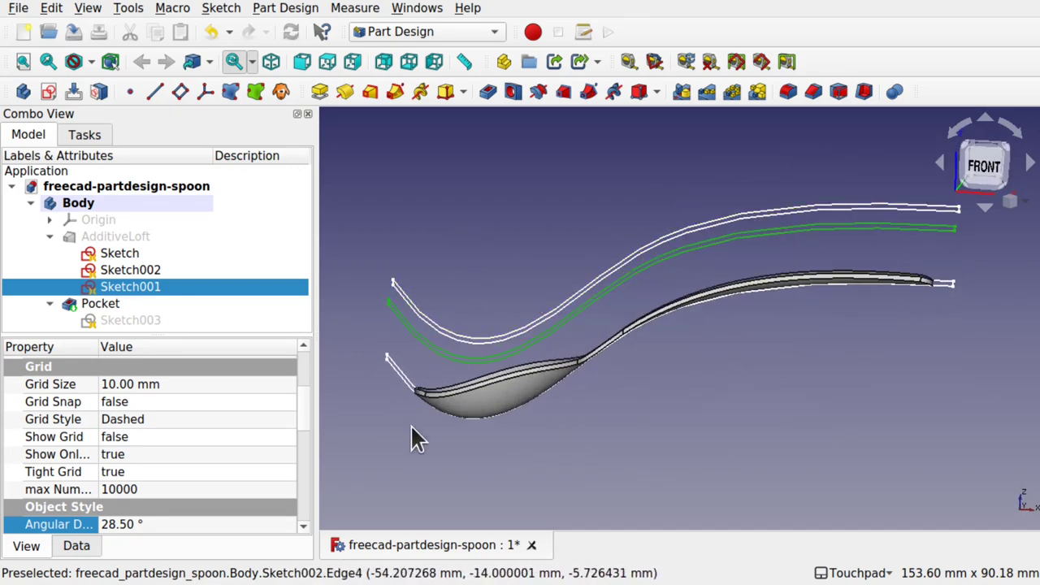
pyautogui.moveTo(852, 218)
pyautogui.keyDown('alt'); pyautogui.mouseDown()
pyautogui.moveTo(817, 225)
pyautogui.moveTo(940, 244)
pyautogui.moveTo(728, 297)
pyautogui.moveTo(679, 298)
pyautogui.moveTo(677, 313)
pyautogui.moveTo(968, 335)
pyautogui.moveTo(541, 343)
pyautogui.moveTo(443, 388)
pyautogui.mouseUp(); pyautogui.keyUp('alt')
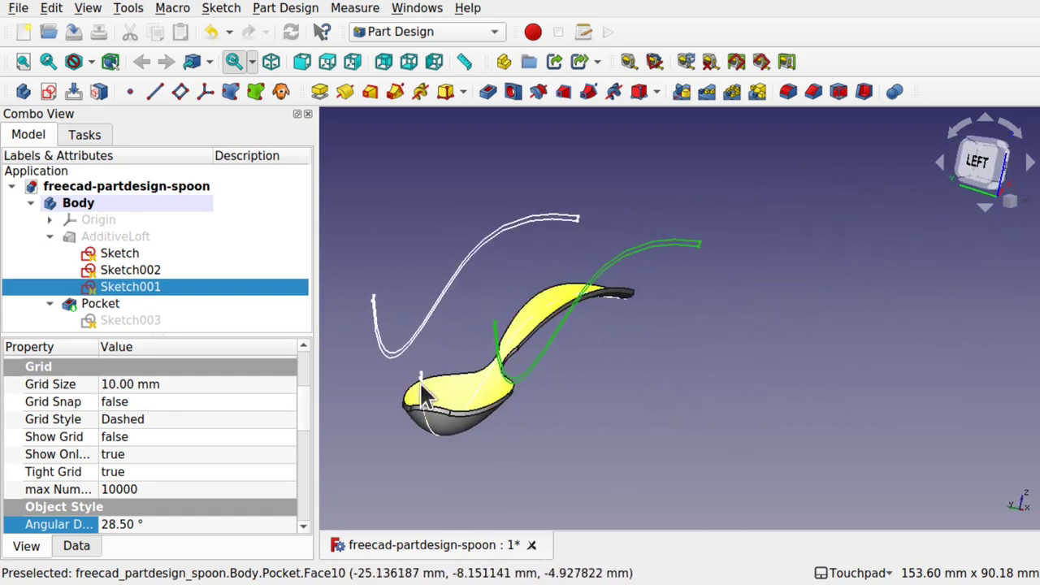
pyautogui.moveTo(365, 325)
pyautogui.keyDown('alt'); pyautogui.mouseDown()
pyautogui.moveTo(740, 313)
pyautogui.moveTo(623, 311)
pyautogui.moveTo(761, 325)
pyautogui.moveTo(638, 304)
pyautogui.moveTo(908, 317)
pyautogui.moveTo(446, 314)
pyautogui.moveTo(779, 321)
pyautogui.moveTo(723, 319)
pyautogui.mouseUp(); pyautogui.keyUp('alt')
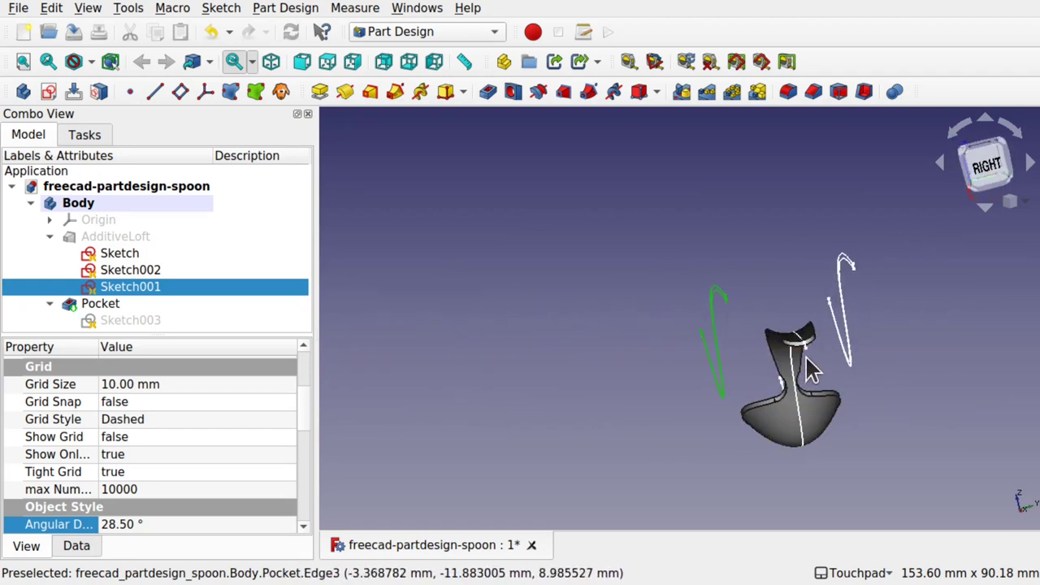
pyautogui.moveTo(813, 358)
pyautogui.keyDown('alt'); pyautogui.mouseDown()
pyautogui.moveTo(847, 365)
pyautogui.moveTo(731, 341)
pyautogui.mouseUp(); pyautogui.keyUp('alt')
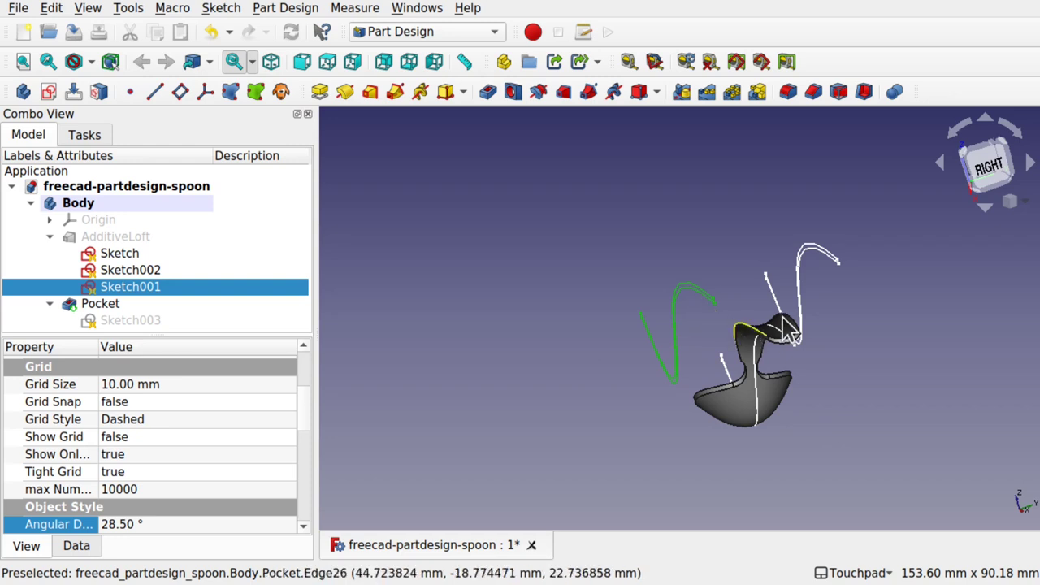
pyautogui.keyDown('alt'); pyautogui.moveTo(808, 349); pyautogui.dragTo(633, 354); pyautogui.keyUp('alt')
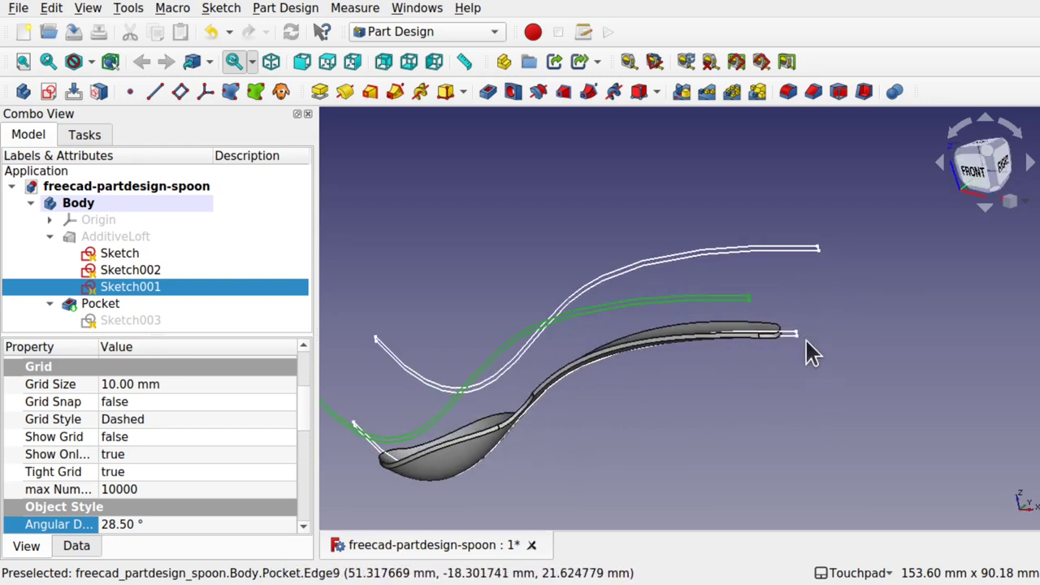
pyautogui.moveTo(610, 388)
pyautogui.keyDown('alt'); pyautogui.mouseDown()
pyautogui.moveTo(631, 409)
pyautogui.moveTo(673, 343)
pyautogui.moveTo(624, 468)
pyautogui.mouseUp(); pyautogui.keyUp('alt')
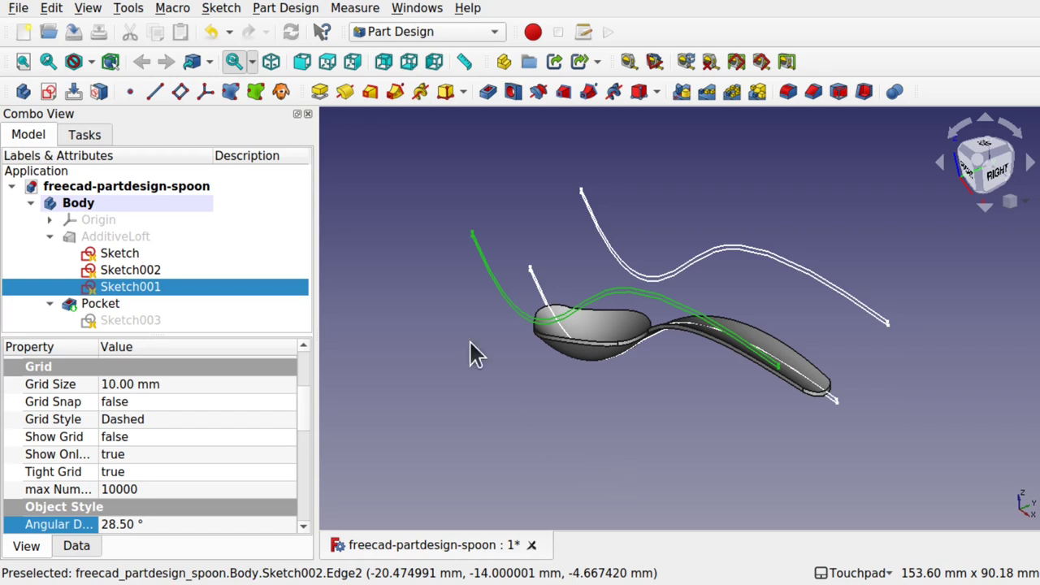
# Step: Delete the pocket and the additive loft from the body, keeping all four sketches
pyautogui.click(101, 304)
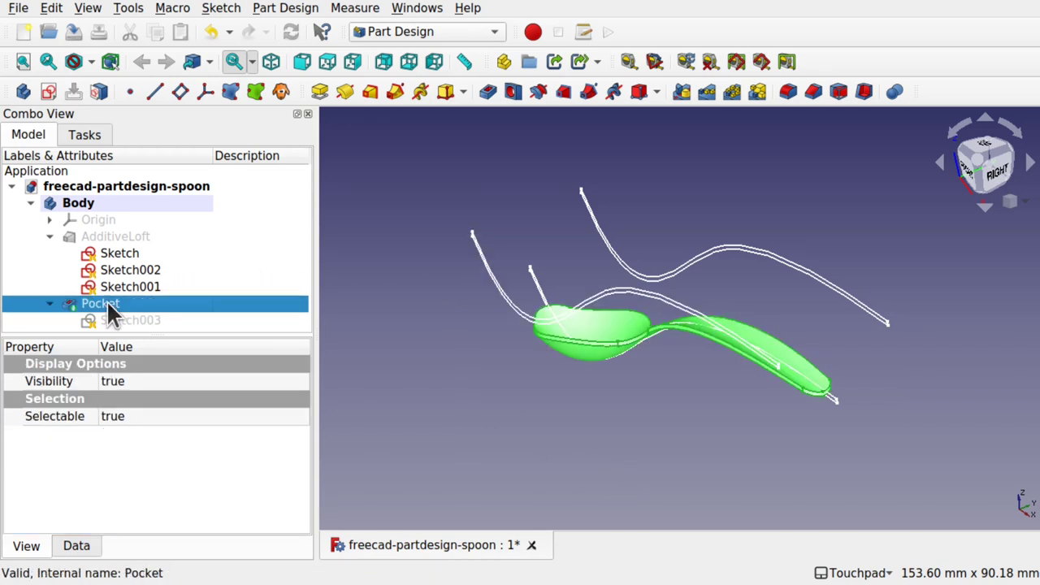
pyautogui.press('Delete')
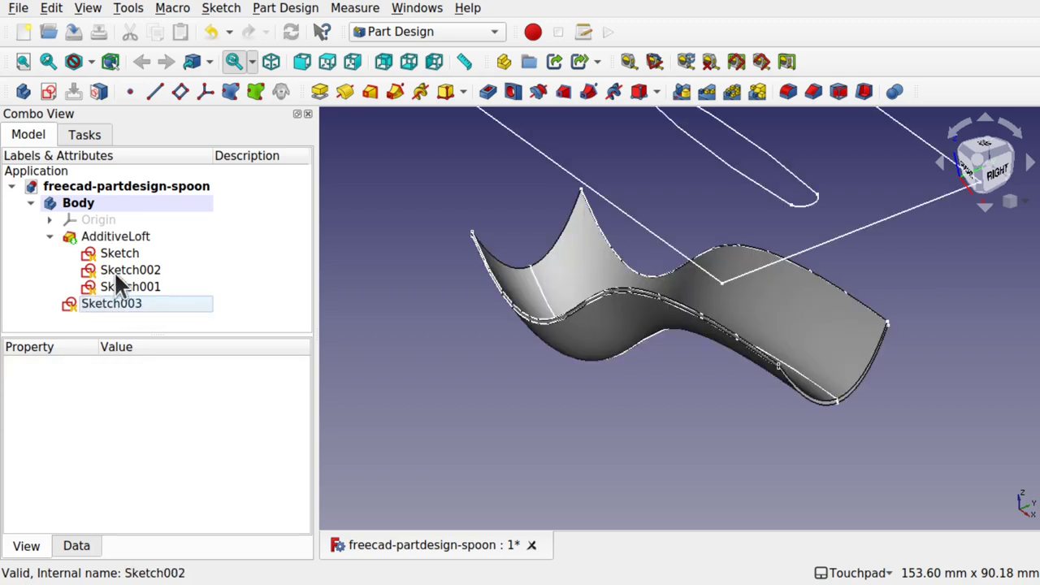
pyautogui.click(101, 235)
pyautogui.press('Delete')
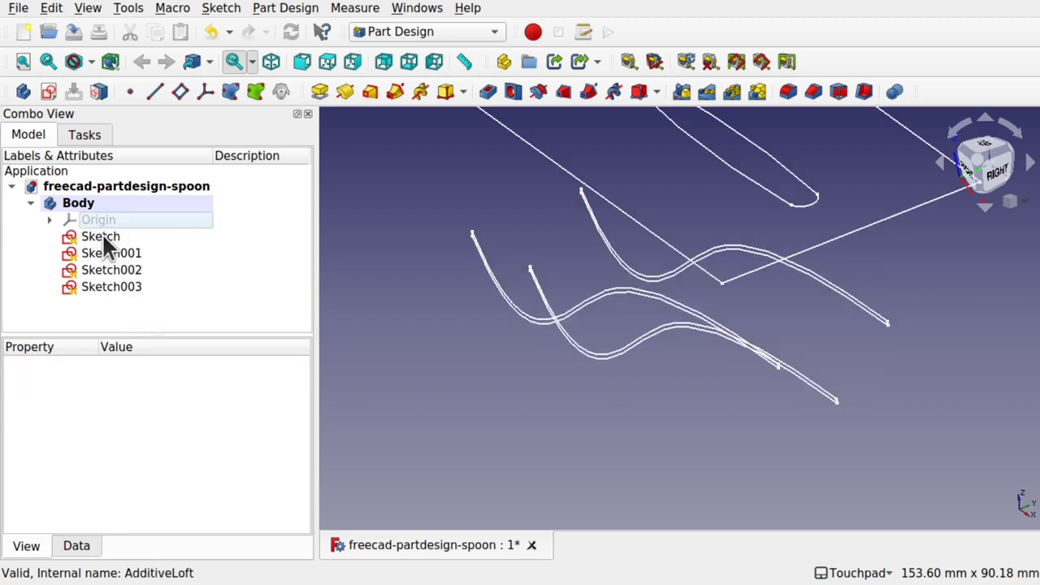
# Step: Delete the four sides of the rectangle around the spoon outline in Sketch003, close the sketch and clear the selection
pyautogui.click(133, 284)
pyautogui.doubleClick(132, 286)
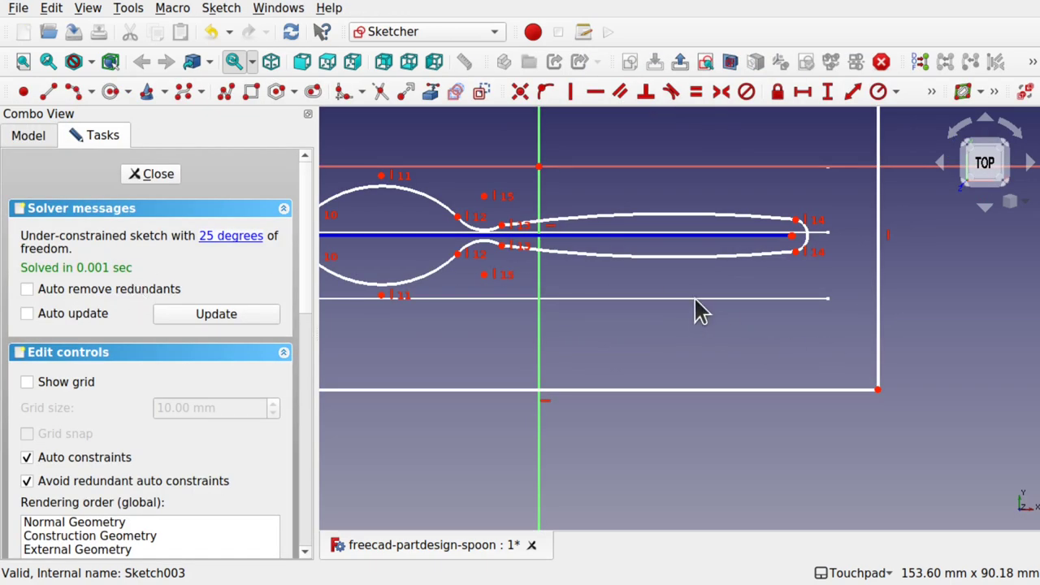
pyautogui.scroll(-2, 700, 312)
pyautogui.scroll(-2, 698, 310)
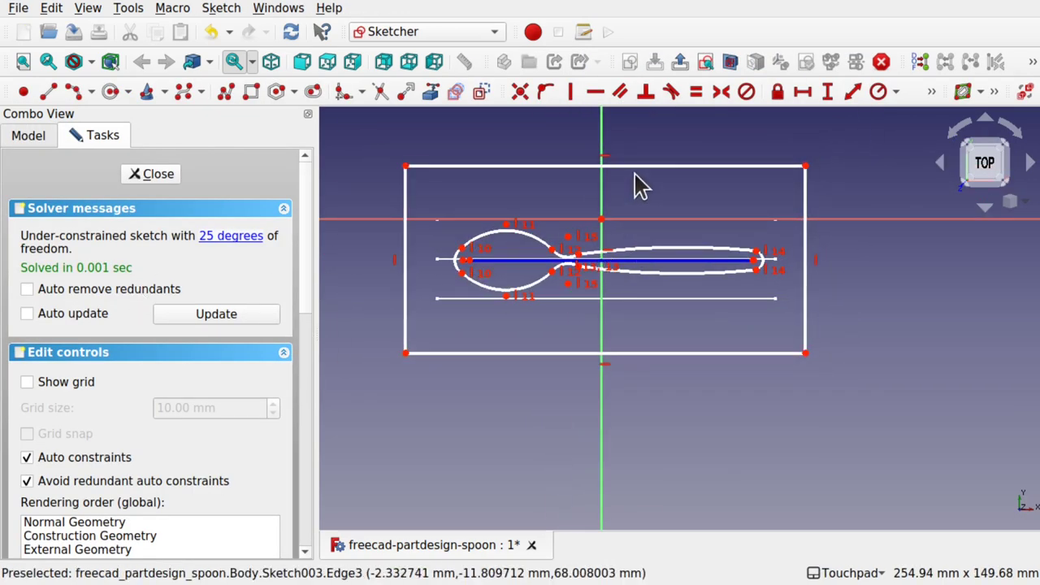
pyautogui.click(657, 171)
pyautogui.press('Delete')
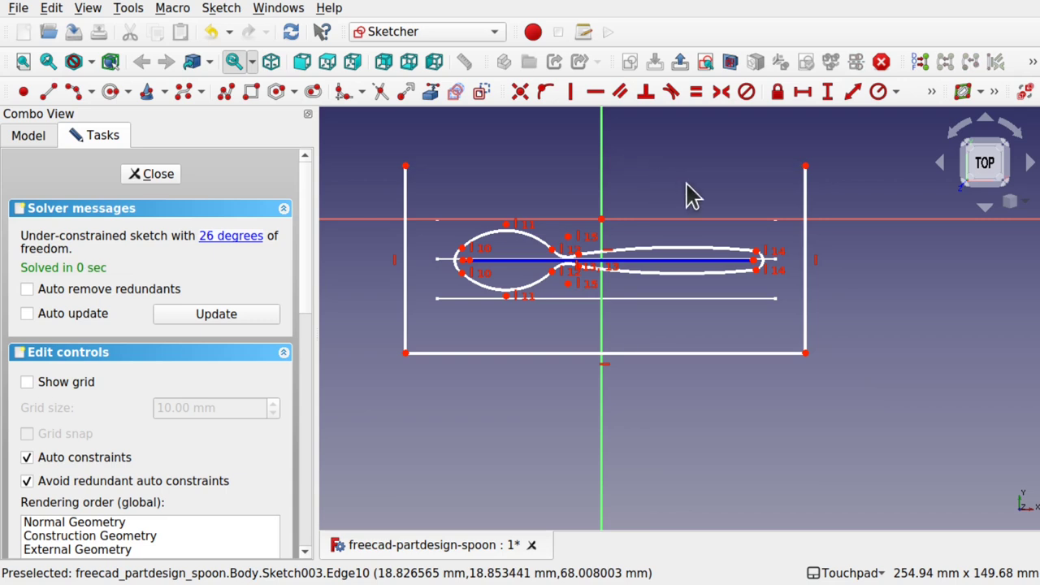
pyautogui.click(807, 236)
pyautogui.press('Delete')
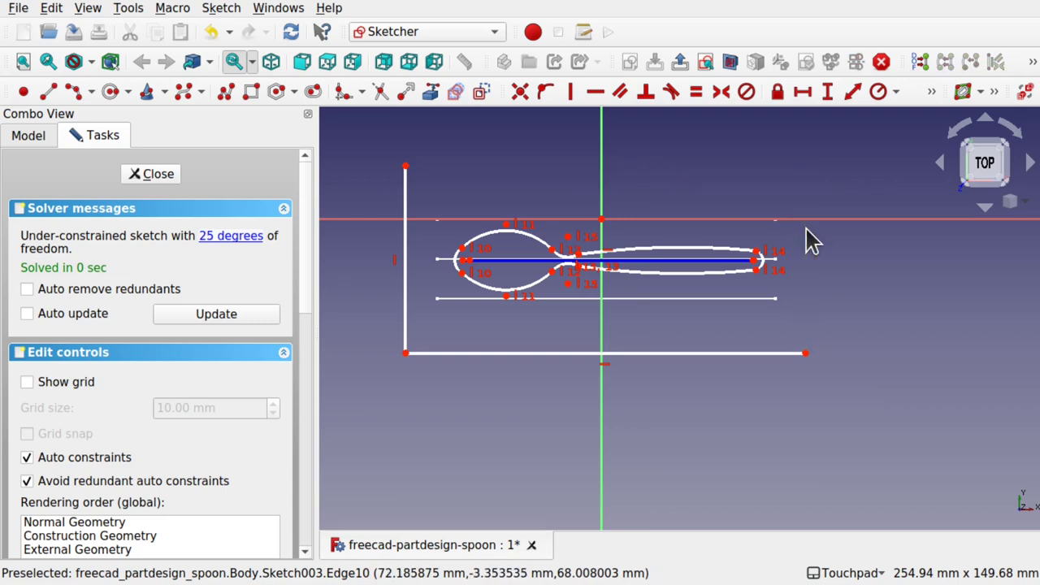
pyautogui.moveTo(839, 341); pyautogui.dragTo(339, 370)
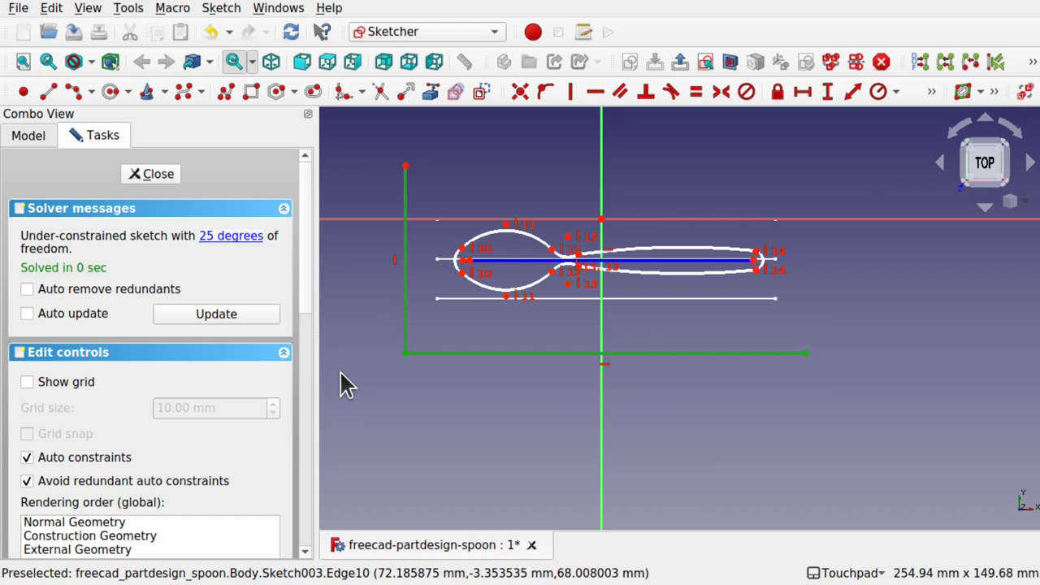
pyautogui.press('Delete')
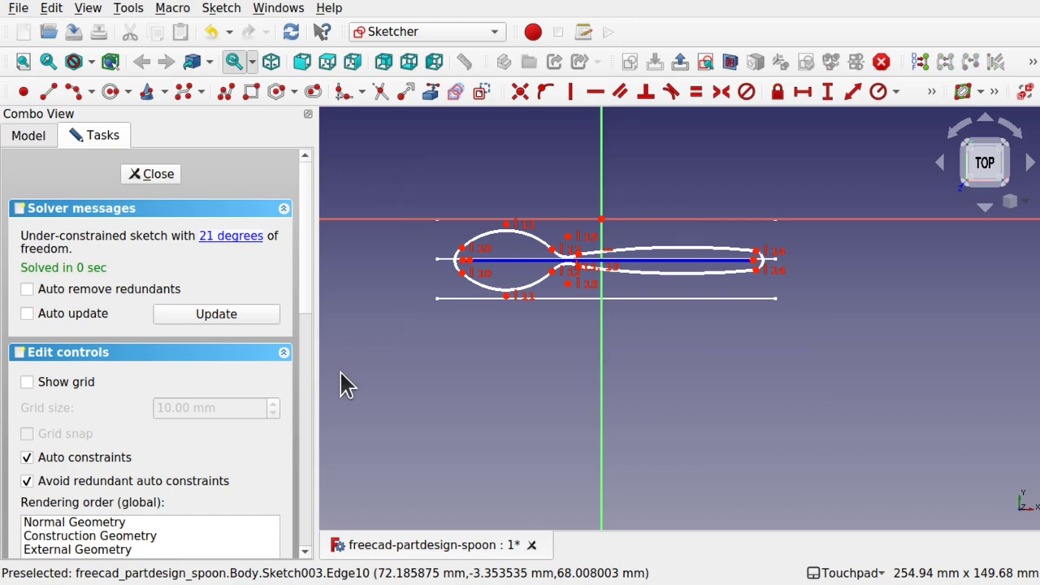
pyautogui.click(168, 172)
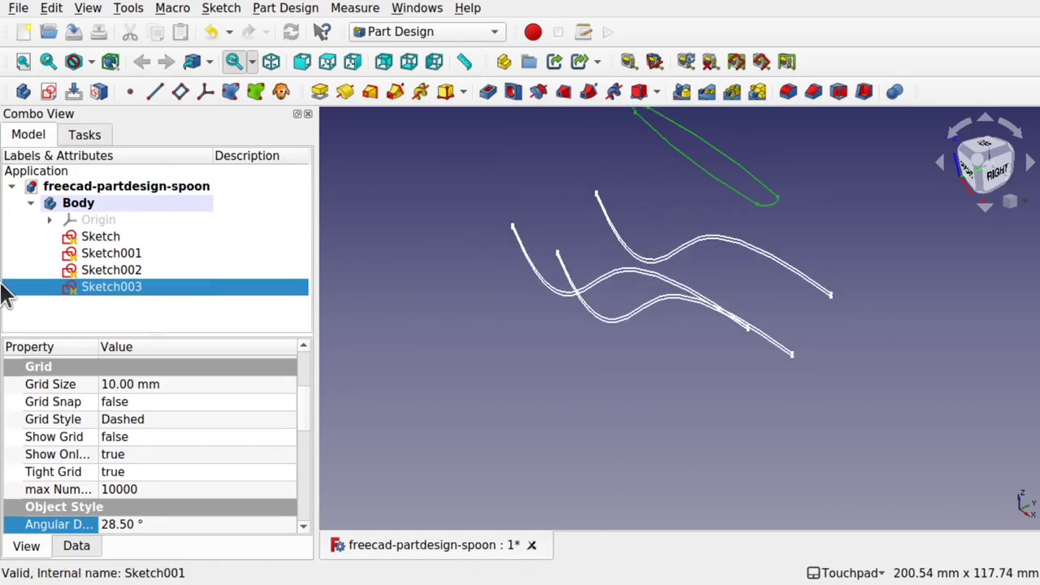
pyautogui.click(76, 301)
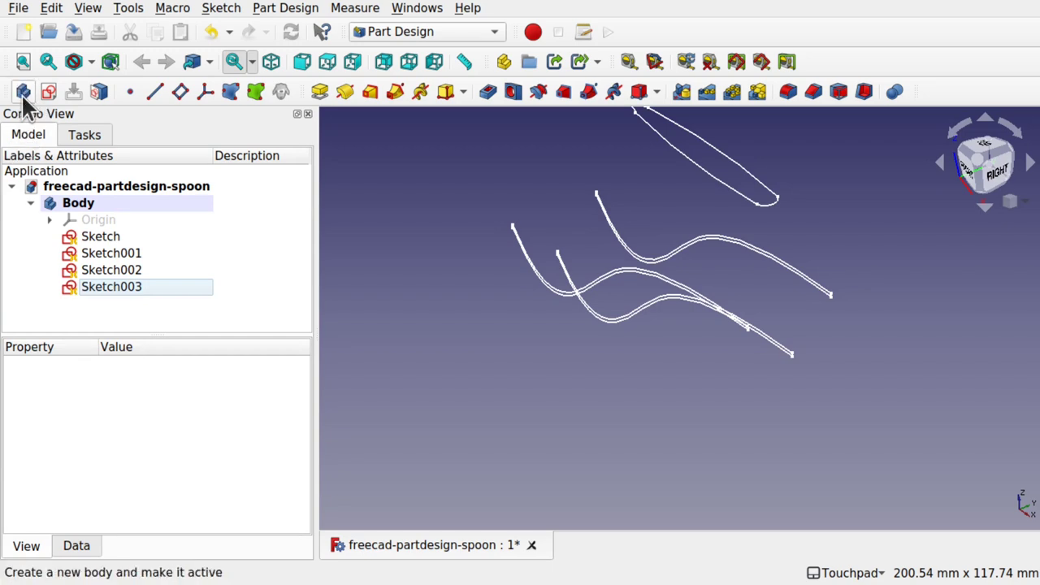
# Step: Create a second body in the document and go through the three profile sketches in the original body
pyautogui.click(23, 91)
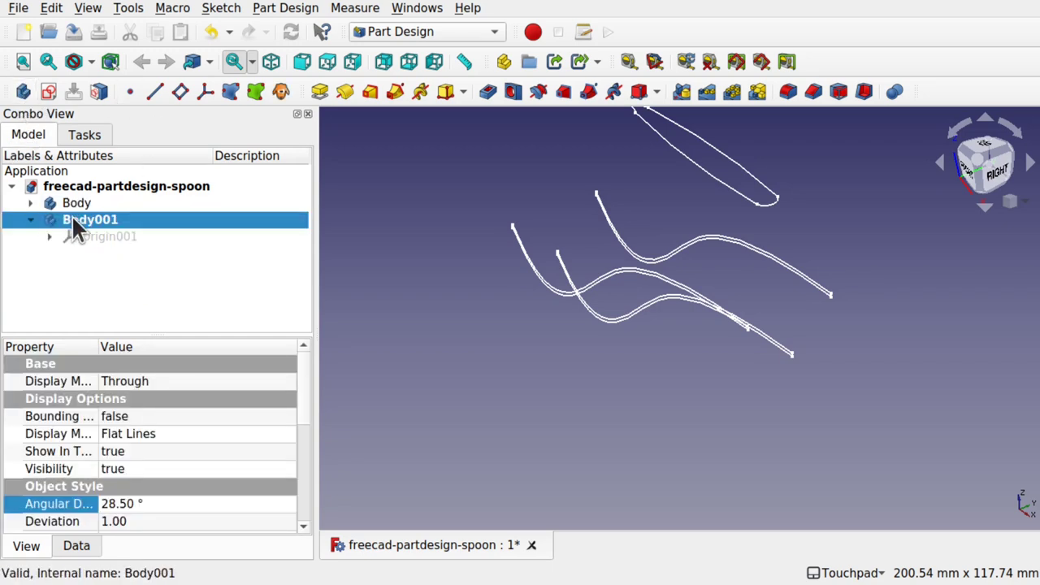
pyautogui.click(95, 255)
pyautogui.click(37, 201)
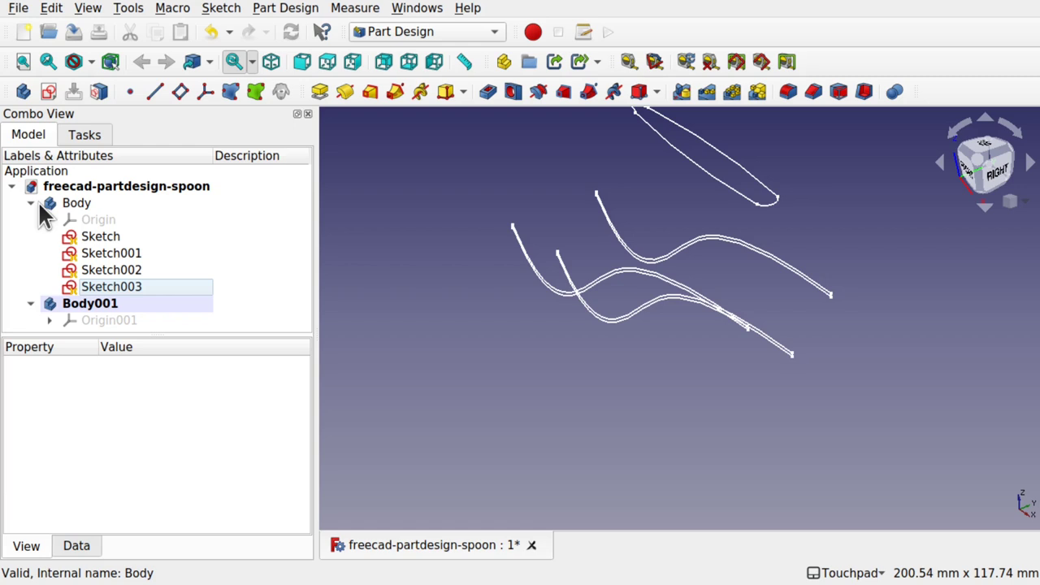
pyautogui.click(115, 237)
pyautogui.click(115, 252)
pyautogui.click(115, 270)
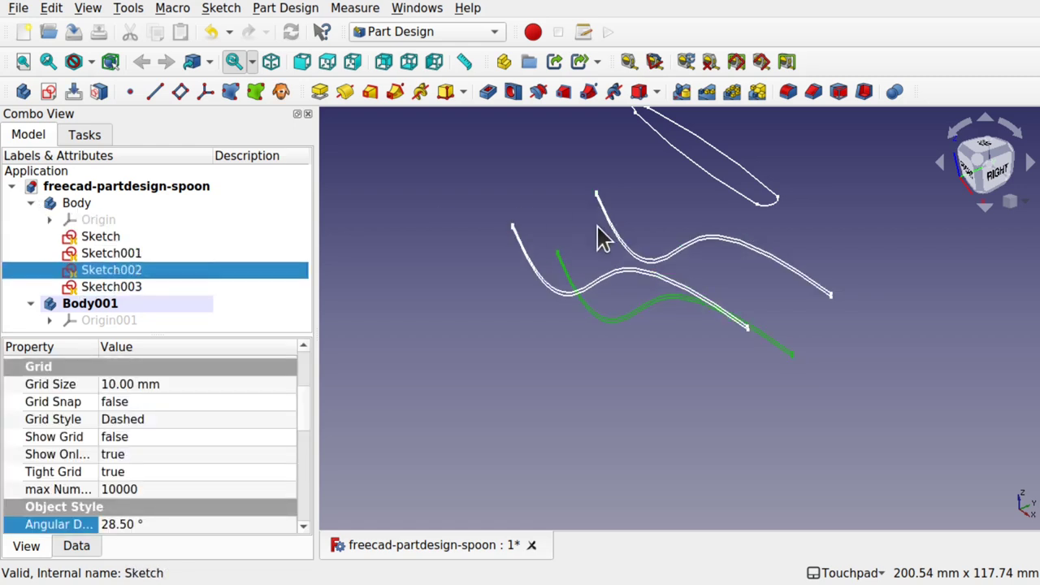
# Step: Move the spoon outline Sketch003 out of the original body and into Body001
pyautogui.click(109, 286)
pyautogui.moveTo(109, 286)
pyautogui.mouseDown()
pyautogui.moveTo(168, 285)
pyautogui.moveTo(141, 302)
pyautogui.moveTo(65, 304)
pyautogui.mouseUp()
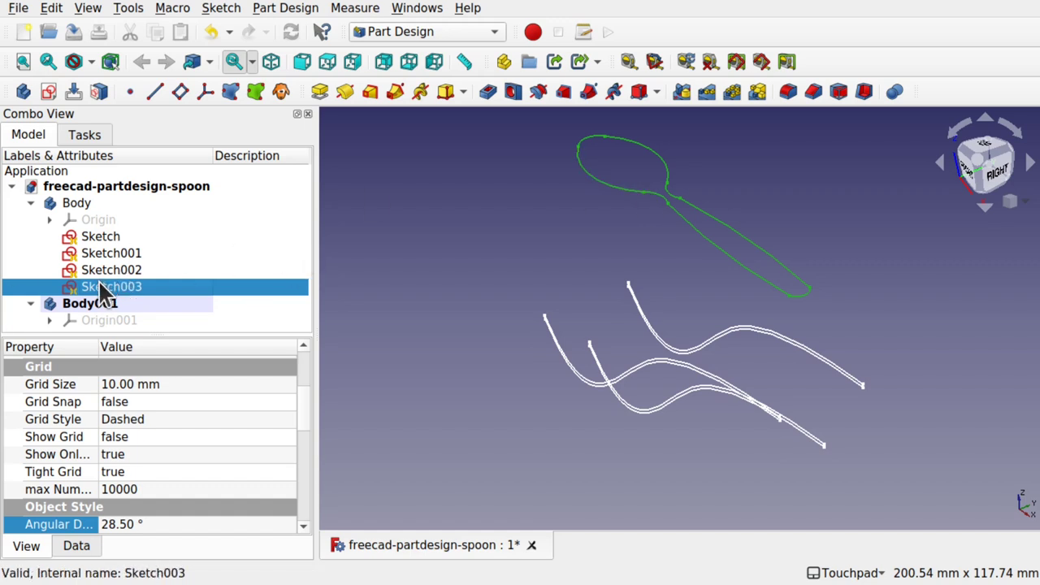
pyautogui.moveTo(103, 277)
pyautogui.mouseDown()
pyautogui.moveTo(102, 324)
pyautogui.moveTo(89, 304)
pyautogui.moveTo(95, 323)
pyautogui.moveTo(90, 182)
pyautogui.mouseUp()
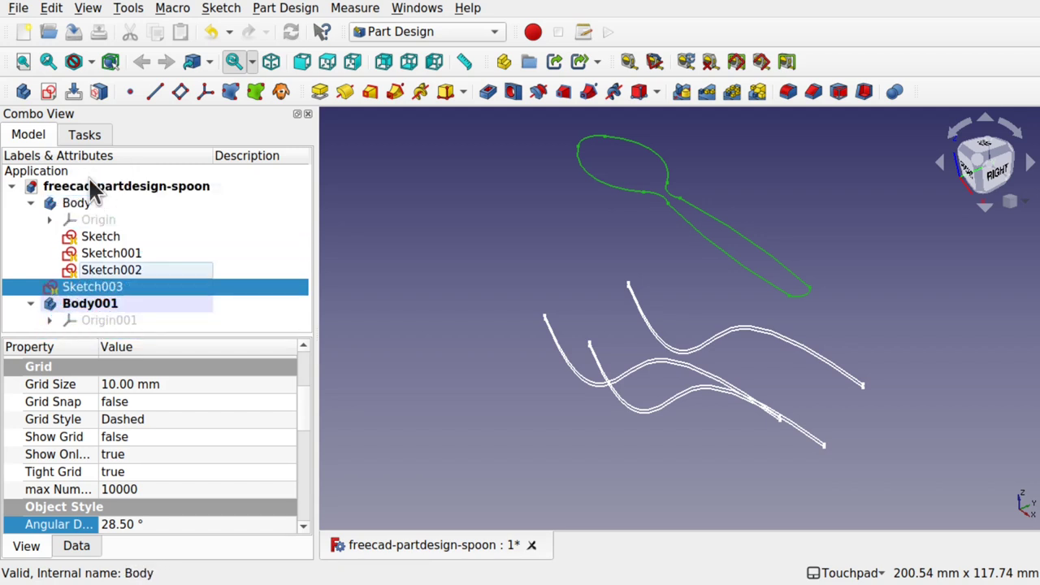
pyautogui.click(30, 203)
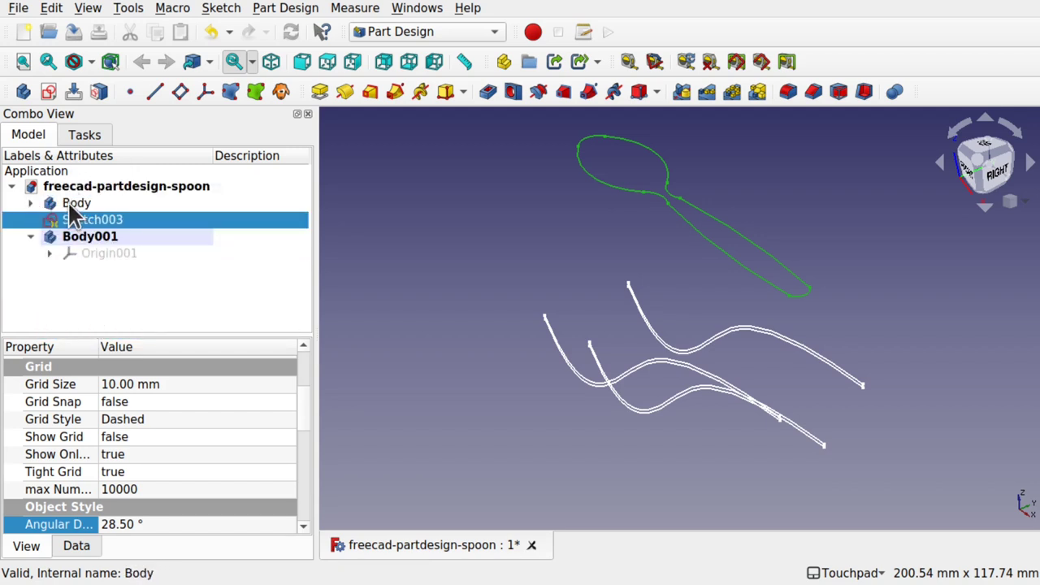
pyautogui.moveTo(70, 229)
pyautogui.mouseDown()
pyautogui.moveTo(116, 248)
pyautogui.moveTo(108, 244)
pyautogui.mouseUp()
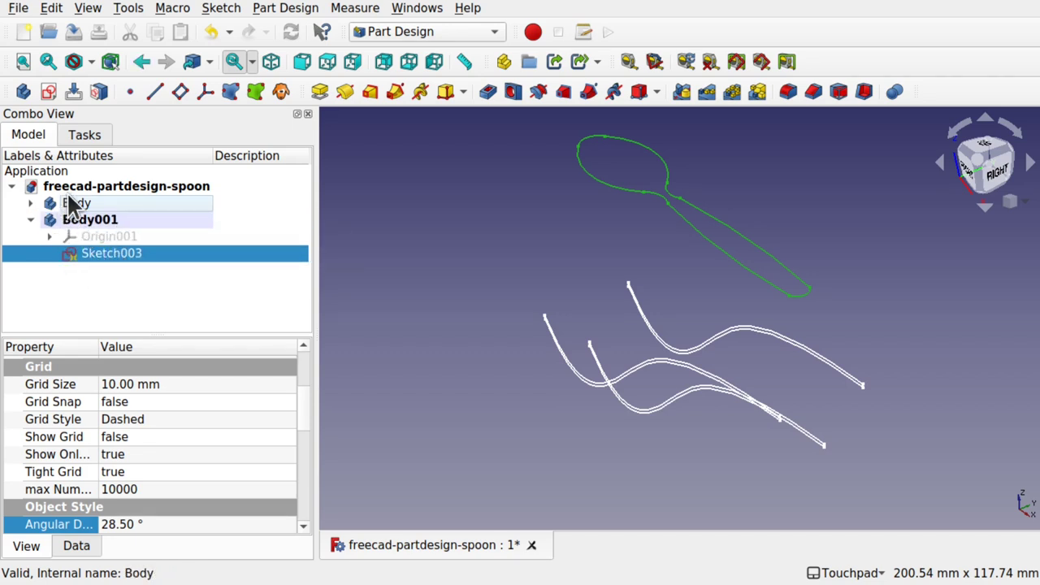
# Step: Examine which sketches each of the two bodies contains, including the individual profile sketches, and clear the selection
pyautogui.click(30, 203)
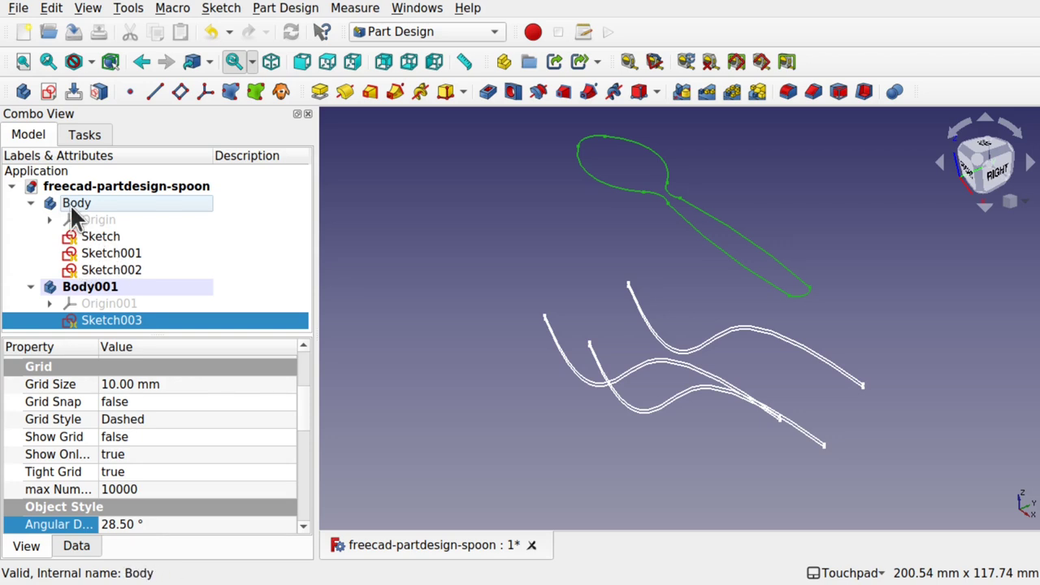
pyautogui.click(29, 203)
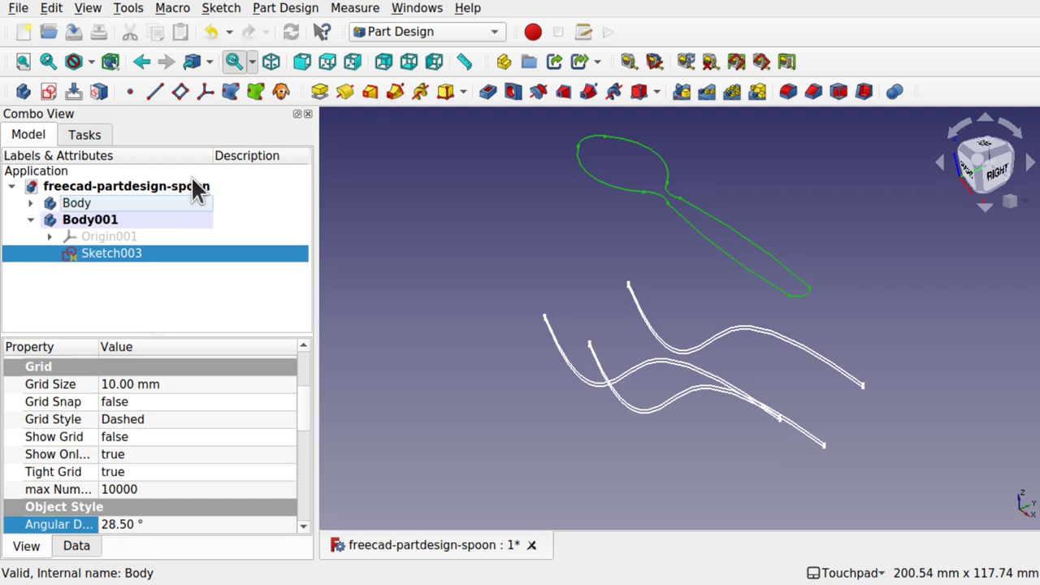
pyautogui.click(145, 186)
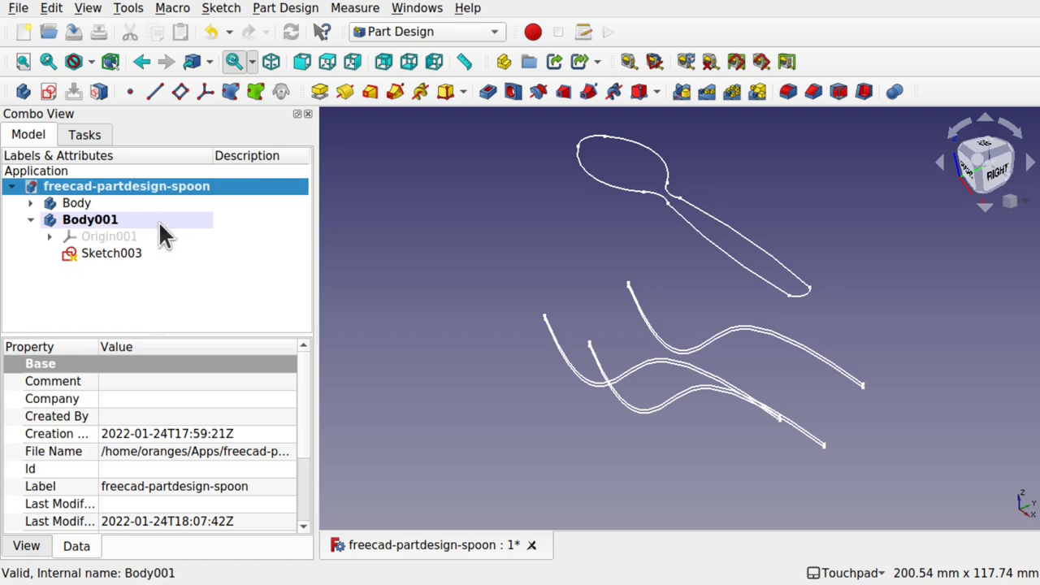
pyautogui.click(31, 203)
pyautogui.click(68, 207)
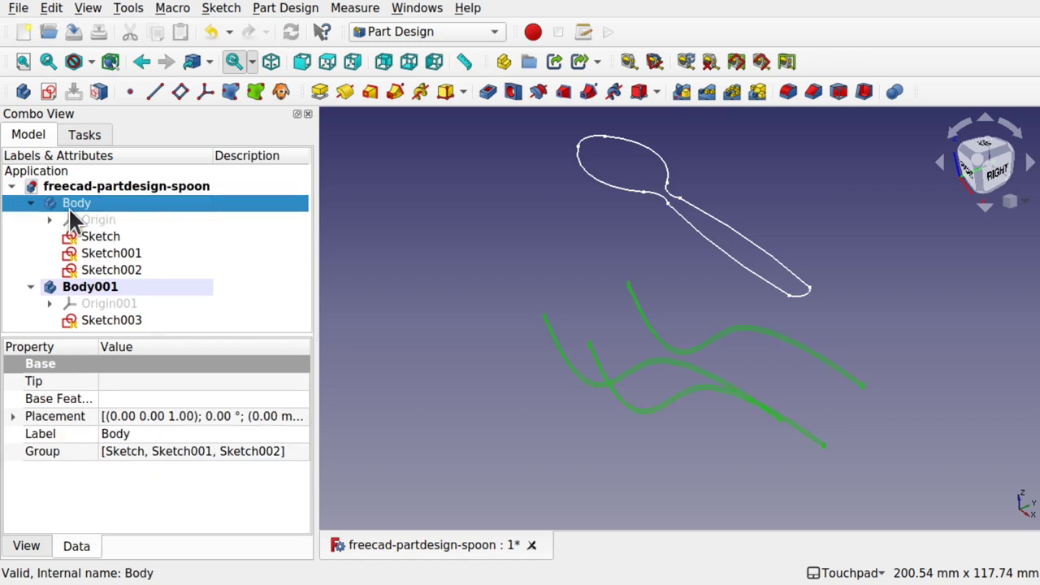
pyautogui.click(99, 295)
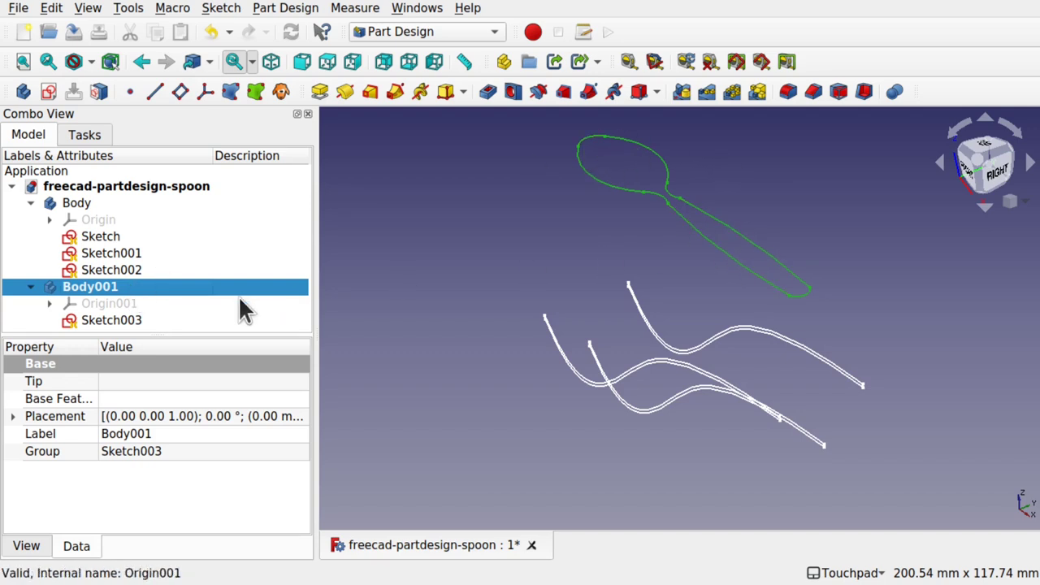
pyautogui.click(121, 241)
pyautogui.click(119, 248)
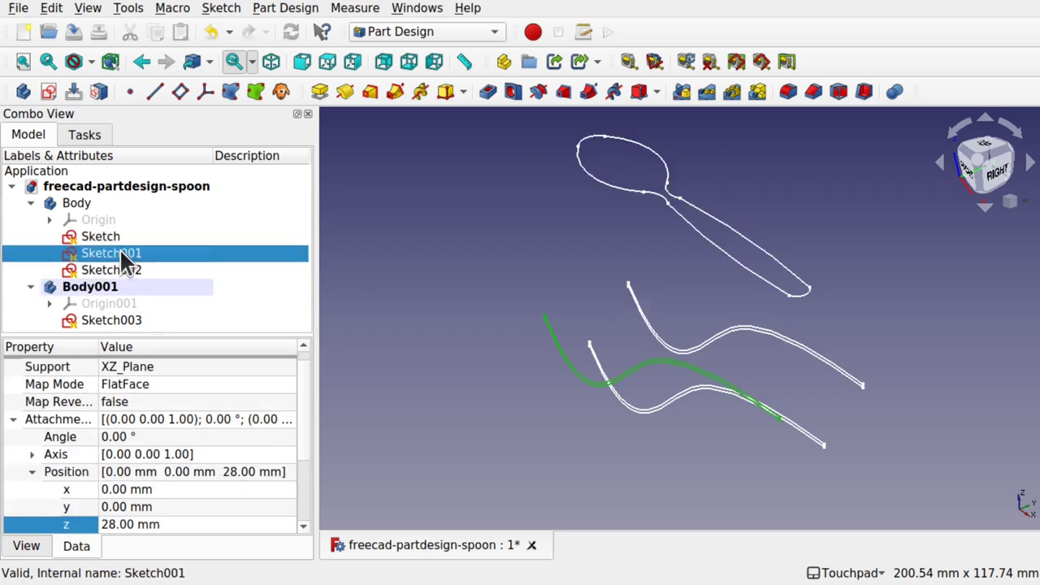
pyautogui.click(114, 265)
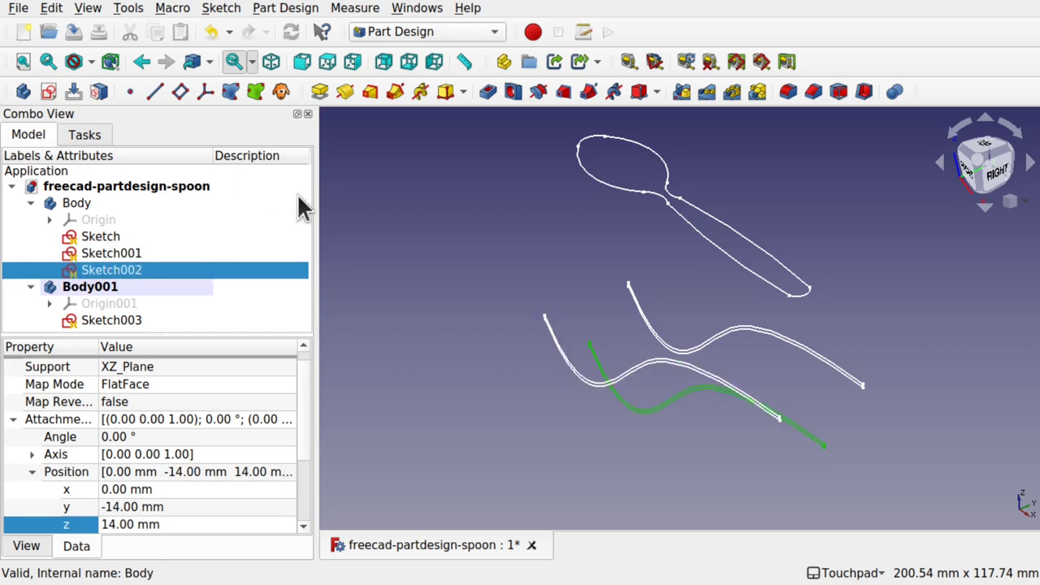
pyautogui.click(524, 345)
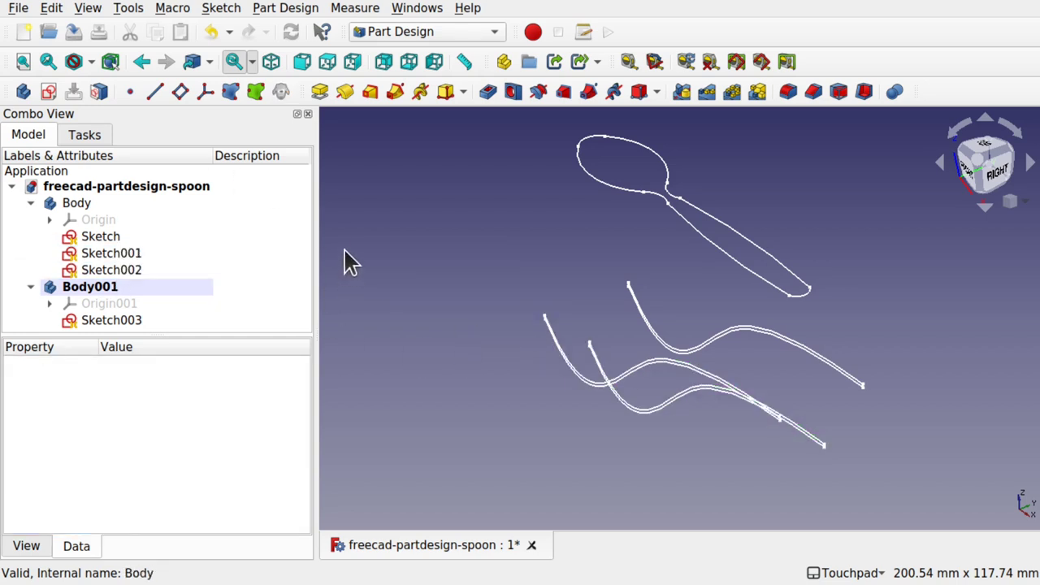
# Step: Try to create an additive loft from Sketch, Sketch002 and Sketch001 while Body001 is the active body
pyautogui.click(103, 238)
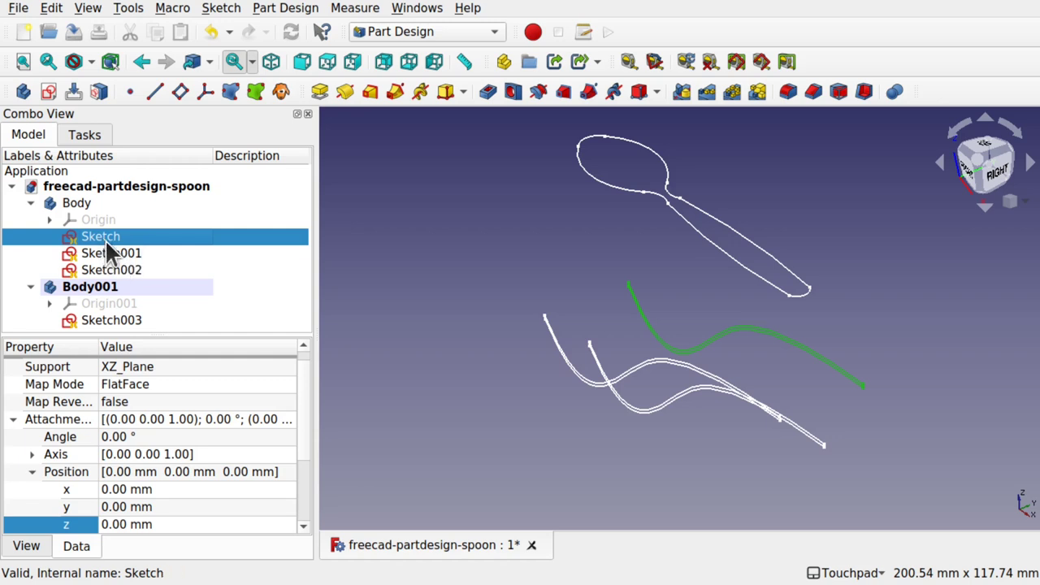
pyautogui.keyDown('ctrl'); pyautogui.click(134, 270); pyautogui.keyUp('ctrl')
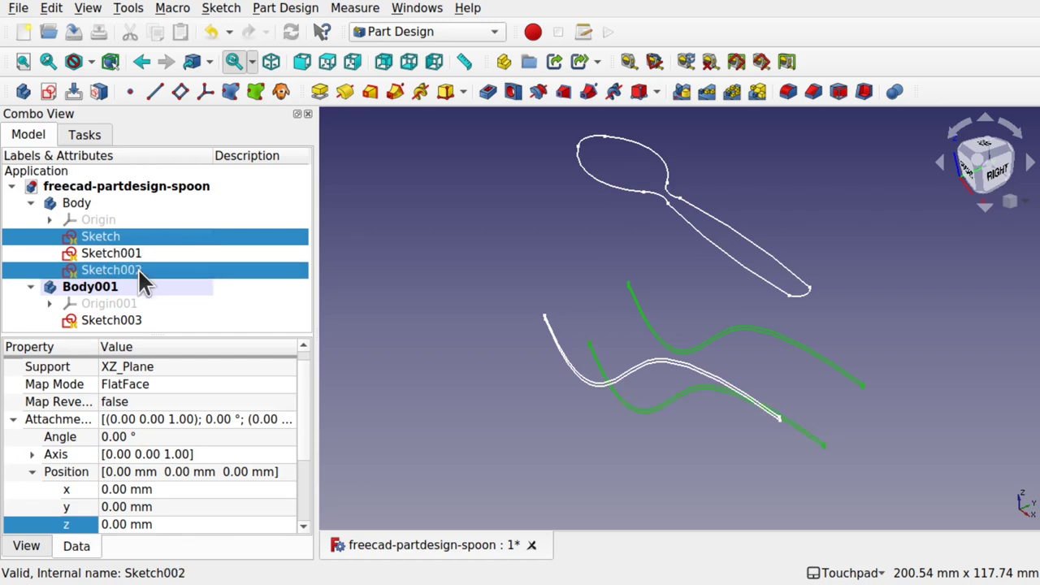
pyautogui.keyDown('alt'); pyautogui.moveTo(711, 381); pyautogui.dragTo(772, 358); pyautogui.keyUp('alt')
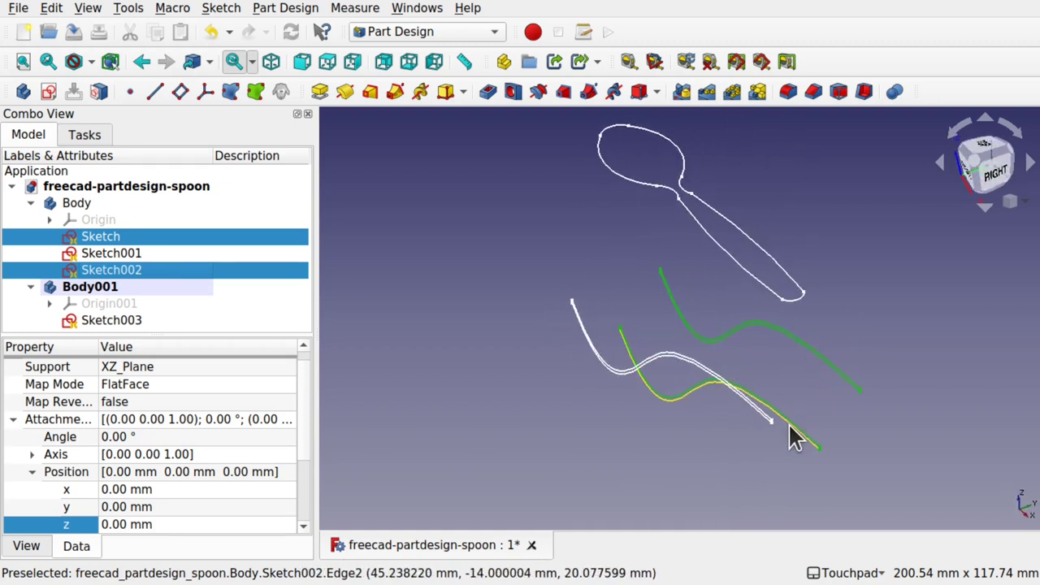
pyautogui.keyDown('ctrl'); pyautogui.click(119, 259); pyautogui.keyUp('ctrl')
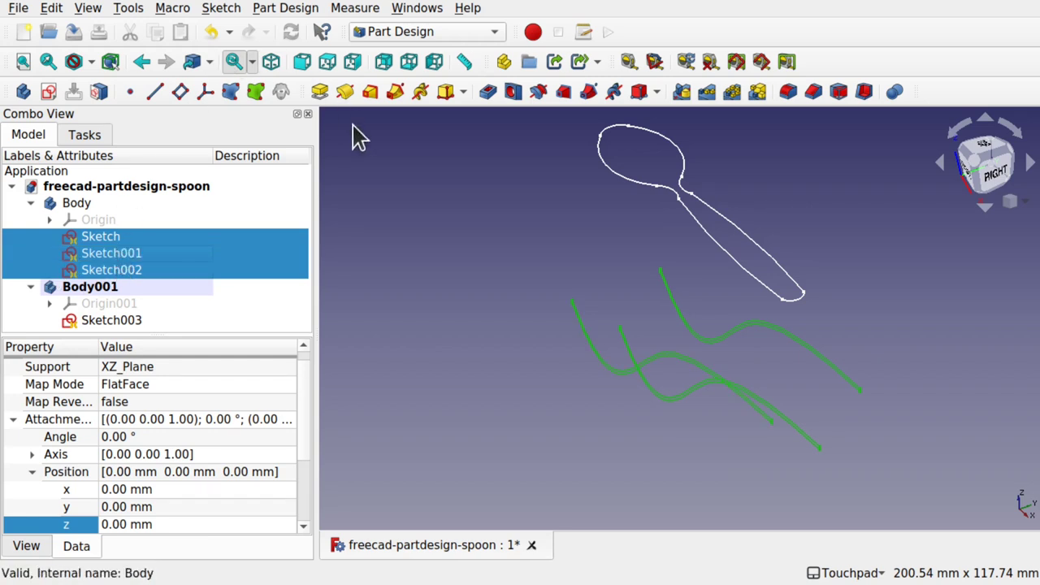
pyautogui.click(278, 10)
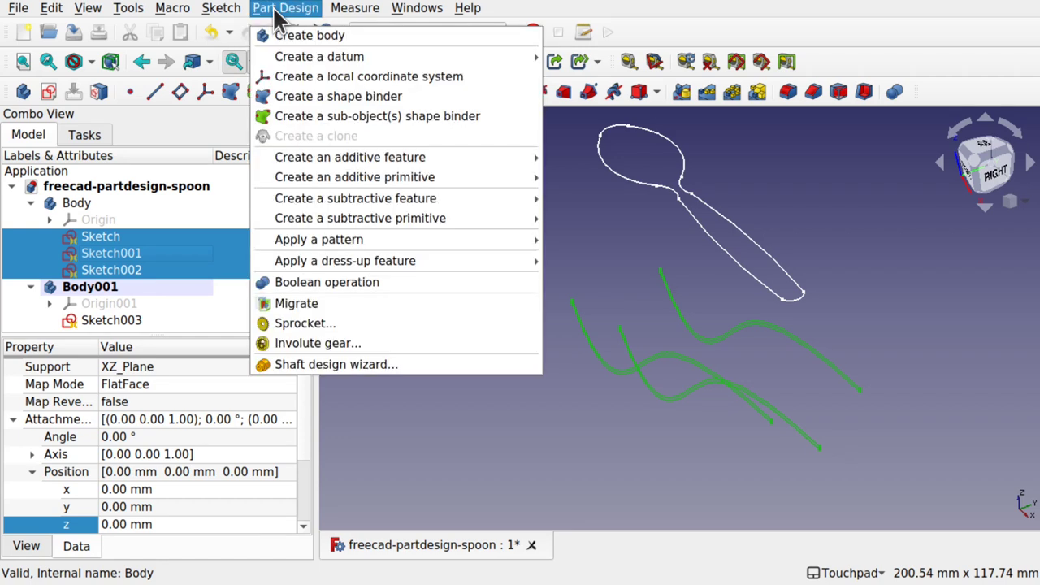
pyautogui.moveTo(423, 241)
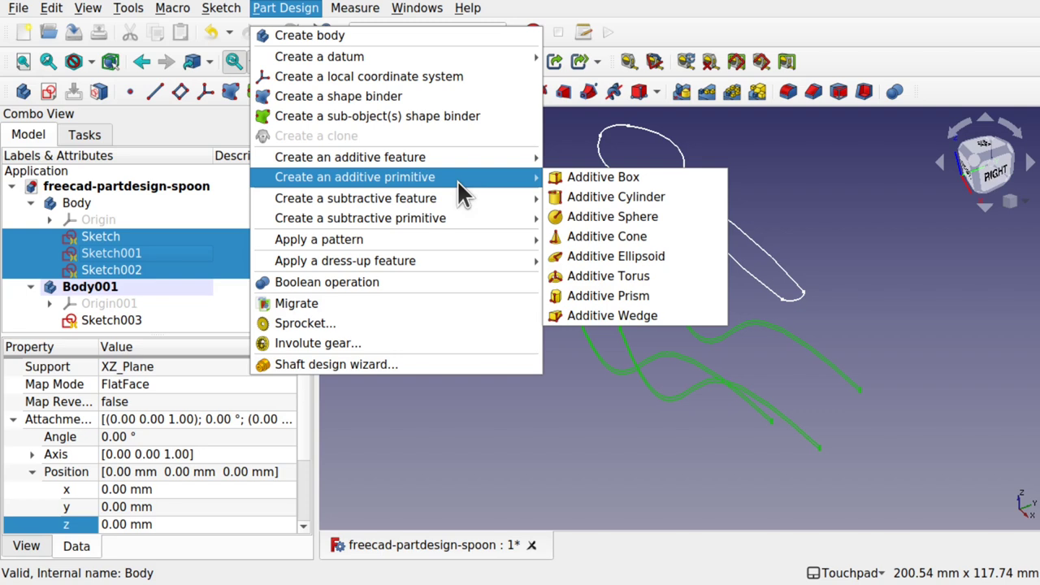
pyautogui.moveTo(476, 156)
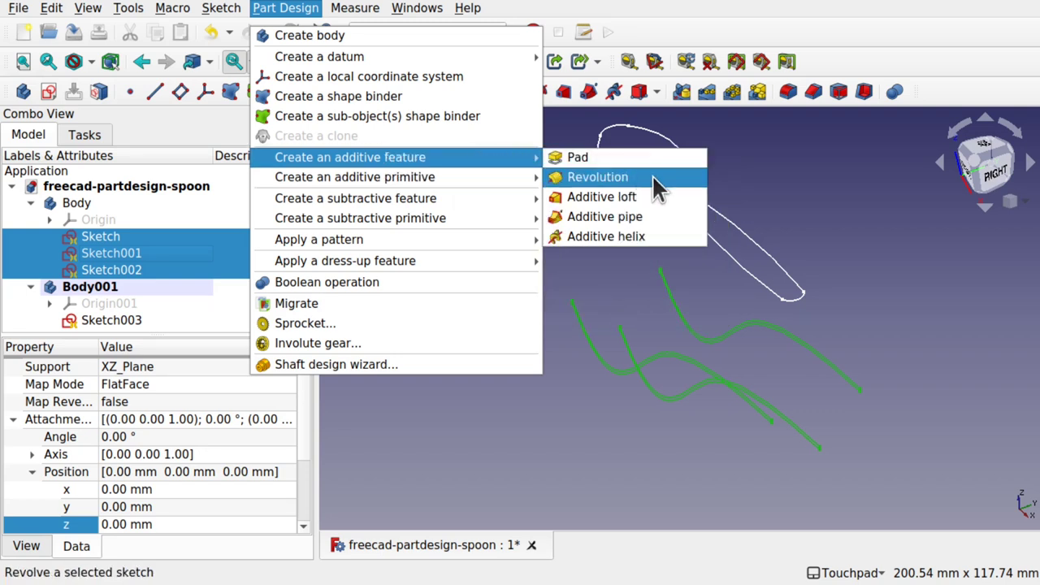
pyautogui.click(650, 195)
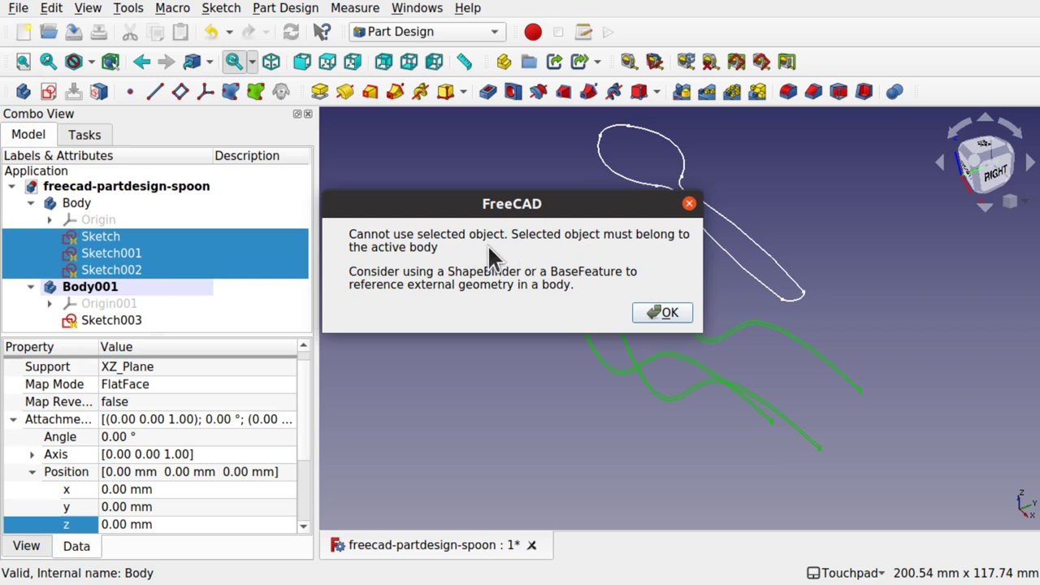
pyautogui.click(663, 312)
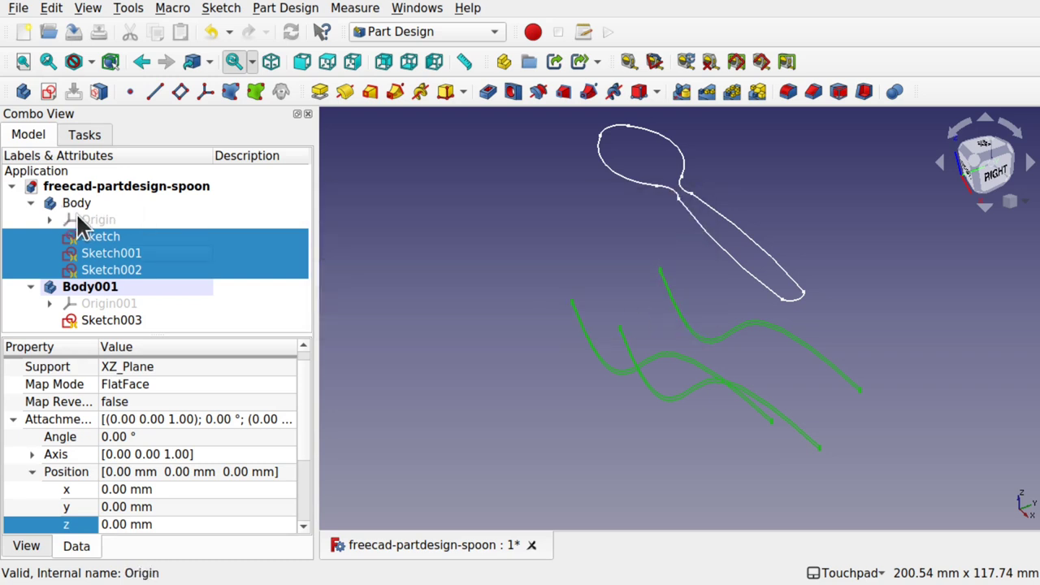
# Step: Make the original body with the three profile sketches the active body
pyautogui.click(72, 289)
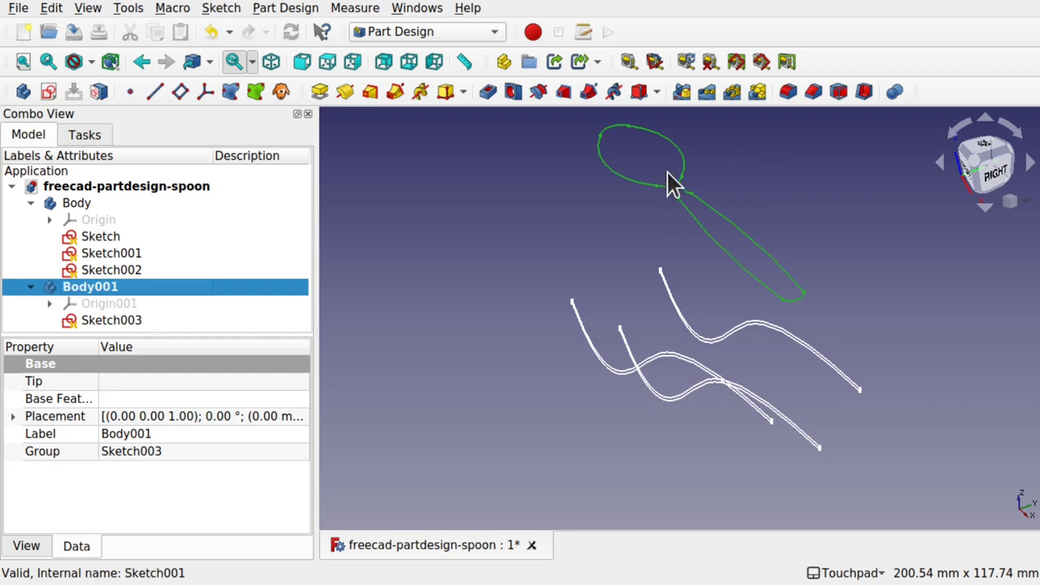
pyautogui.click(78, 204)
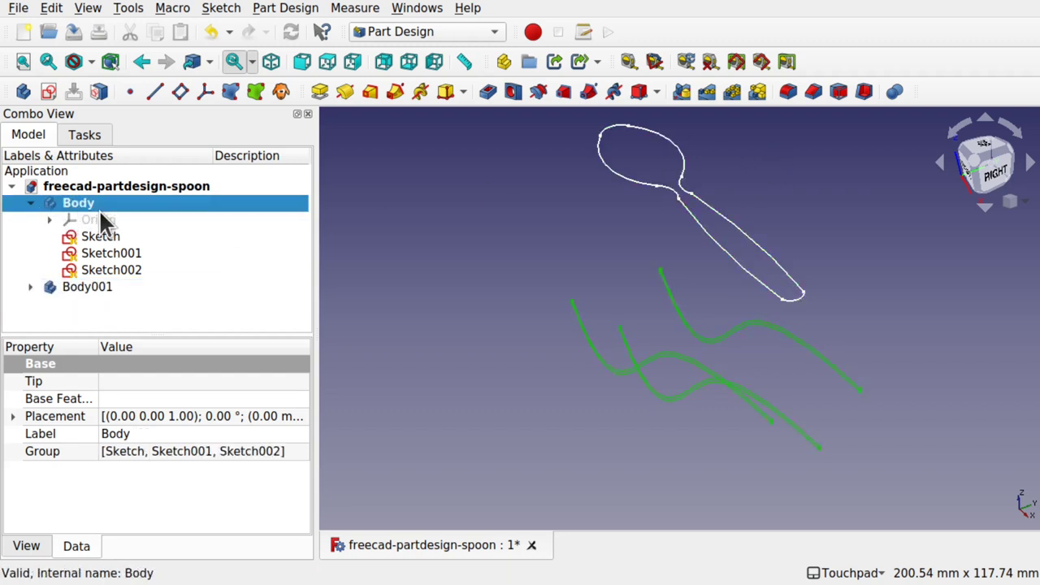
pyautogui.click(80, 220)
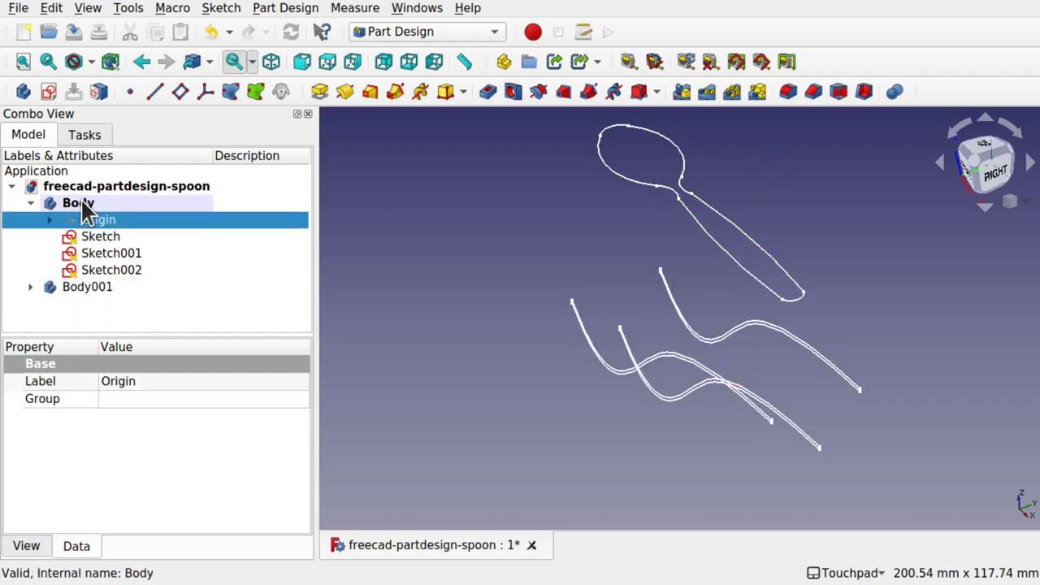
pyautogui.click(79, 201)
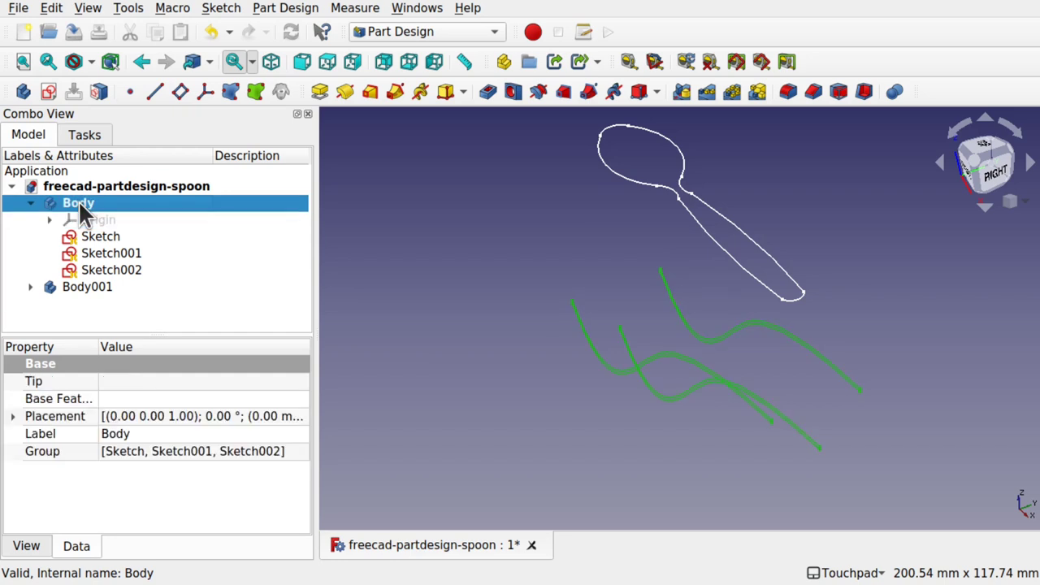
# Step: Examine the order and position of the three profile sketches from a tilted end angle, and clear the selection
pyautogui.click(112, 270)
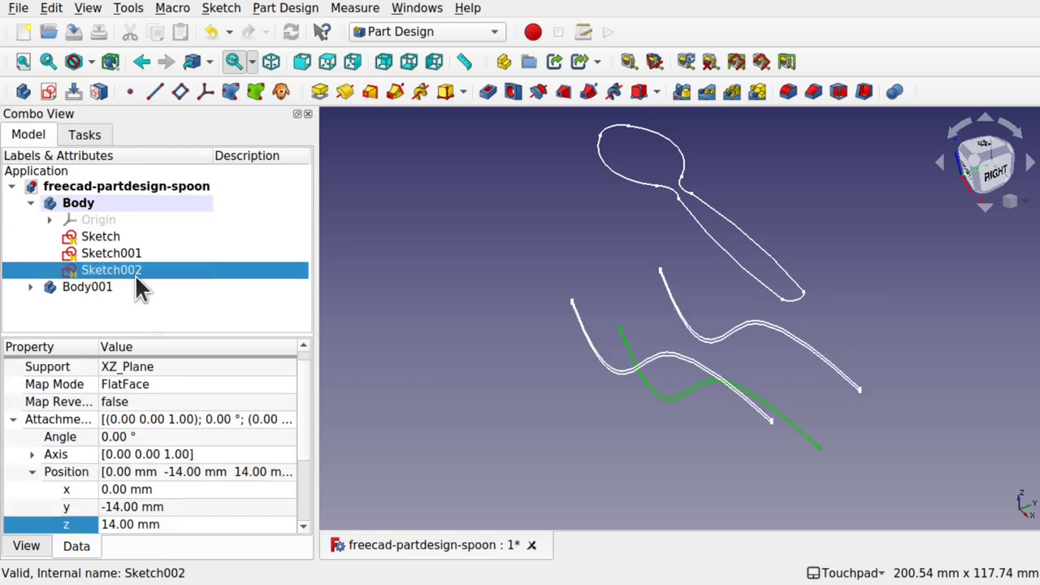
pyautogui.click(100, 237)
pyautogui.moveTo(562, 318)
pyautogui.keyDown('alt'); pyautogui.mouseDown()
pyautogui.moveTo(499, 297)
pyautogui.moveTo(569, 309)
pyautogui.mouseUp(); pyautogui.keyUp('alt')
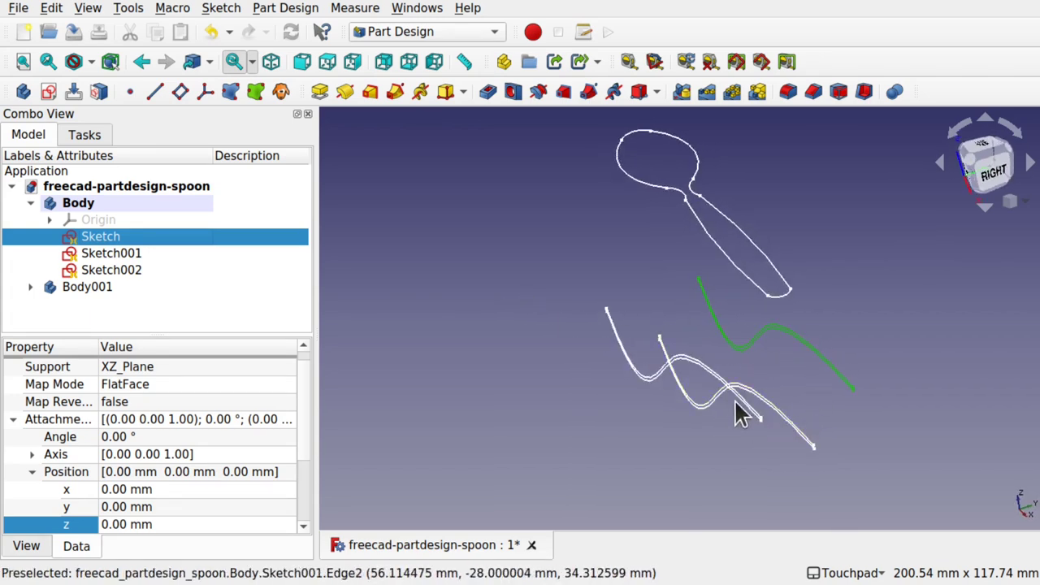
pyautogui.moveTo(752, 436)
pyautogui.keyDown('alt'); pyautogui.mouseDown()
pyautogui.moveTo(677, 417)
pyautogui.moveTo(662, 424)
pyautogui.mouseUp(); pyautogui.keyUp('alt')
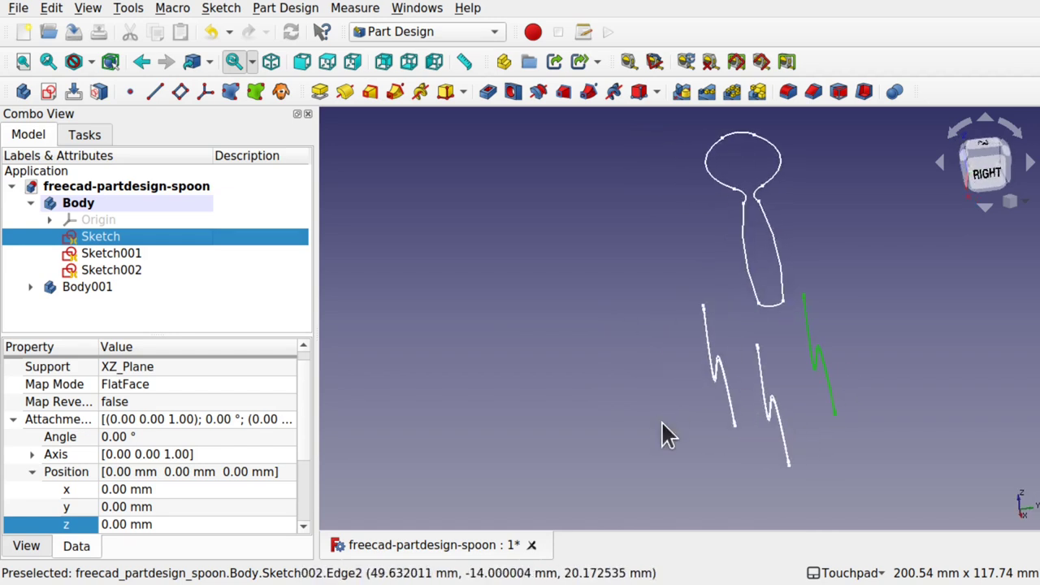
pyautogui.click(114, 270)
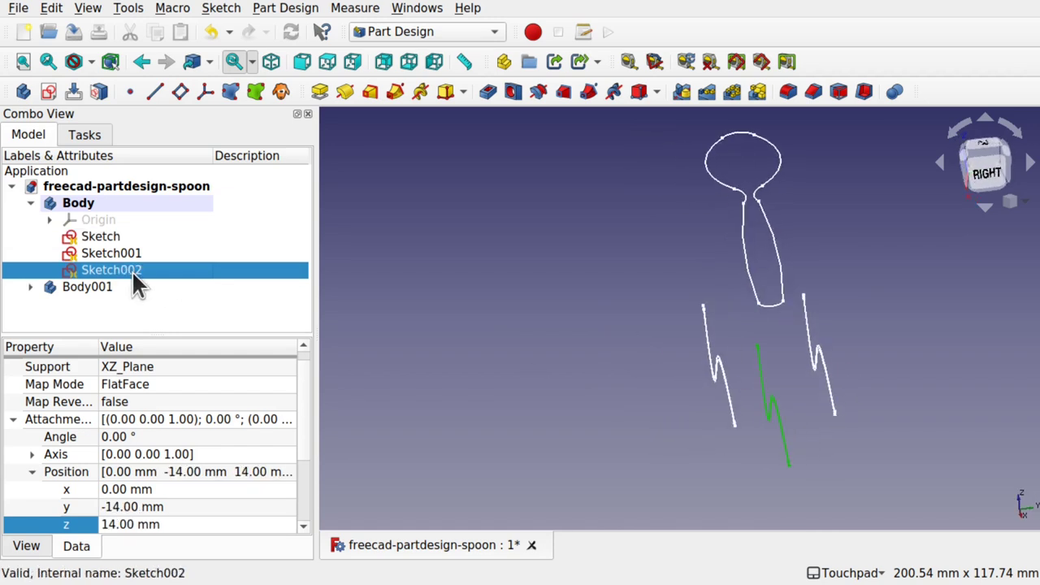
pyautogui.click(831, 393)
pyautogui.click(727, 386)
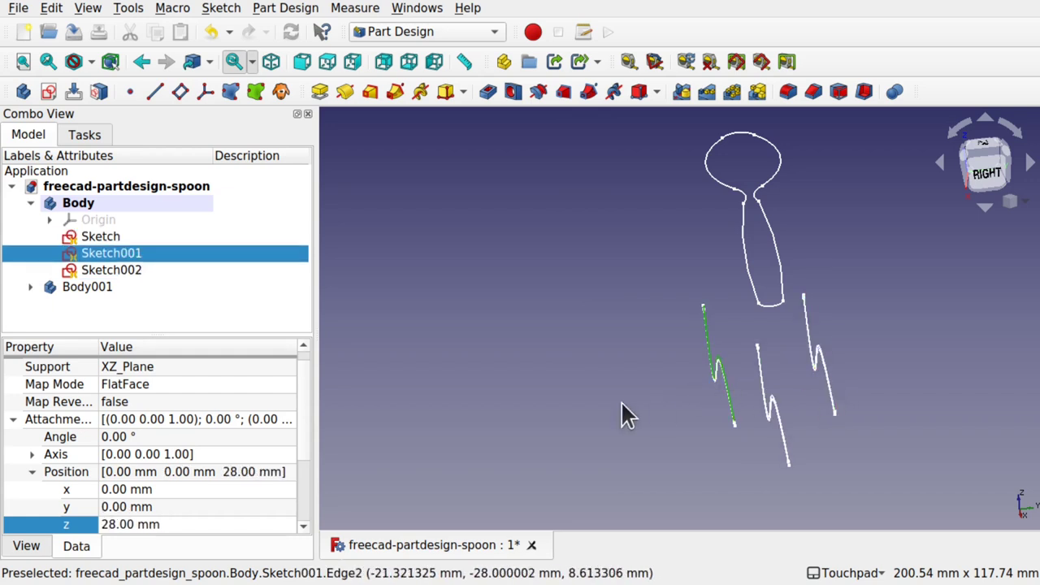
pyautogui.click(918, 333)
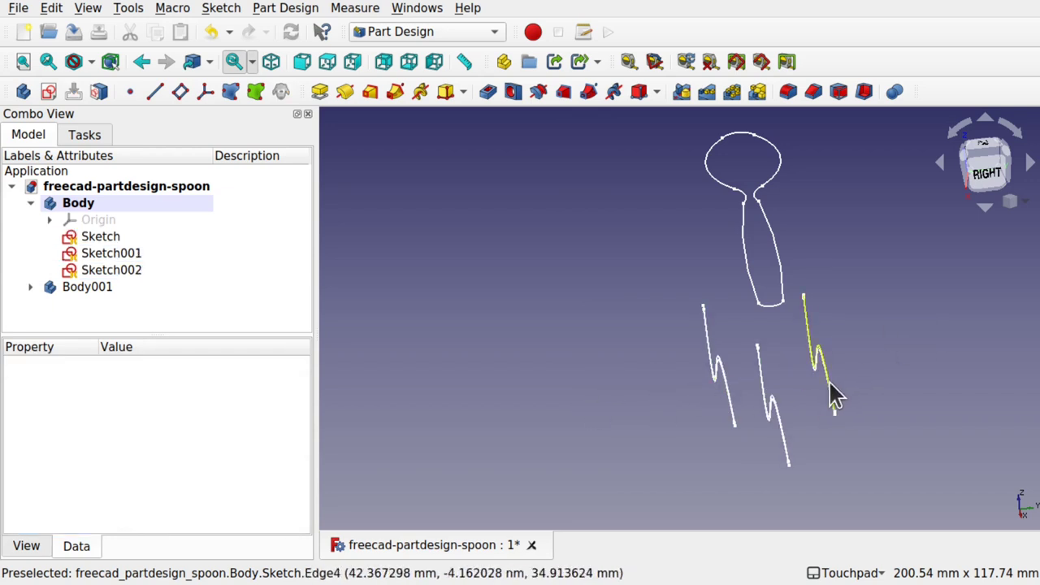
# Step: Create an additive loft in the active body from Sketch through Sketch002 to Sketch001
pyautogui.click(832, 396)
pyautogui.keyDown('ctrl'); pyautogui.click(782, 426); pyautogui.keyUp('ctrl')
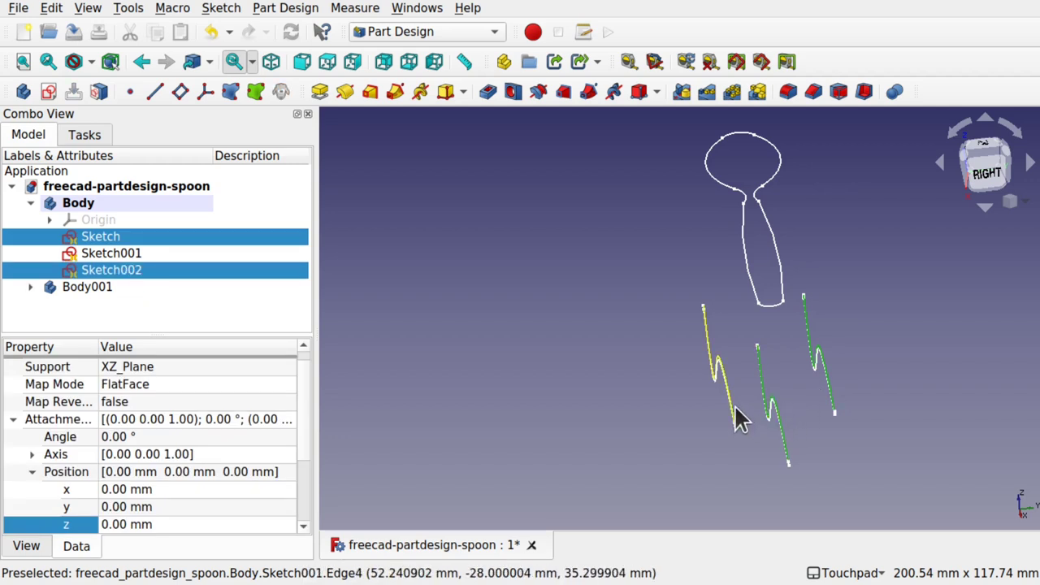
pyautogui.keyDown('ctrl'); pyautogui.click(733, 411); pyautogui.keyUp('ctrl')
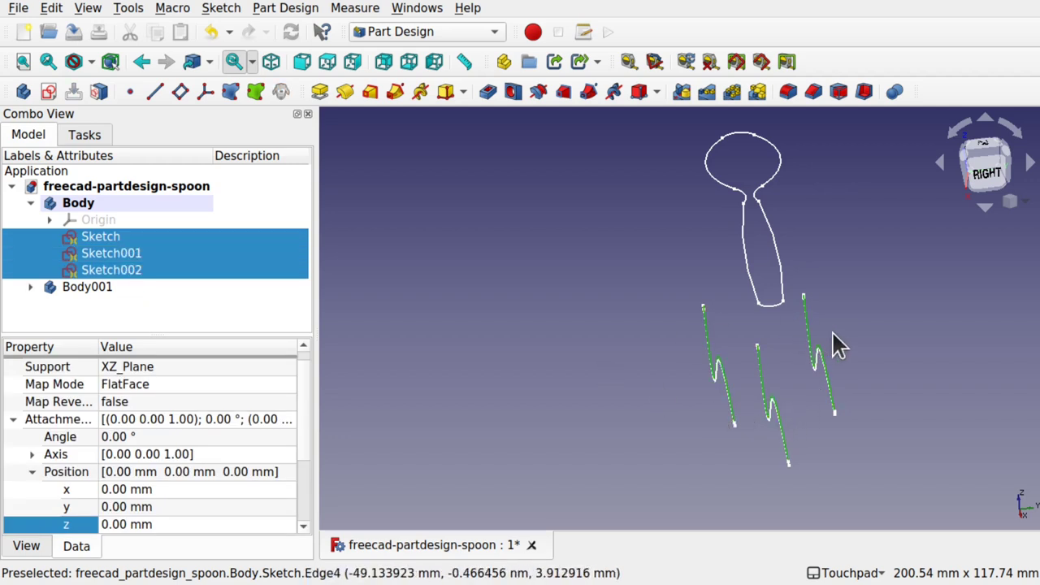
pyautogui.moveTo(704, 384)
pyautogui.keyDown('alt'); pyautogui.mouseDown()
pyautogui.moveTo(785, 371)
pyautogui.moveTo(782, 333)
pyautogui.moveTo(702, 360)
pyautogui.moveTo(633, 367)
pyautogui.mouseUp(); pyautogui.keyUp('alt')
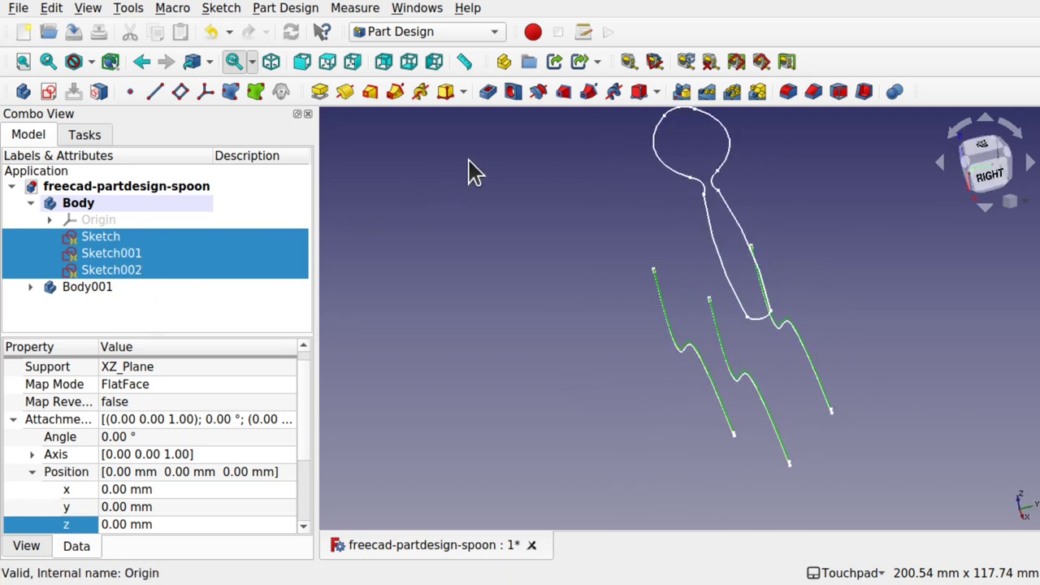
pyautogui.click(268, 8)
pyautogui.moveTo(427, 179)
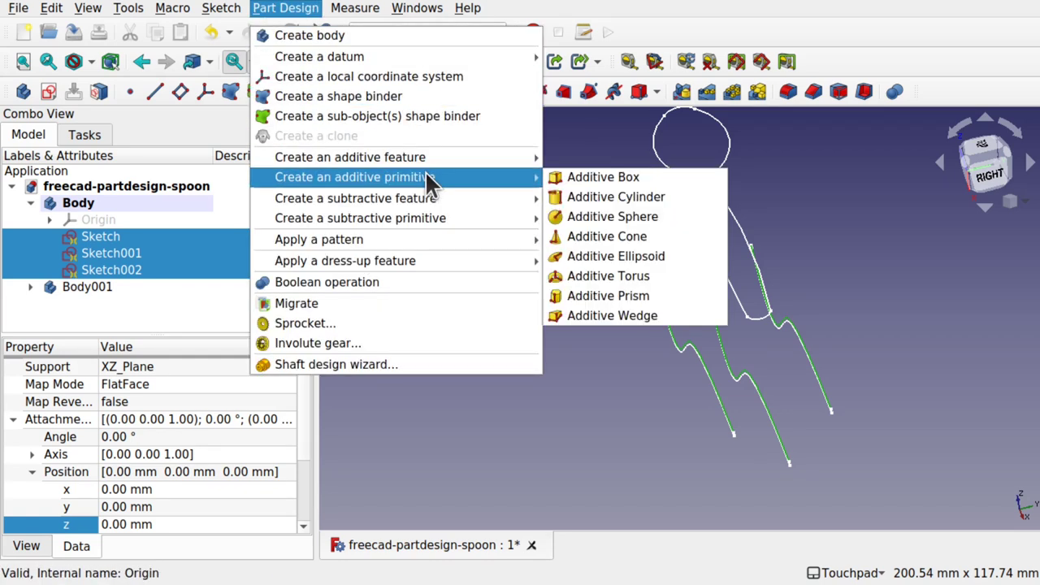
pyautogui.moveTo(440, 159)
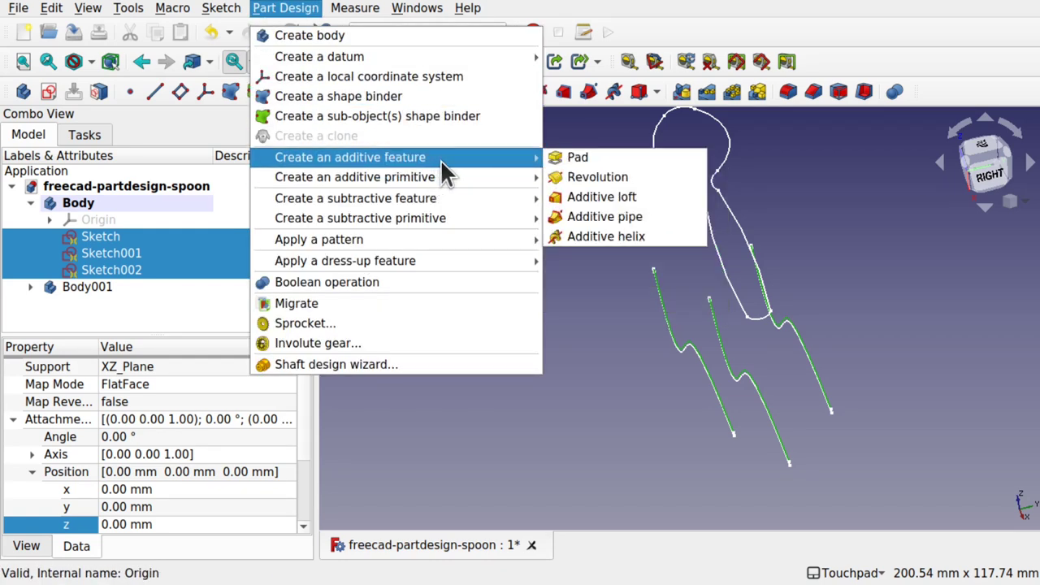
pyautogui.click(621, 195)
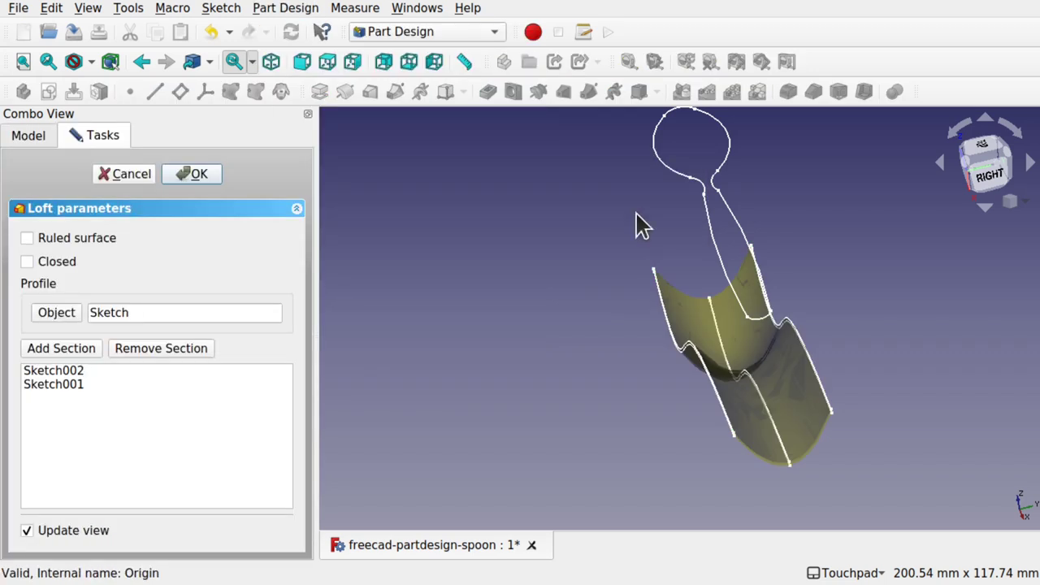
# Step: Turn on the Closed option for the loft, inspect the previewed surface, and accept the loft
pyautogui.click(45, 268)
pyautogui.press('3')
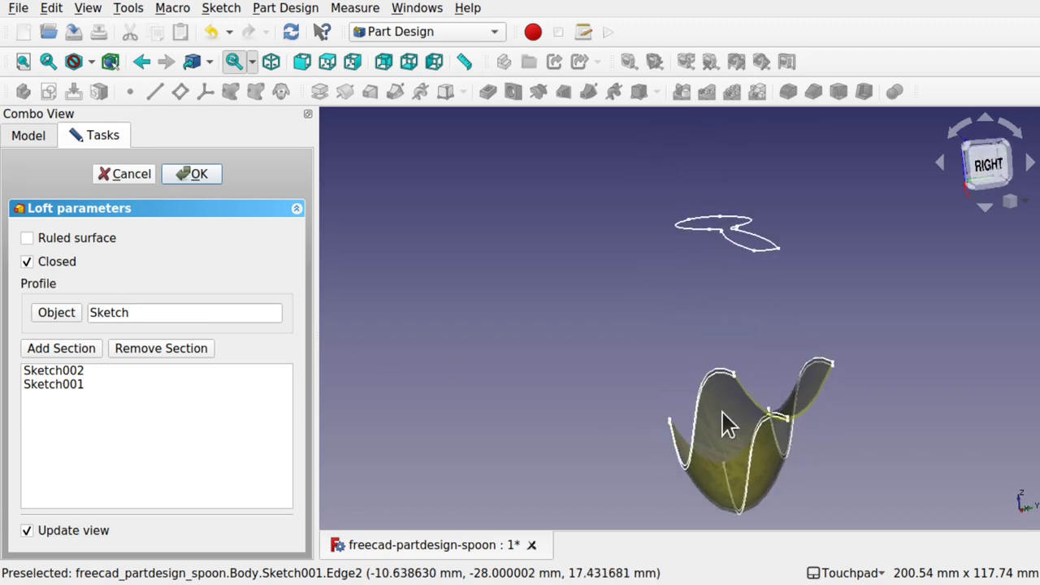
pyautogui.scroll(3, 803, 406)
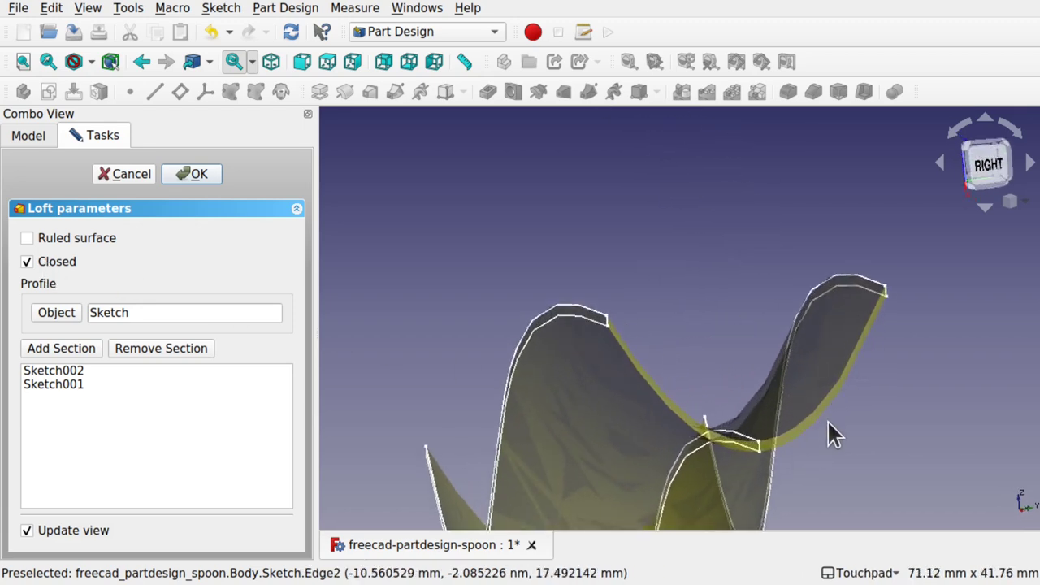
pyautogui.scroll(-3, 720, 274)
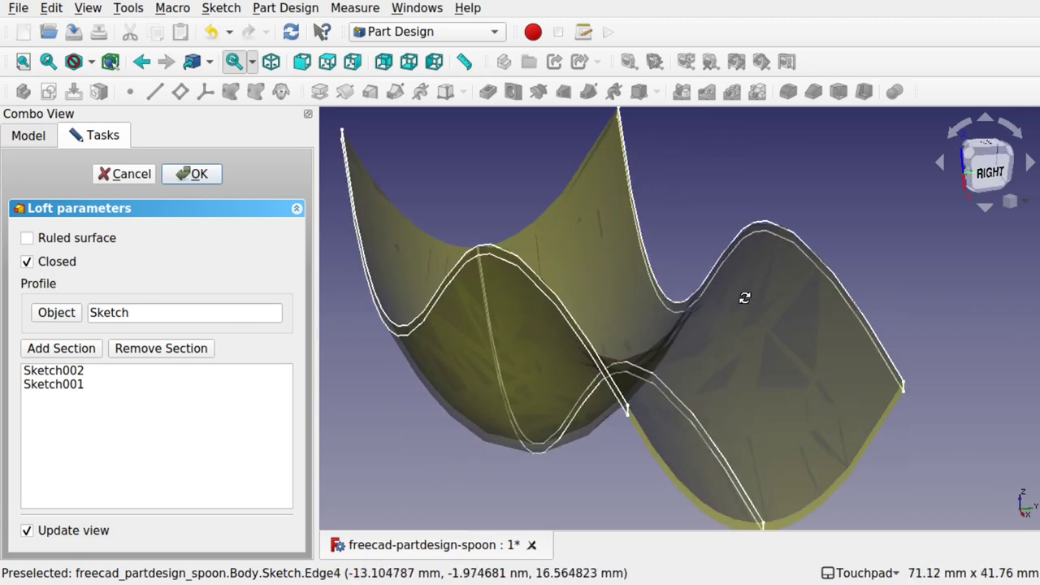
pyautogui.click(181, 172)
pyautogui.scroll(-2, 552, 258)
pyautogui.scroll(-4, 553, 268)
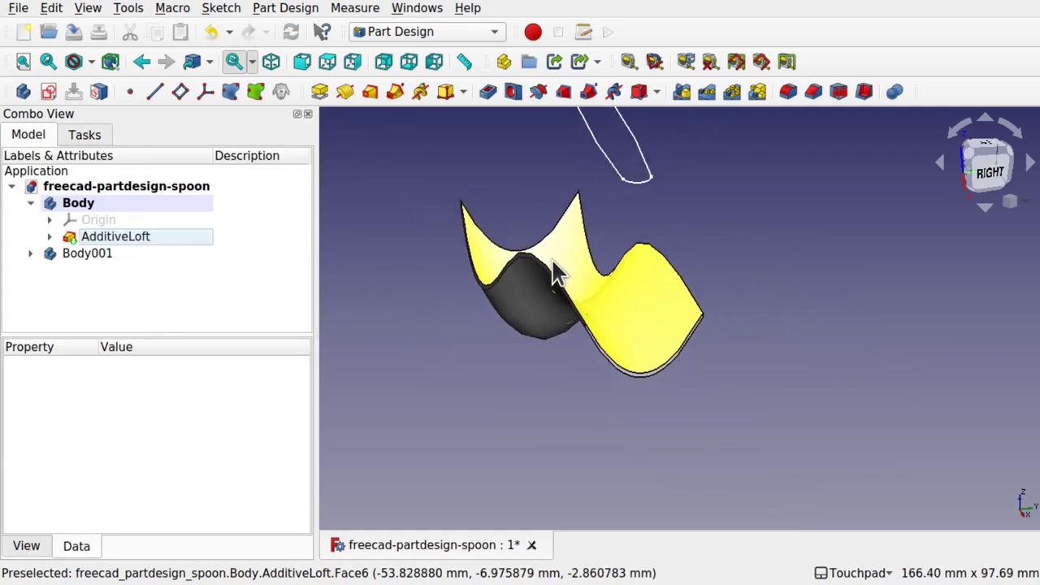
# Step: Make Body001 the active body and try to pad with the whole body selected instead of its sketch
pyautogui.click(85, 252)
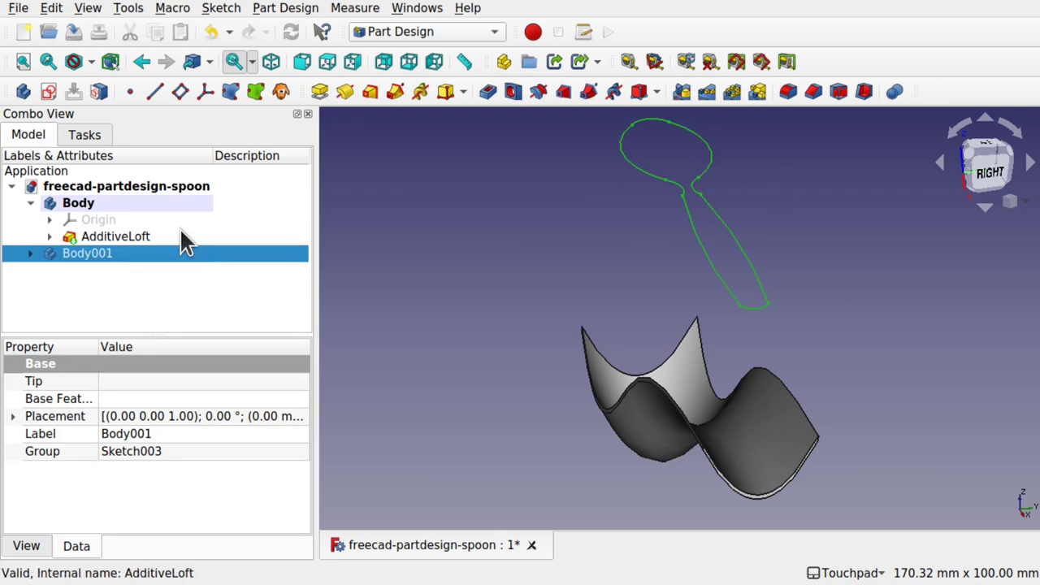
pyautogui.doubleClick(121, 253)
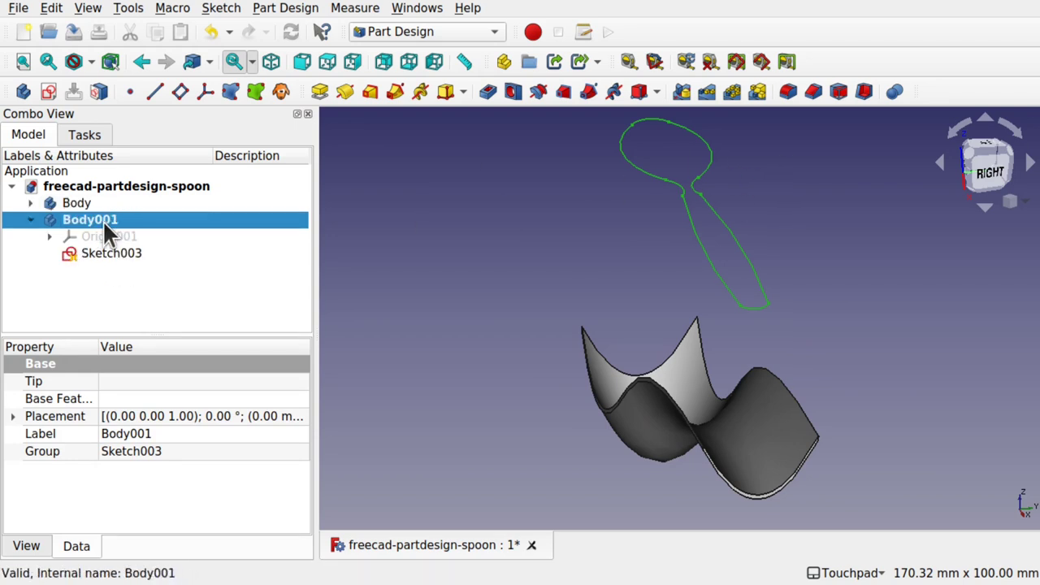
pyautogui.click(322, 92)
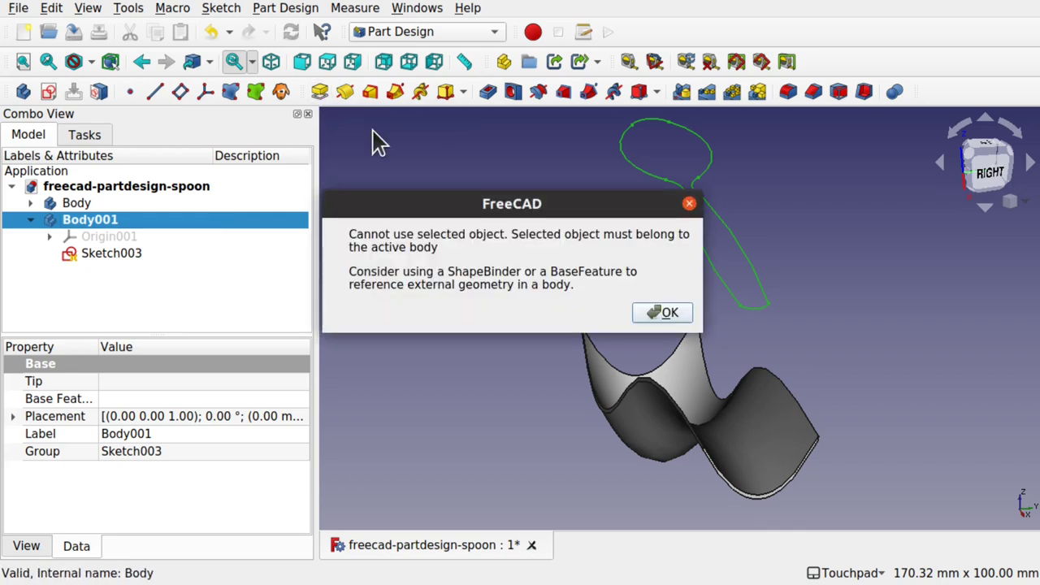
pyautogui.click(656, 307)
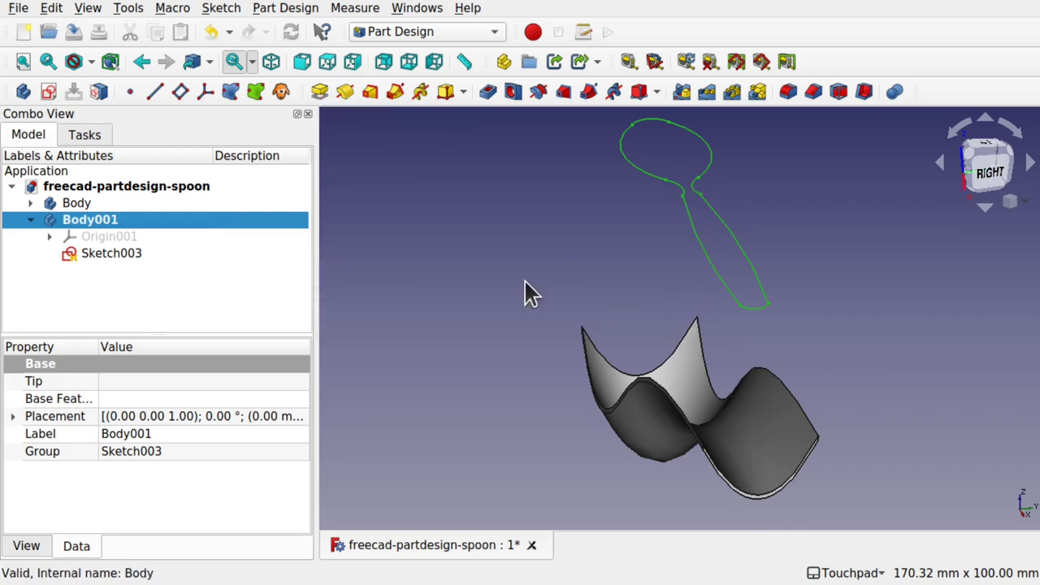
# Step: Pad the spoon outline Sketch003 in the reversed direction with a length of 100 mm
pyautogui.click(129, 248)
pyautogui.click(174, 301)
pyautogui.click(118, 252)
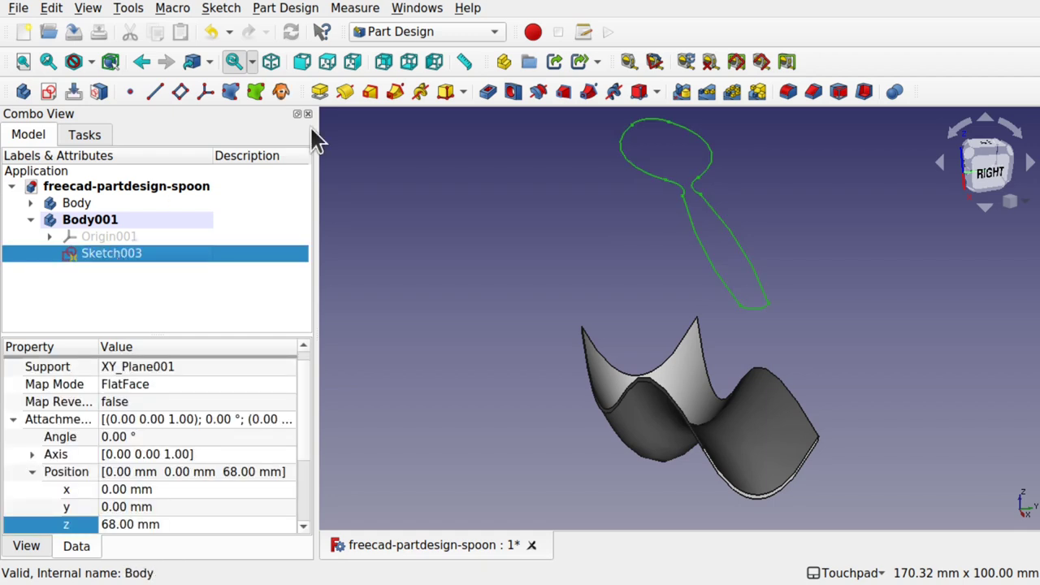
pyautogui.click(320, 91)
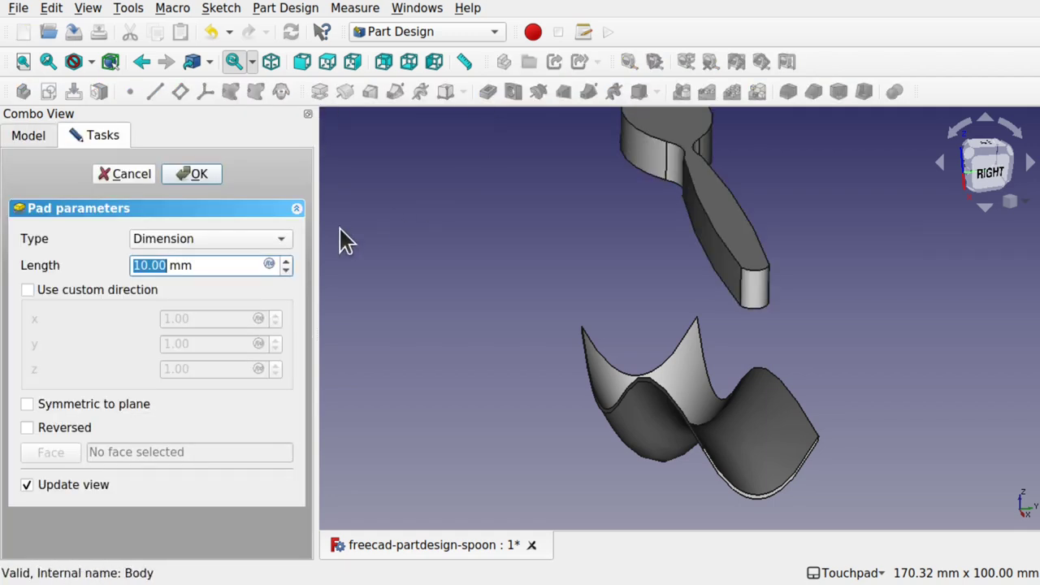
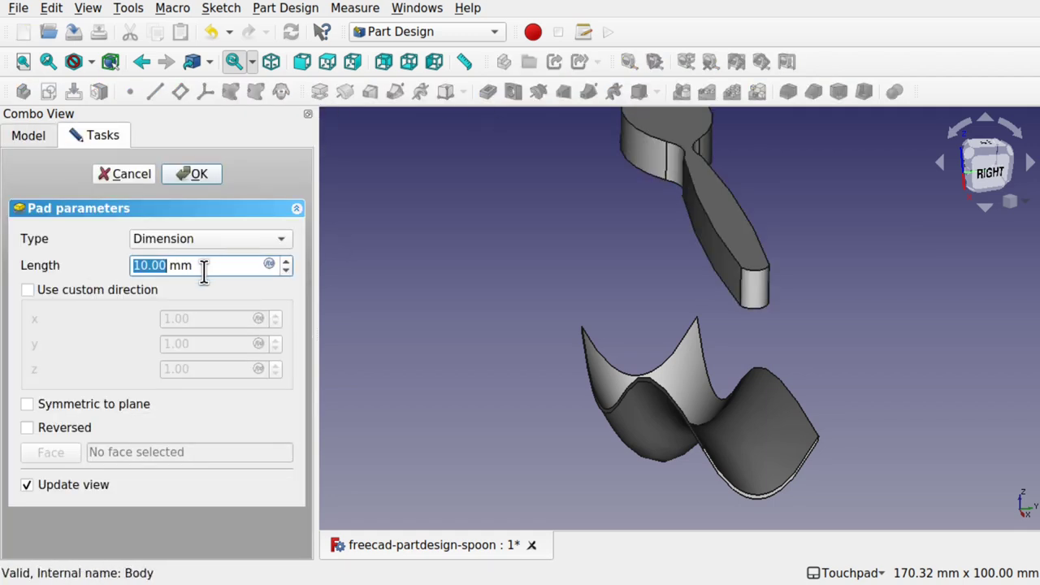
pyautogui.click(134, 265)
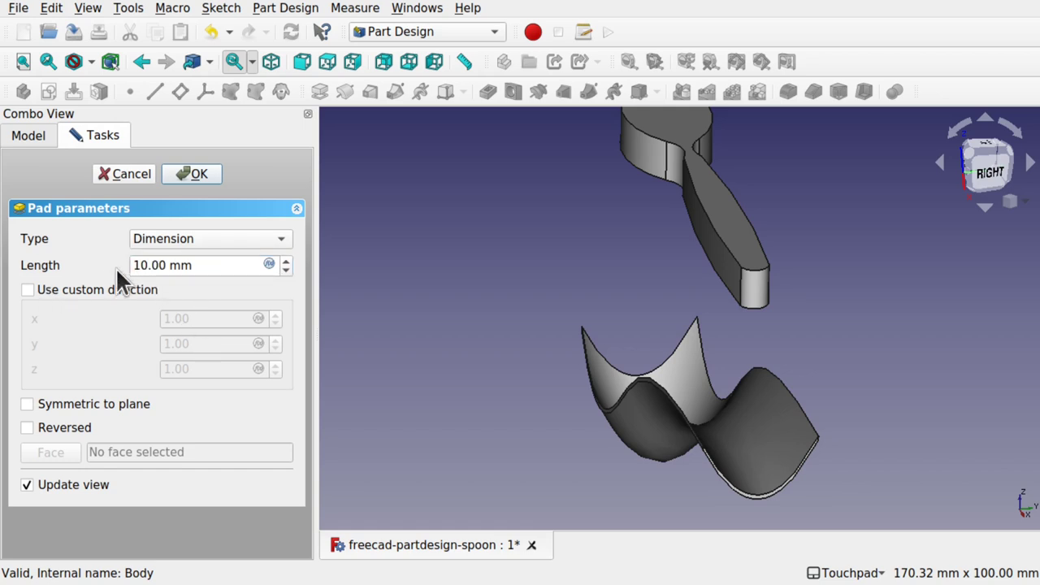
pyautogui.click(26, 428)
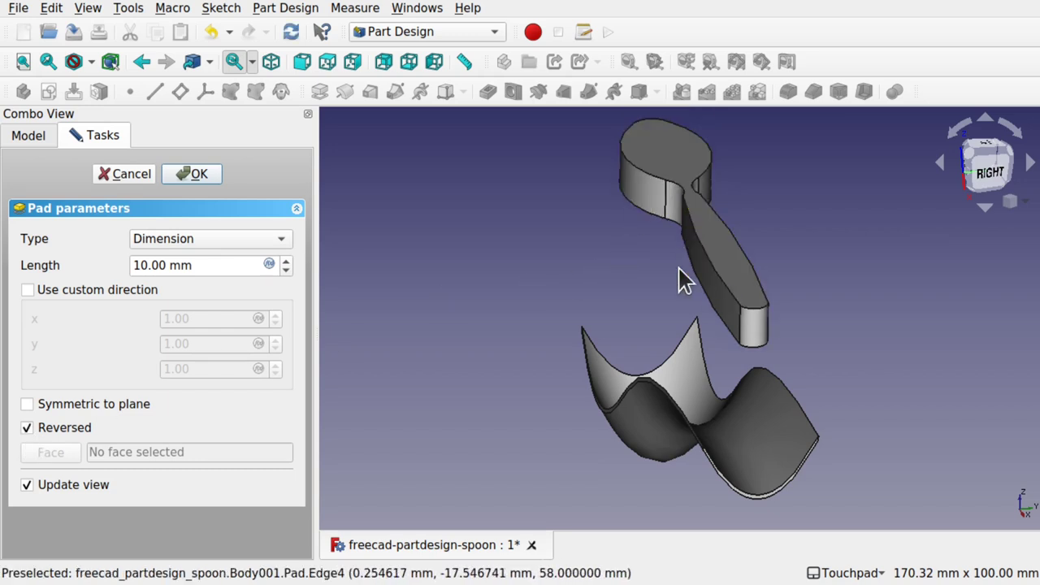
pyautogui.click(140, 265)
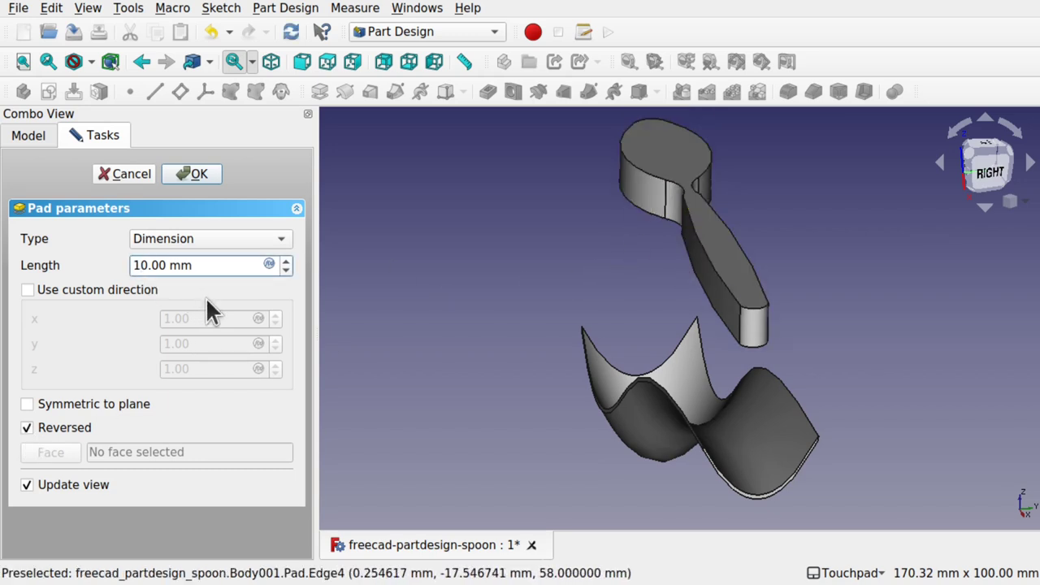
pyautogui.write('0')
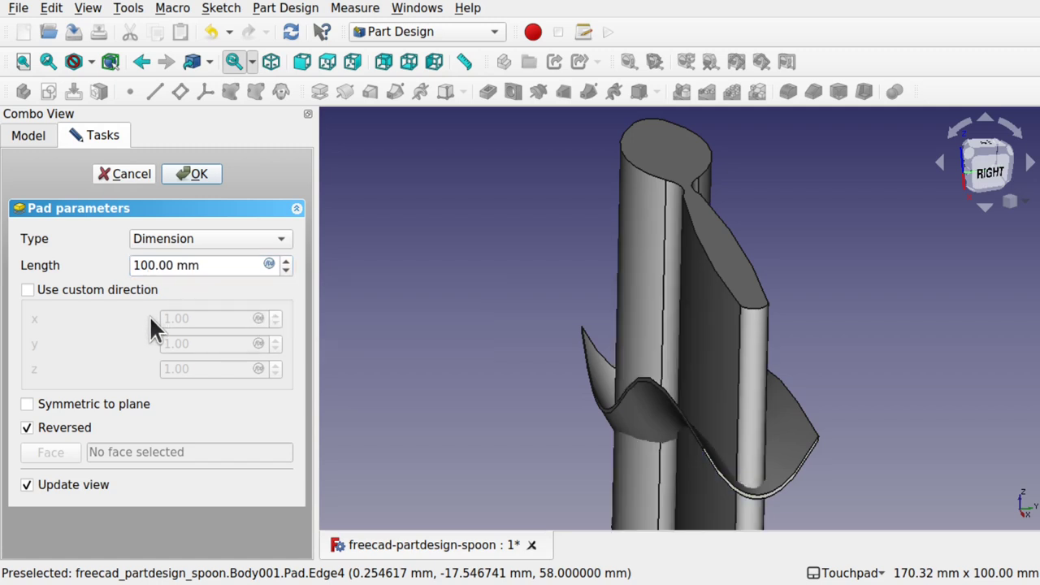
# Step: Try pad lengths of 50 mm and 75 mm, checking whether the pad passes fully through the lofted shape
pyautogui.click(145, 265)
pyautogui.moveTo(146, 265); pyautogui.dragTo(80, 254)
pyautogui.write('5')
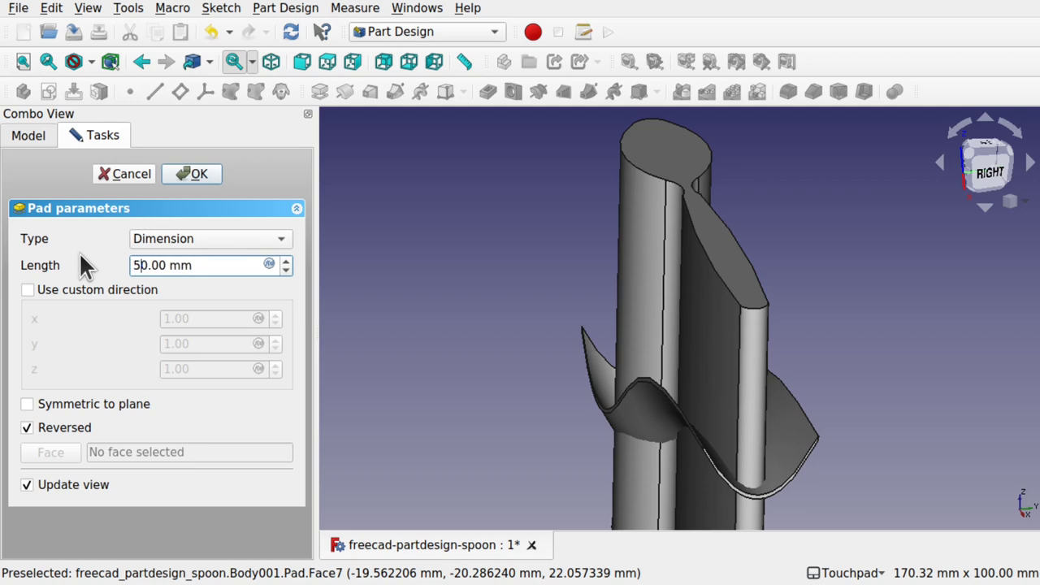
pyautogui.moveTo(144, 265); pyautogui.dragTo(93, 269)
pyautogui.write('75')
pyautogui.press('pageup')
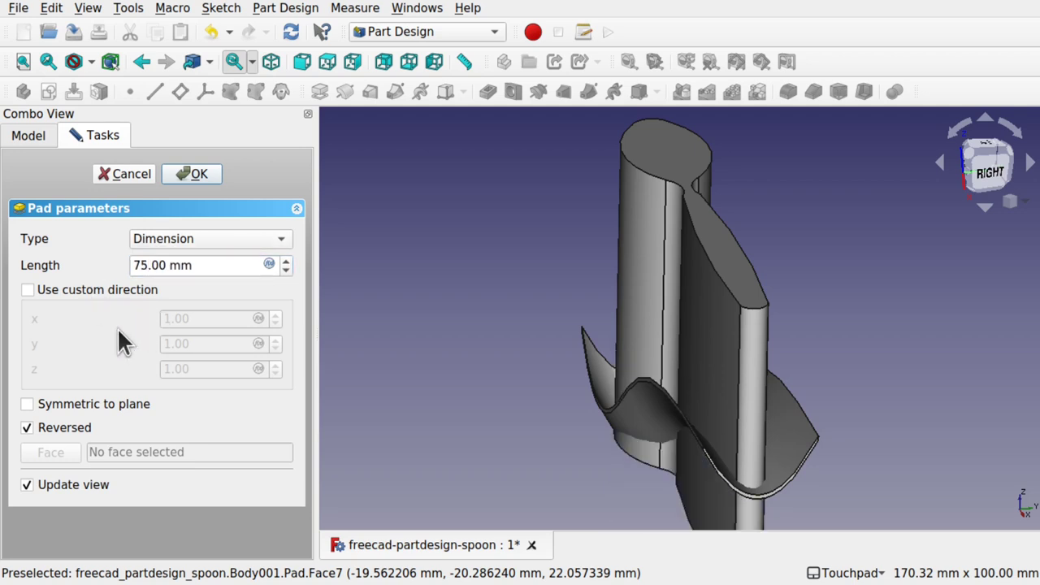
pyautogui.keyDown('alt'); pyautogui.moveTo(720, 371); pyautogui.dragTo(409, 409); pyautogui.keyUp('alt')
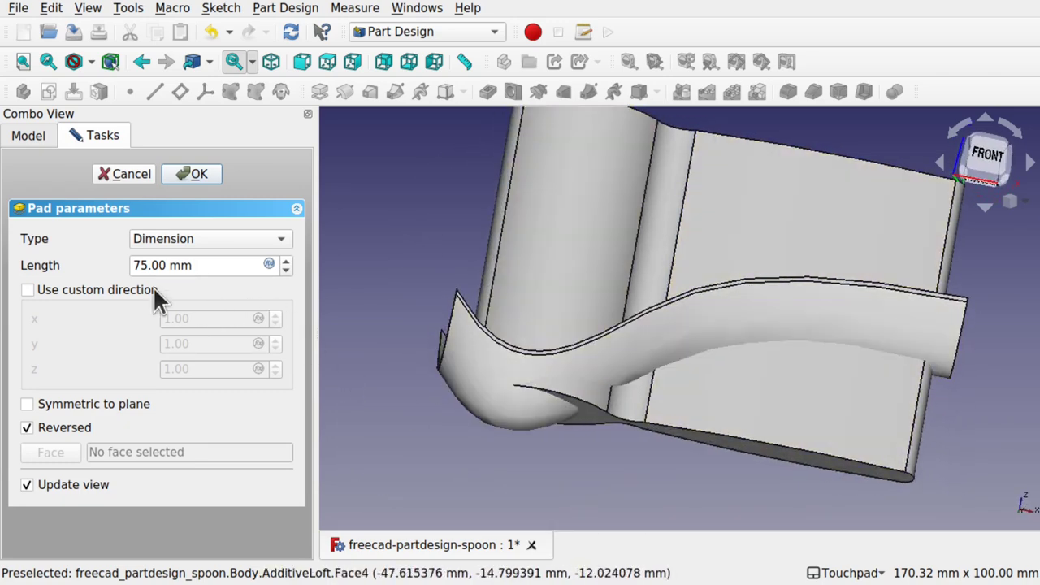
# Step: Set the reversed pad's length to 100 mm and accept the pad
pyautogui.moveTo(148, 265); pyautogui.dragTo(72, 272)
pyautogui.write('100')
pyautogui.press('Return')
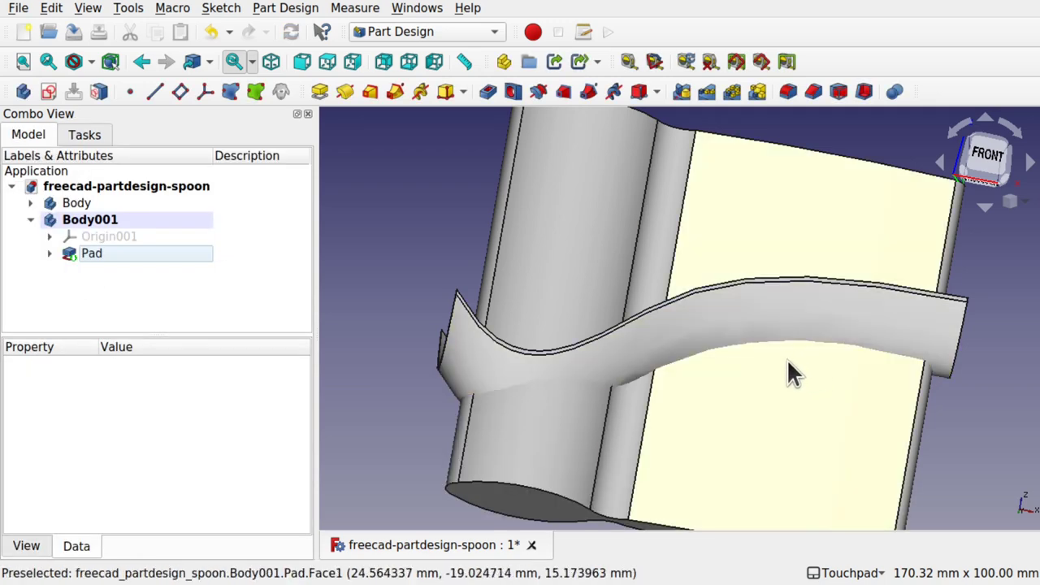
# Step: Examine how the lofted shape crosses the padded spoon outline, highlighting Body and Body001 in turn
pyautogui.keyDown('alt'); pyautogui.moveTo(687, 390); pyautogui.dragTo(134, 317); pyautogui.keyUp('alt')
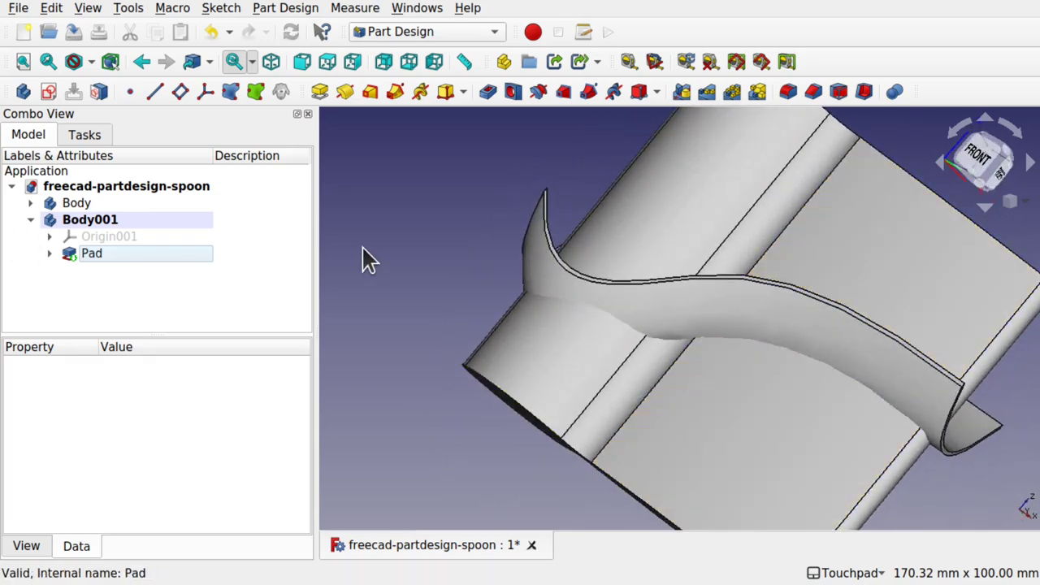
pyautogui.keyDown('shift'); pyautogui.moveTo(838, 287); pyautogui.dragTo(793, 239); pyautogui.keyUp('shift')
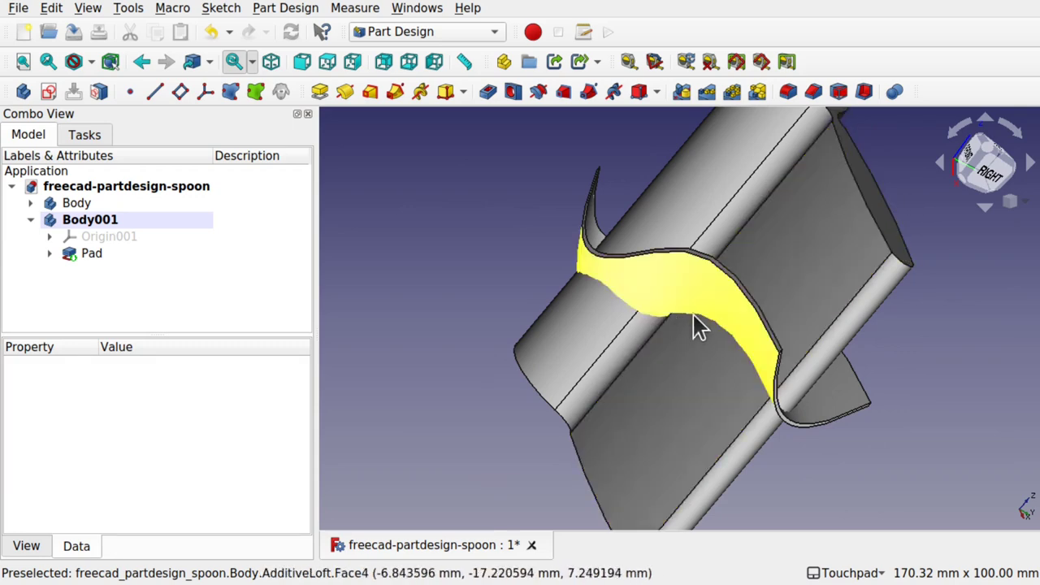
pyautogui.moveTo(674, 220)
pyautogui.keyDown('alt'); pyautogui.mouseDown()
pyautogui.moveTo(527, 225)
pyautogui.moveTo(598, 290)
pyautogui.moveTo(685, 242)
pyautogui.moveTo(675, 230)
pyautogui.mouseUp(); pyautogui.keyUp('alt')
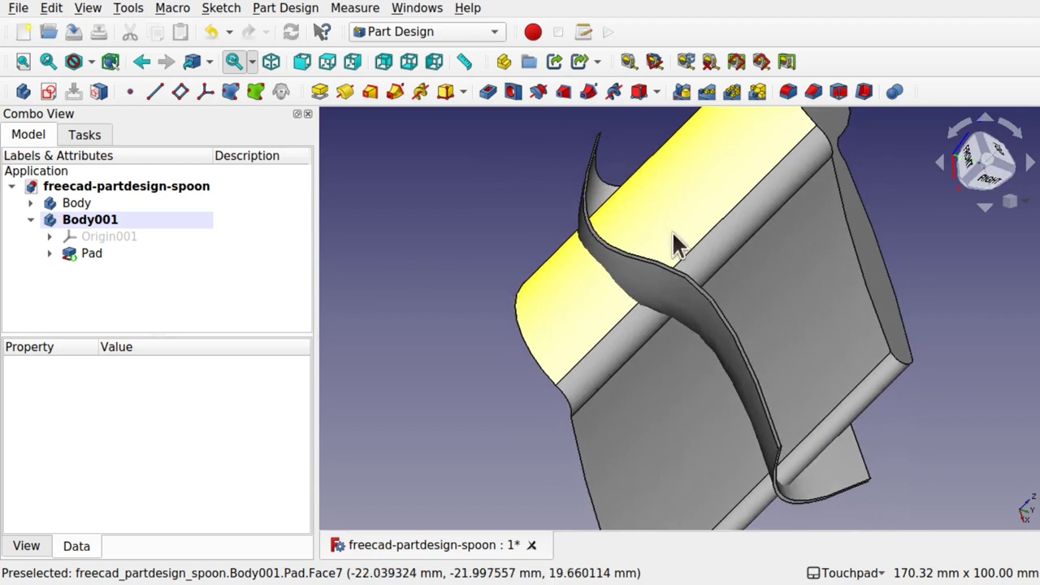
pyautogui.click(82, 204)
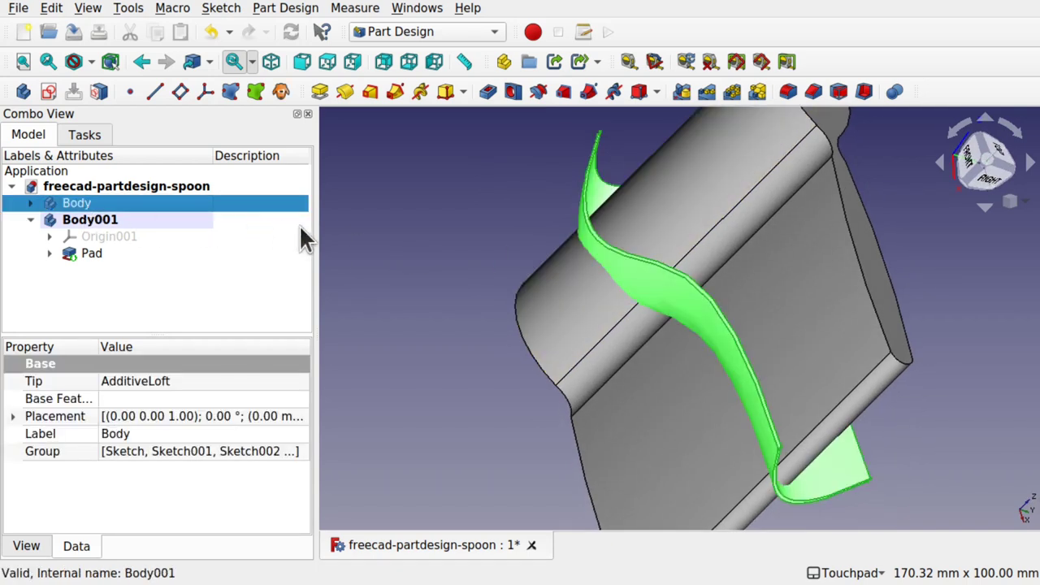
pyautogui.click(124, 220)
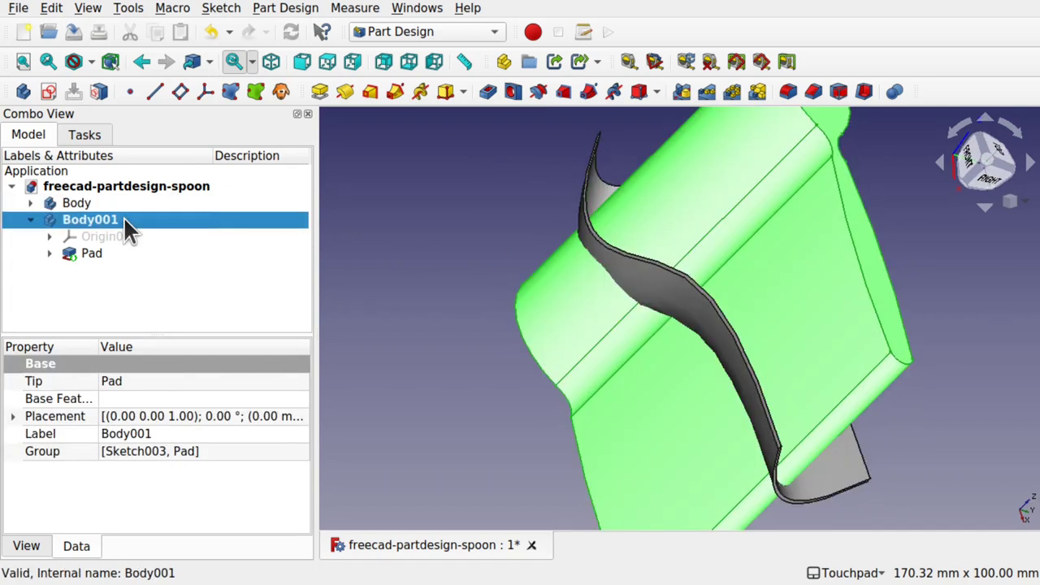
pyautogui.click(75, 203)
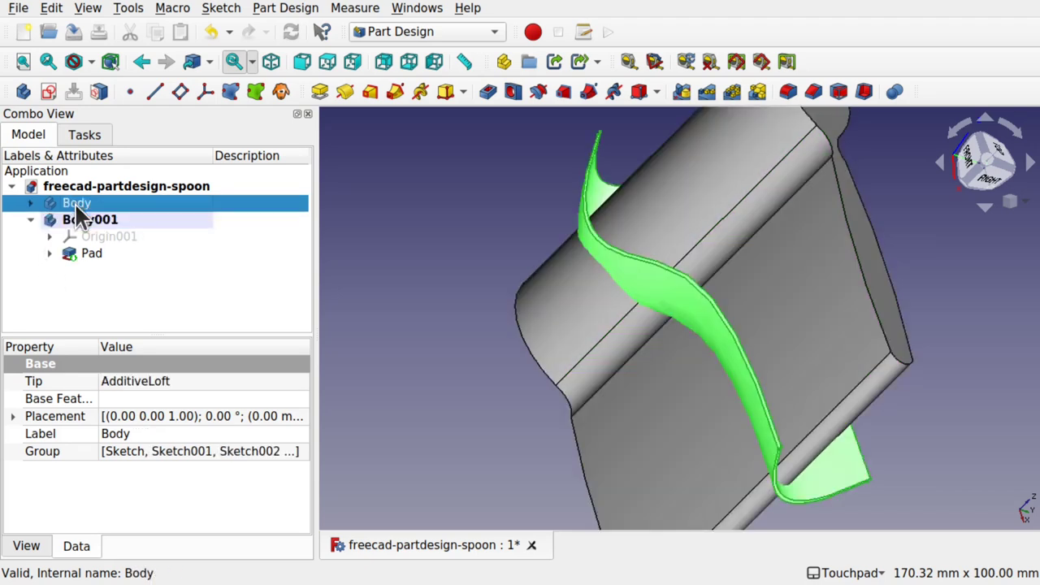
pyautogui.click(300, 10)
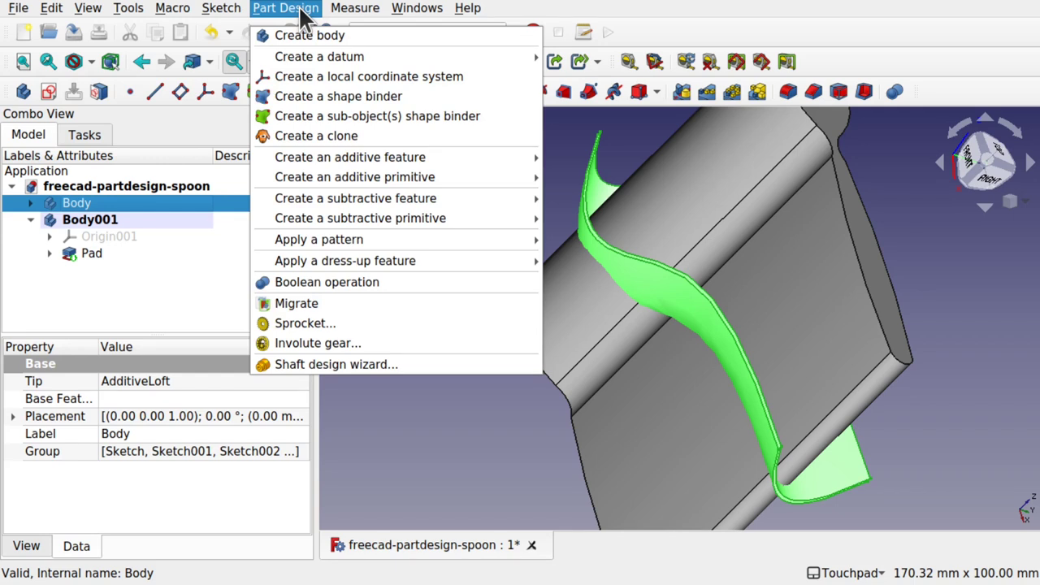
pyautogui.click(367, 282)
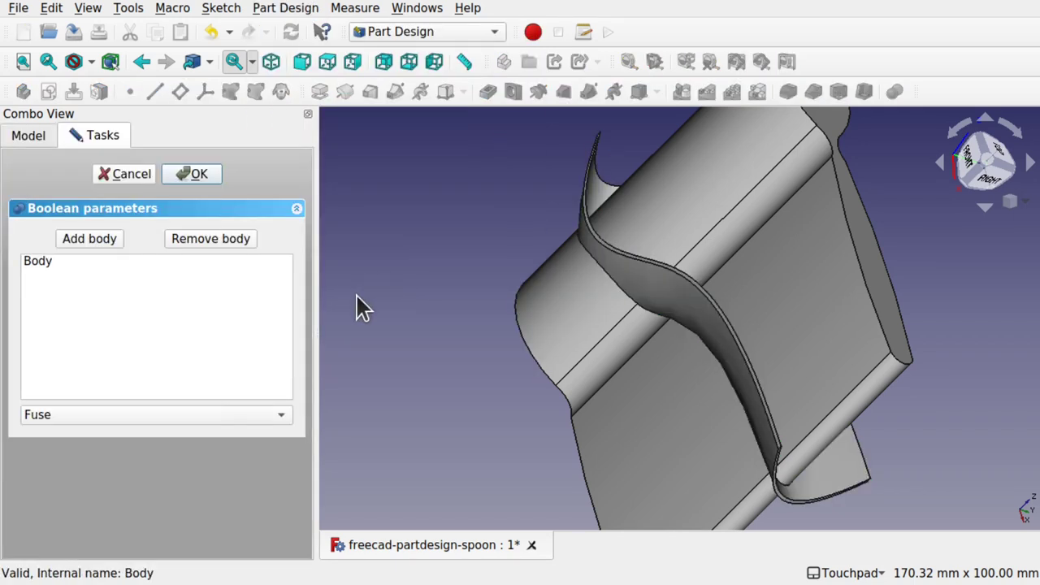
pyautogui.click(199, 410)
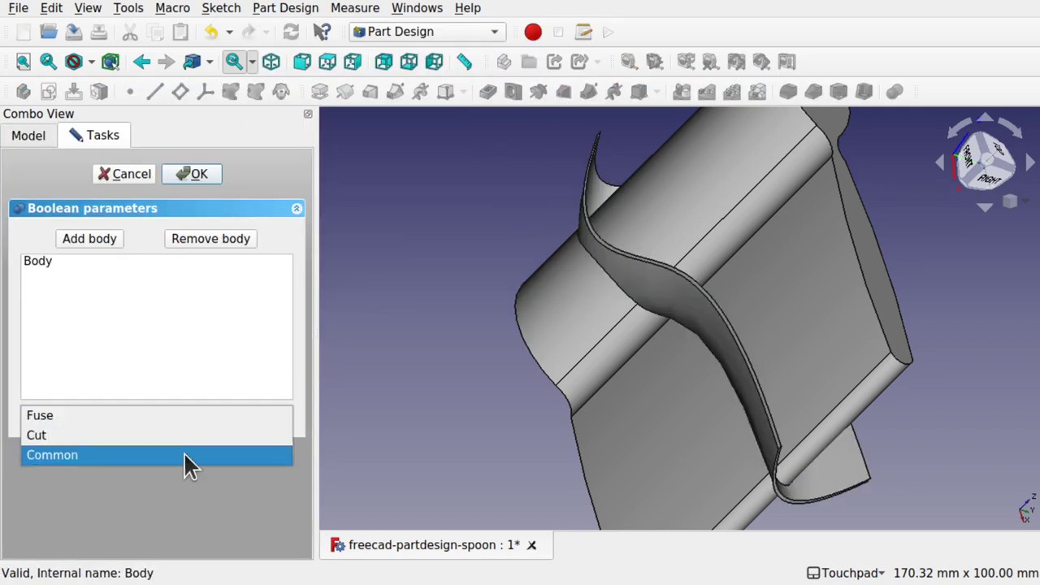
pyautogui.click(256, 325)
pyautogui.click(101, 239)
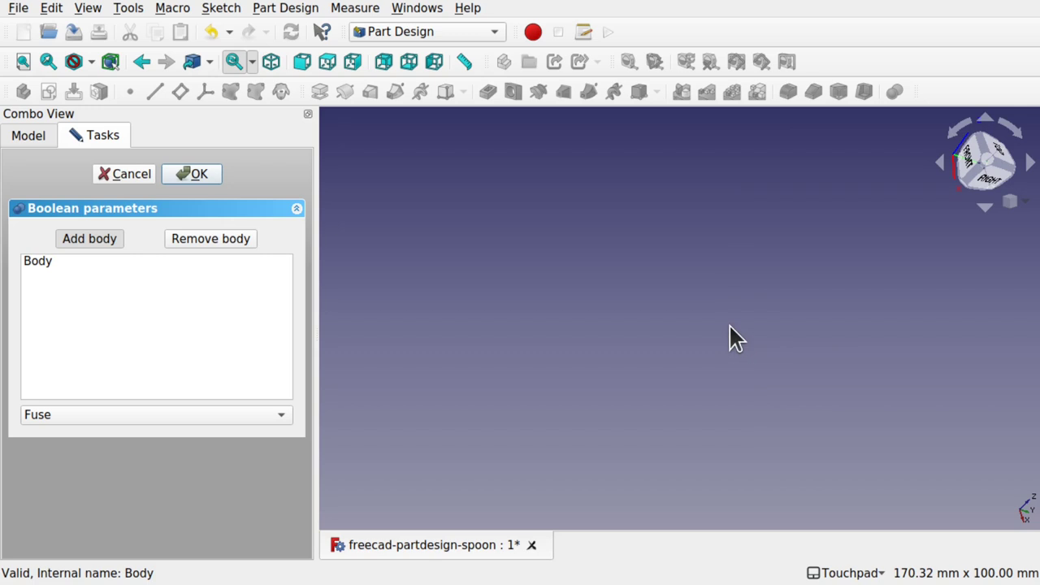
pyautogui.click(127, 173)
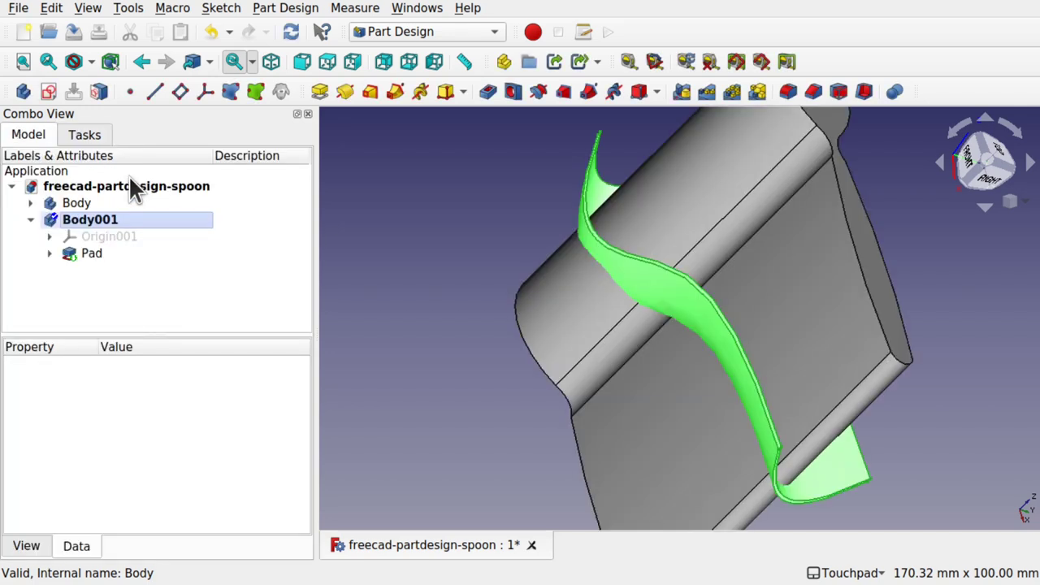
# Step: Make Body, which holds the additive loft, the active body and collapse its contents in the model tree
pyautogui.click(148, 237)
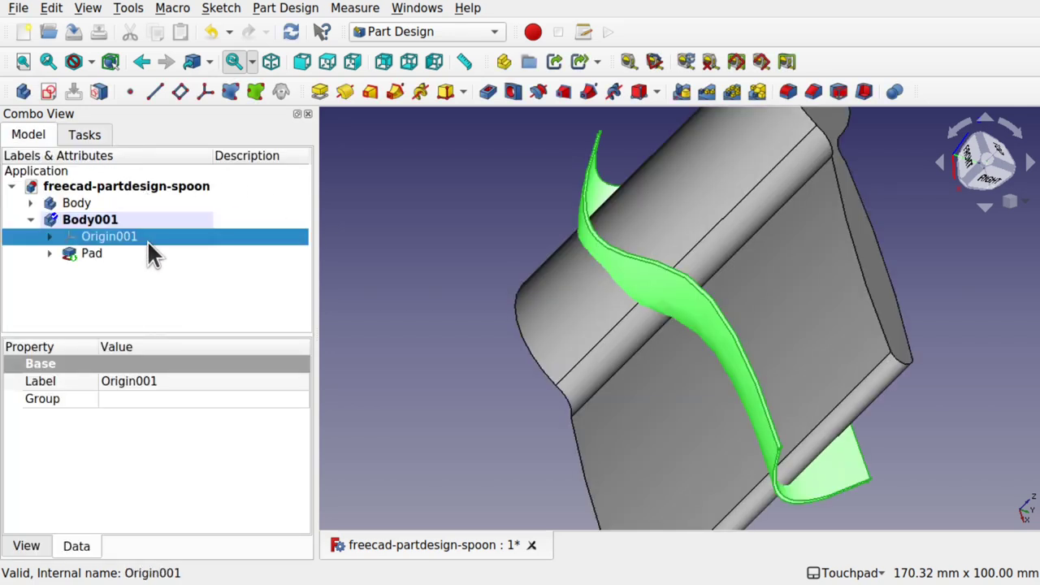
pyautogui.click(98, 220)
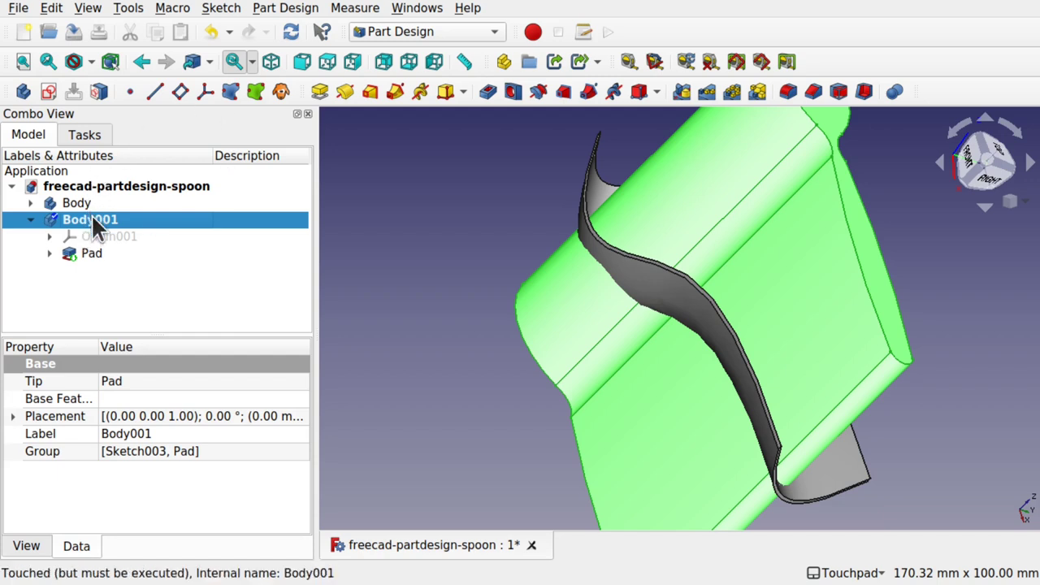
pyautogui.click(78, 203)
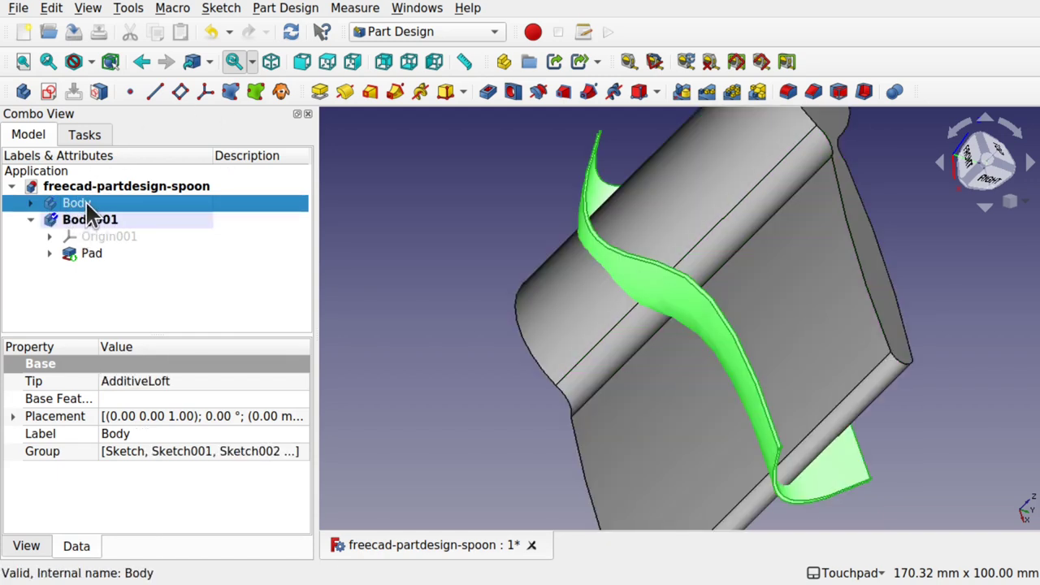
pyautogui.doubleClick(86, 203)
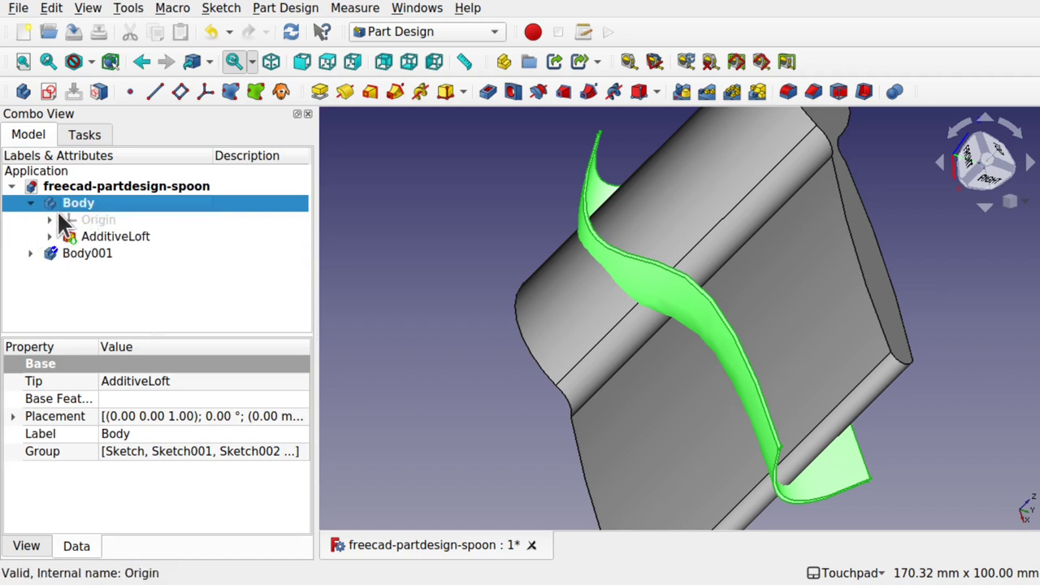
pyautogui.click(31, 203)
pyautogui.click(114, 260)
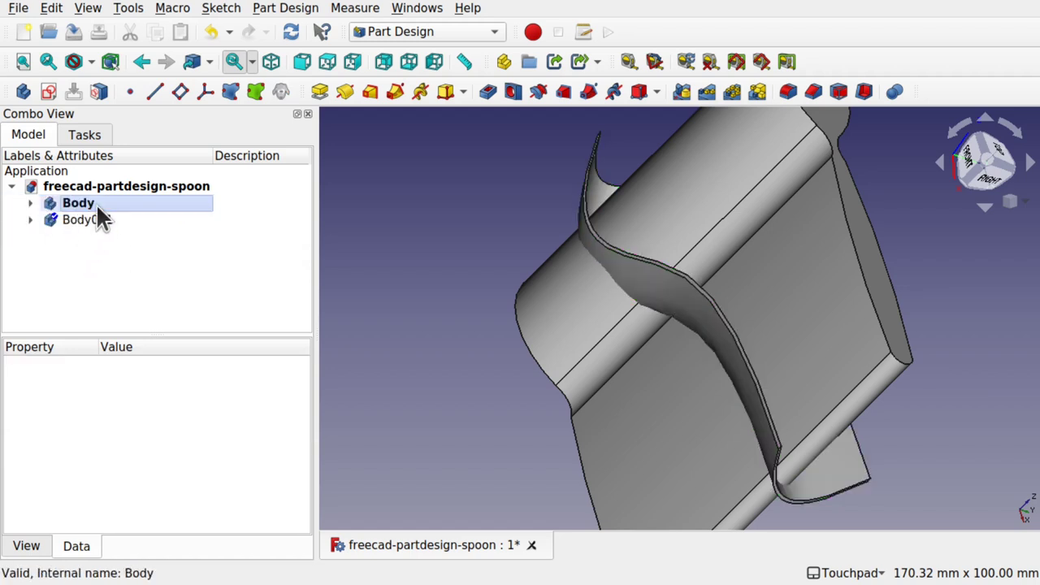
# Step: Start a Boolean operation on the lofted Body, add Body001 to it, and preview the Cut type
pyautogui.click(81, 204)
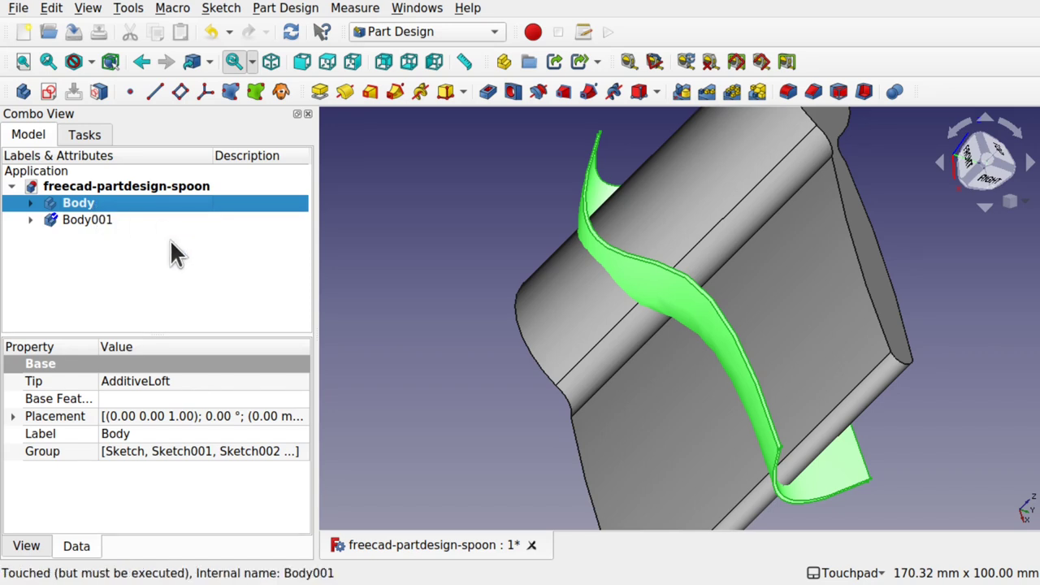
pyautogui.click(893, 92)
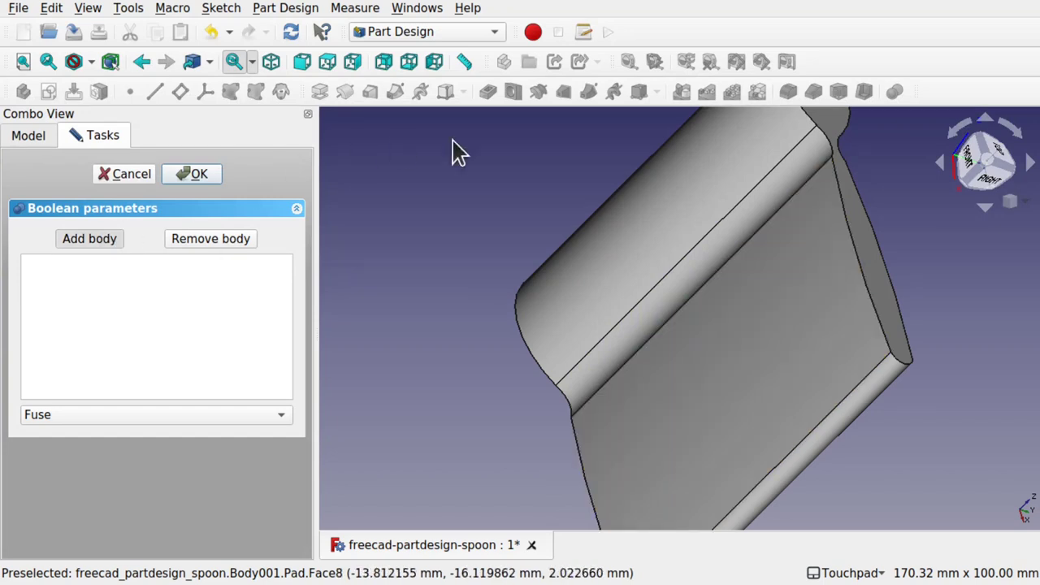
pyautogui.click(615, 253)
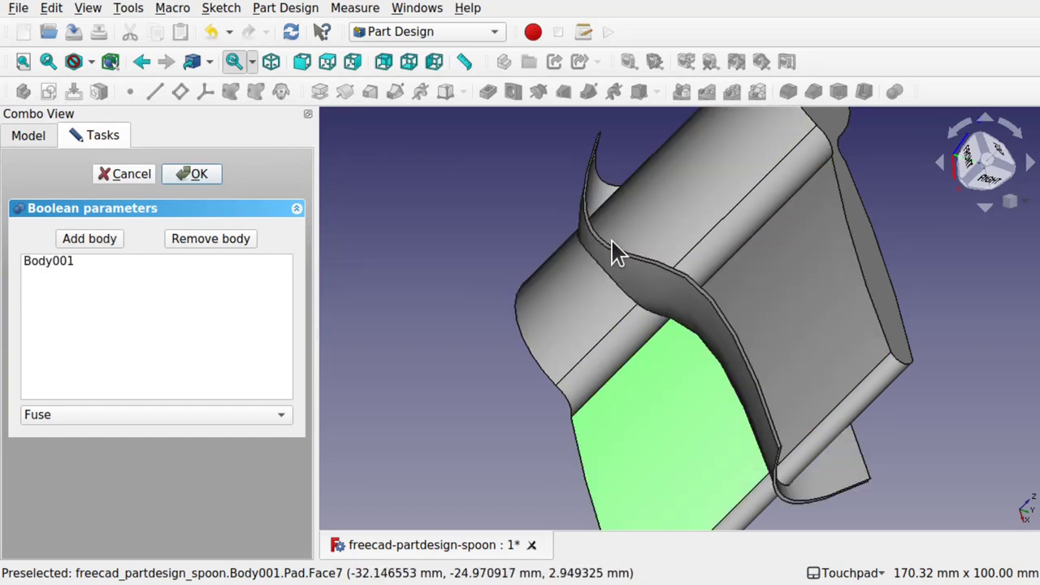
pyautogui.keyDown('alt'); pyautogui.moveTo(794, 293); pyautogui.dragTo(832, 290); pyautogui.keyUp('alt')
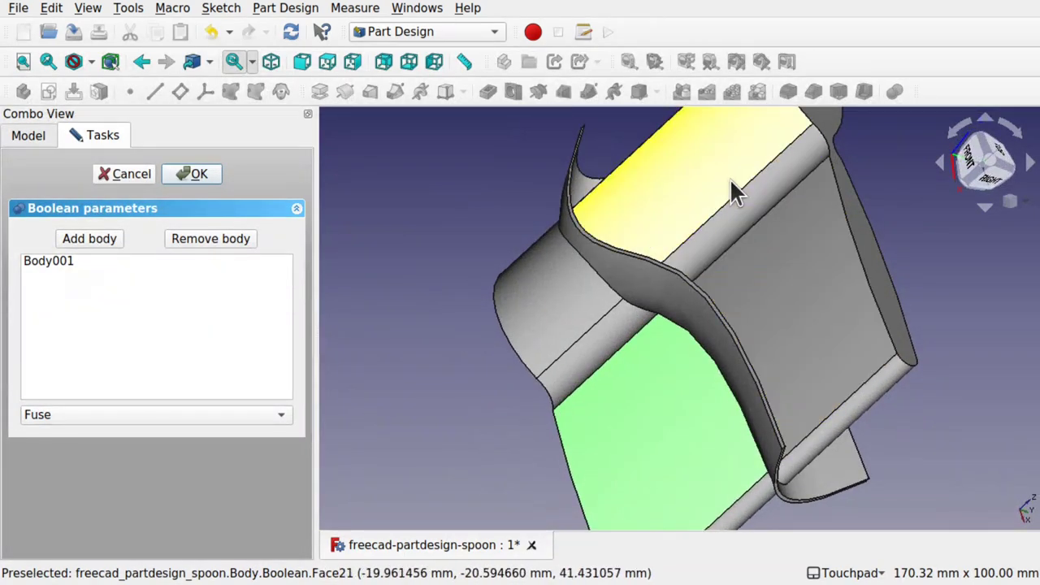
pyautogui.click(96, 418)
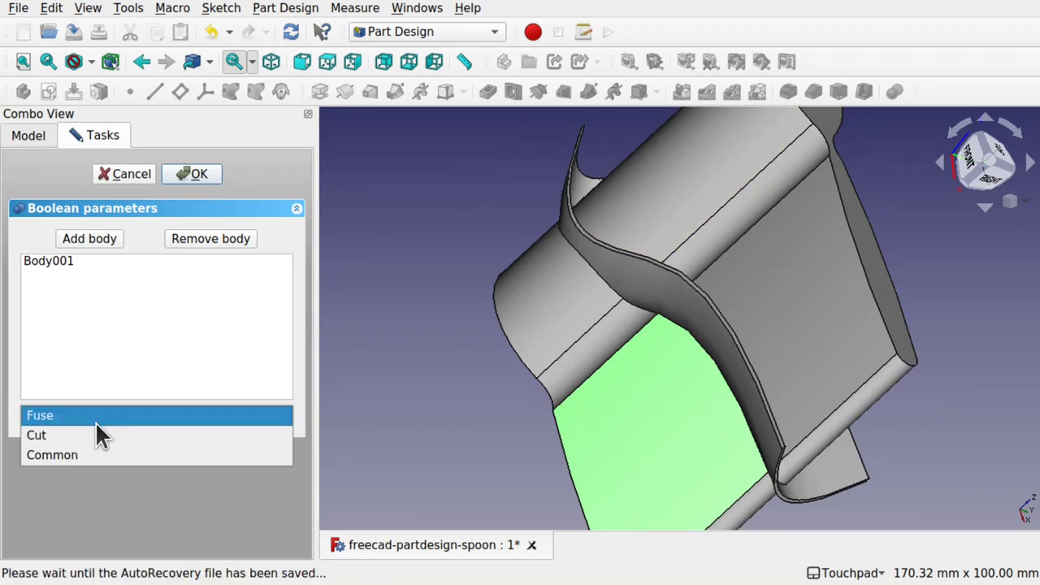
pyautogui.click(94, 435)
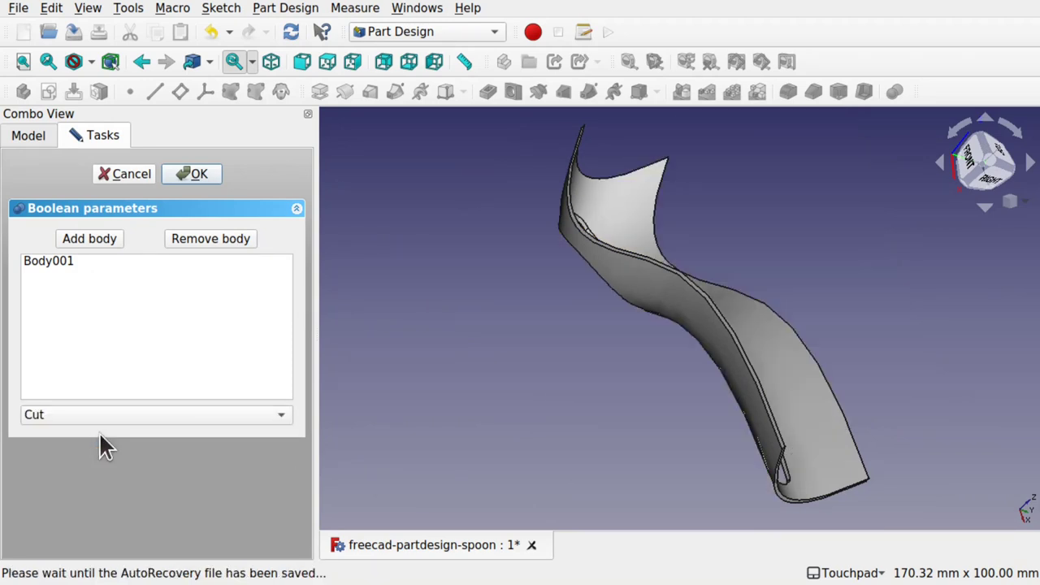
pyautogui.keyDown('alt'); pyautogui.moveTo(751, 261); pyautogui.dragTo(840, 154); pyautogui.keyUp('alt')
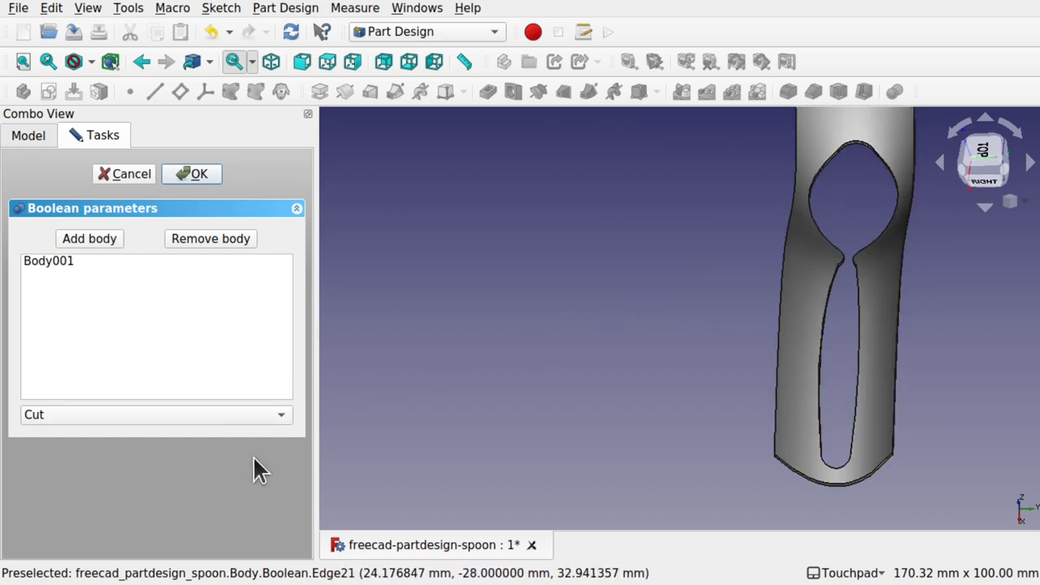
# Step: Switch the Boolean type from Cut to Common, check the spoon shape from several angles, and accept the operation
pyautogui.click(188, 416)
pyautogui.click(160, 436)
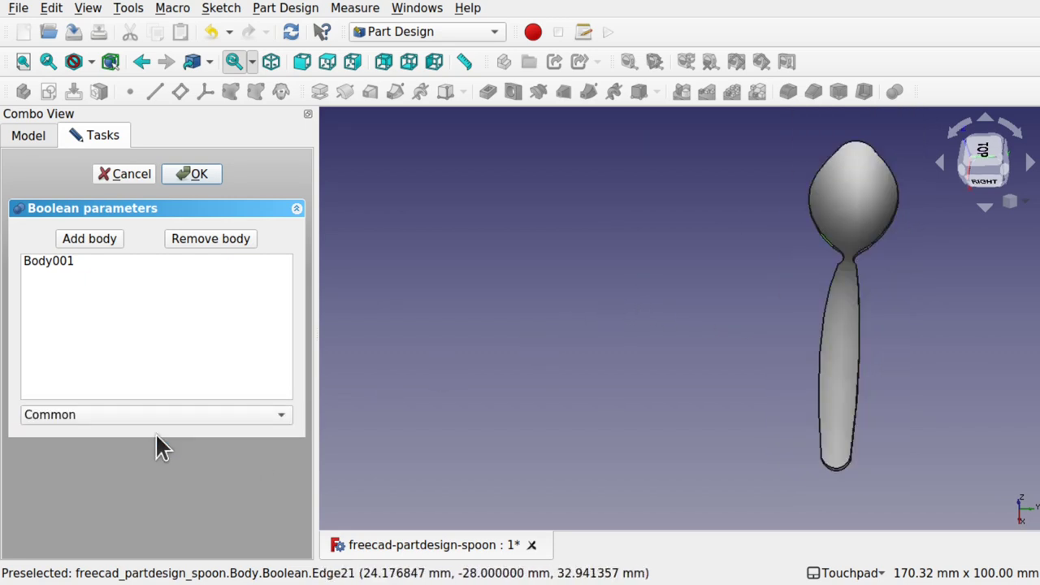
pyautogui.keyDown('alt'); pyautogui.moveTo(584, 273); pyautogui.dragTo(730, 286); pyautogui.keyUp('alt')
pyautogui.keyDown('alt'); pyautogui.moveTo(713, 408); pyautogui.dragTo(776, 333); pyautogui.keyUp('alt')
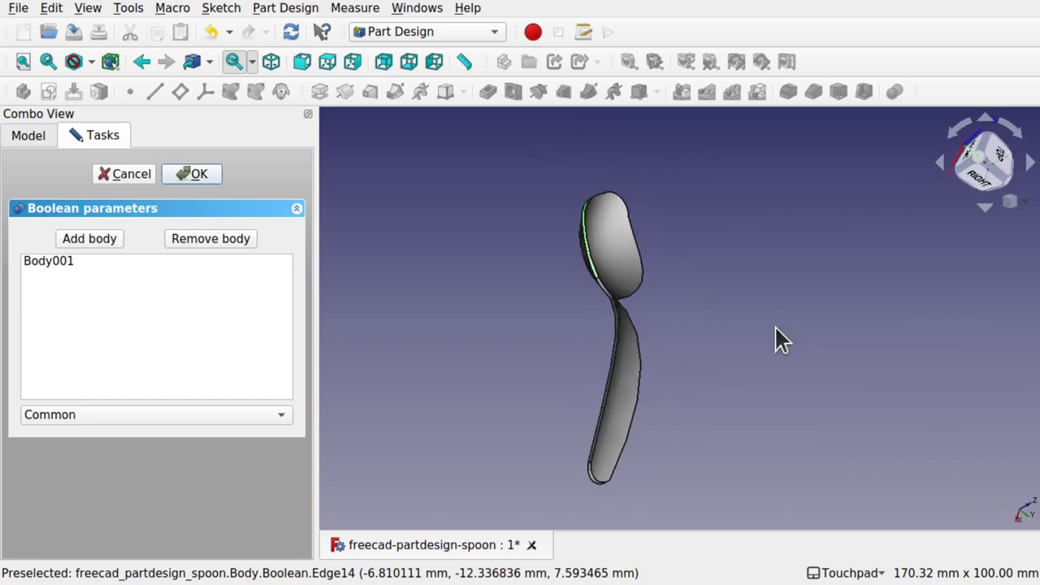
pyautogui.click(200, 174)
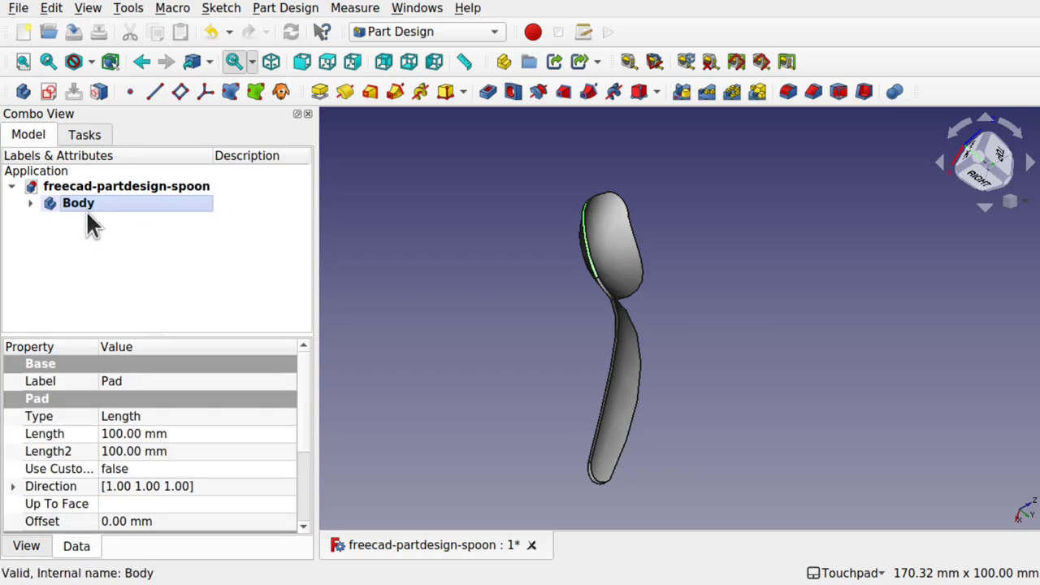
# Step: Delete the Boolean feature from Body to restore the separate loft and padded outline
pyautogui.click(33, 203)
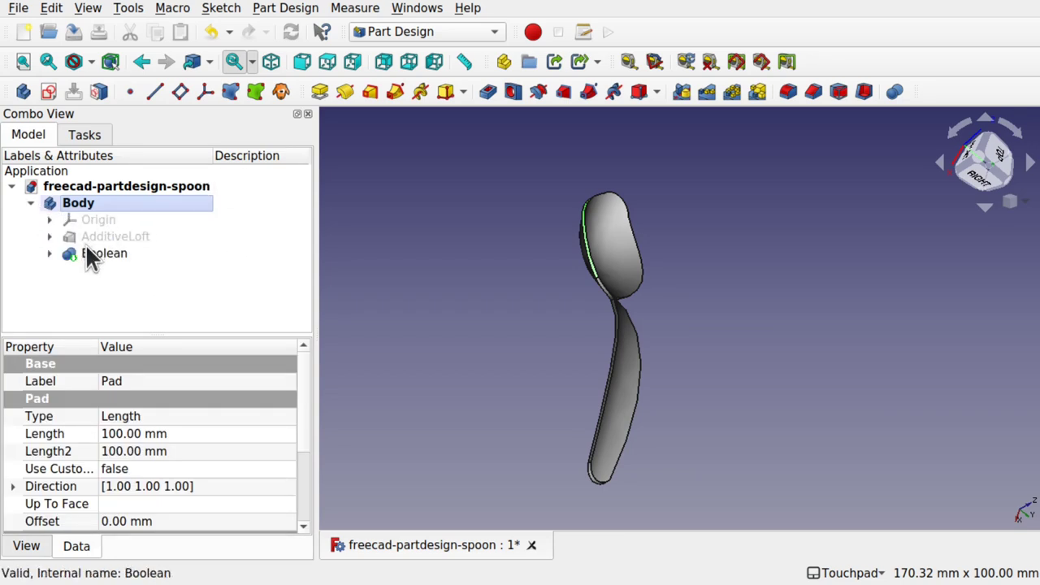
pyautogui.click(71, 203)
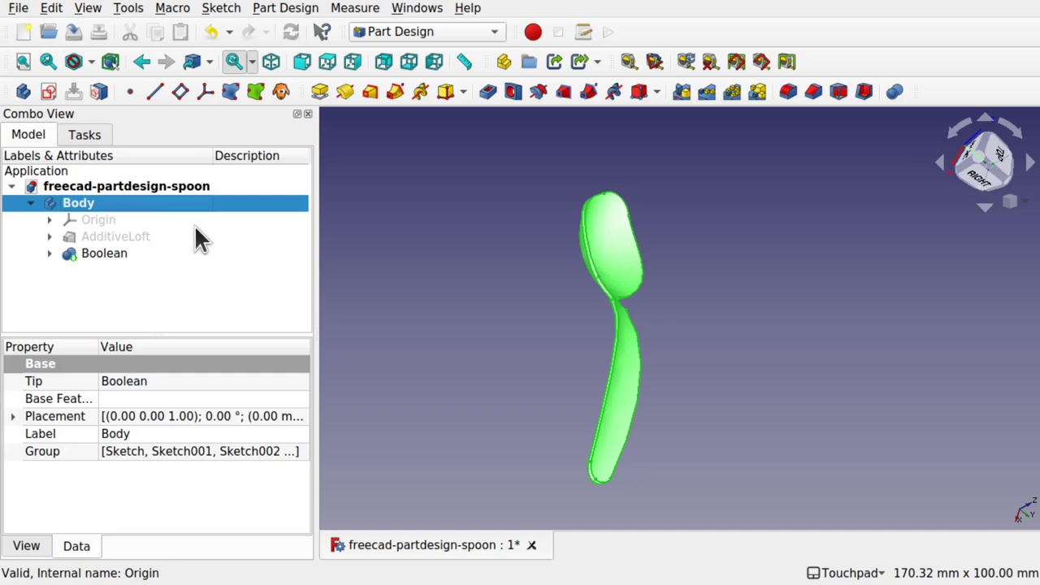
pyautogui.click(109, 252)
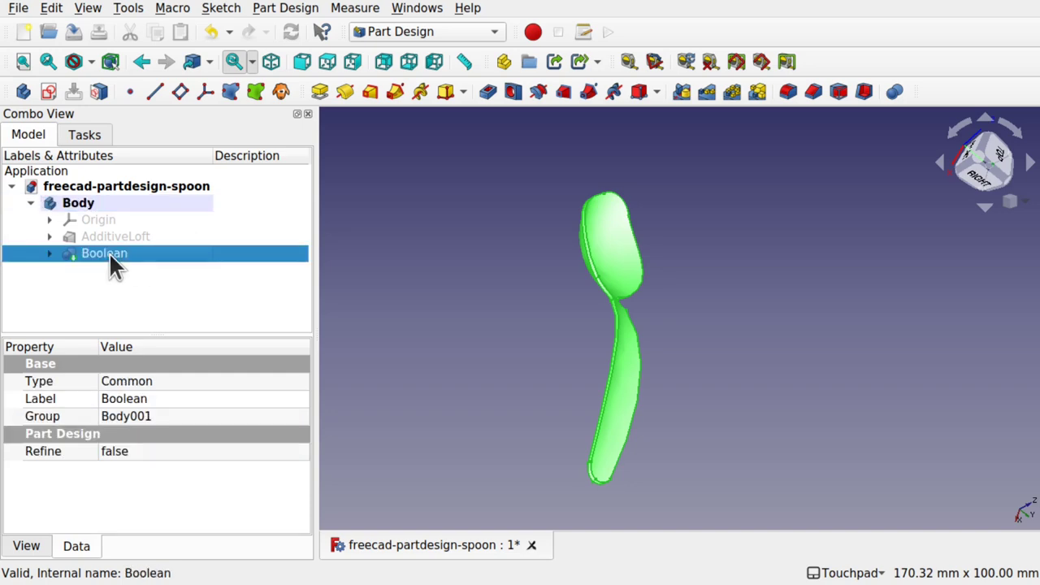
pyautogui.press('Delete')
pyautogui.keyDown('alt'); pyautogui.moveTo(675, 290); pyautogui.dragTo(642, 333); pyautogui.keyUp('alt')
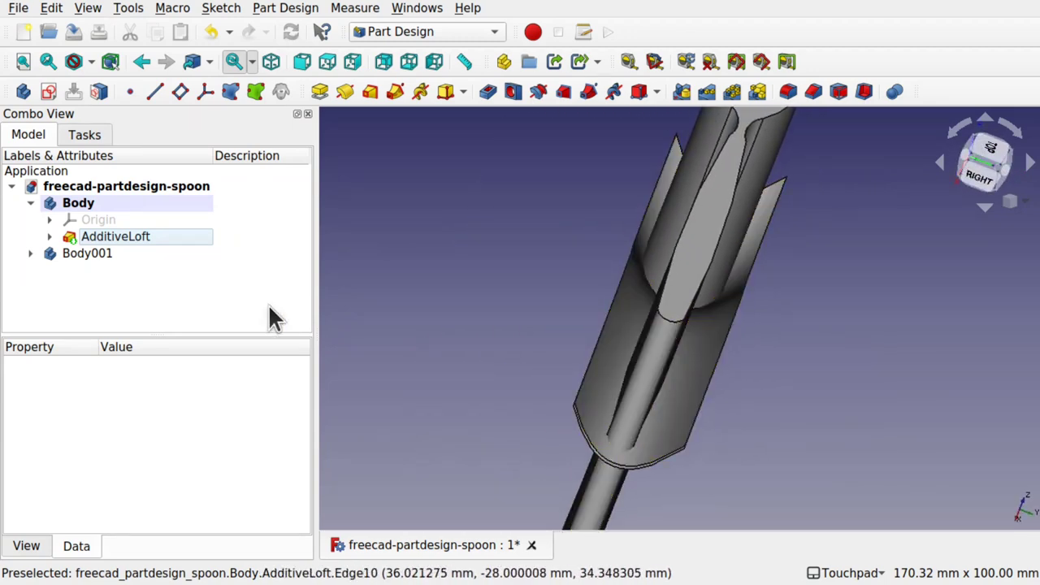
# Step: Start a new Boolean operation on the lofted Body and add the padded outline, Body001, to it
pyautogui.click(76, 204)
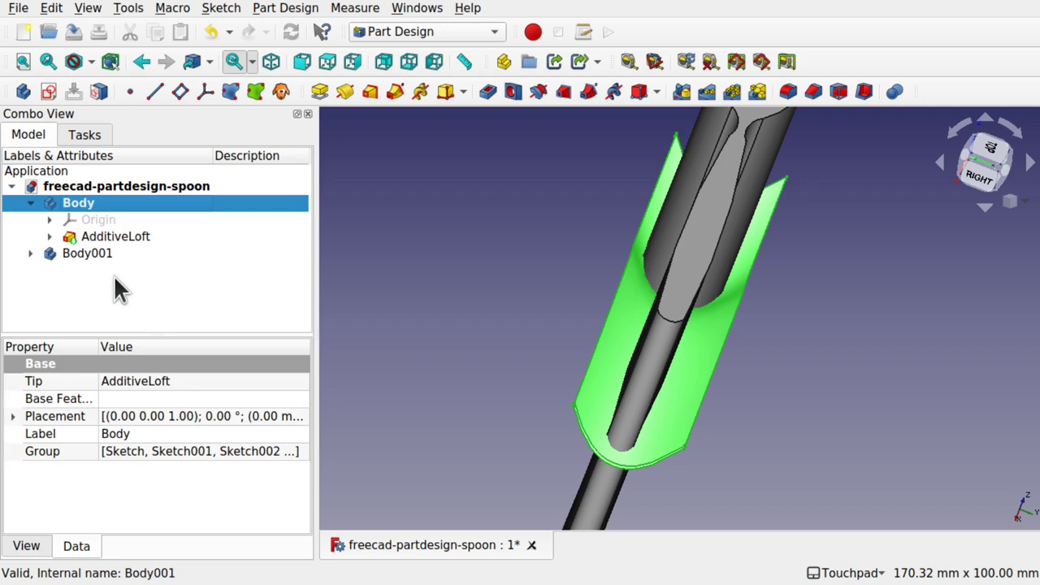
pyautogui.click(138, 297)
pyautogui.click(79, 208)
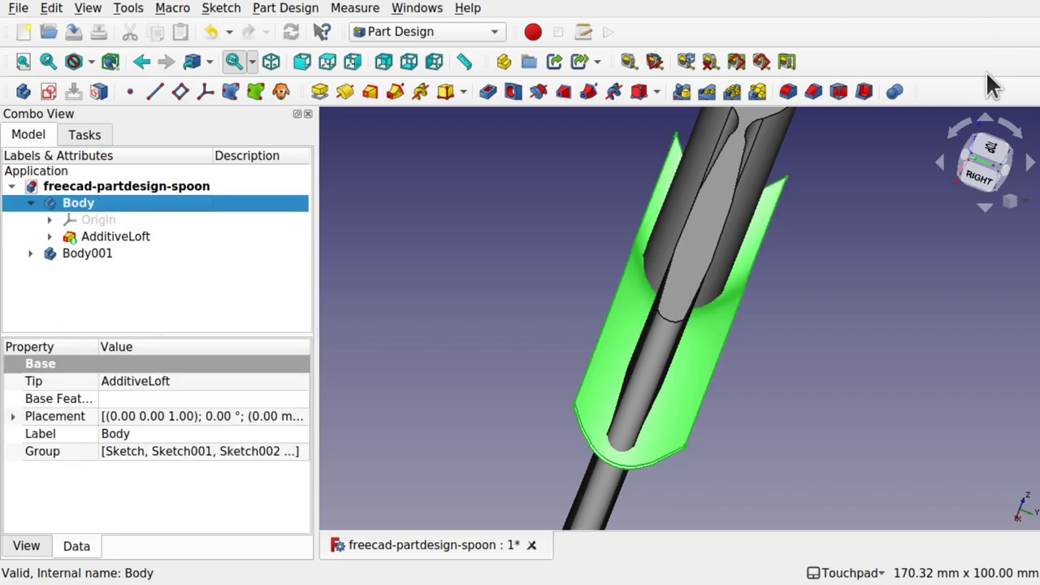
pyautogui.click(894, 92)
pyautogui.keyDown('alt'); pyautogui.moveTo(678, 255); pyautogui.dragTo(724, 260); pyautogui.keyUp('alt')
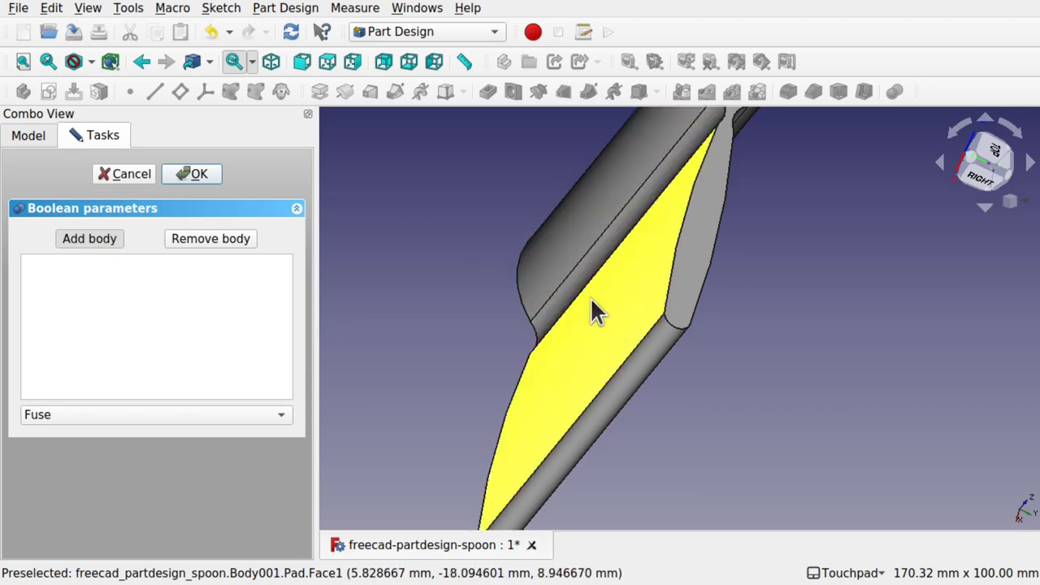
pyautogui.click(554, 290)
pyautogui.moveTo(699, 263)
pyautogui.keyDown('alt'); pyautogui.mouseDown()
pyautogui.moveTo(690, 225)
pyautogui.moveTo(687, 256)
pyautogui.mouseUp(); pyautogui.keyUp('alt')
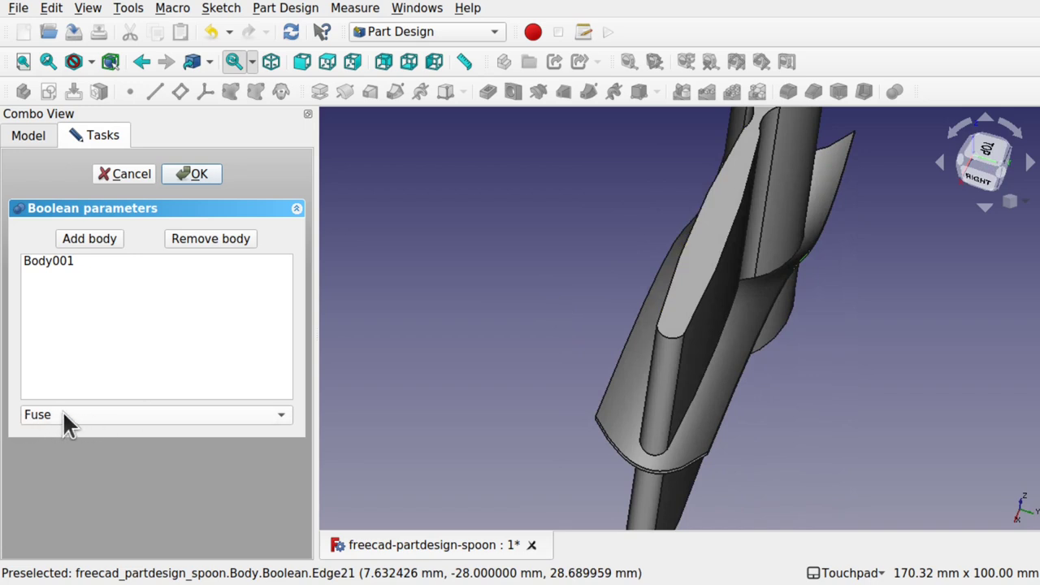
# Step: Set the Boolean type to Common and accept the intersection of the loft and the padded outline
pyautogui.click(110, 414)
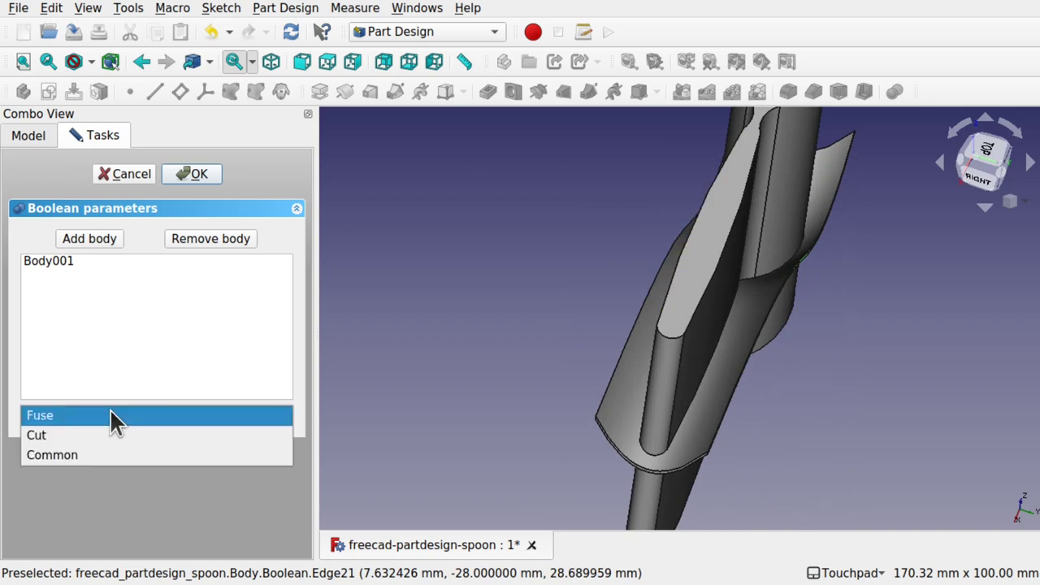
pyautogui.press('Escape')
pyautogui.keyDown('alt'); pyautogui.moveTo(469, 365); pyautogui.dragTo(841, 345); pyautogui.keyUp('alt')
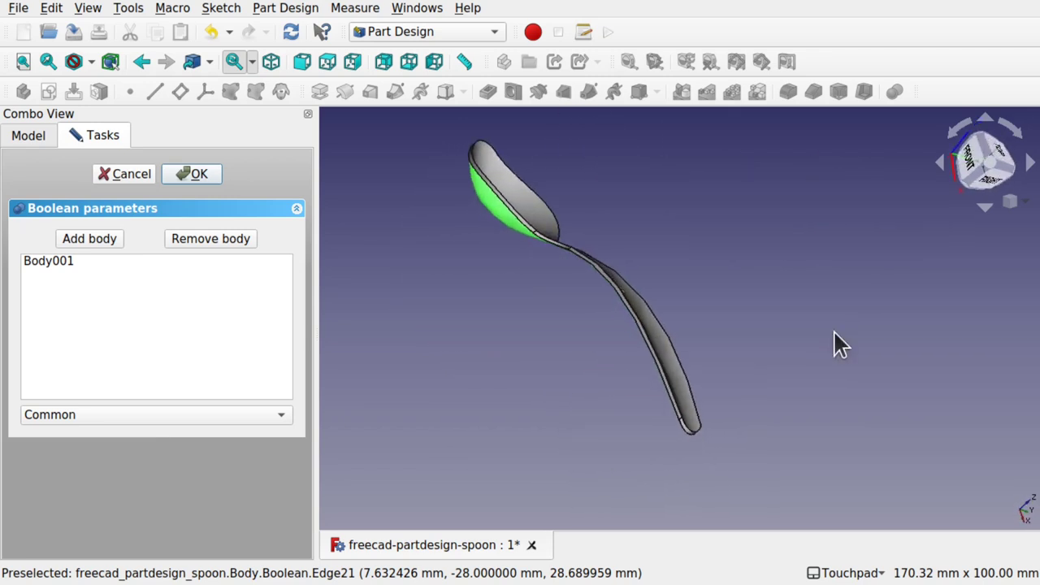
pyautogui.click(193, 173)
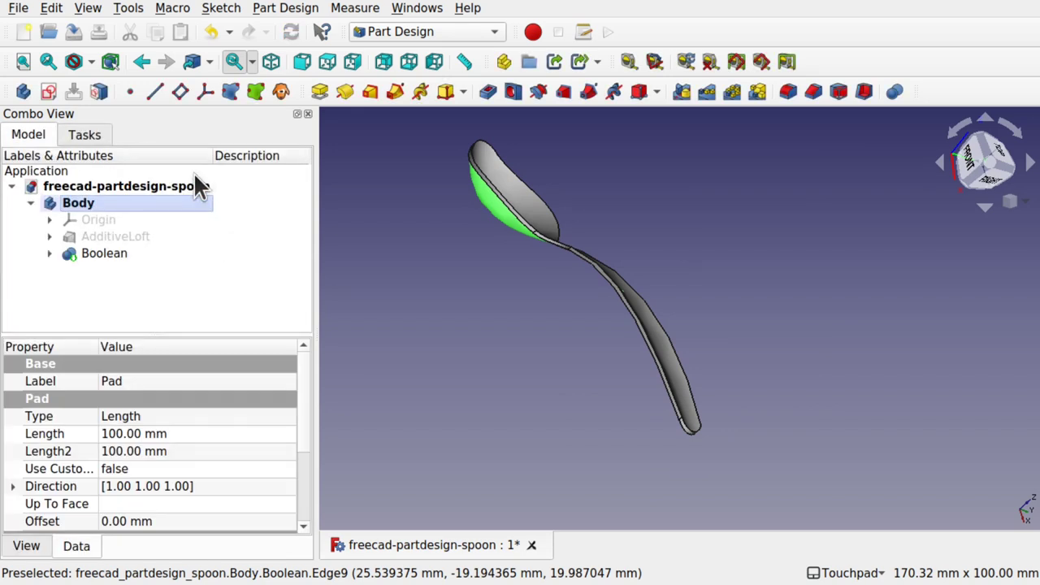
# Step: Inspect the intersected spoon from several angles and highlight its Boolean feature and Body in the model tree
pyautogui.keyDown('alt'); pyautogui.moveTo(592, 204); pyautogui.dragTo(569, 244); pyautogui.keyUp('alt')
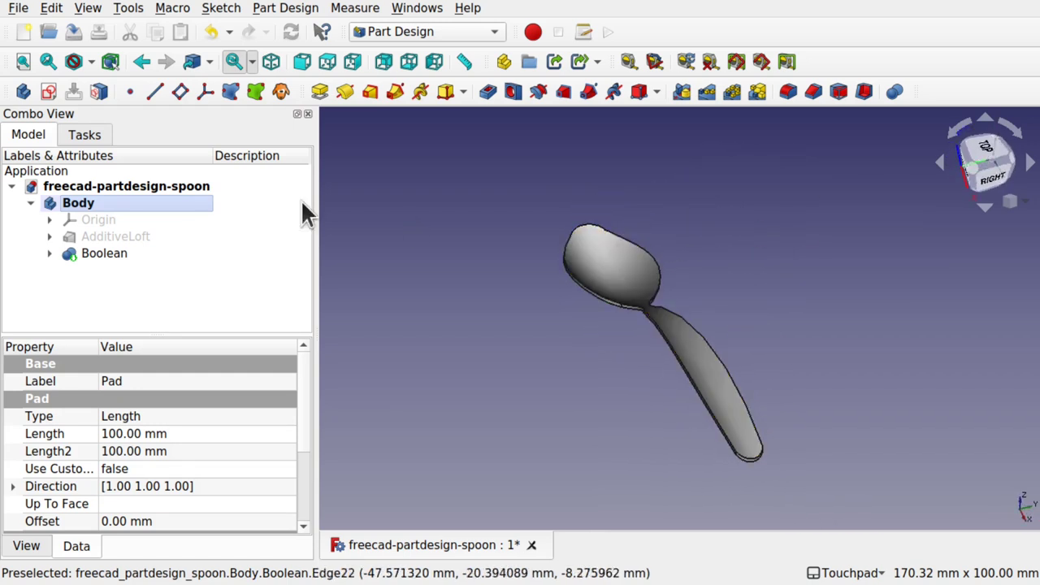
pyautogui.click(49, 251)
pyautogui.click(102, 252)
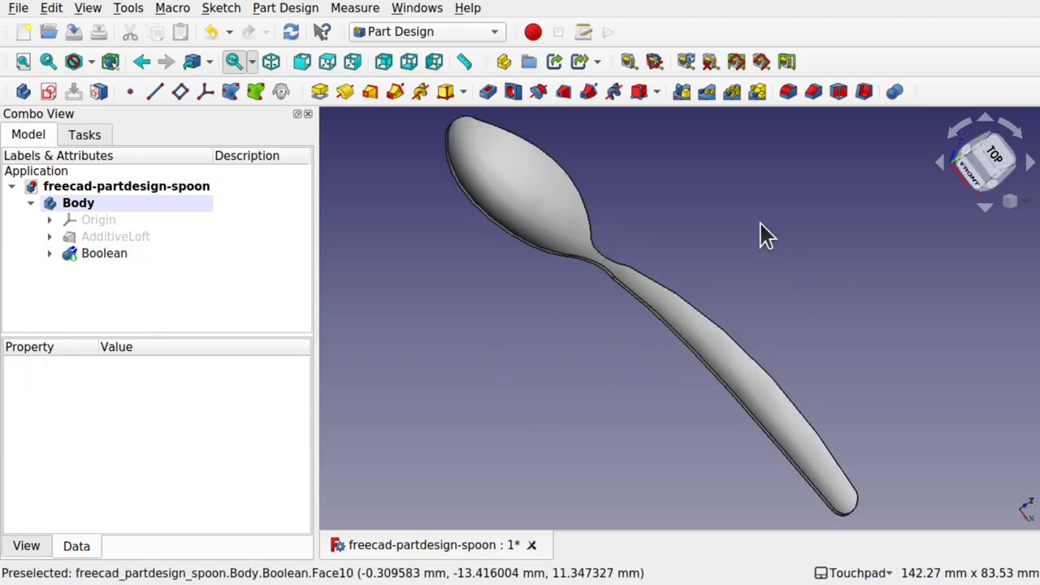
pyautogui.click(70, 208)
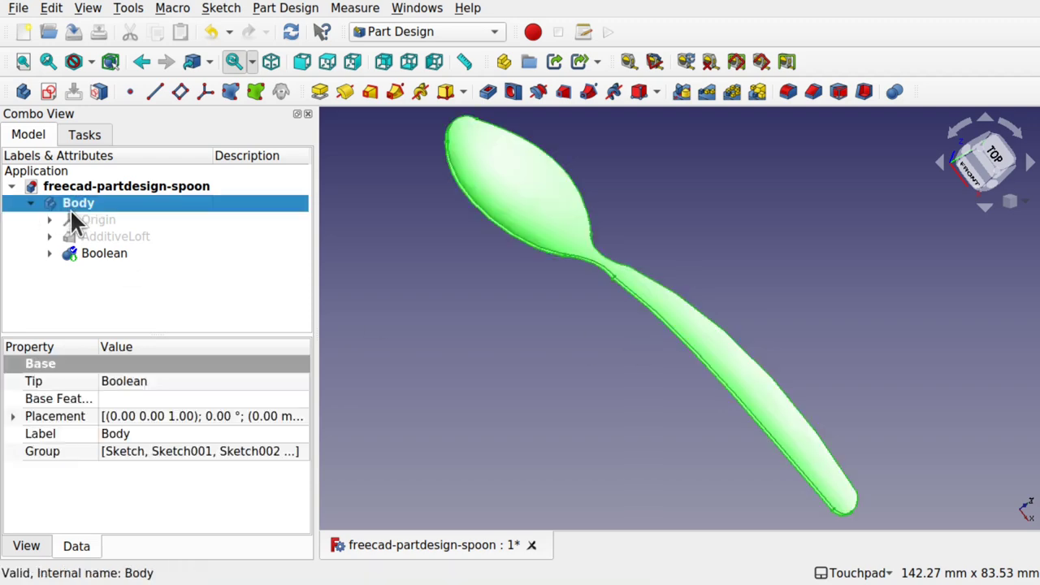
# Step: Delete the Boolean feature from Body so that the loft and the padded outline are separate bodies again
pyautogui.click(106, 249)
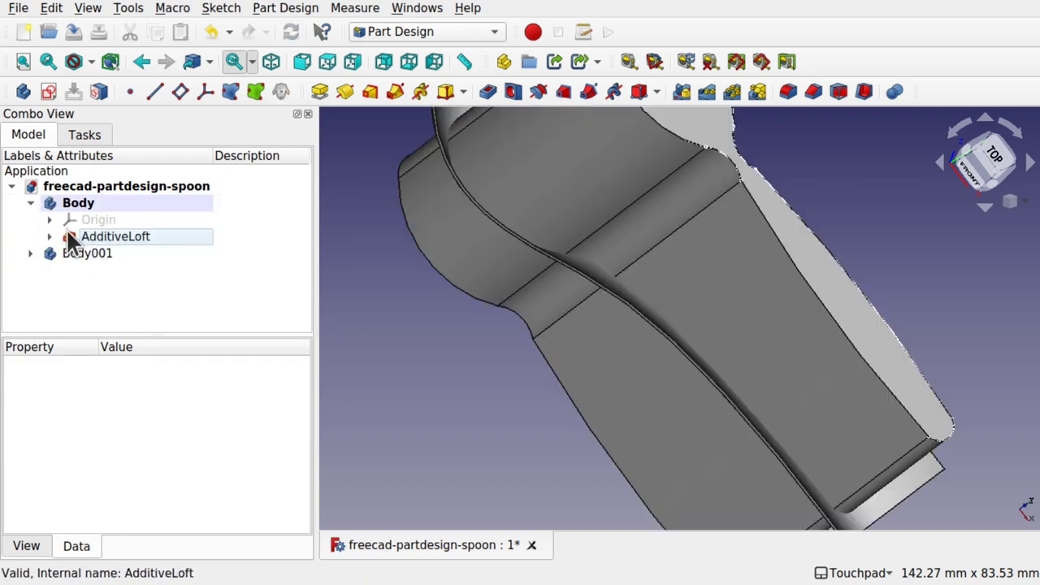
pyautogui.scroll(-4, 812, 289)
pyautogui.moveTo(812, 290); pyautogui.dragTo(698, 345, button='middle')
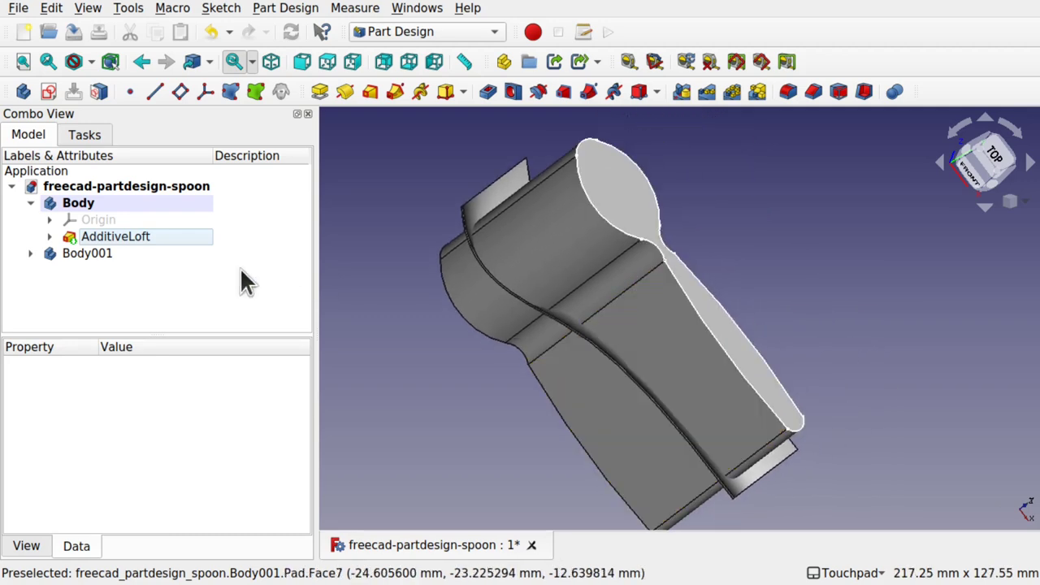
# Step: Make Body001, the padded outline, the active body and start a Boolean on it with the lofted Body added
pyautogui.click(91, 256)
pyautogui.doubleClick(90, 252)
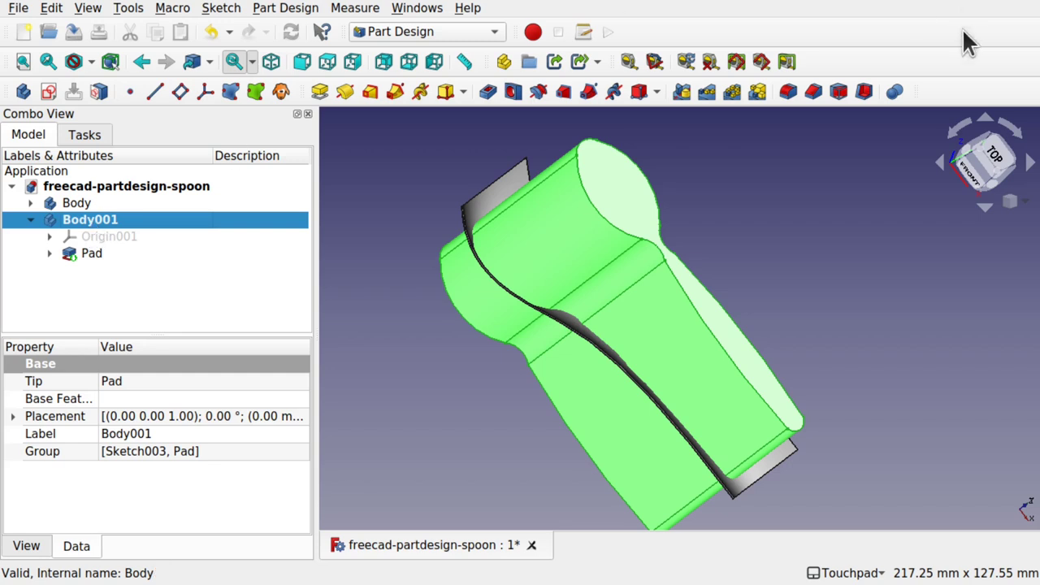
pyautogui.click(894, 92)
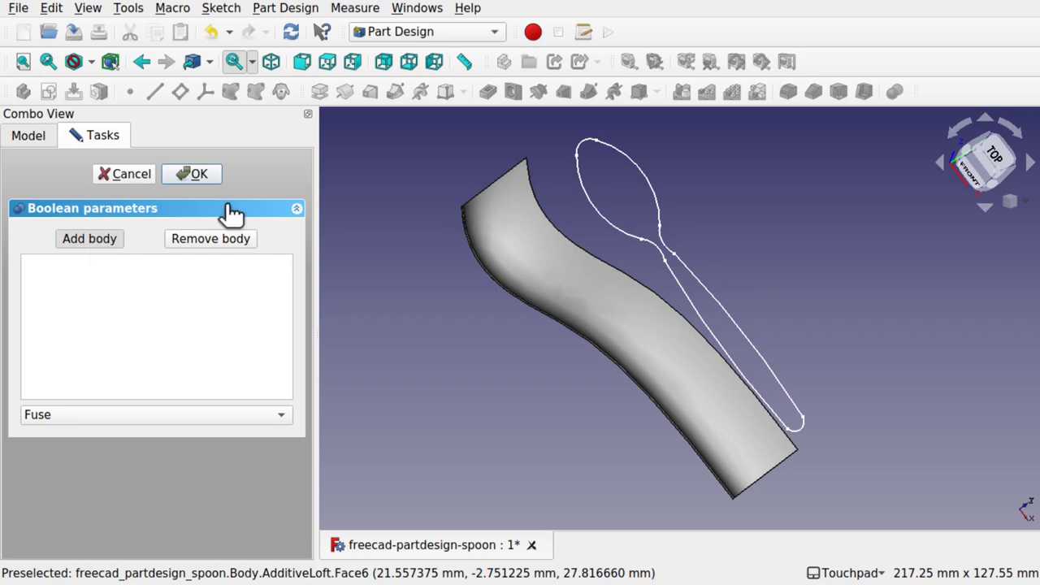
pyautogui.click(115, 239)
pyautogui.click(508, 257)
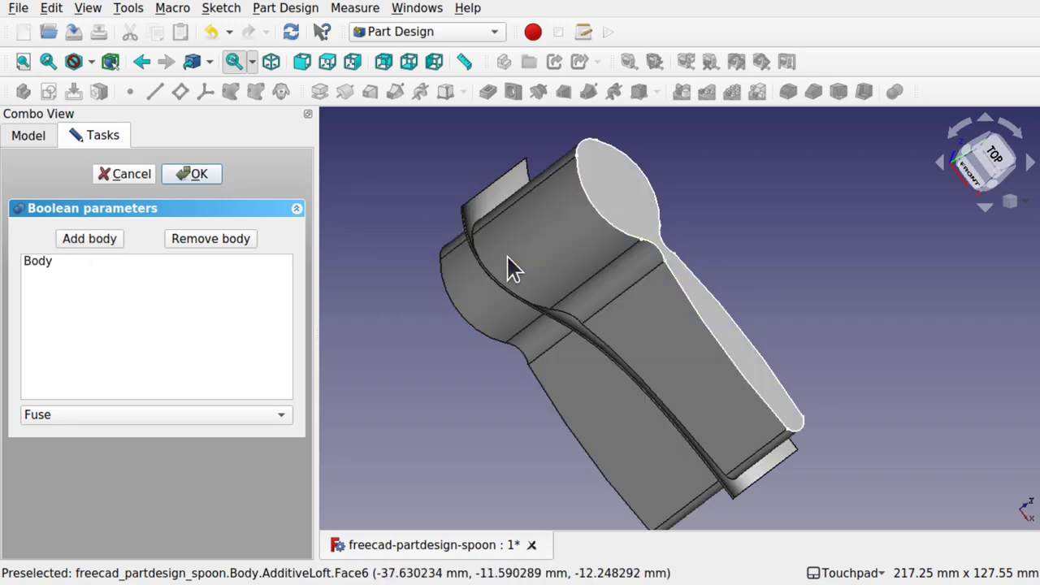
pyautogui.keyDown('alt'); pyautogui.moveTo(662, 280); pyautogui.dragTo(423, 338); pyautogui.keyUp('alt')
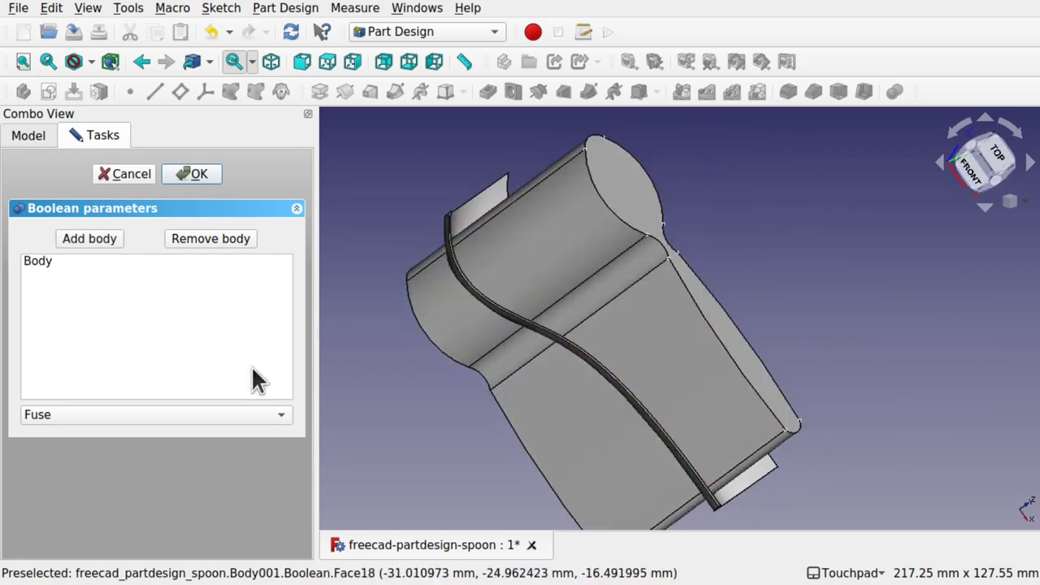
# Step: Set the Boolean type to Common and accept the intersection in Body001
pyautogui.click(187, 415)
pyautogui.click(174, 433)
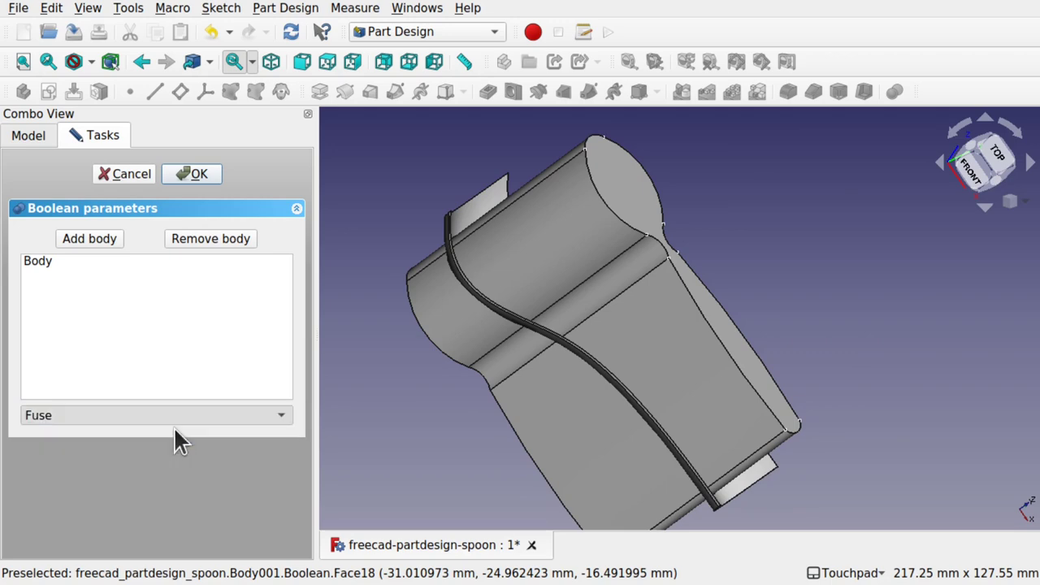
pyautogui.keyDown('alt'); pyautogui.moveTo(594, 378); pyautogui.dragTo(385, 418); pyautogui.keyUp('alt')
pyautogui.click(89, 422)
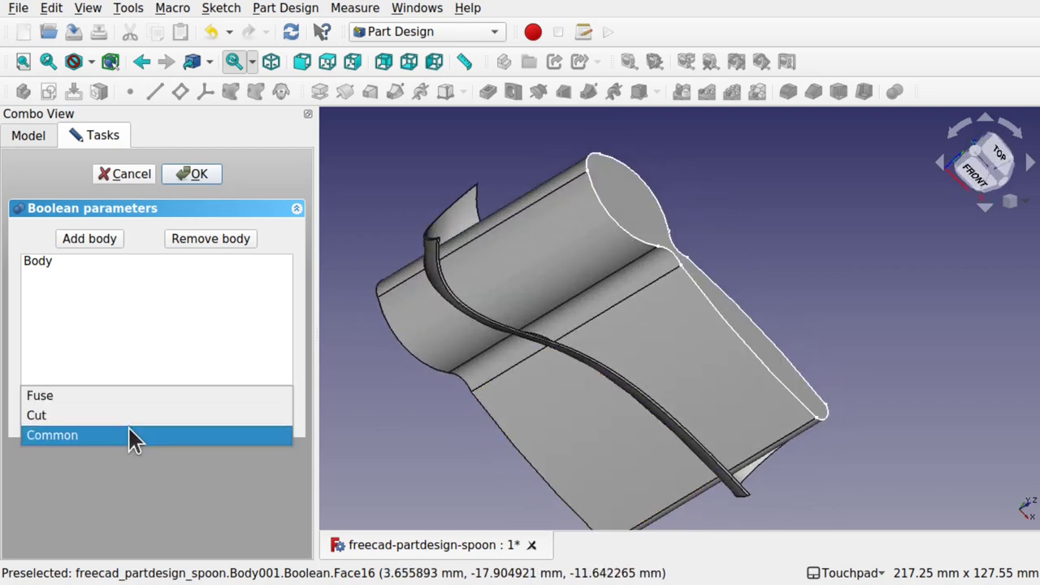
pyautogui.click(128, 426)
pyautogui.moveTo(620, 379)
pyautogui.keyDown('alt'); pyautogui.mouseDown()
pyautogui.moveTo(662, 365)
pyautogui.moveTo(552, 412)
pyautogui.moveTo(658, 325)
pyautogui.moveTo(704, 235)
pyautogui.moveTo(691, 235)
pyautogui.moveTo(671, 348)
pyautogui.moveTo(650, 356)
pyautogui.mouseUp(); pyautogui.keyUp('alt')
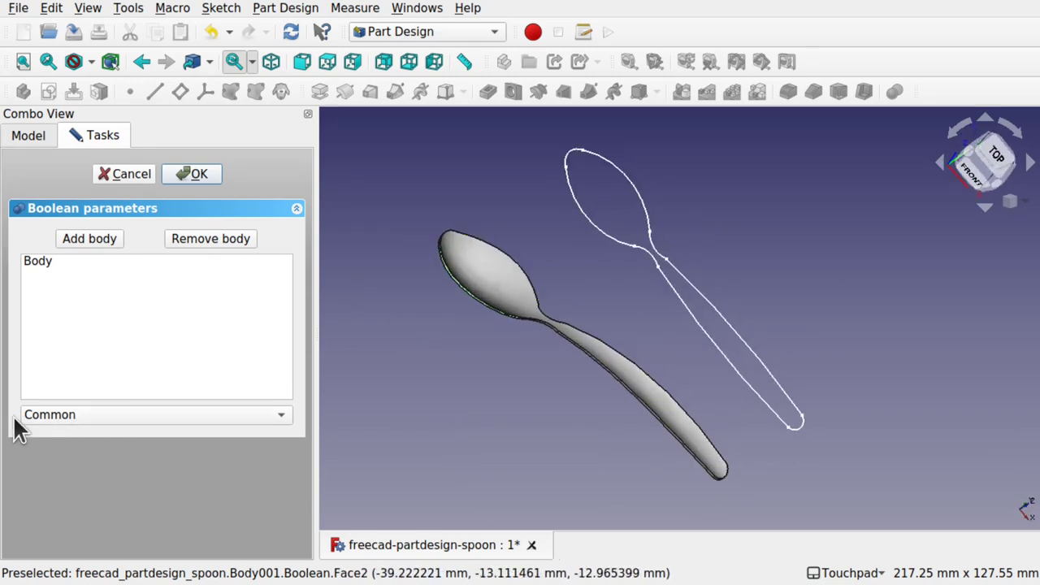
pyautogui.moveTo(603, 325)
pyautogui.keyDown('alt'); pyautogui.mouseDown()
pyautogui.moveTo(471, 283)
pyautogui.moveTo(589, 179)
pyautogui.moveTo(477, 296)
pyautogui.moveTo(568, 295)
pyautogui.moveTo(675, 155)
pyautogui.moveTo(670, 188)
pyautogui.moveTo(531, 325)
pyautogui.moveTo(564, 397)
pyautogui.moveTo(600, 387)
pyautogui.moveTo(613, 368)
pyautogui.mouseUp(); pyautogui.keyUp('alt')
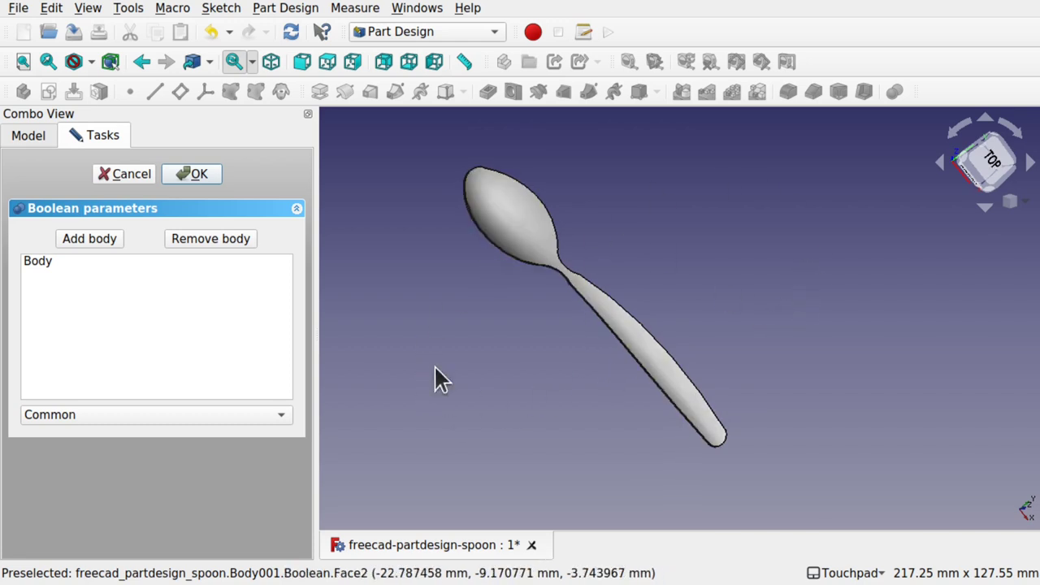
pyautogui.click(199, 180)
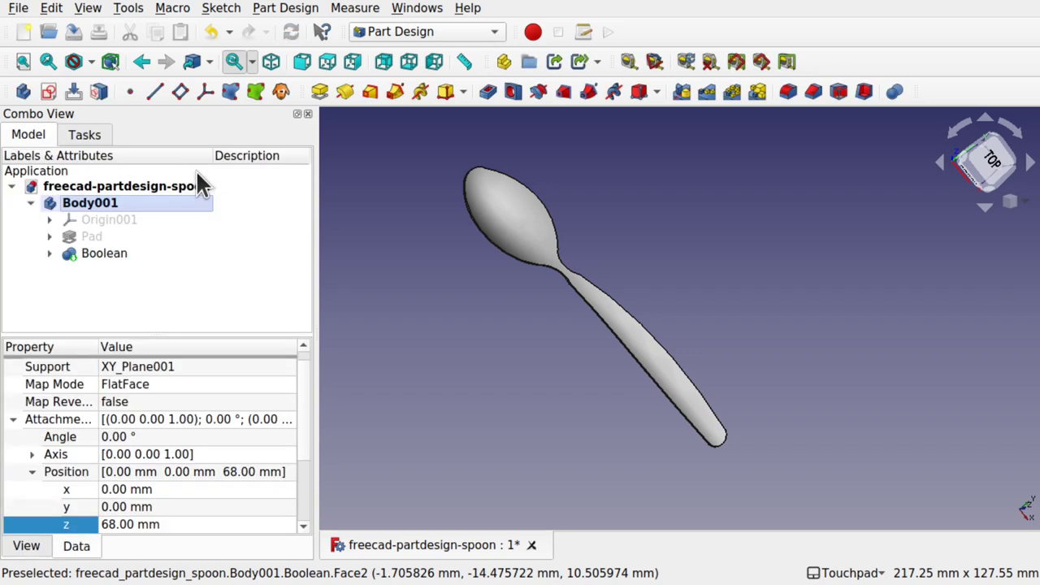
# Step: Highlight the Boolean feature under Body001 and inspect the resulting spoon from a lower angle
pyautogui.click(93, 256)
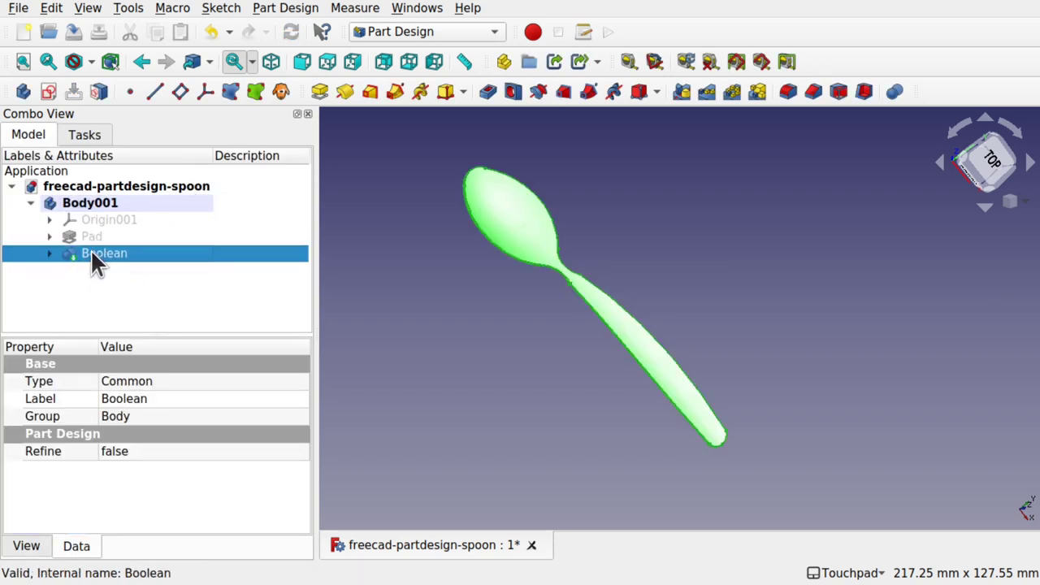
pyautogui.moveTo(541, 204); pyautogui.dragTo(636, 261, button='middle')
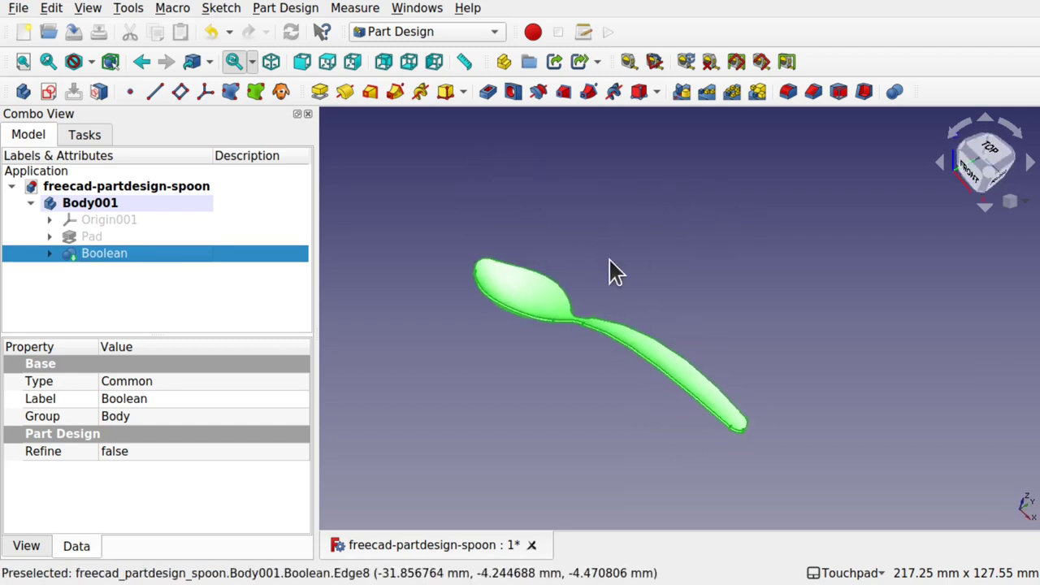
pyautogui.click(697, 315)
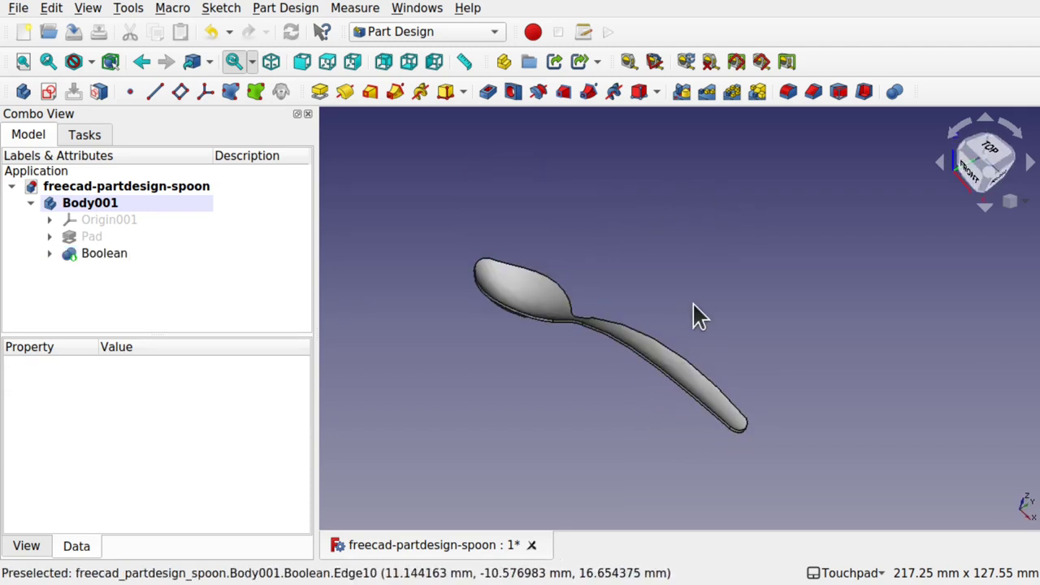
# Step: Expand the Boolean and Pad features in the model tree and open the outline sketch, Sketch003, for editing
pyautogui.click(49, 253)
pyautogui.click(68, 268)
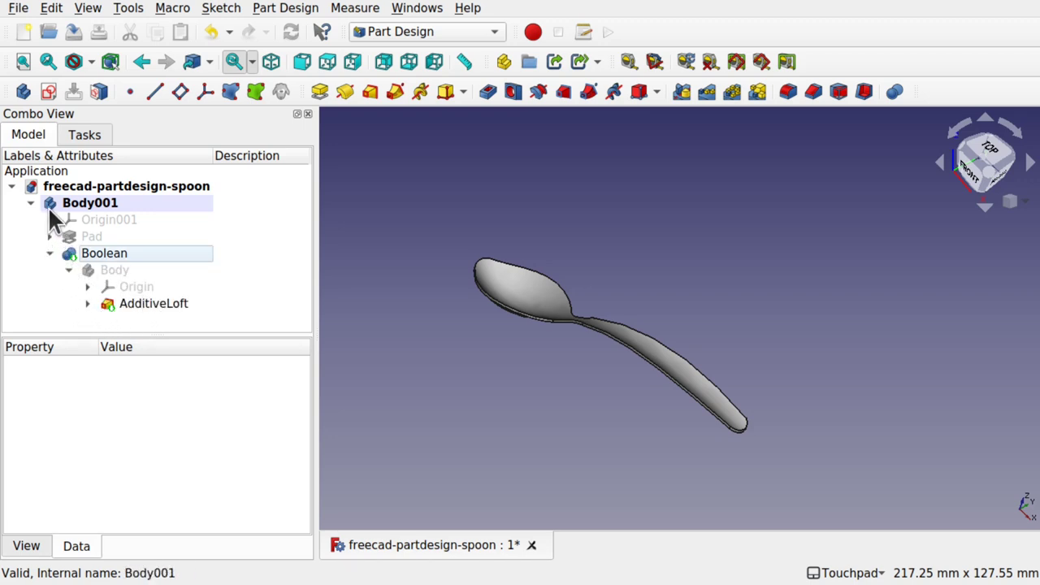
pyautogui.click(50, 234)
pyautogui.click(110, 254)
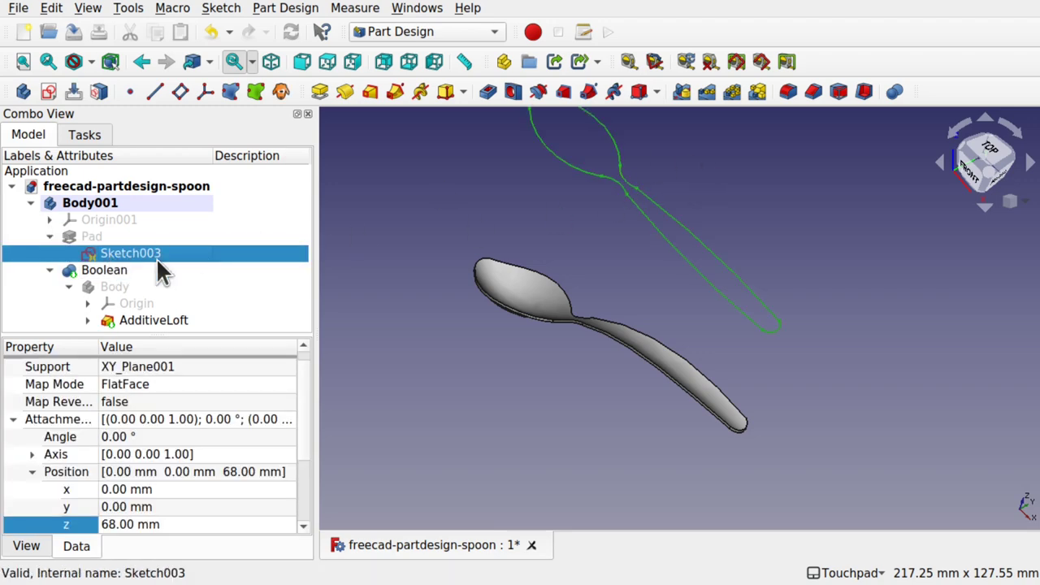
pyautogui.doubleClick(154, 256)
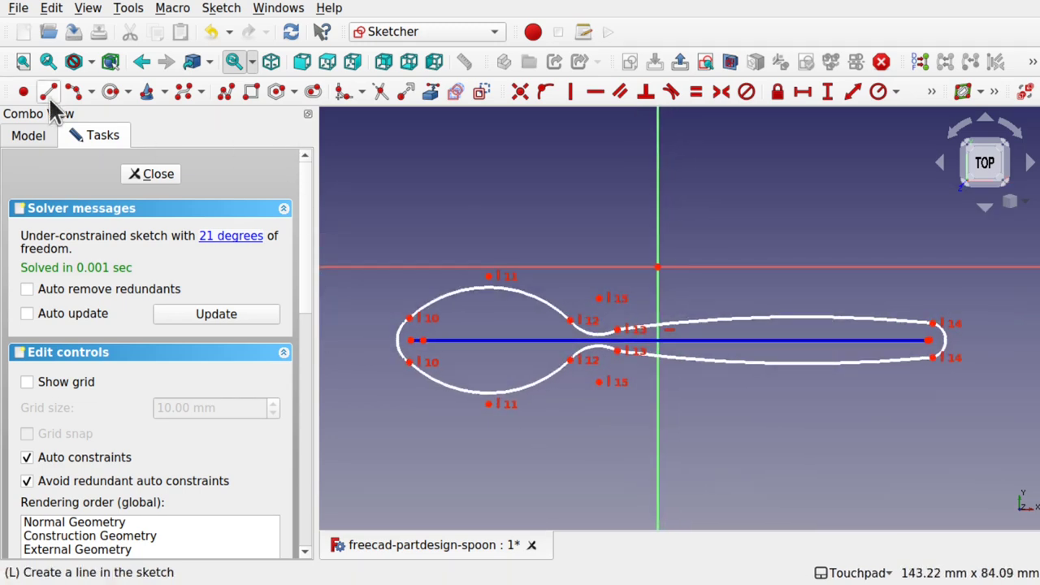
# Step: Draw a four-segment zigzag polyline between the bowl tip arc's endpoints, forming two V-shaped notches about 24 mm and 21 mm deep
pyautogui.click(227, 93)
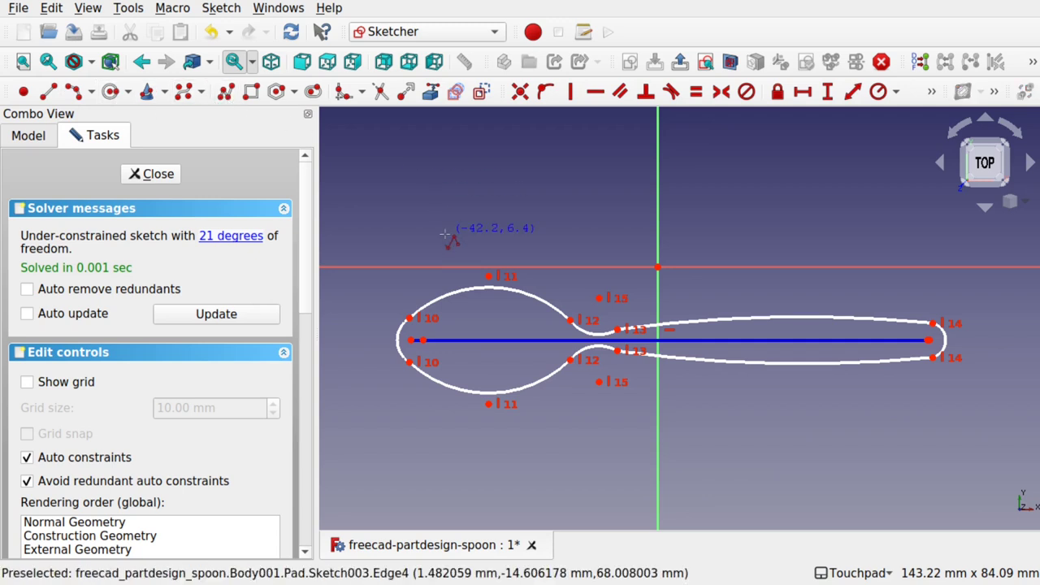
pyautogui.click(410, 319)
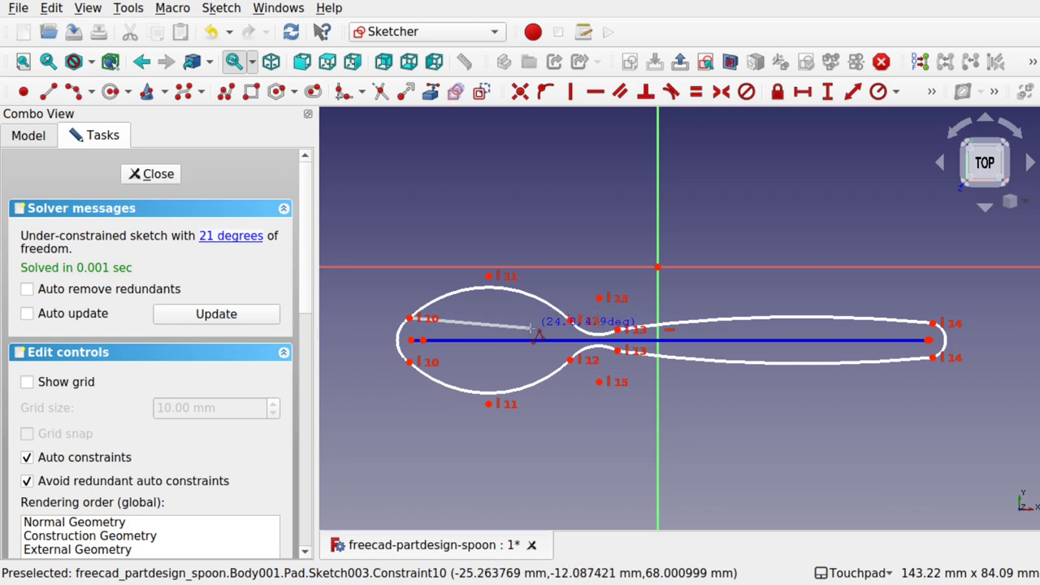
pyautogui.click(529, 329)
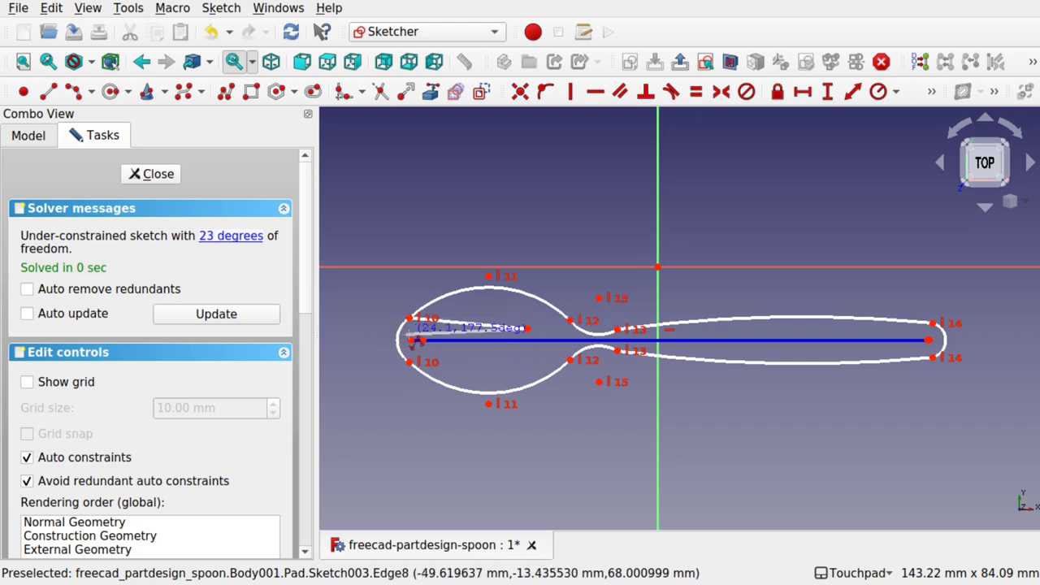
pyautogui.click(412, 339)
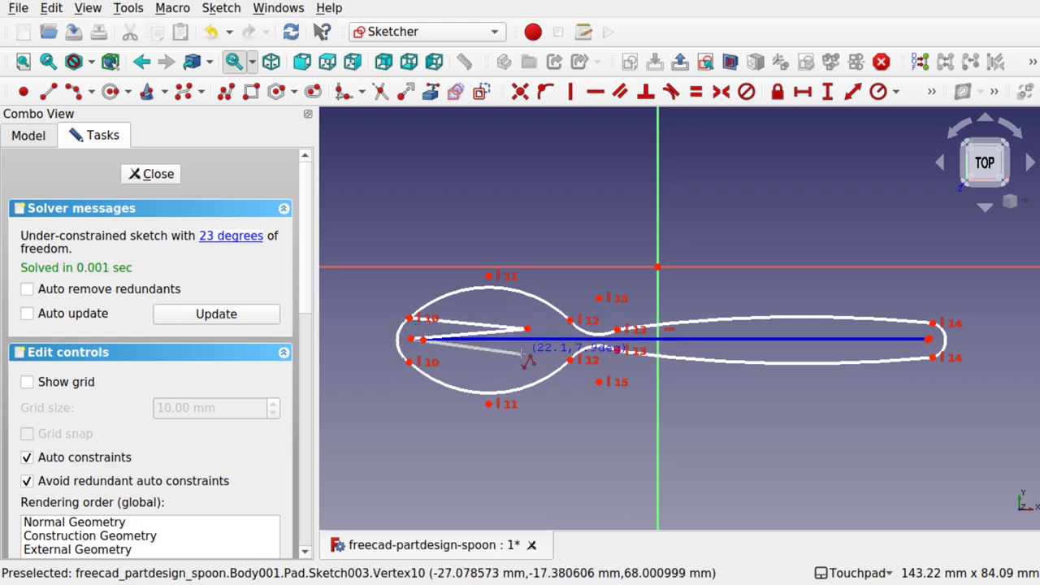
pyautogui.click(514, 352)
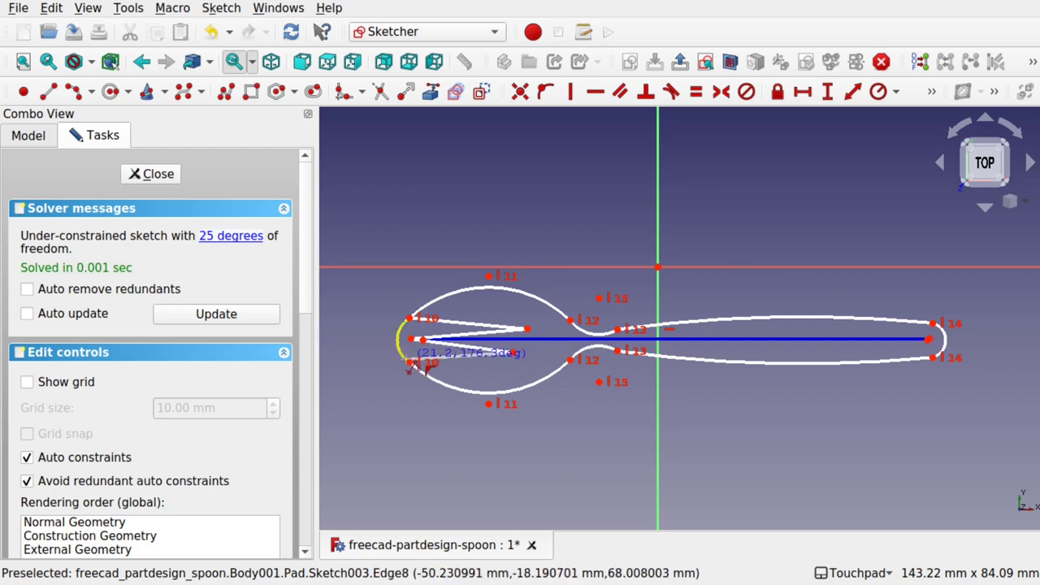
pyautogui.click(410, 362)
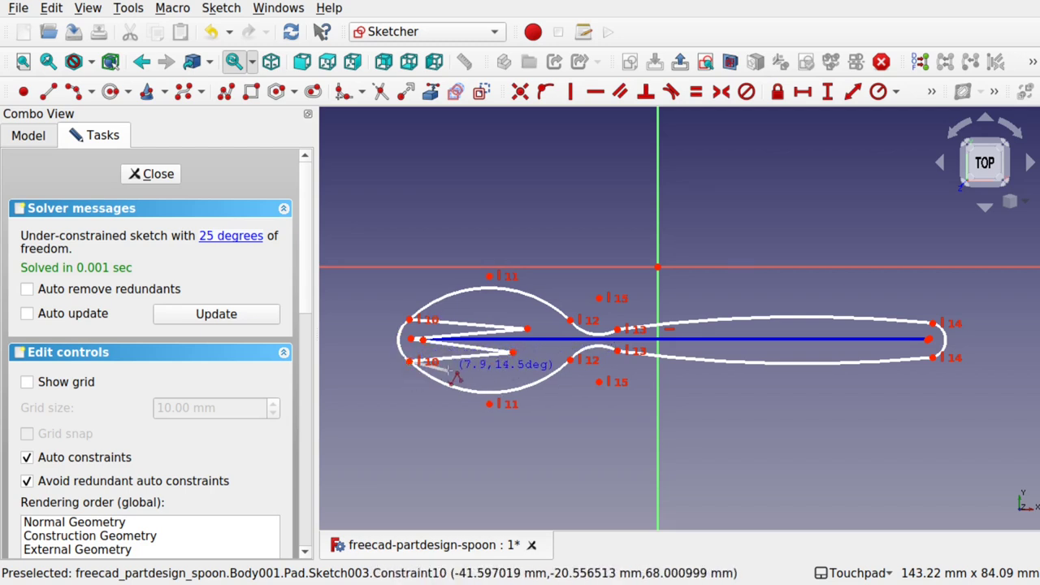
pyautogui.press('Escape')
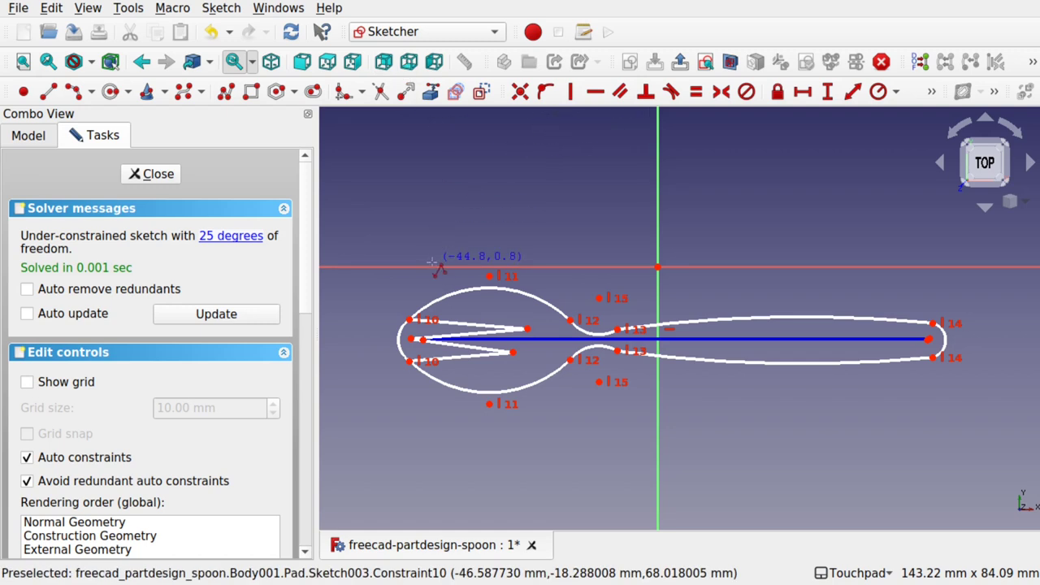
# Step: Delete the bowl's tip arc and constrain the two inner notch points to align vertically
pyautogui.click(401, 352)
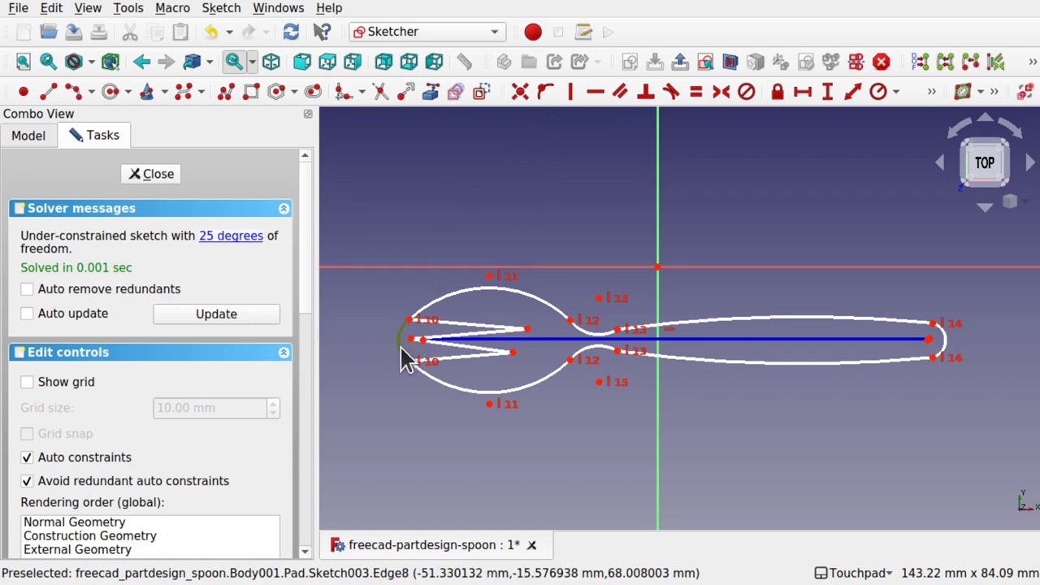
pyautogui.press('Delete')
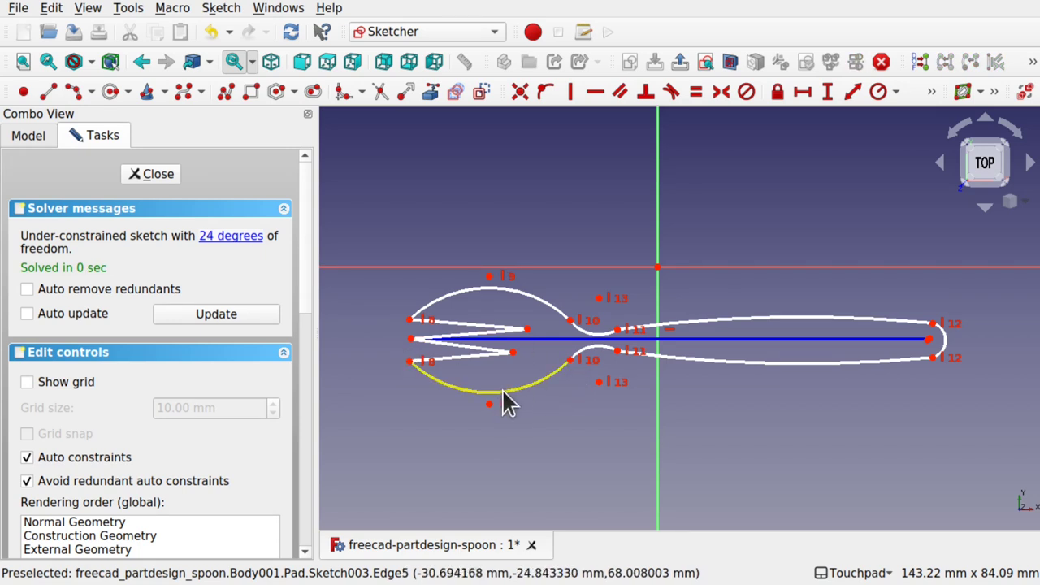
pyautogui.click(511, 351)
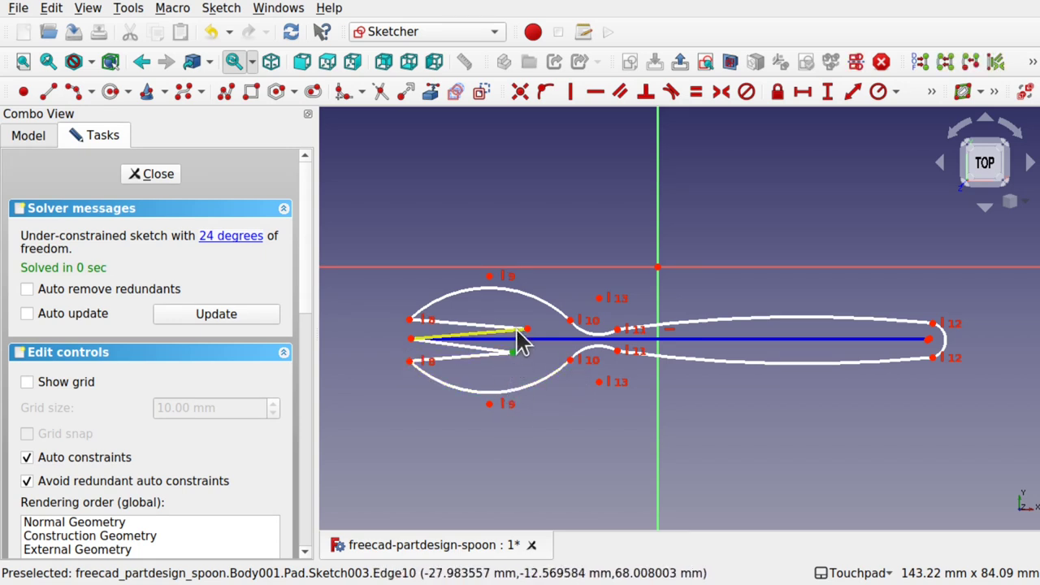
pyautogui.click(527, 330)
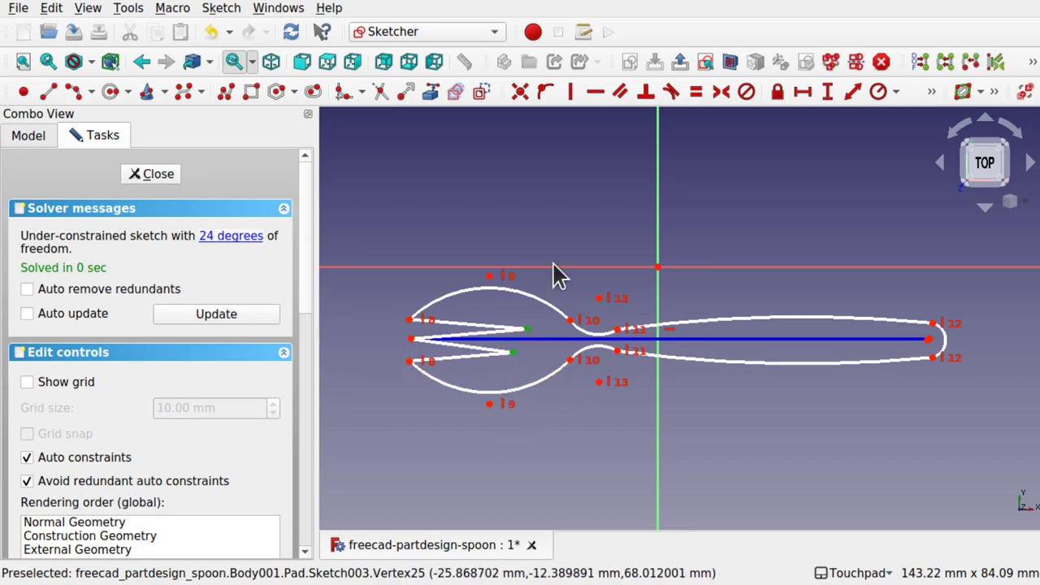
pyautogui.click(574, 94)
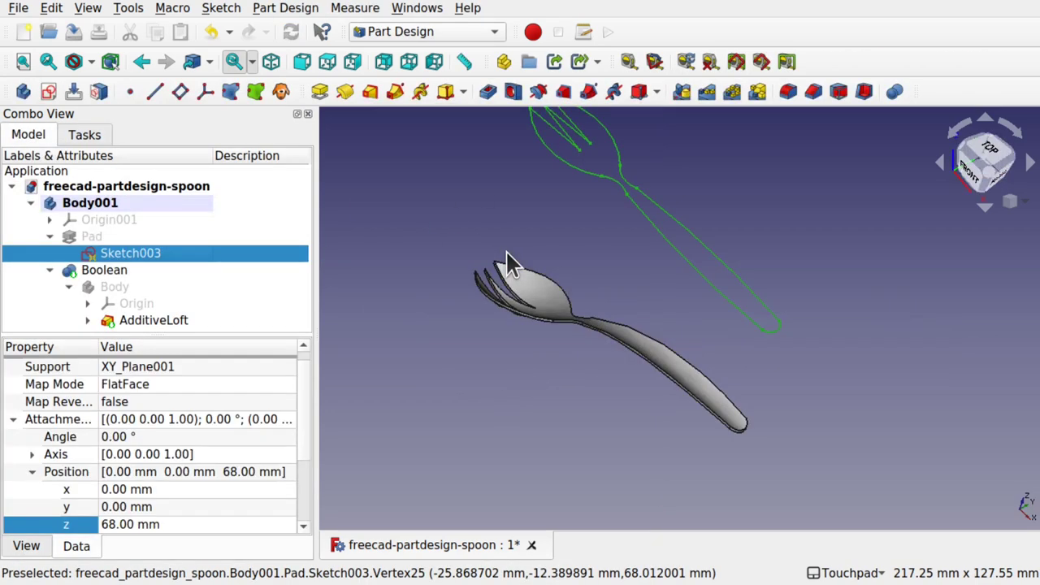
# Step: Undo the notch edits to the spoon outline and hide Sketch003
pyautogui.moveTo(593, 274)
pyautogui.keyDown('alt'); pyautogui.mouseDown()
pyautogui.moveTo(490, 306)
pyautogui.moveTo(694, 309)
pyautogui.moveTo(673, 251)
pyautogui.moveTo(671, 145)
pyautogui.moveTo(615, 204)
pyautogui.moveTo(553, 318)
pyautogui.moveTo(592, 327)
pyautogui.moveTo(461, 288)
pyautogui.mouseUp(); pyautogui.keyUp('alt')
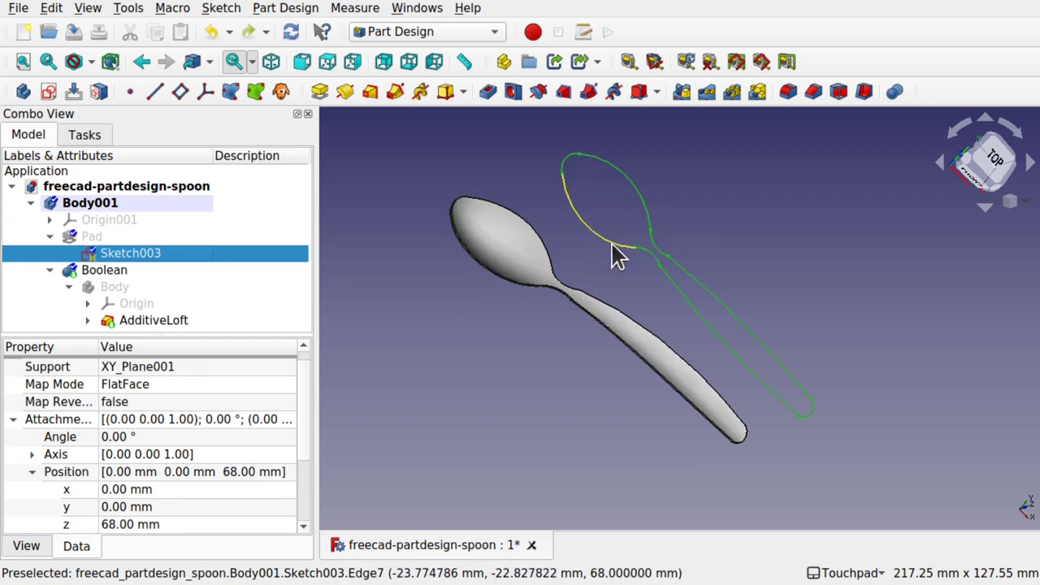
pyautogui.press('space')
pyautogui.moveTo(666, 388)
pyautogui.keyDown('alt'); pyautogui.mouseDown()
pyautogui.moveTo(739, 318)
pyautogui.moveTo(550, 332)
pyautogui.moveTo(474, 399)
pyautogui.moveTo(643, 353)
pyautogui.moveTo(691, 227)
pyautogui.moveTo(669, 382)
pyautogui.mouseUp(); pyautogui.keyUp('alt')
pyautogui.scroll(5, 544, 336)
pyautogui.scroll(-3, 474, 399)
pyautogui.scroll(-2, 464, 416)
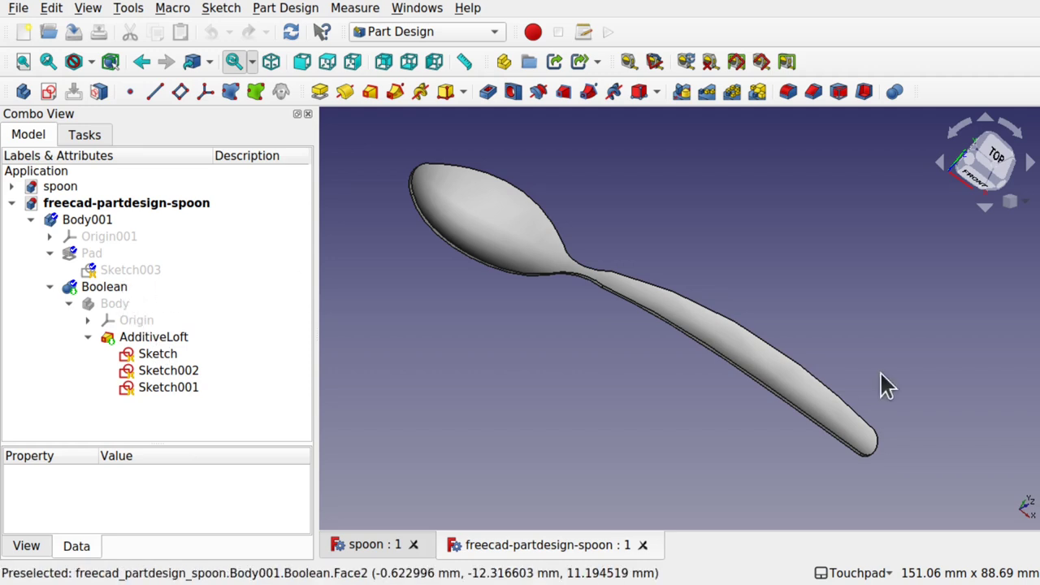
# Step: Switch to the spoon document, expand Slice.0 and its nested Slice, and highlight Sketch001 under the Loft
pyautogui.click(391, 550)
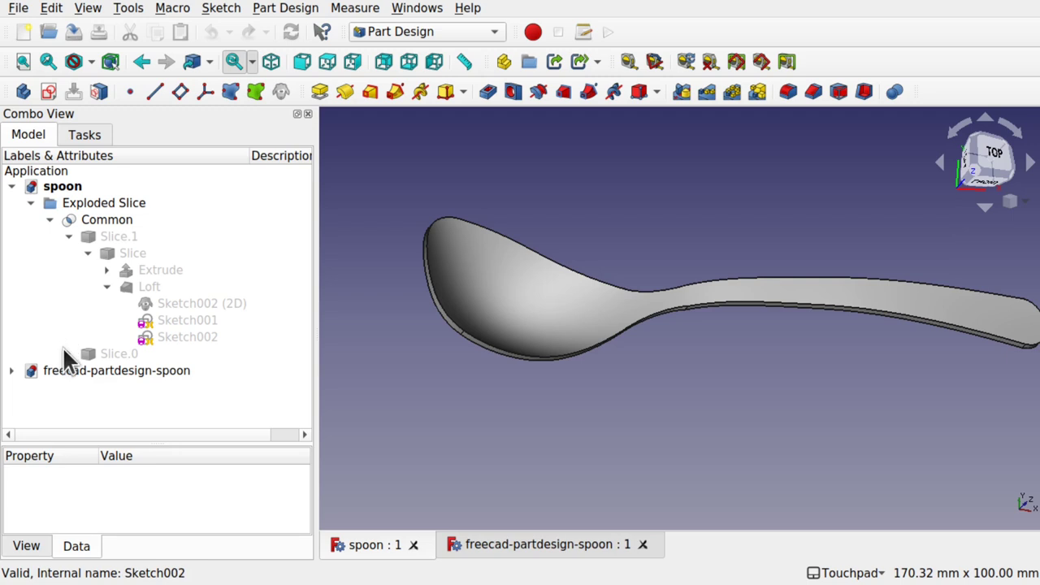
pyautogui.click(68, 354)
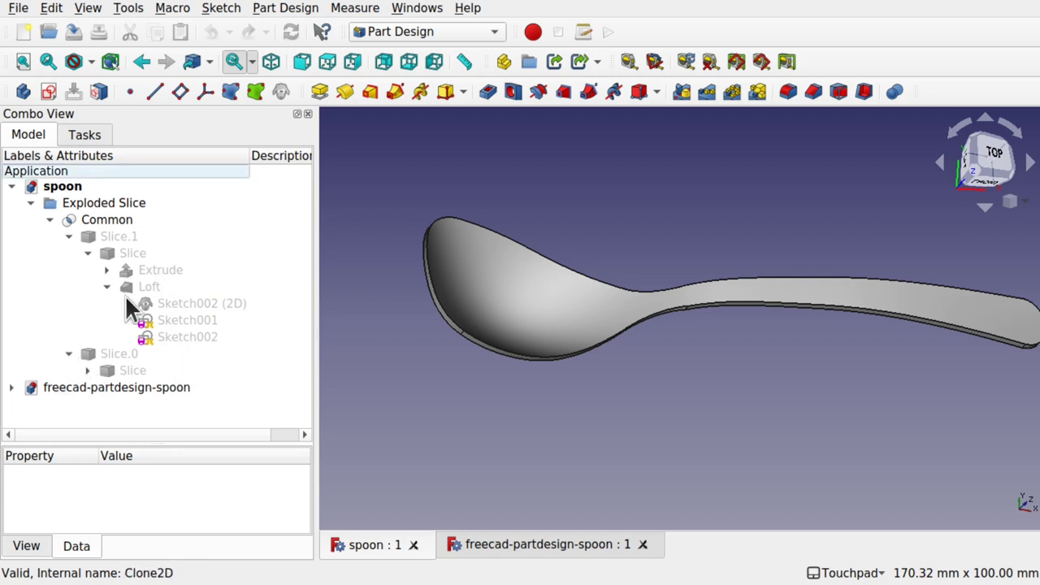
pyautogui.click(87, 370)
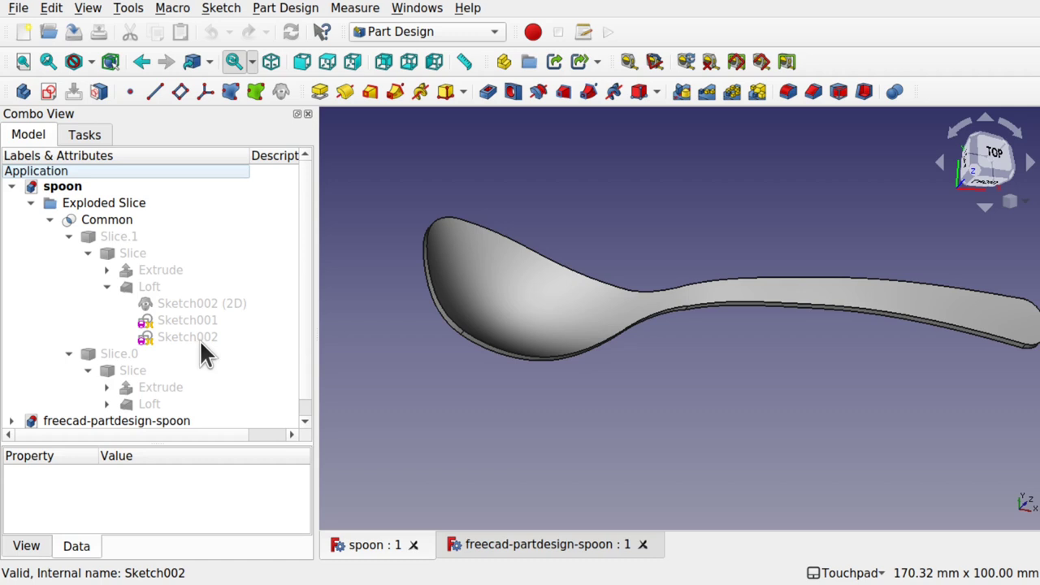
pyautogui.click(195, 318)
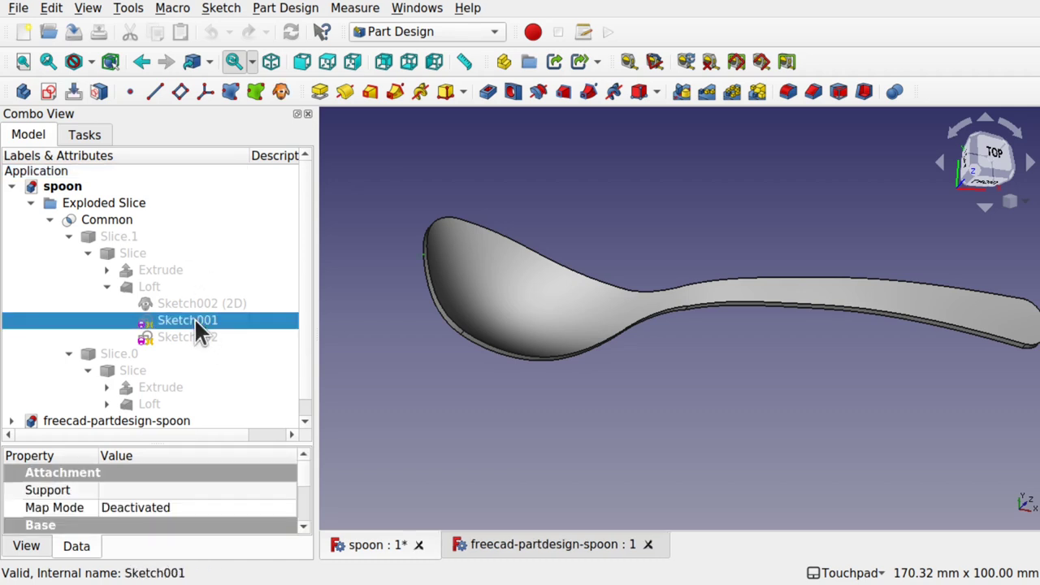
# Step: Show the Loft nested under Slice.1 around the finished spoon and inspect its surfaces up close
pyautogui.click(204, 335)
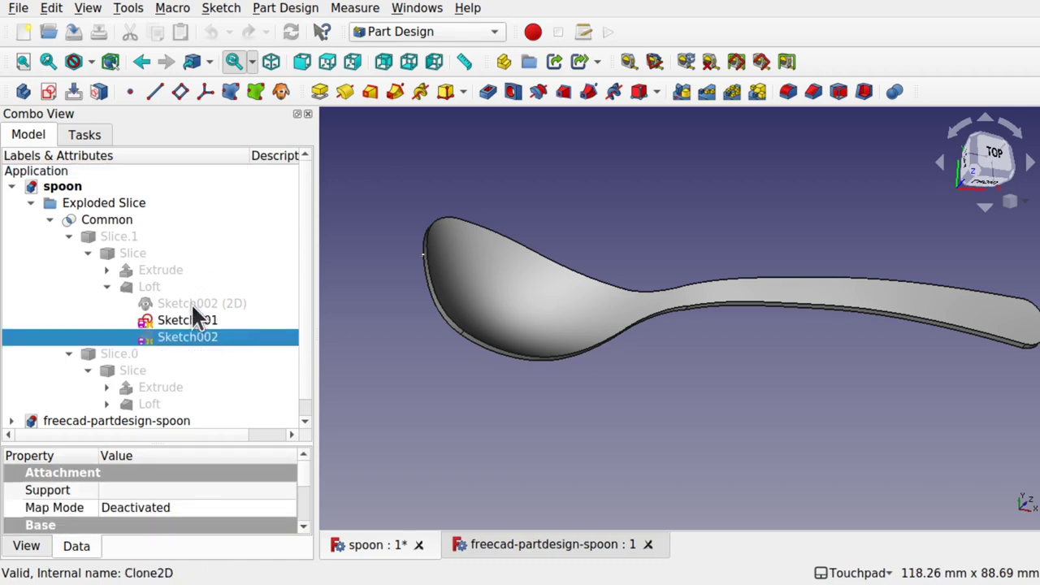
pyautogui.click(139, 289)
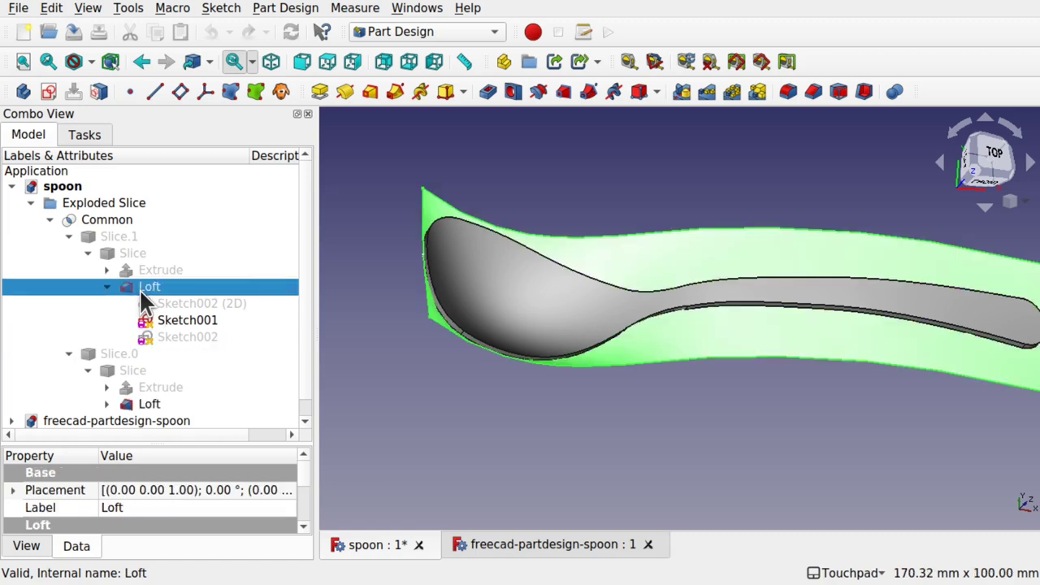
pyautogui.press('1')
pyautogui.scroll(5, 761, 424)
pyautogui.moveTo(672, 452); pyautogui.dragTo(735, 394)
# Step: Open Sketch001 under the Loft, examine its B-spline profile against the extruded outline from several angles, and close it
pyautogui.doubleClick(189, 319)
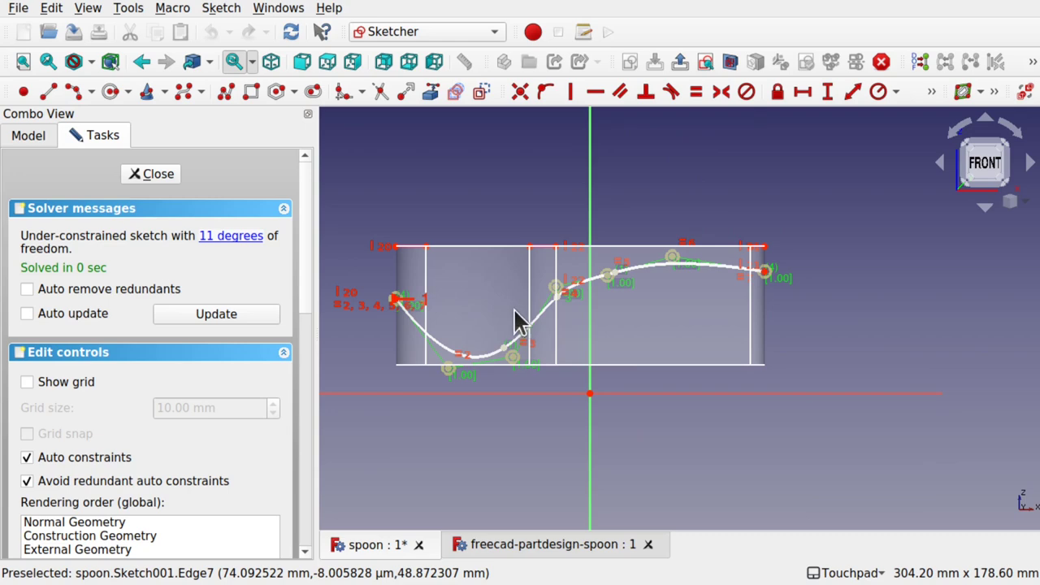
pyautogui.moveTo(622, 316)
pyautogui.keyDown('alt'); pyautogui.mouseDown()
pyautogui.moveTo(598, 328)
pyautogui.moveTo(575, 375)
pyautogui.moveTo(613, 349)
pyautogui.moveTo(750, 304)
pyautogui.moveTo(687, 325)
pyautogui.moveTo(431, 328)
pyautogui.mouseUp(); pyautogui.keyUp('alt')
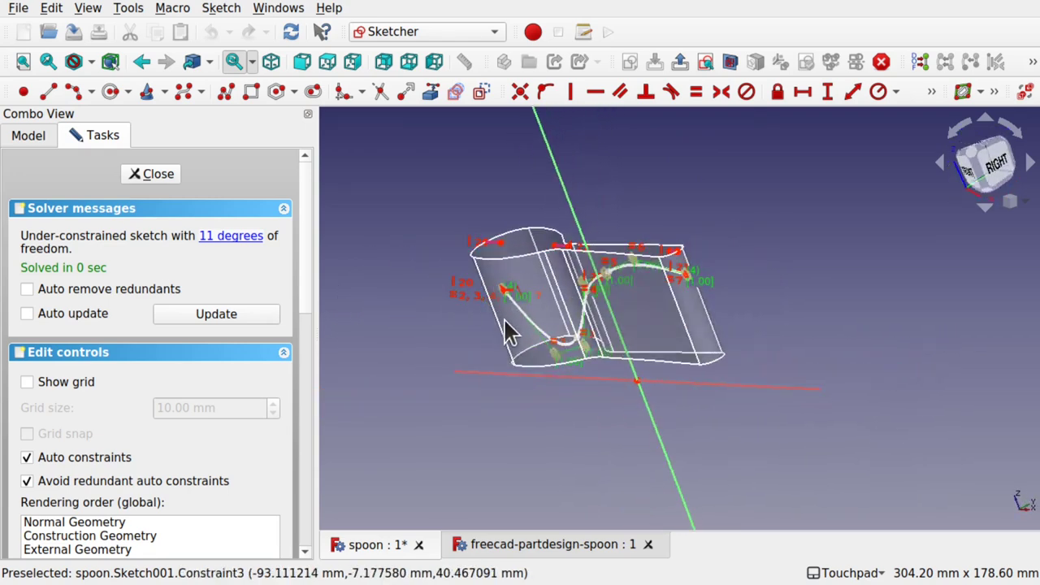
pyautogui.moveTo(547, 349)
pyautogui.keyDown('alt'); pyautogui.mouseDown()
pyautogui.moveTo(602, 325)
pyautogui.moveTo(689, 260)
pyautogui.moveTo(710, 274)
pyautogui.moveTo(592, 232)
pyautogui.moveTo(435, 272)
pyautogui.mouseUp(); pyautogui.keyUp('alt')
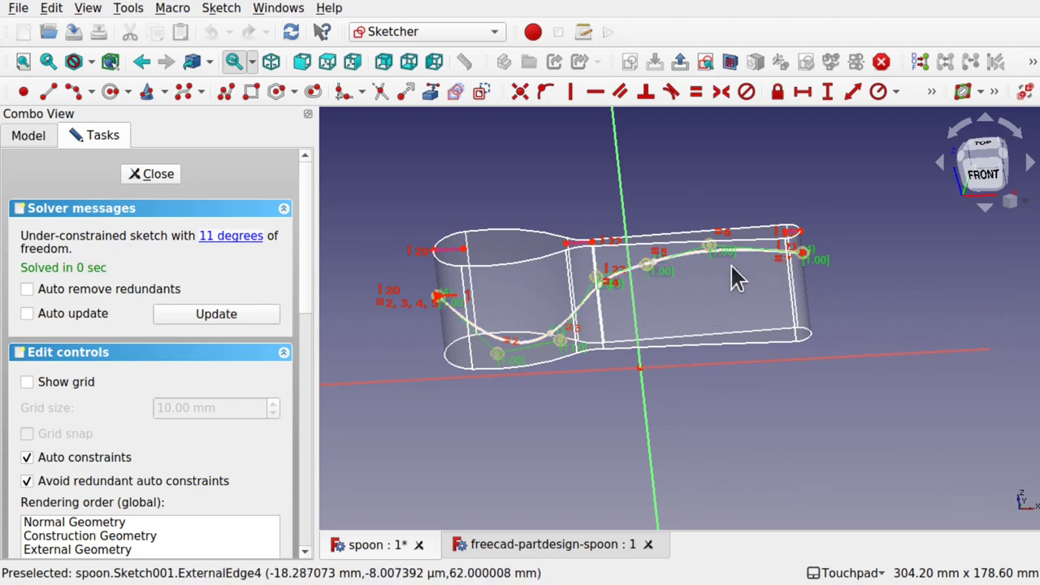
pyautogui.click(146, 173)
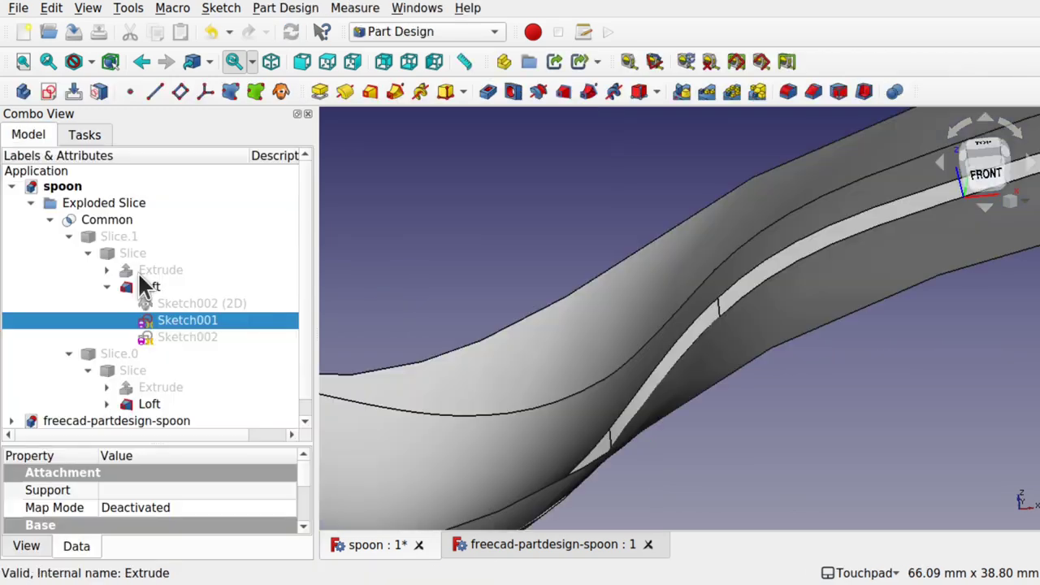
# Step: Hide the Loft and highlight the Common to examine the whole spoon from the front and above
pyautogui.click(148, 288)
pyautogui.scroll(-6, 587, 295)
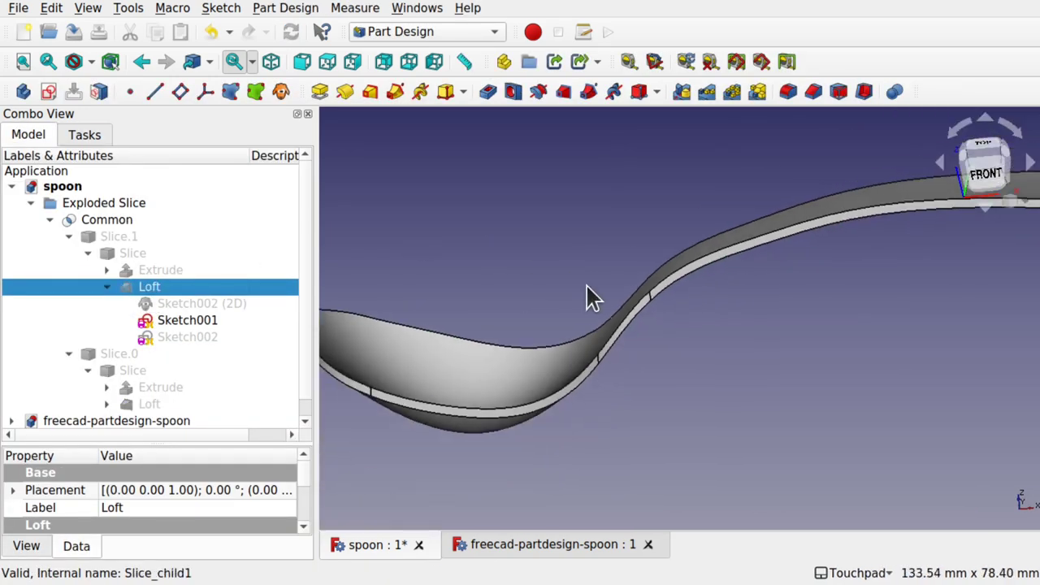
pyautogui.moveTo(604, 347); pyautogui.dragTo(754, 276, button='middle')
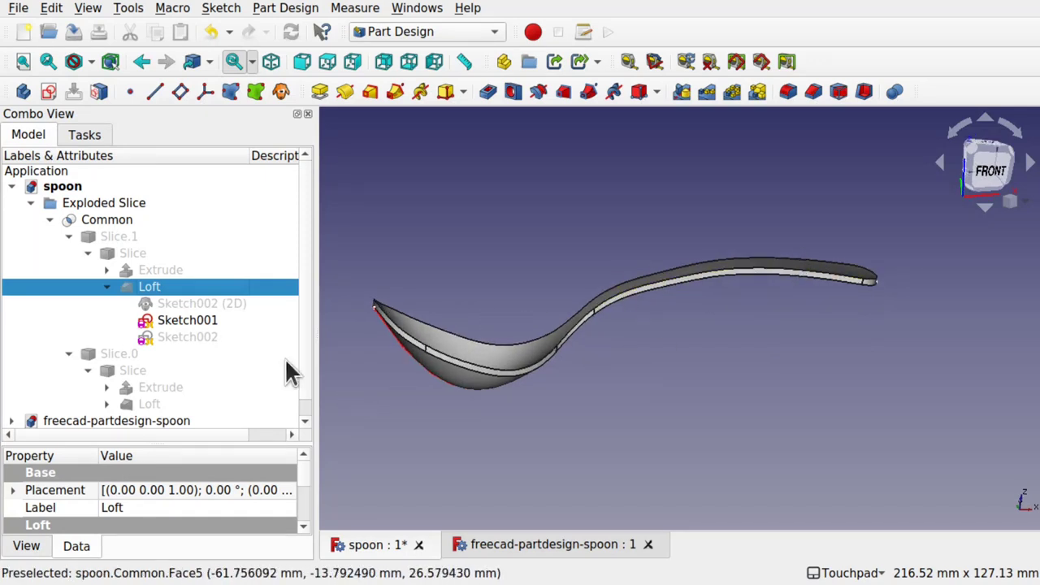
pyautogui.click(104, 219)
pyautogui.moveTo(571, 284); pyautogui.dragTo(609, 414, button='middle')
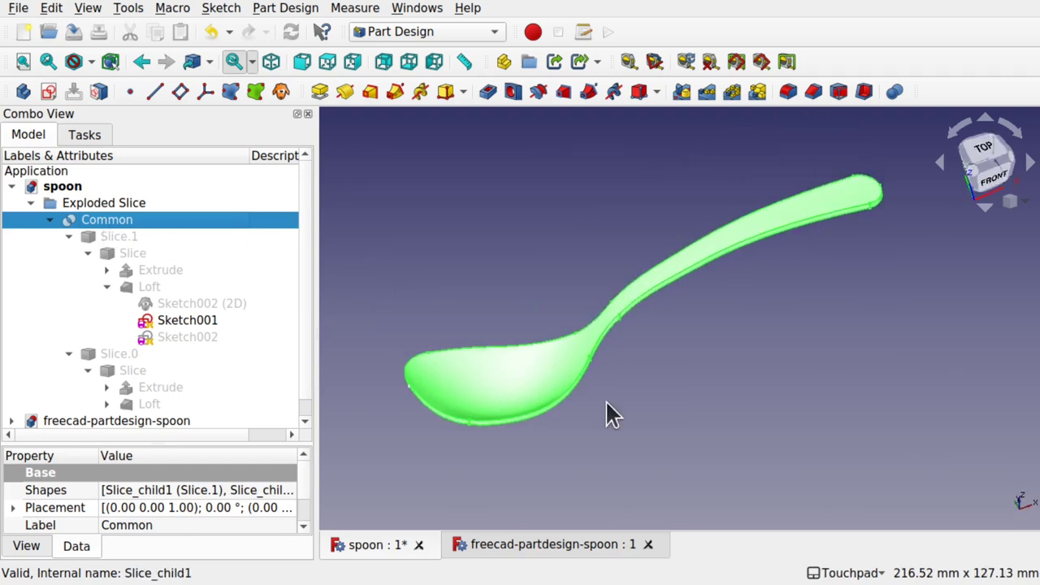
# Step: Switch to the freecad-partdesign-spoon document, highlight the Boolean, and open the AdditiveLoft's Sketch to examine its double-curve profile and handle end
pyautogui.click(508, 546)
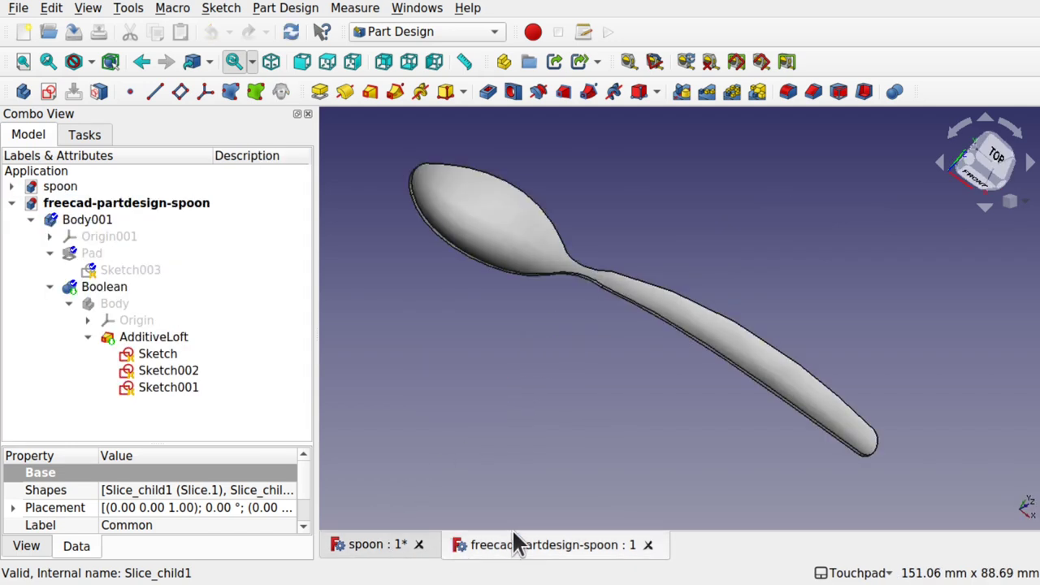
pyautogui.click(104, 286)
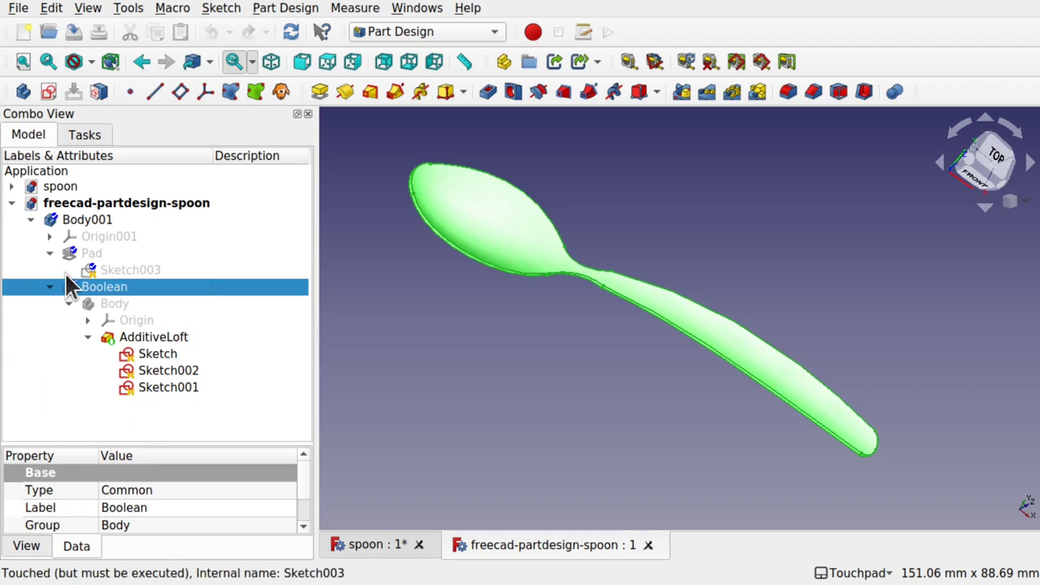
pyautogui.doubleClick(159, 354)
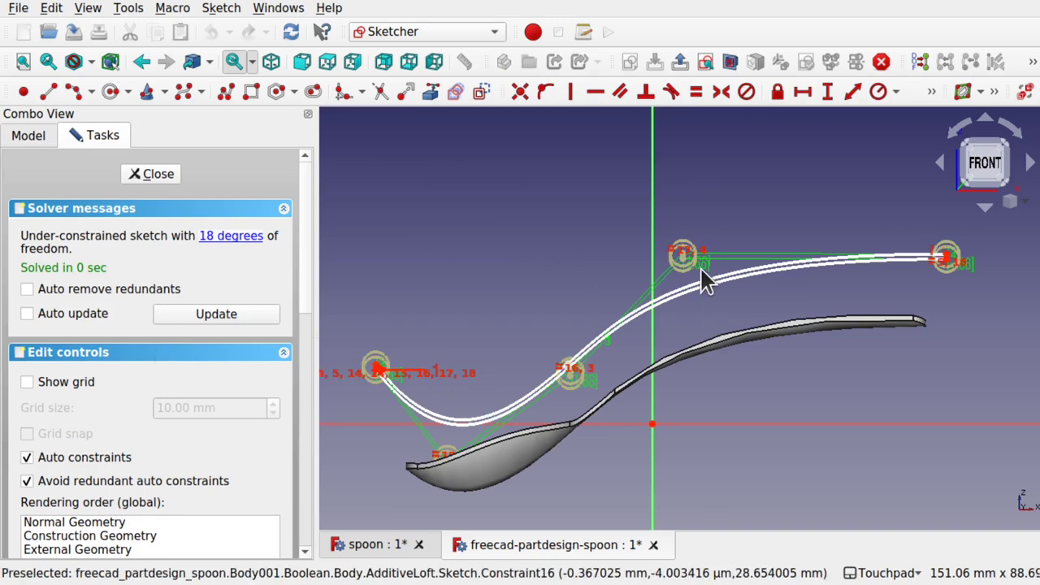
pyautogui.scroll(5, 940, 260)
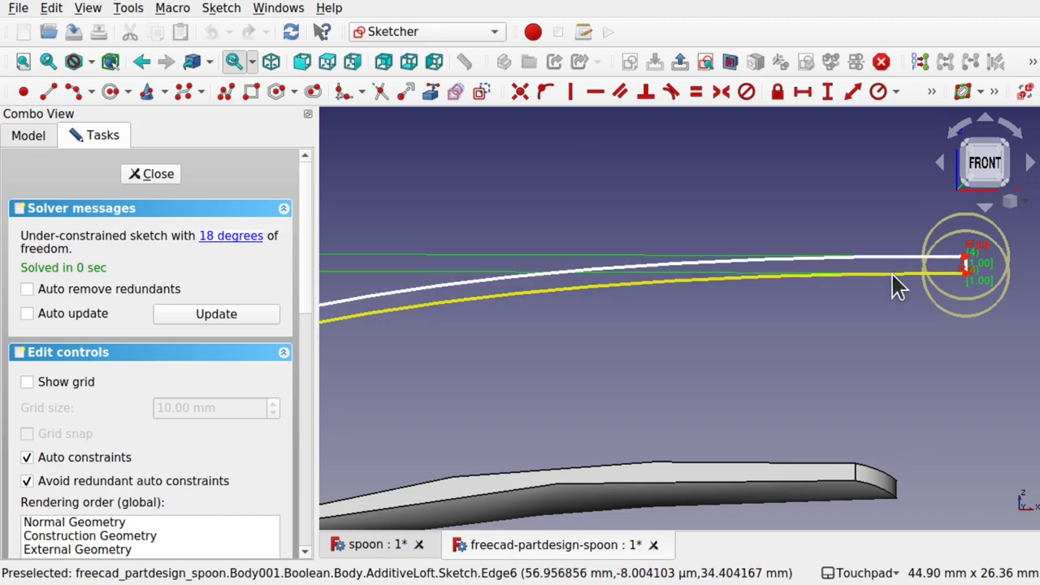
pyautogui.scroll(-5, 897, 307)
pyautogui.scroll(-1, 897, 309)
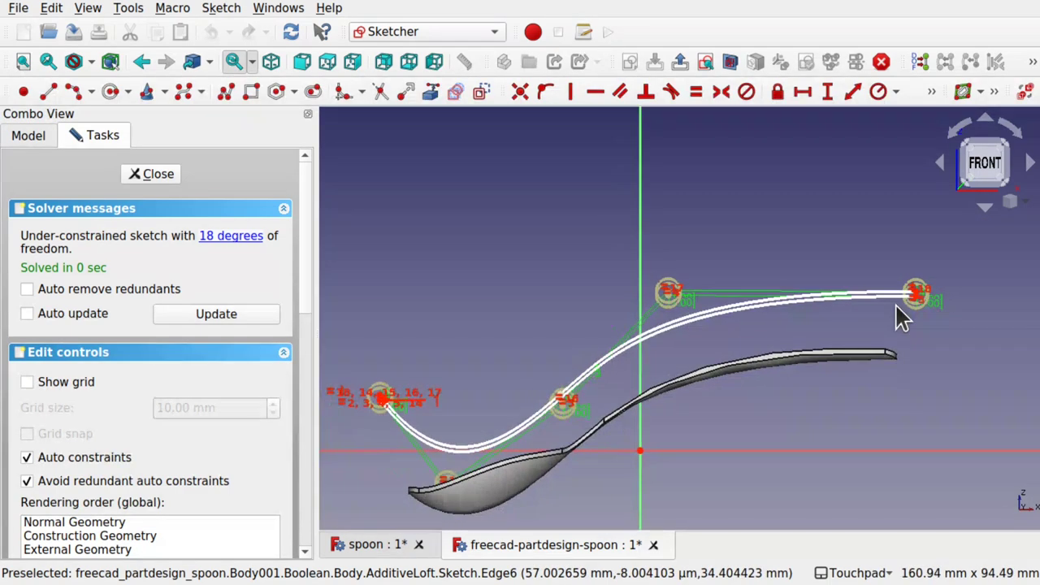
pyautogui.keyDown('alt'); pyautogui.moveTo(894, 303); pyautogui.dragTo(680, 221); pyautogui.keyUp('alt')
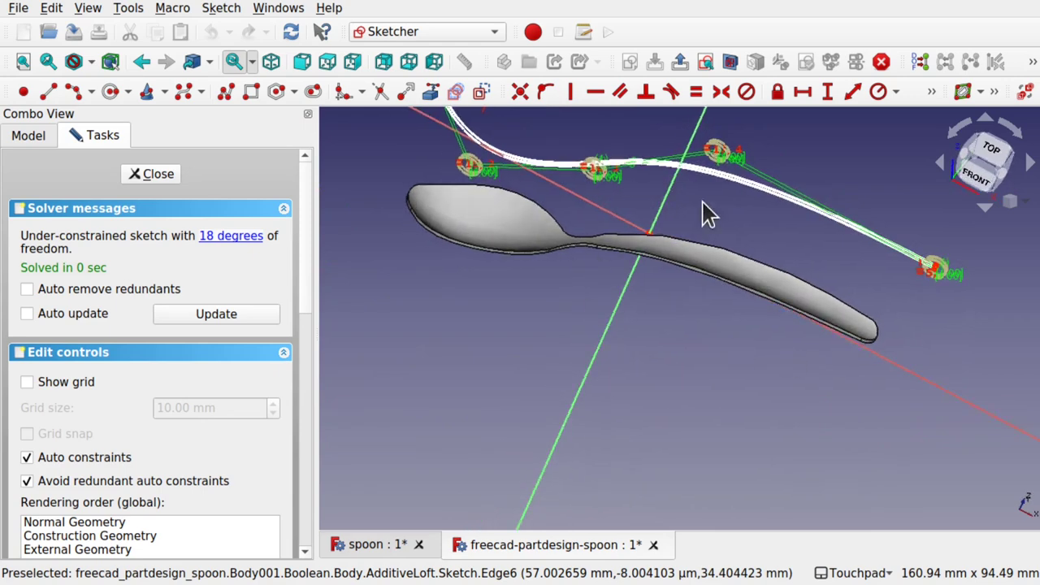
pyautogui.press('1')
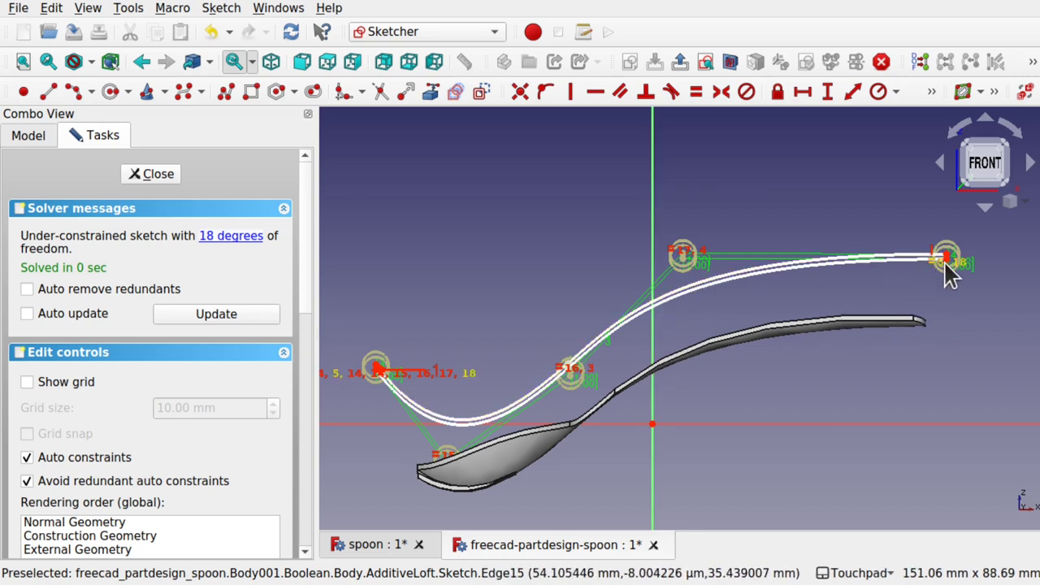
# Step: Return to the spoon document, close the open sketch, and review Sketch001's single profile curve against the extruded outline
pyautogui.click(364, 544)
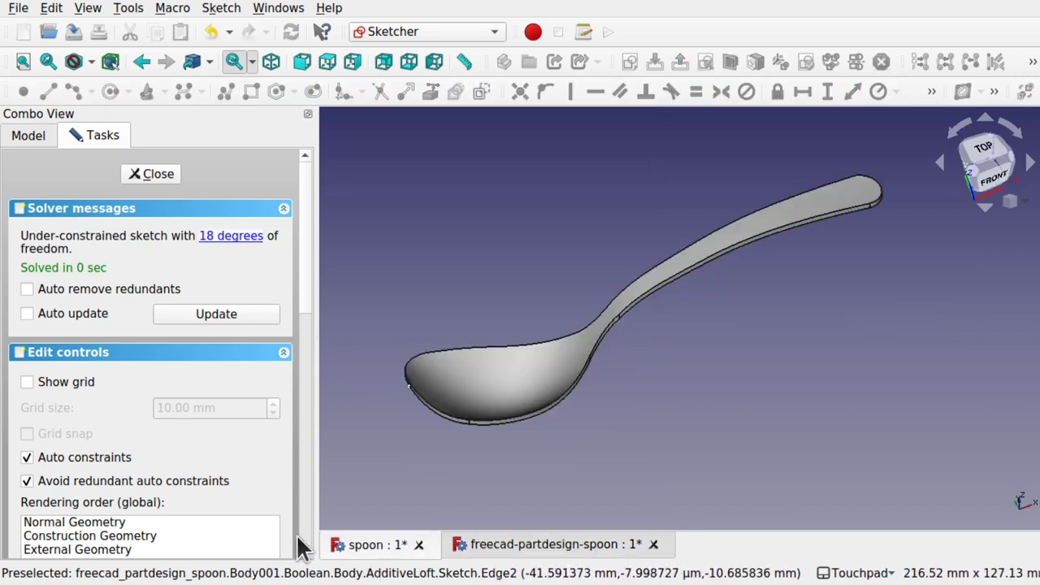
pyautogui.click(134, 177)
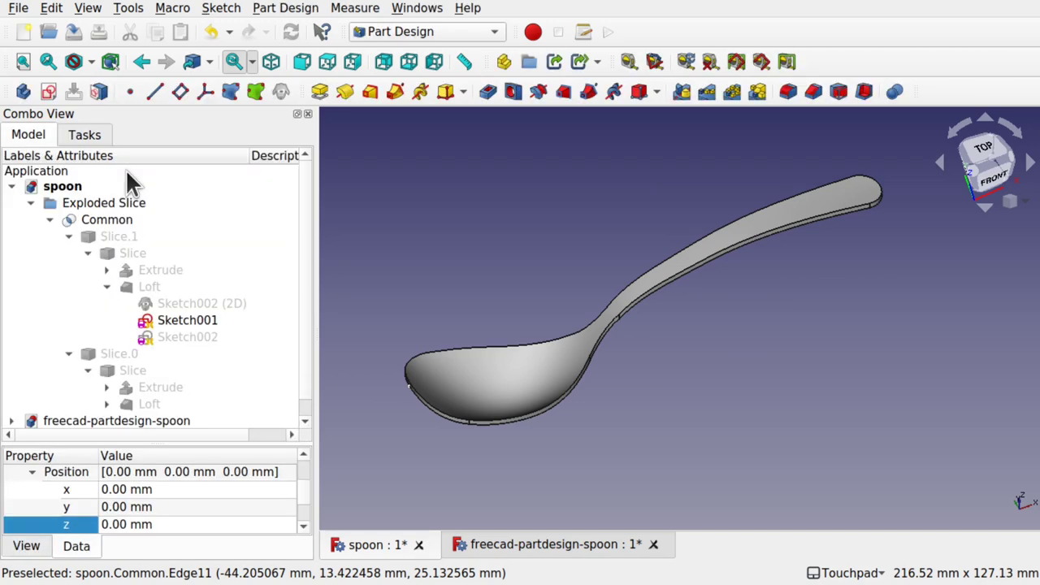
pyautogui.click(186, 321)
pyautogui.doubleClick(186, 319)
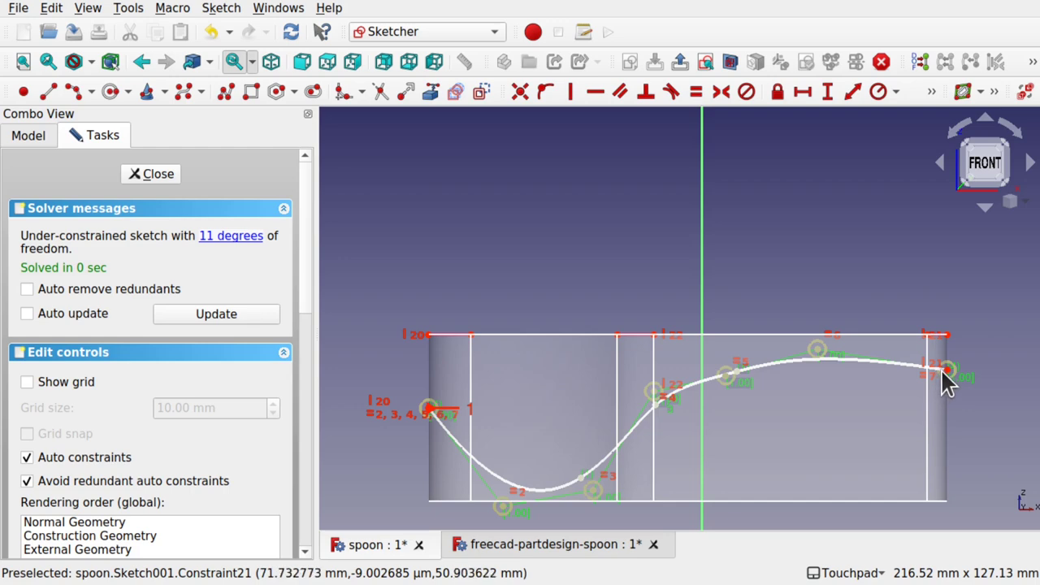
pyautogui.moveTo(992, 370)
pyautogui.mouseDown()
pyautogui.moveTo(900, 428)
pyautogui.moveTo(987, 365)
pyautogui.moveTo(602, 402)
pyautogui.mouseUp()
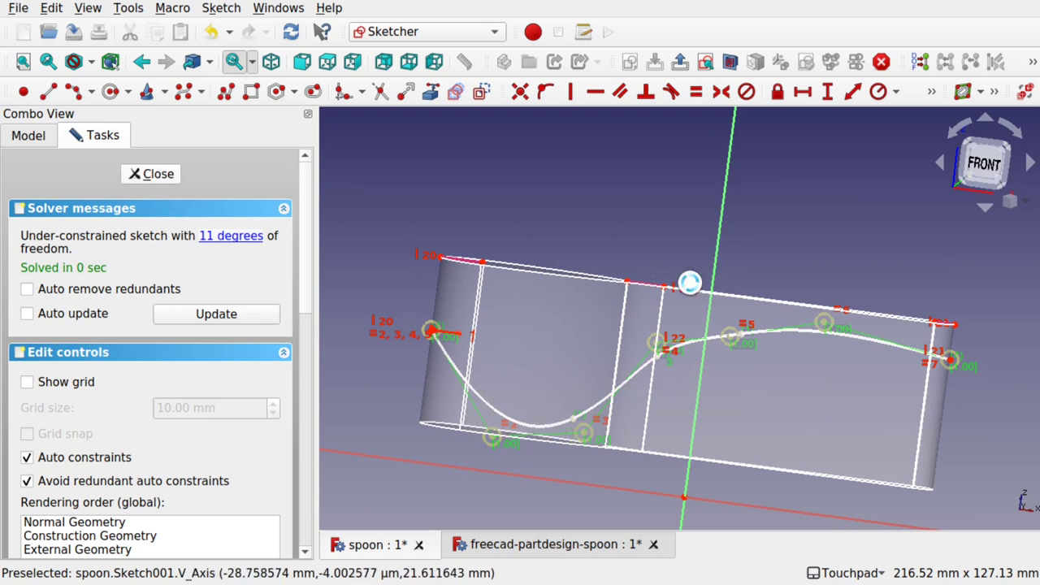
pyautogui.press('Escape')
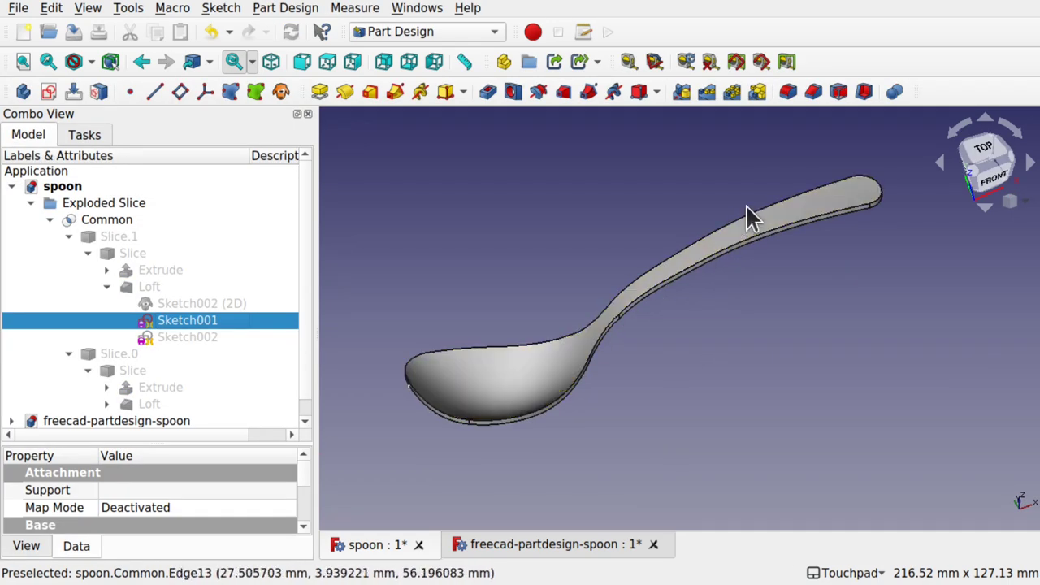
# Step: Examine the spoon from above, the rear and below, highlighting the Sketch001 curve along its surface
pyautogui.keyDown('alt'); pyautogui.moveTo(638, 214); pyautogui.dragTo(754, 341, button='middle'); pyautogui.keyUp('alt')
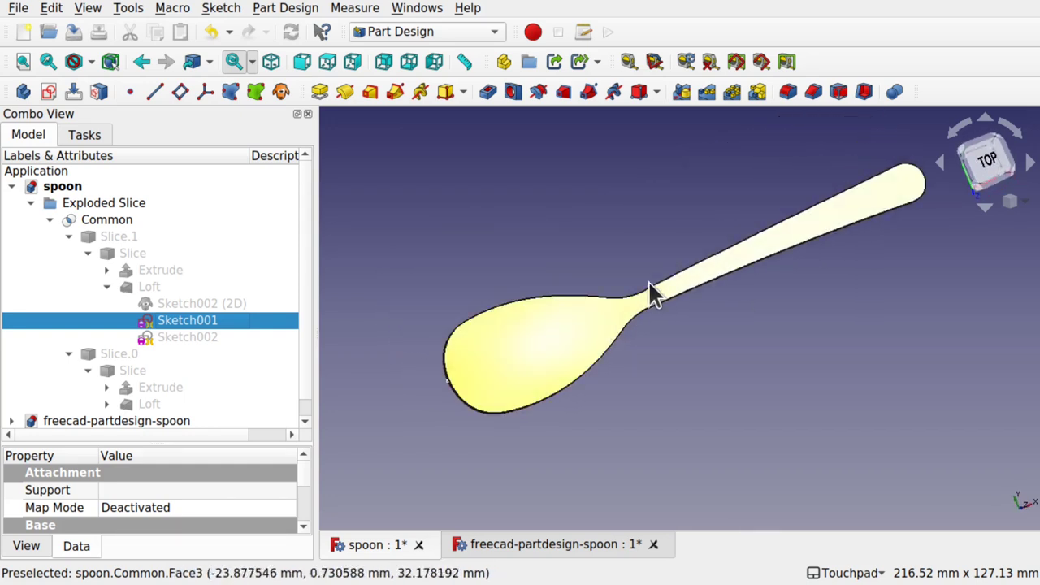
pyautogui.keyDown('alt'); pyautogui.moveTo(718, 341); pyautogui.dragTo(826, 206, button='middle'); pyautogui.keyUp('alt')
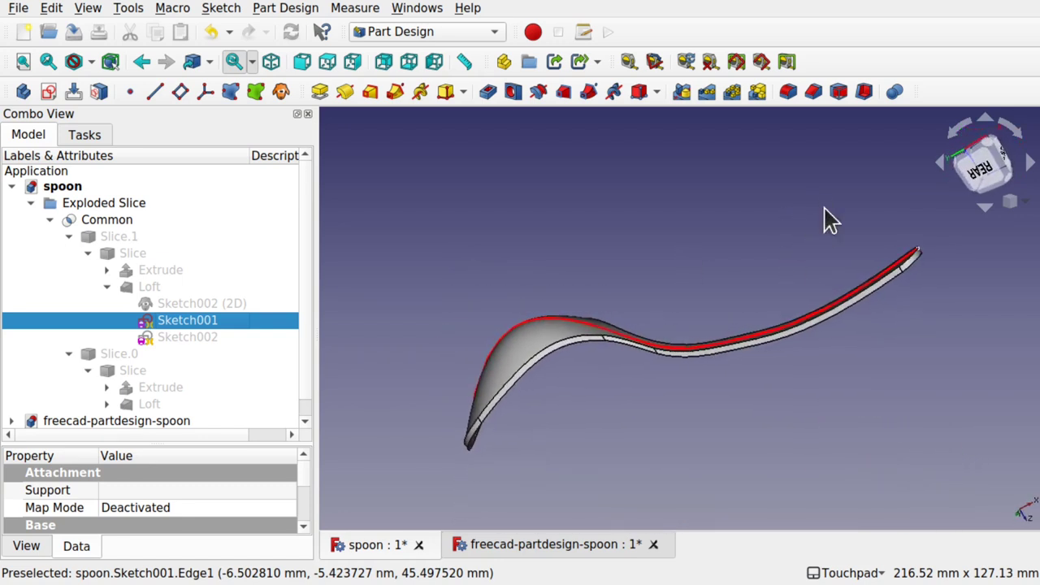
pyautogui.click(528, 318)
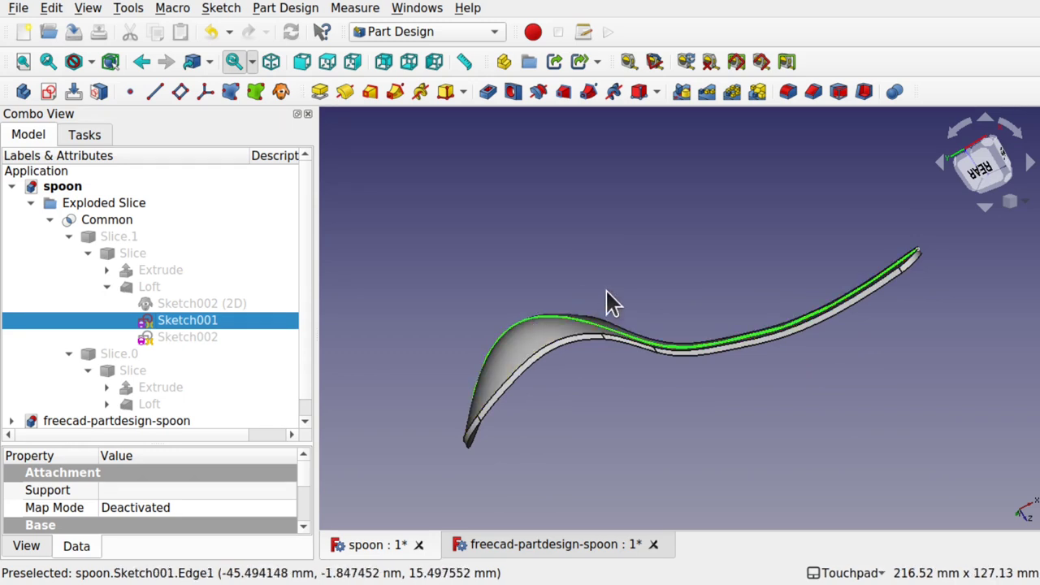
pyautogui.keyDown('alt'); pyautogui.moveTo(752, 353); pyautogui.dragTo(681, 301, button='middle'); pyautogui.keyUp('alt')
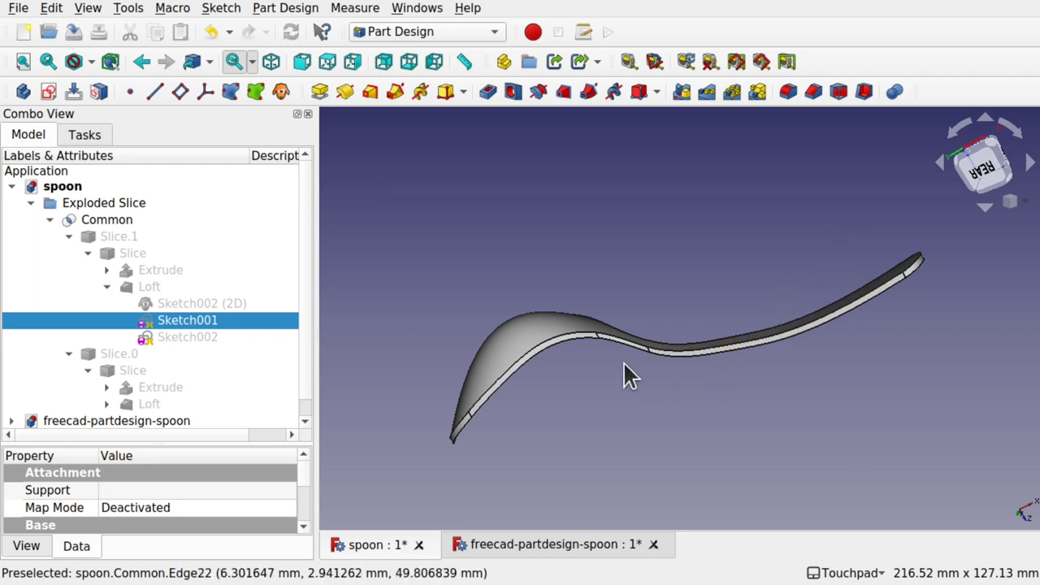
pyautogui.press('5')
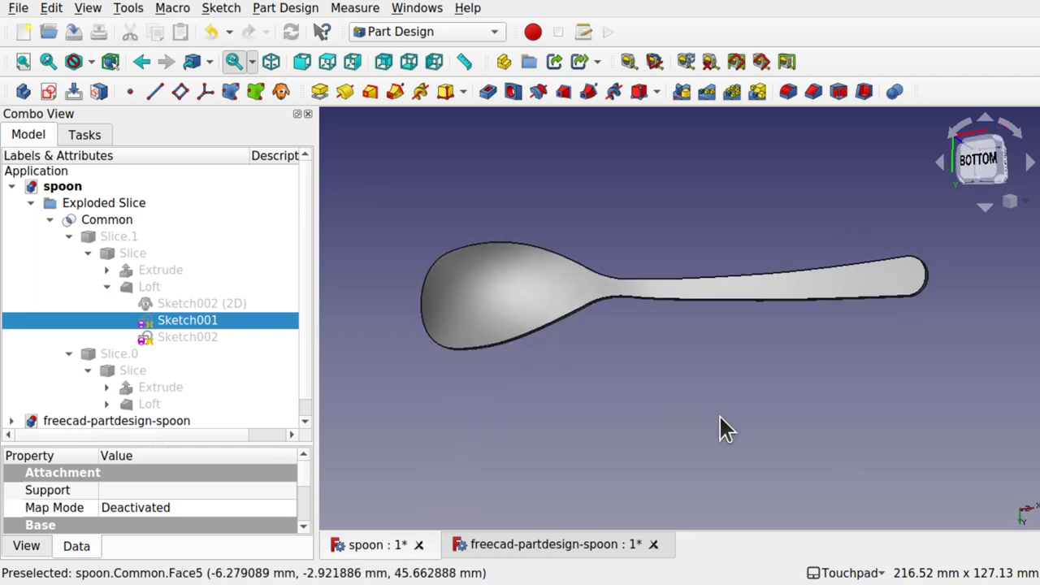